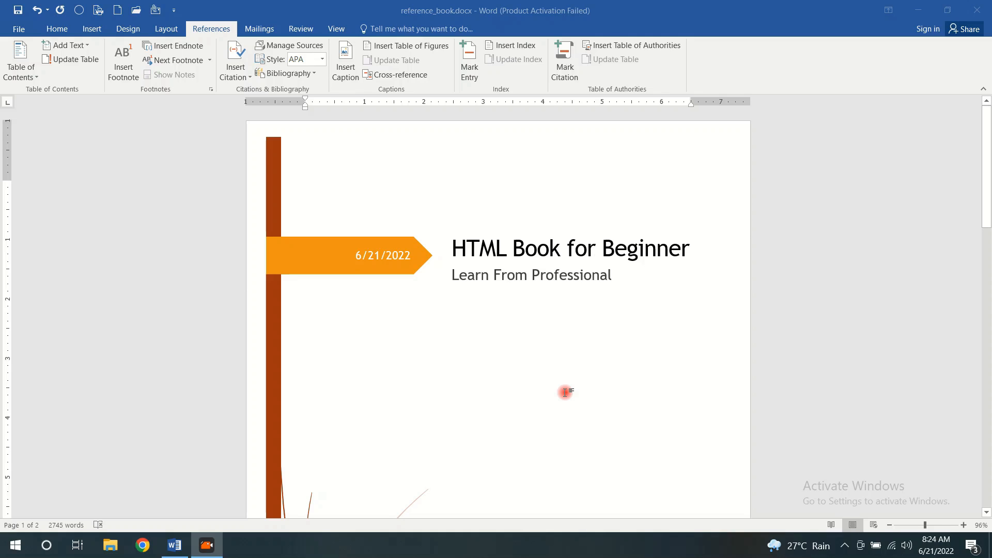
Look over the book's cover page and chapter list, and browse the built-in cover page designs
scroll(628, 264, "down", 10)
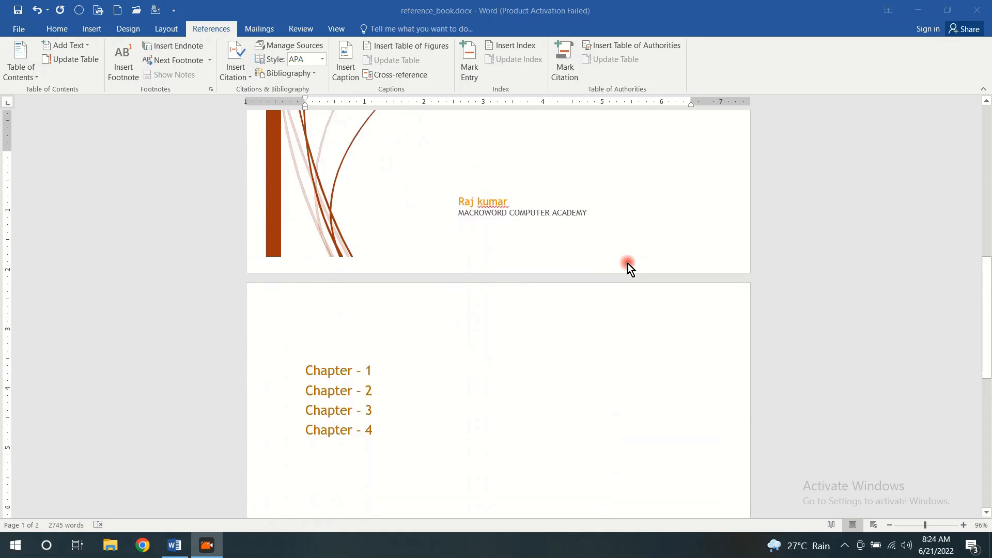
scroll(627, 264, "up", 10)
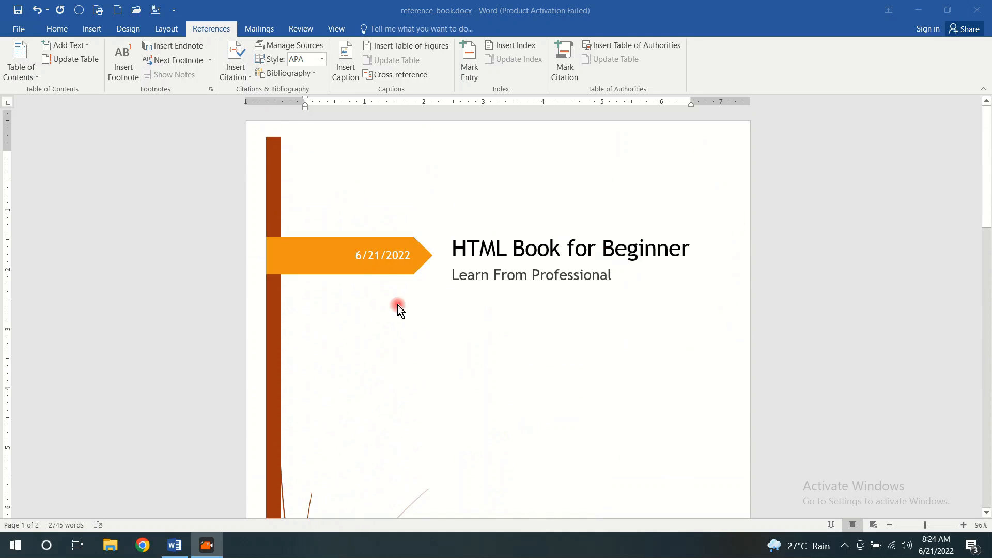
scroll(458, 283, "down", 8)
scroll(457, 283, "up", 3)
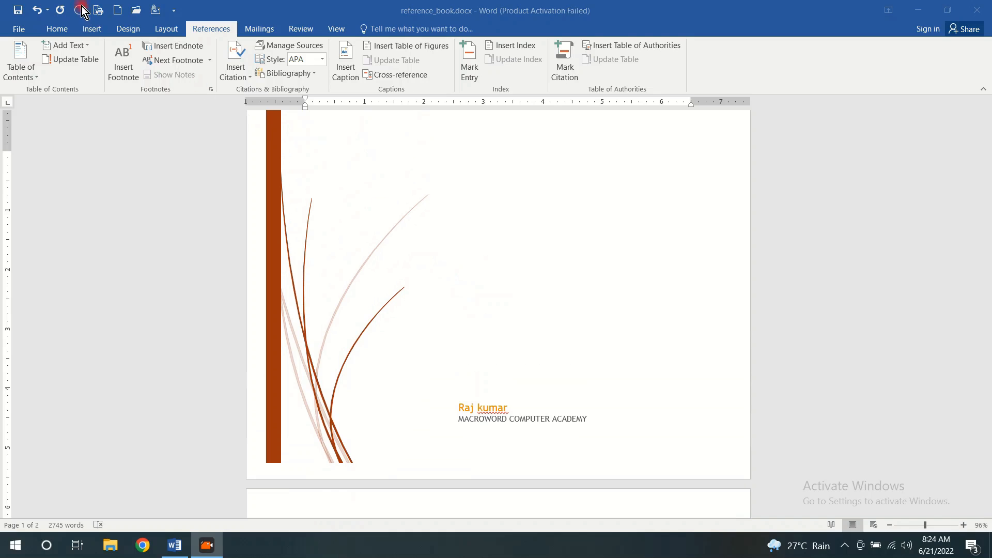
left_click(93, 33)
left_click(25, 79)
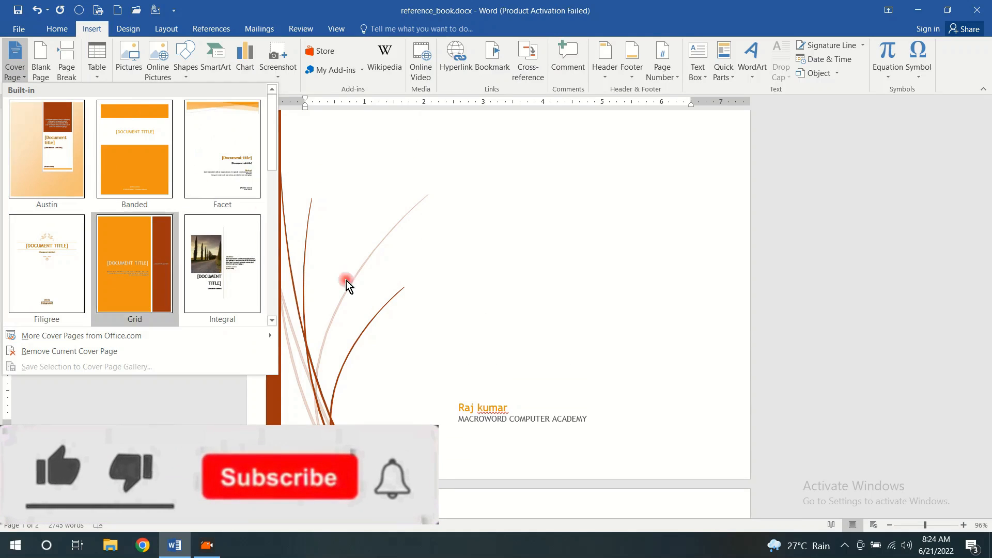
left_click(482, 253)
left_click(210, 29)
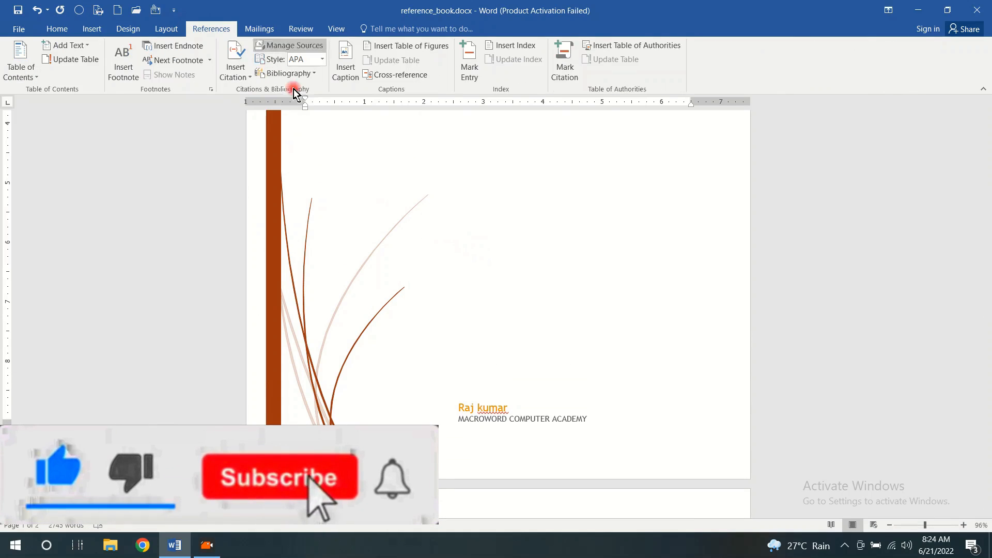
Expand the Chapter 1, 2 and 3 headings, collapsing the "Introduction of HTML" and "Basic Overview of HTML Page" subheadings
scroll(440, 187, "down", 10)
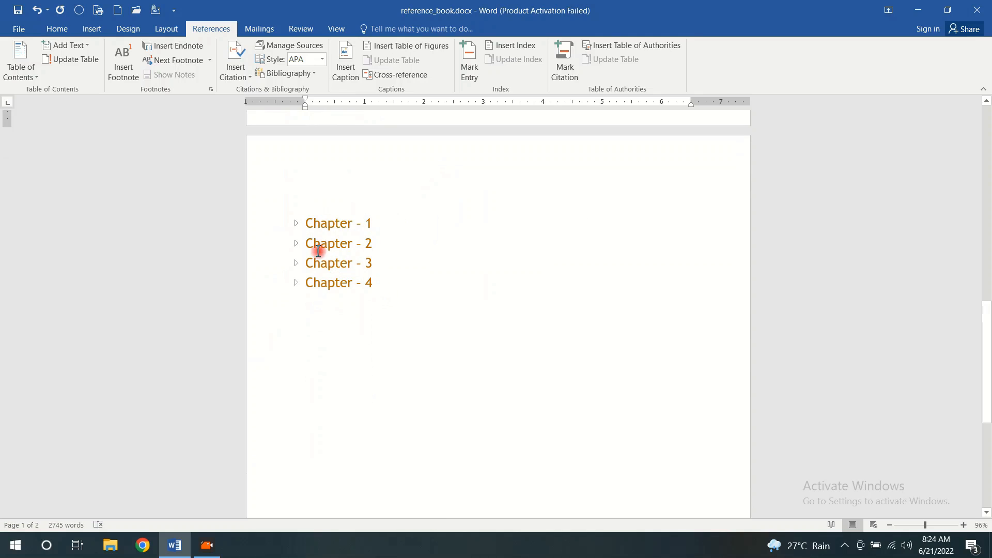
left_click(297, 224)
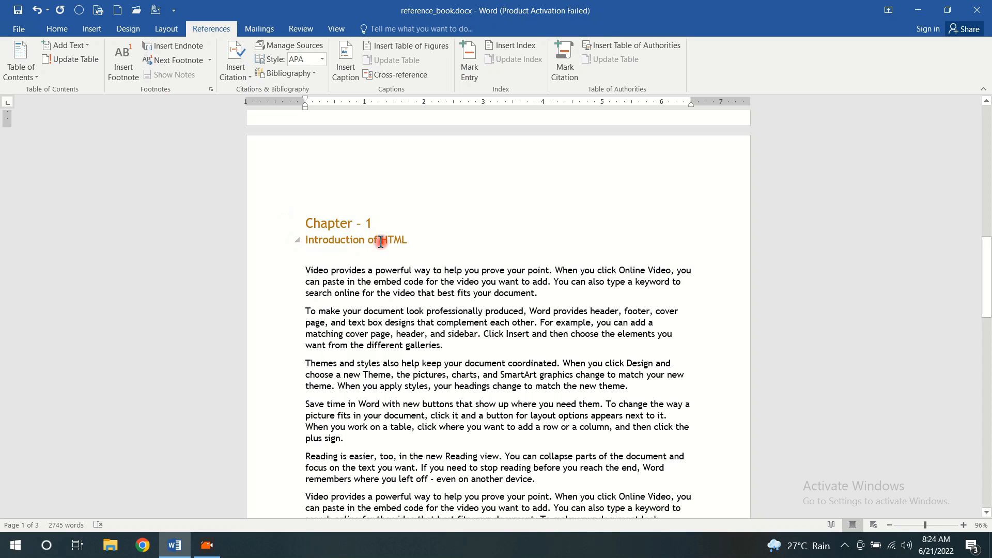
left_click(297, 241)
left_click(298, 260)
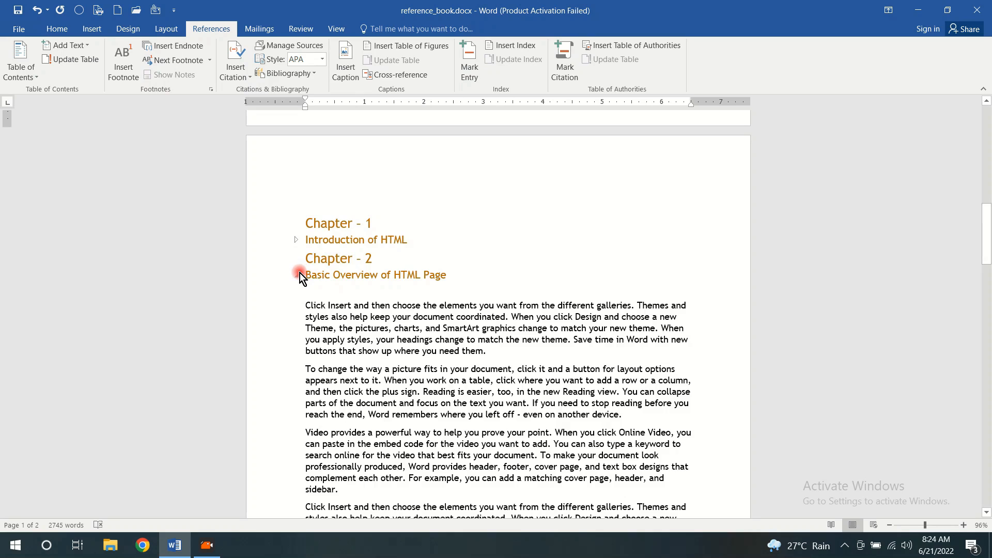
left_click(298, 274)
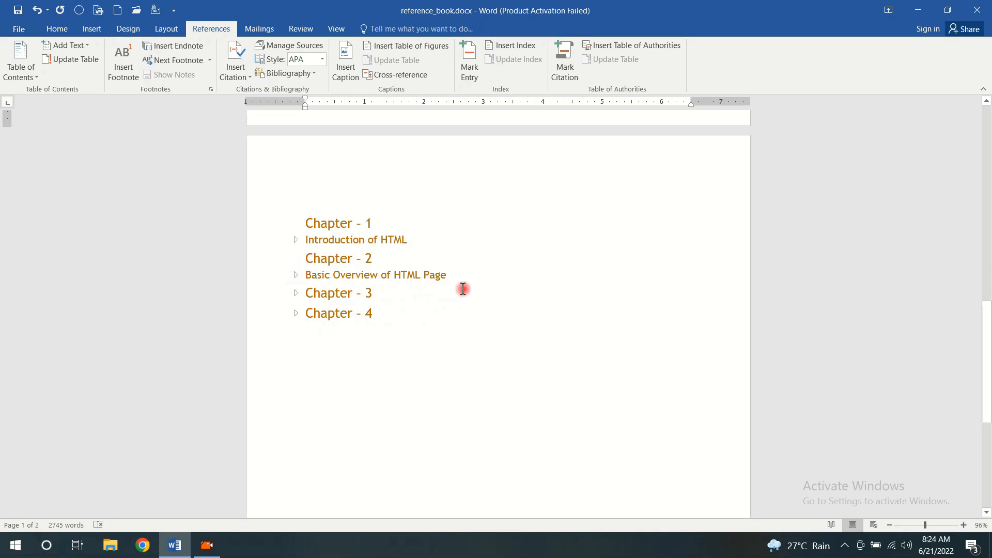
left_click(296, 292)
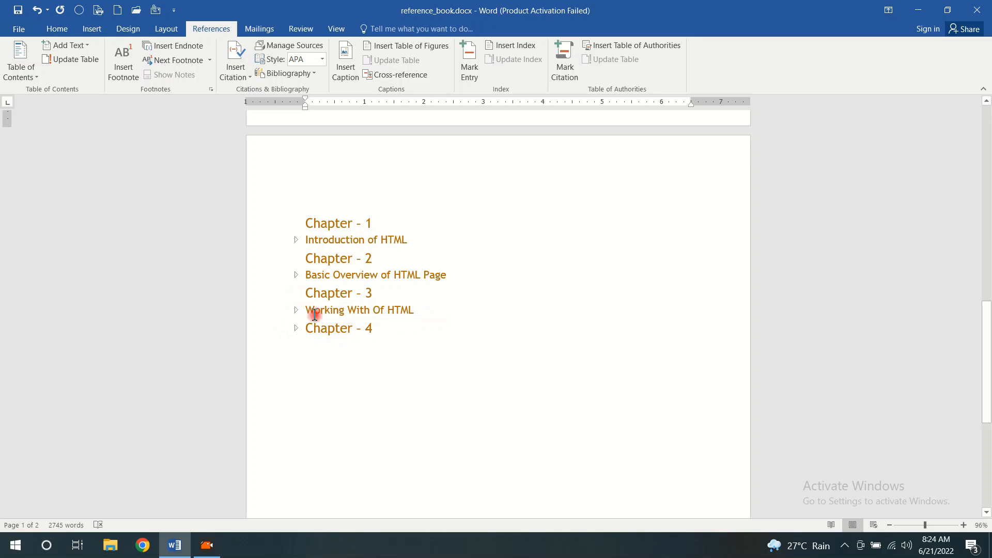
Remove the word "Of" from the Chapter 3 subheading so it reads "Working With HTML"
left_click(387, 312)
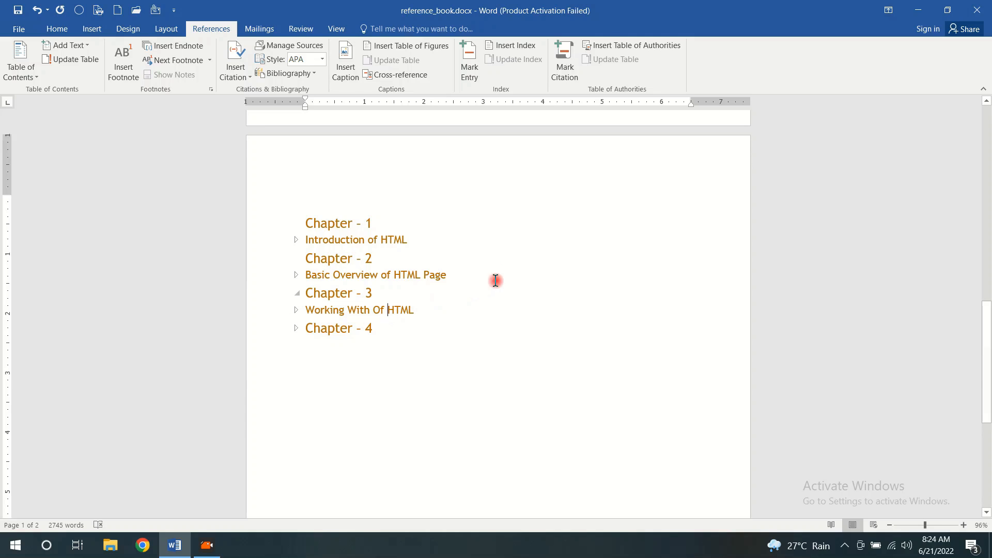
key("BackSpace")
key("BackSpace")
key("BackSpace")
key("BackSpace")
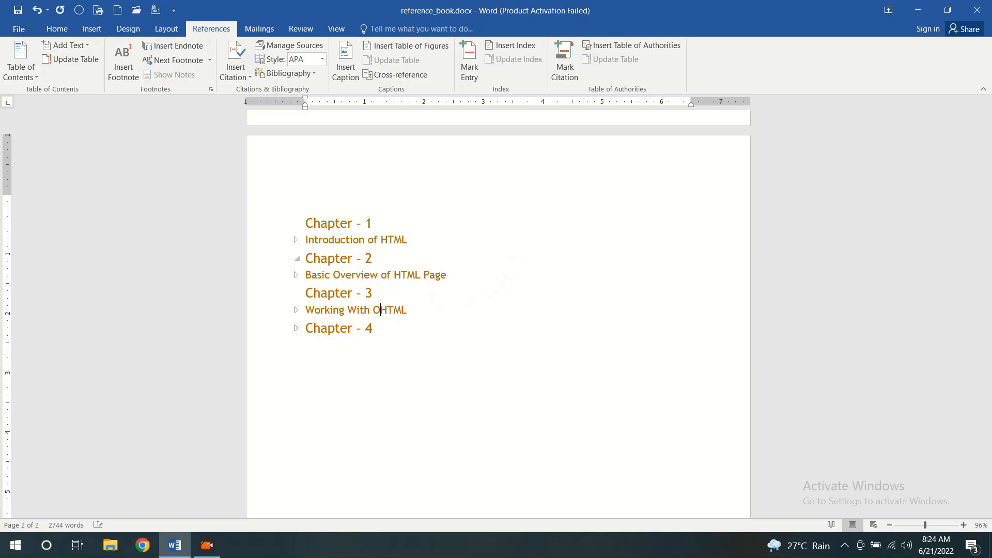
Expand the Chapter 4 heading and toggle the body text under its "Working with Tags" subheading
left_click(296, 328)
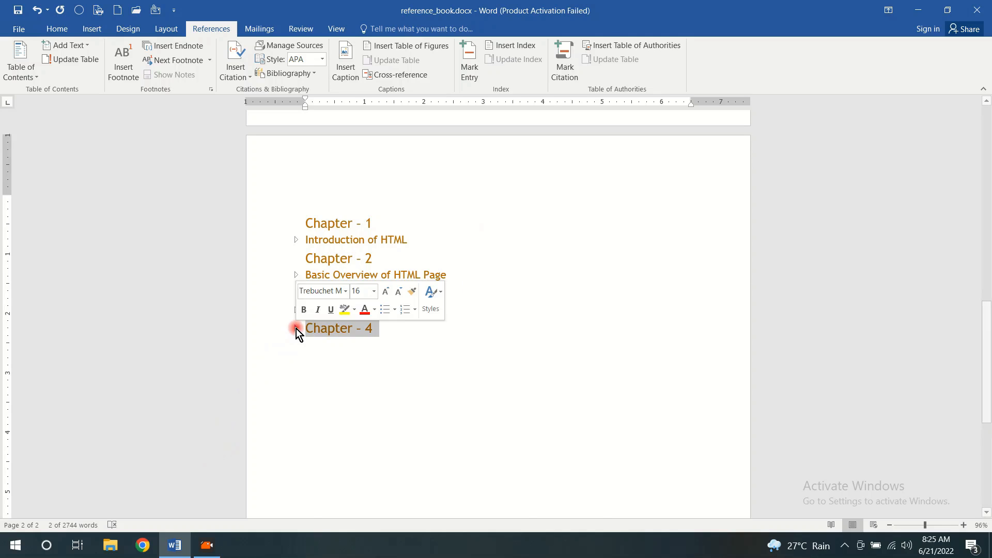
left_click(296, 328)
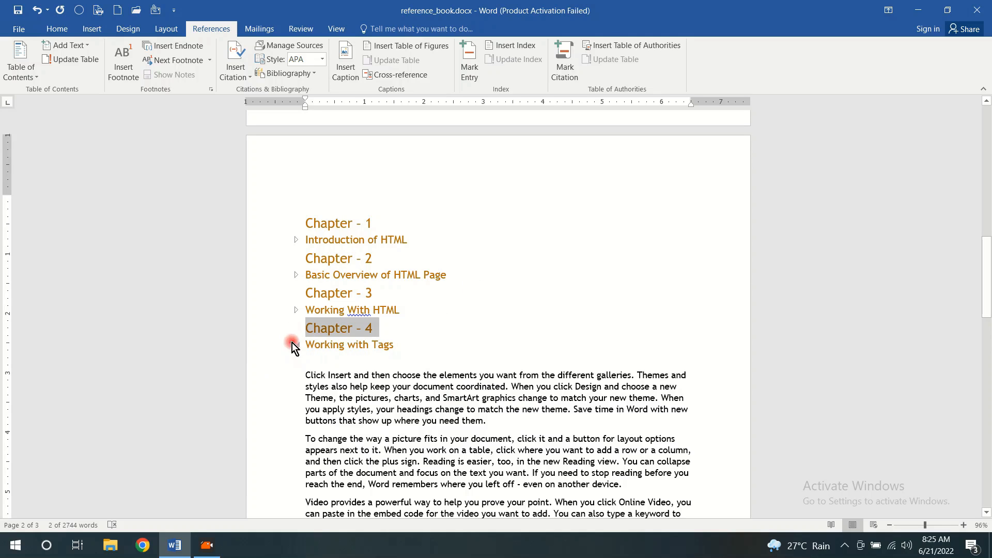
left_click(296, 344)
left_click(414, 360)
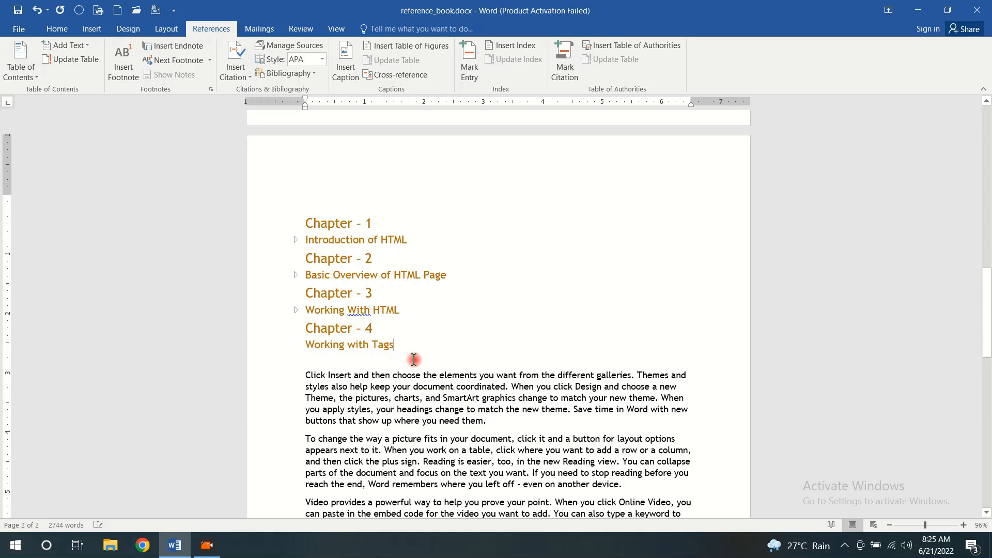
left_click(293, 346)
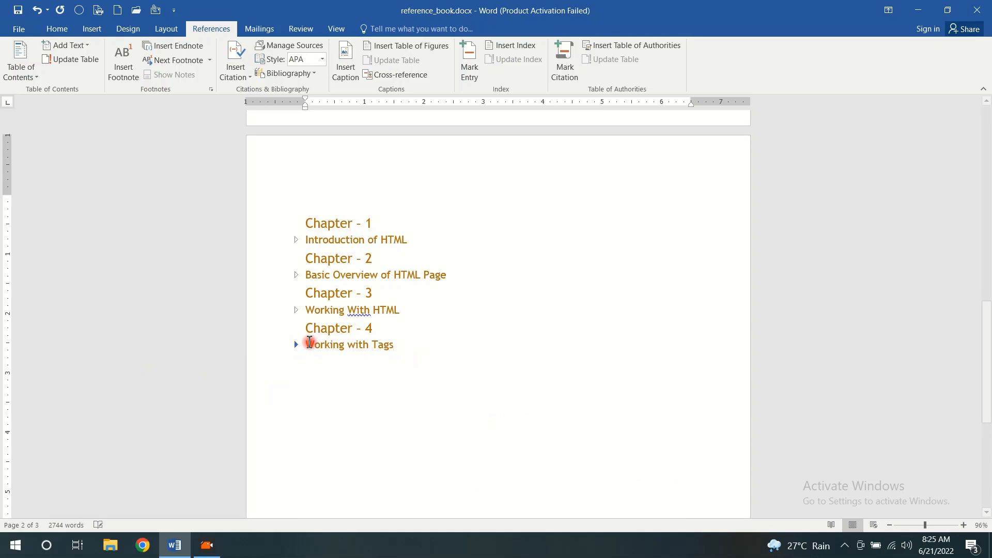
Insert a page break after the last paragraph of Chapter 4 to start a new page
scroll(456, 339, "down", 5)
scroll(456, 338, "down", 5)
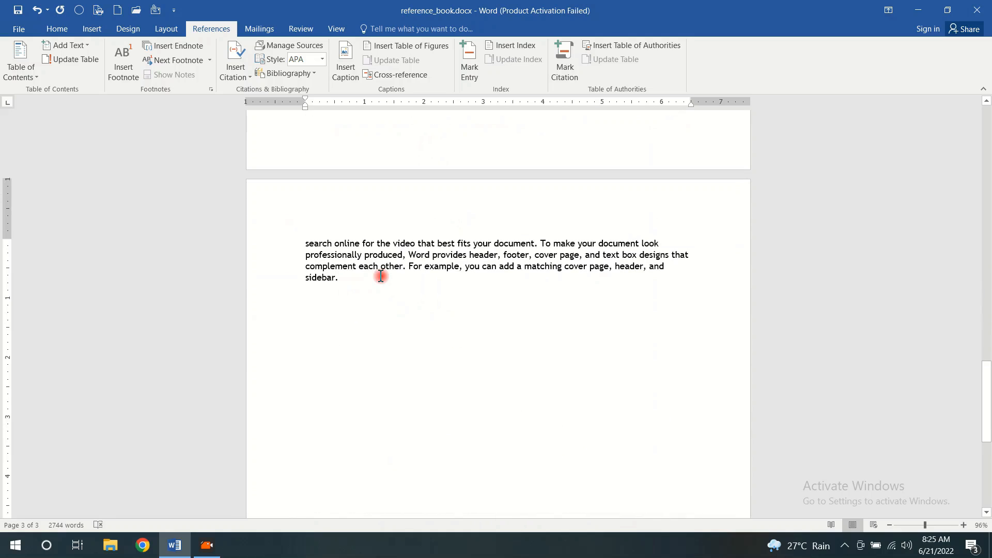
key("ctrl+Return")
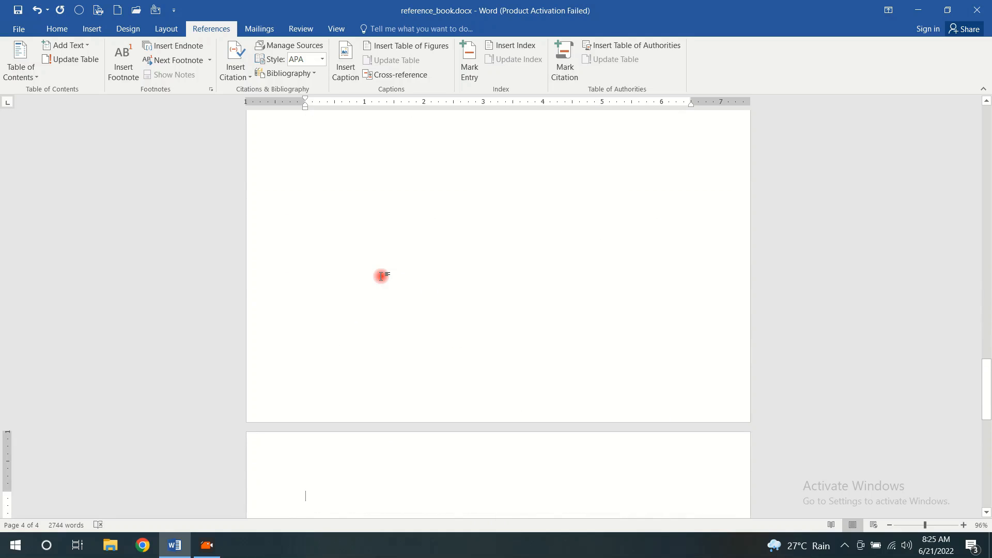
Compare the "Chapter - 1" heading with its "Introduction of HTML" subheading and check the subheading's table of contents level
scroll(381, 275, "up", 10)
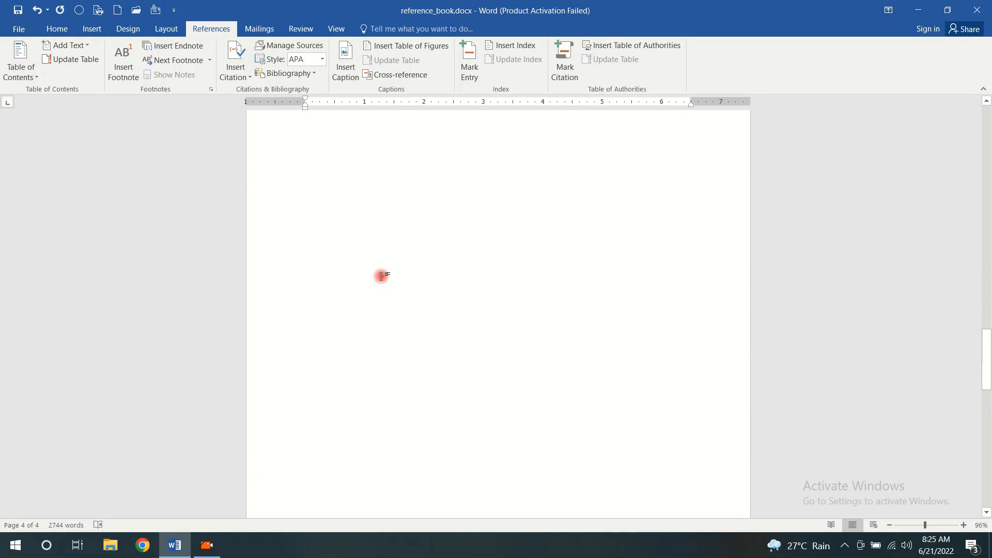
scroll(380, 276, "up", 15)
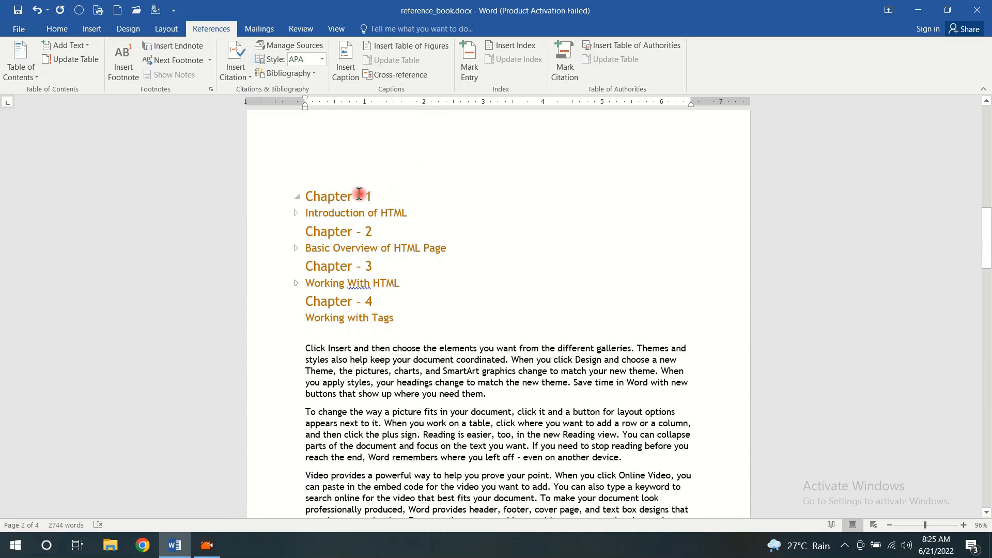
left_click_drag(362, 196, 318, 196)
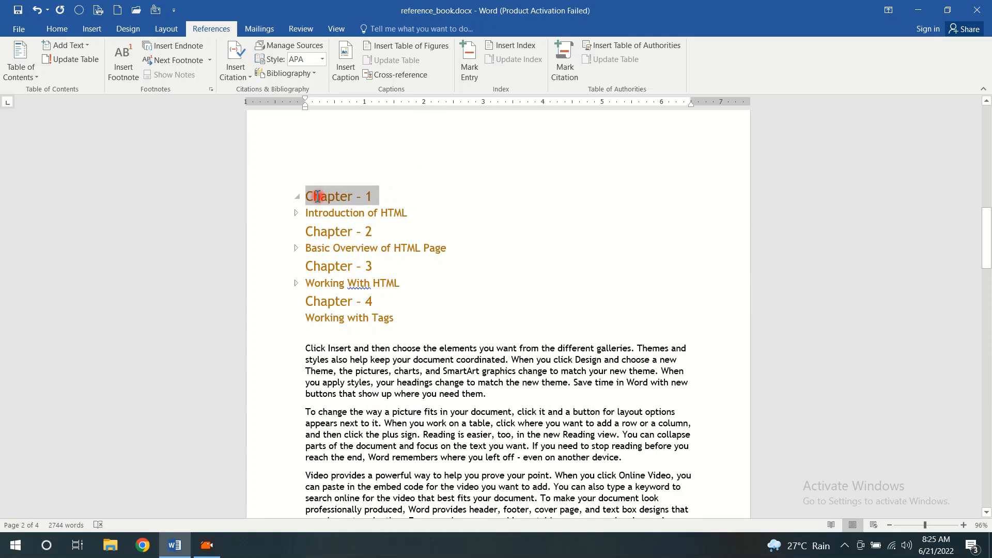
left_click(365, 203)
triple_click(328, 212)
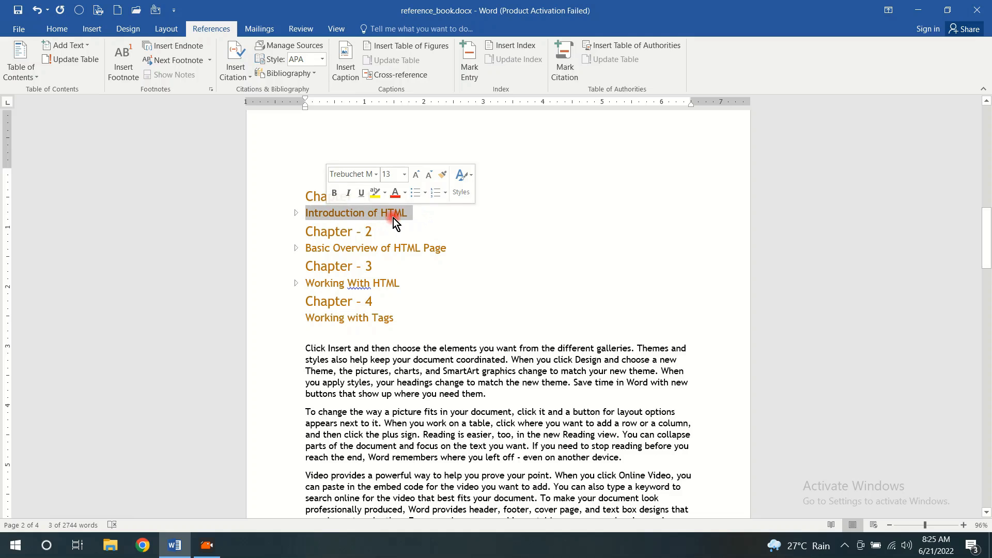
left_click(194, 147)
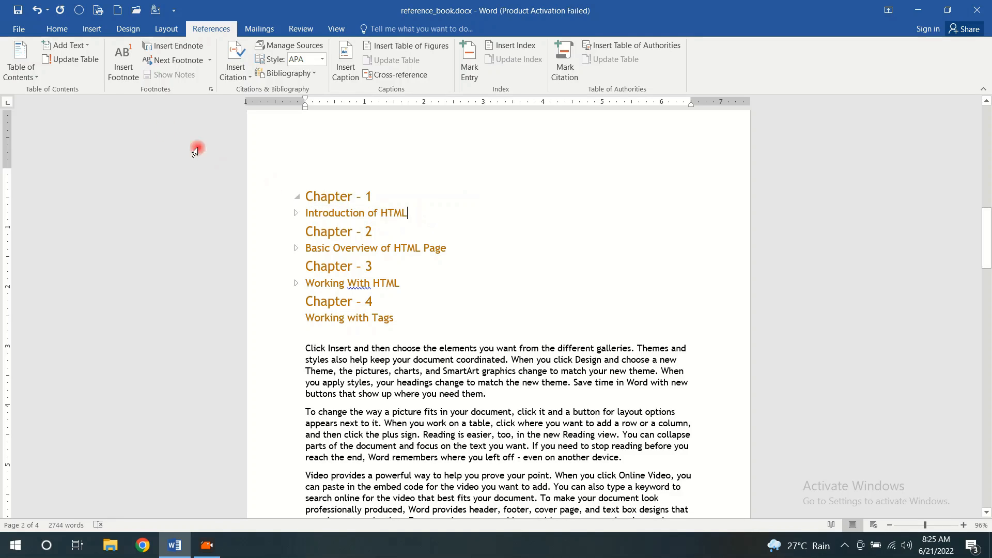
left_click(88, 48)
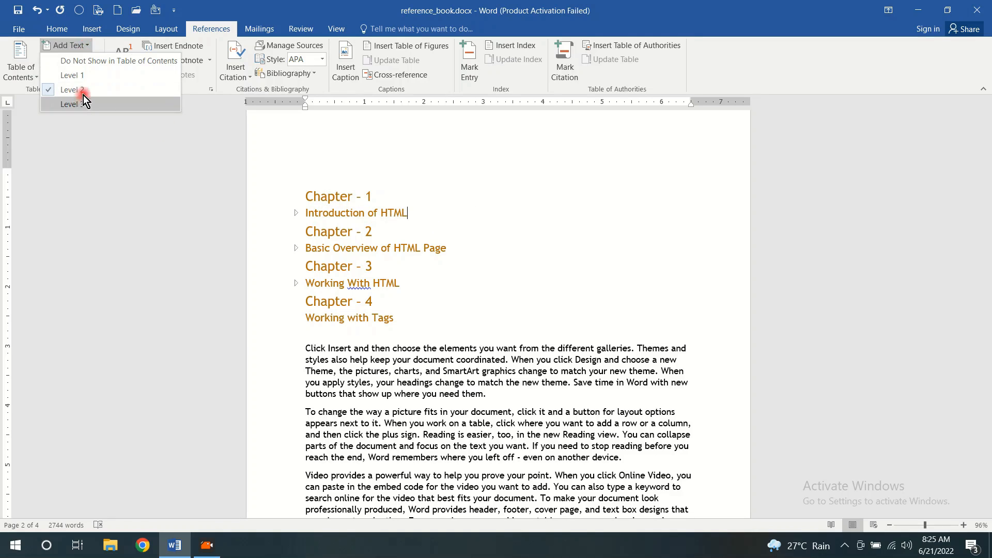
left_click(433, 217)
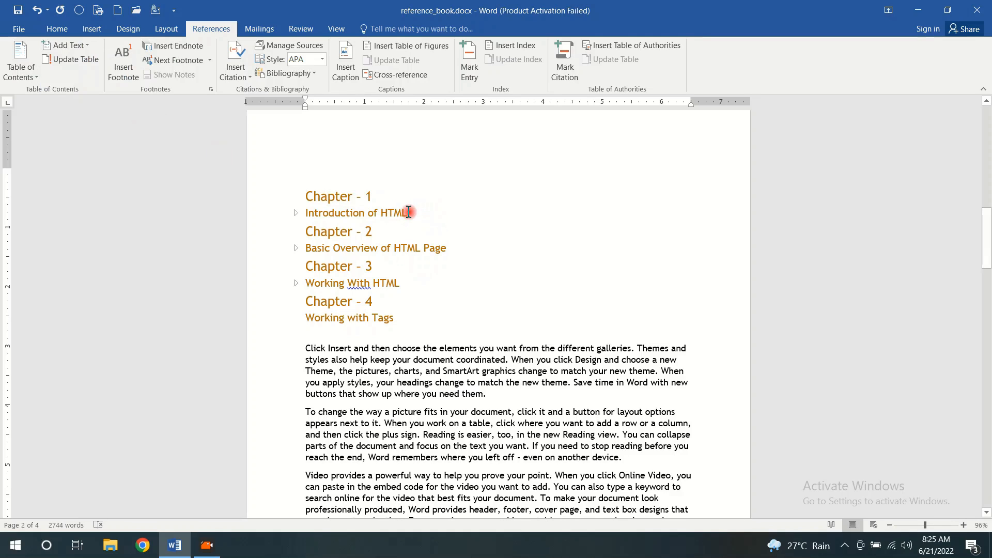
Assign table of contents Level 2 to the "Introduction of HTML" subheading
left_click_drag(411, 213, 310, 213)
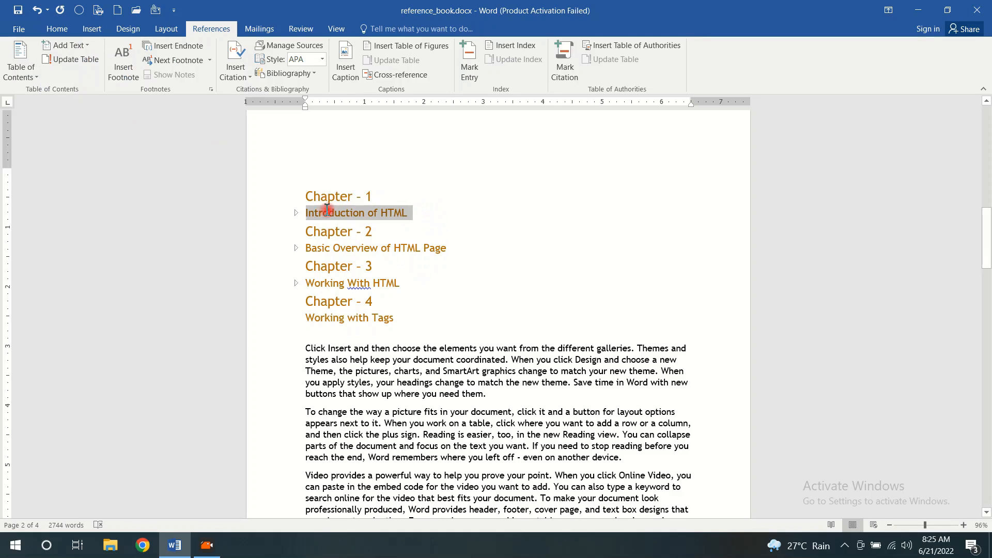
left_click(91, 47)
left_click(104, 91)
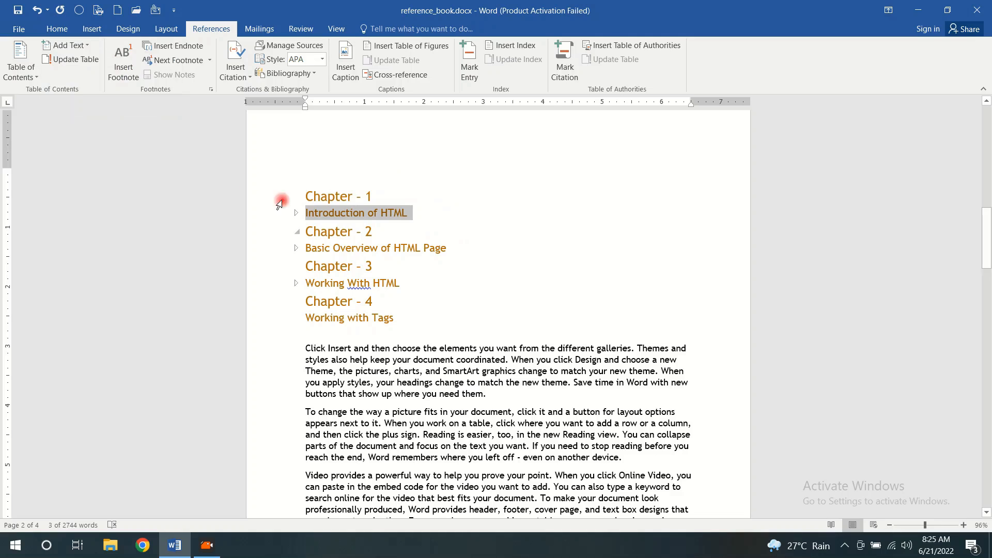
Check which heading styles are applied to "Chapter - 1" and "Introduction of HTML"
left_click(57, 28)
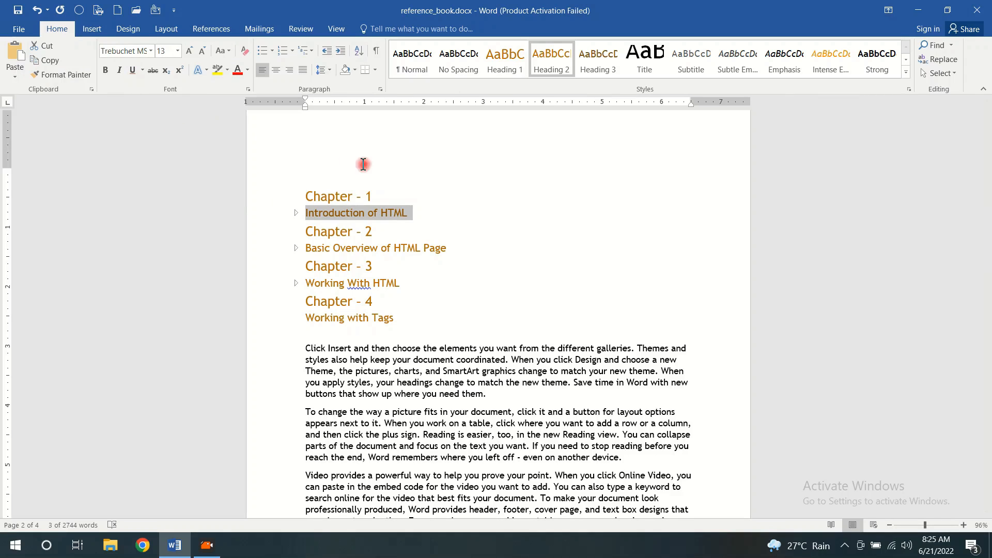
left_click_drag(377, 197, 307, 196)
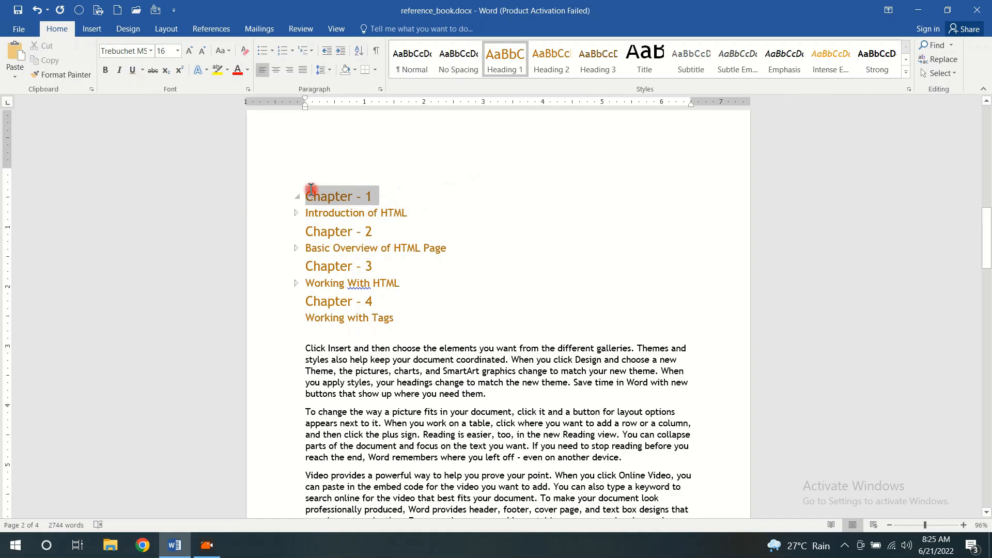
left_click(407, 212)
triple_click(335, 213)
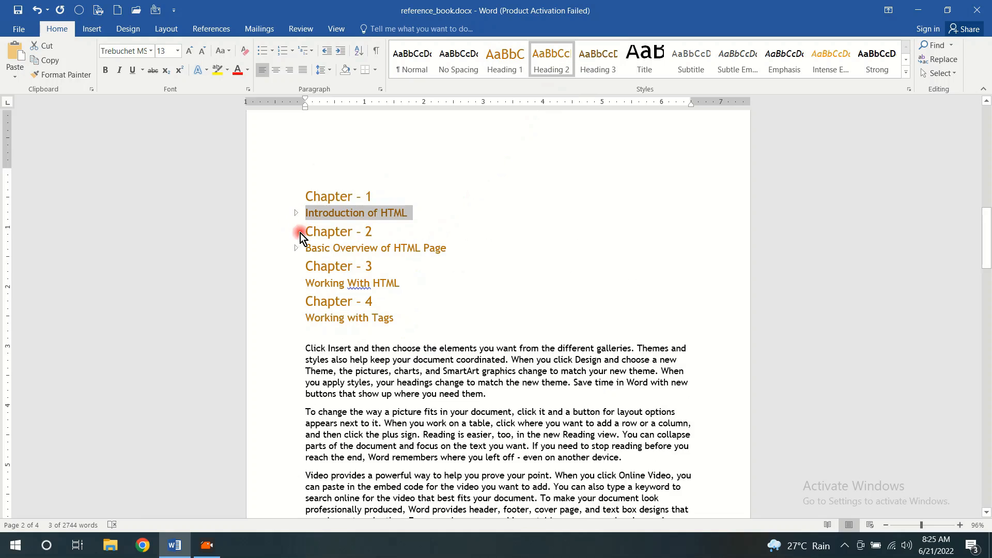
Add the lines "Chapter - 5" and "Working with Tables" at the start of the new last page
scroll(438, 209, "down", 9)
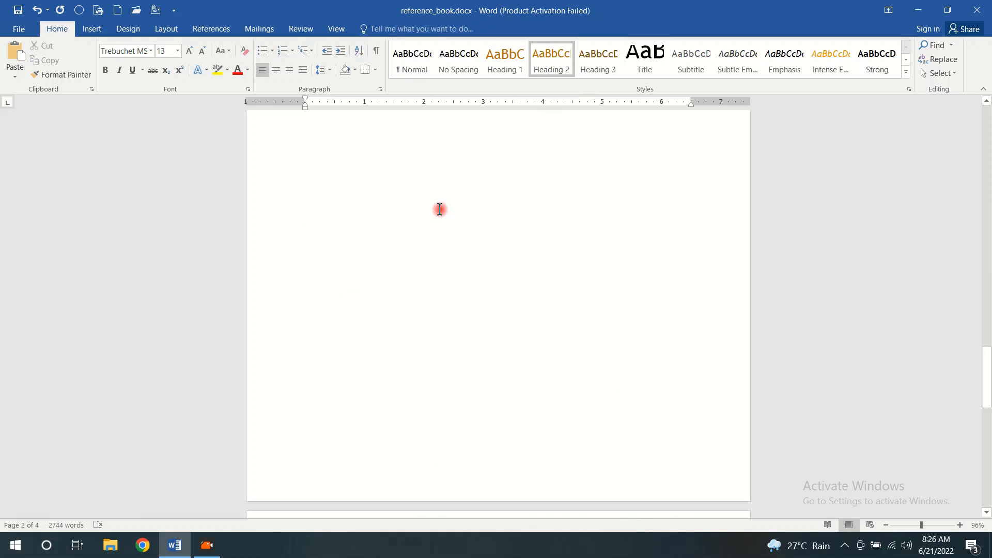
left_click(328, 236)
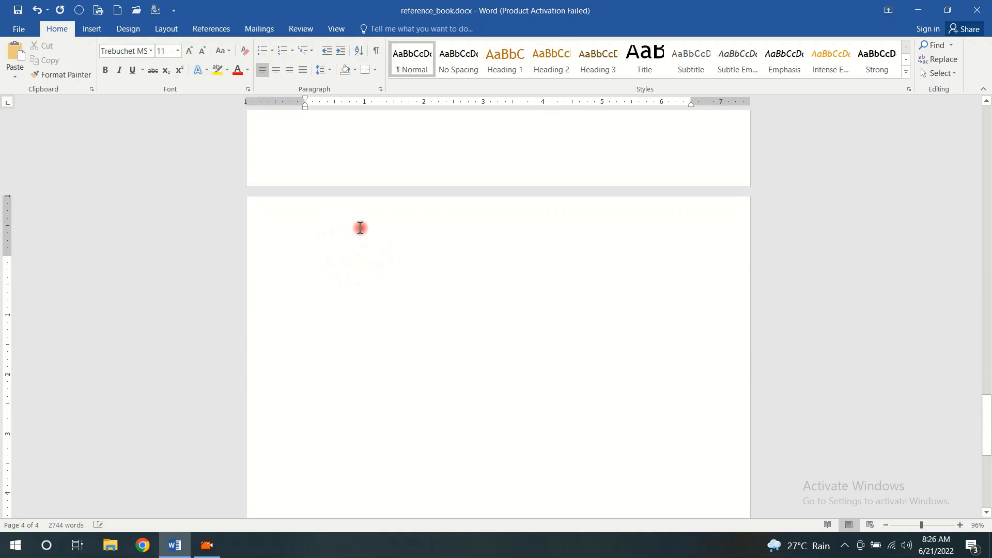
type("Chapter - 5")
key("Return")
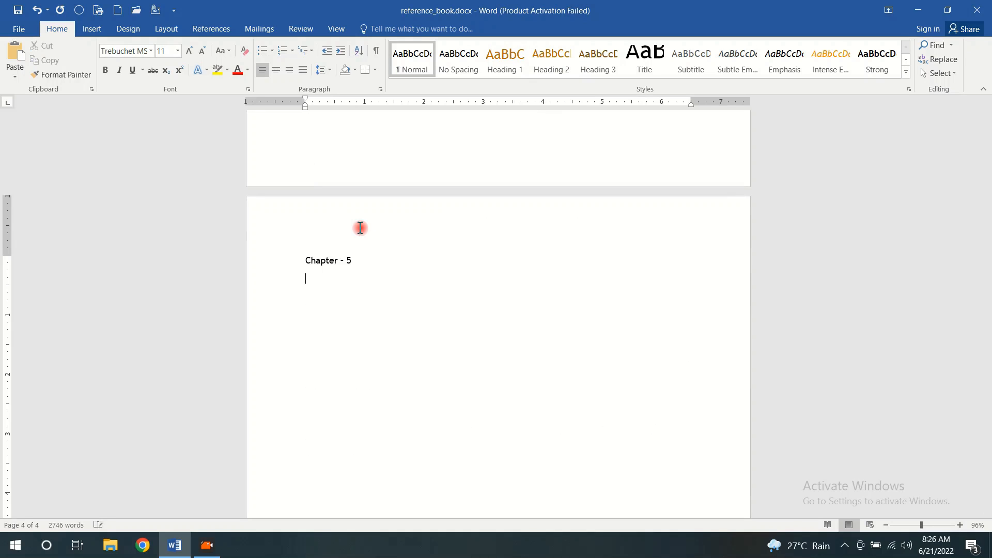
type("Working with Tables")
Assign table of contents Level 1 to the "Chapter - 5" heading
scroll(392, 275, "up", 1)
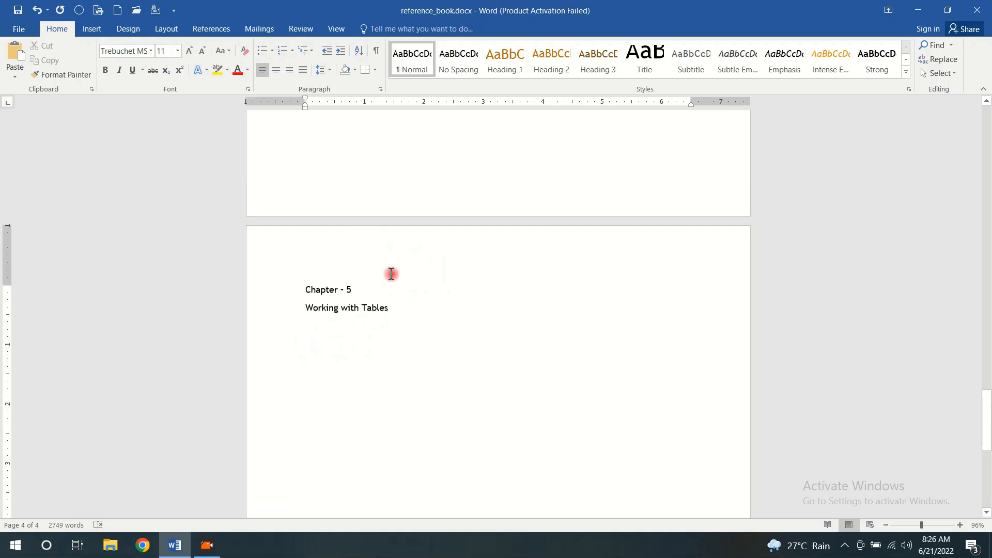
left_click(354, 288)
triple_click(339, 287)
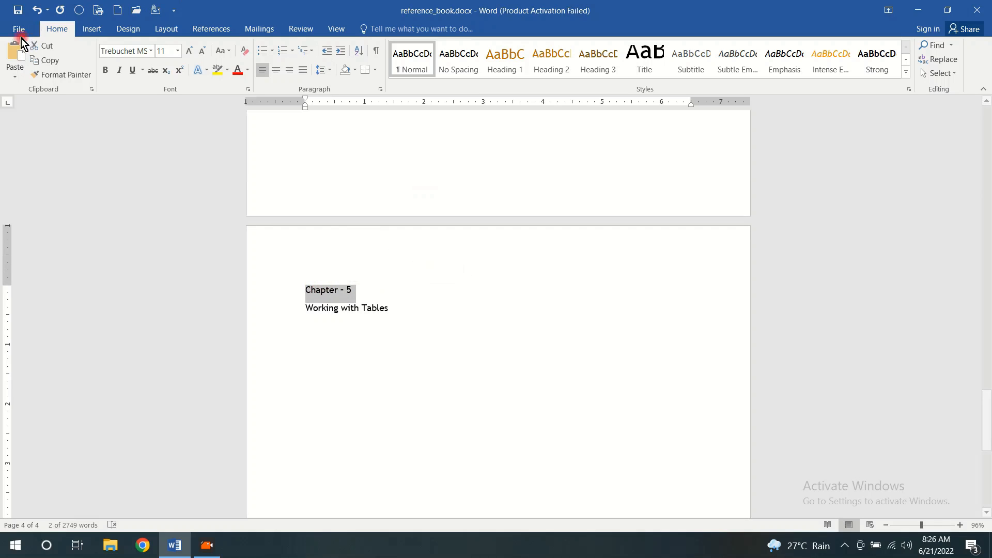
left_click(218, 27)
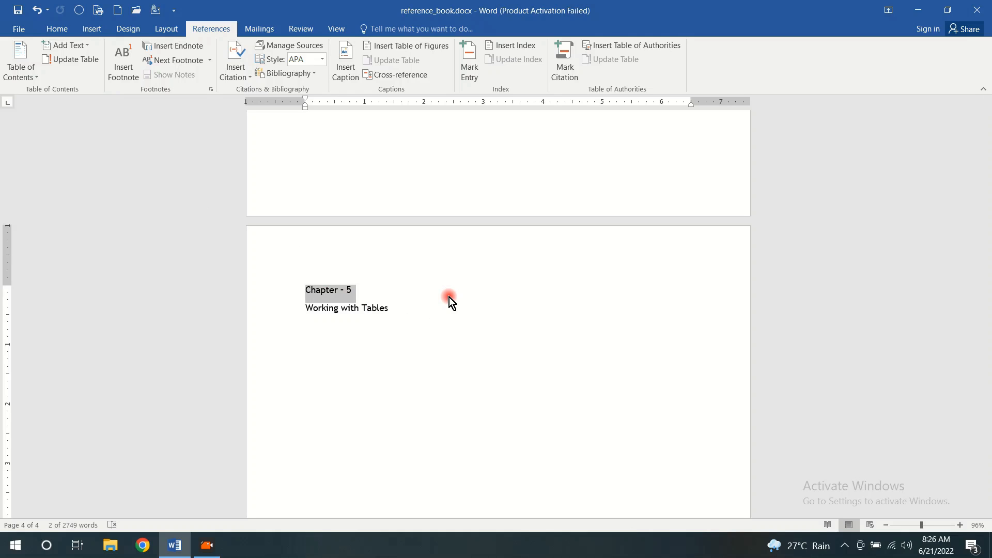
left_click(83, 45)
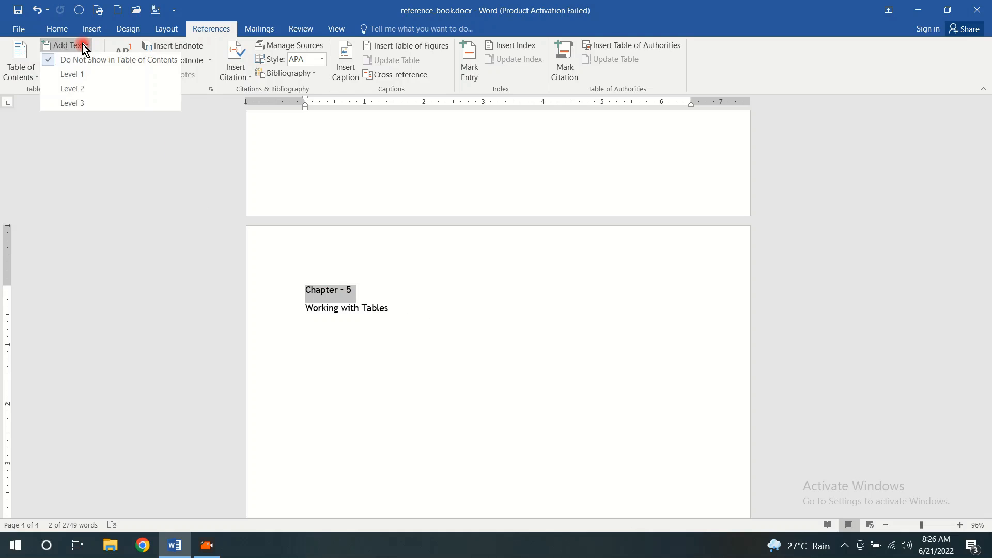
left_click(79, 77)
Assign table of contents Level 2 to the "Working with Tables" subheading
triple_click(401, 306)
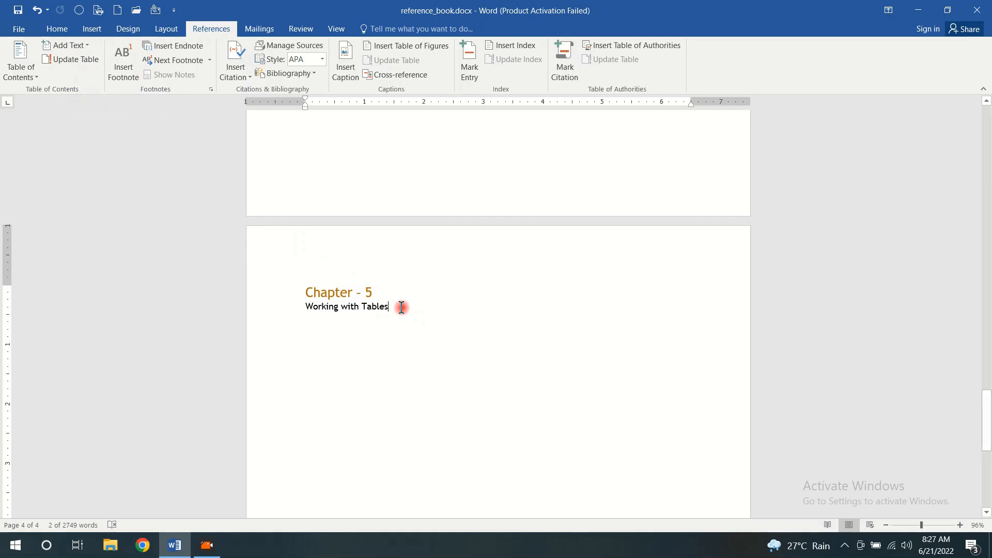
left_click(89, 46)
left_click(78, 89)
left_click(417, 312)
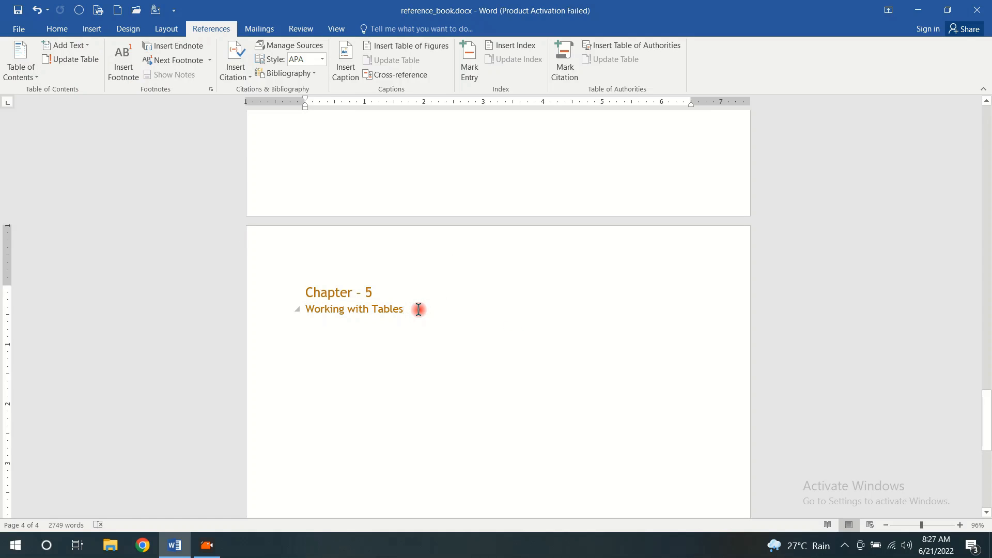
Collapse the content under the "Working with Tags" and "Working with Tables" subheadings
scroll(418, 309, "up", 15)
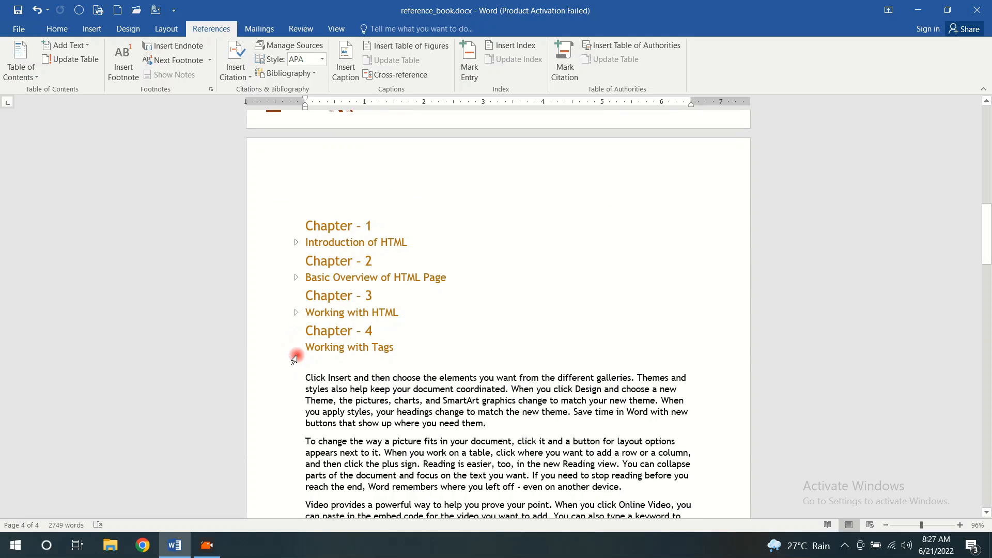
left_click(297, 348)
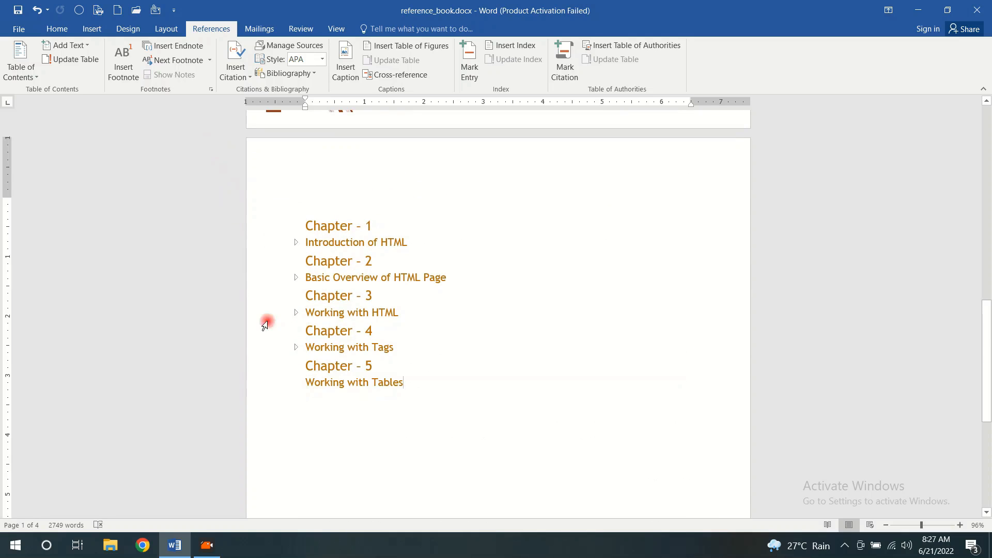
left_click(298, 384)
Add a thin black box border around the pages of the document
left_click(129, 31)
left_click(20, 72)
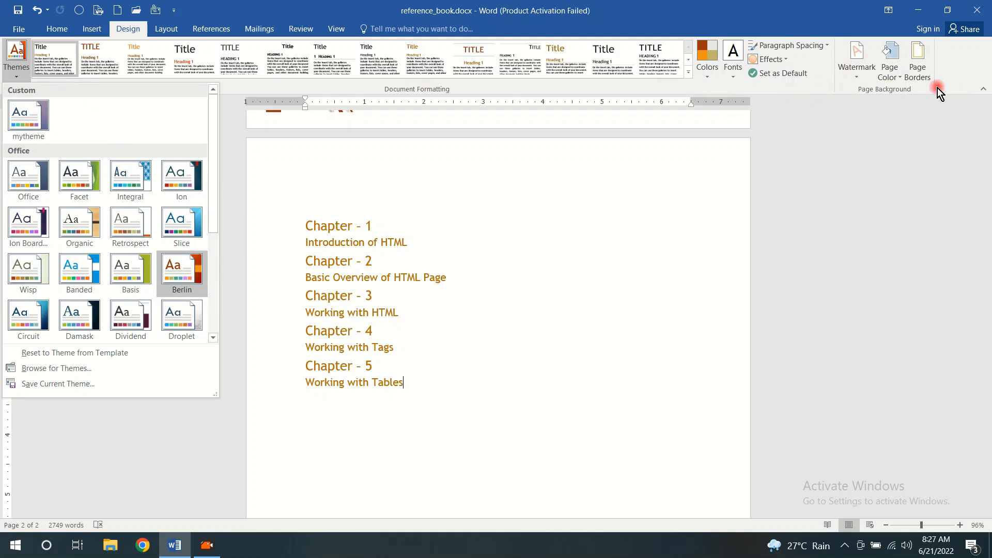
left_click(917, 65)
left_click(509, 181)
left_click(768, 341)
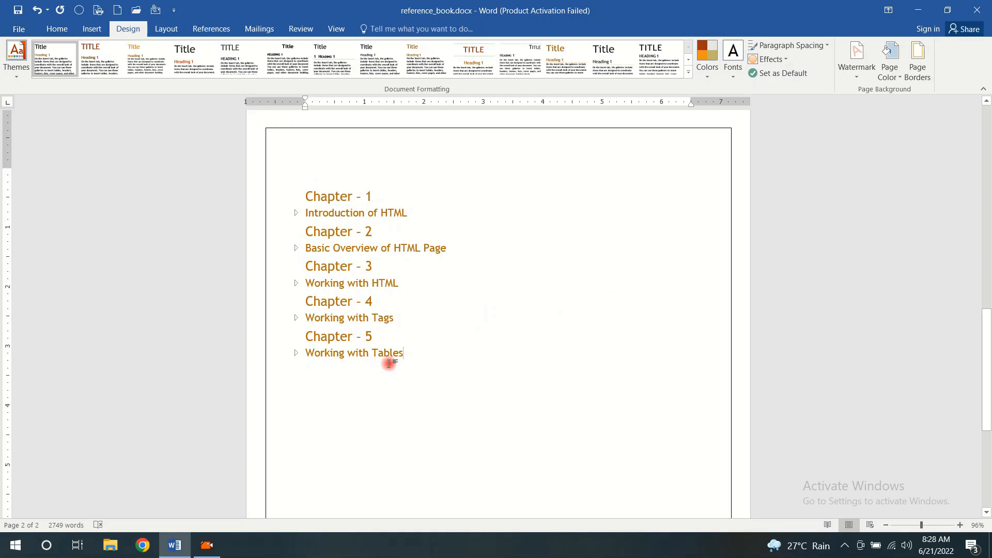
Try to insert a table of contents in the Automatic Table 2 style
scroll(388, 363, "up", 5)
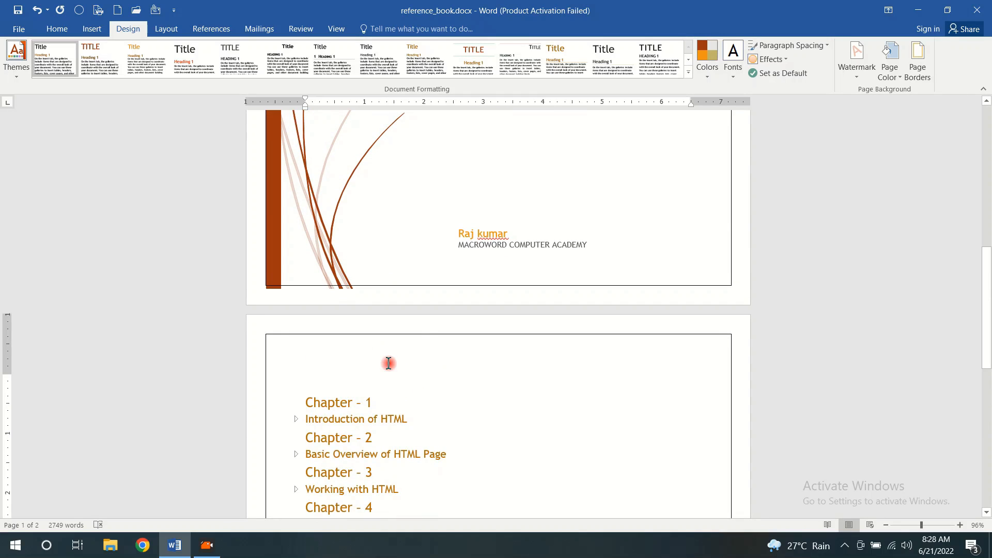
left_click(202, 31)
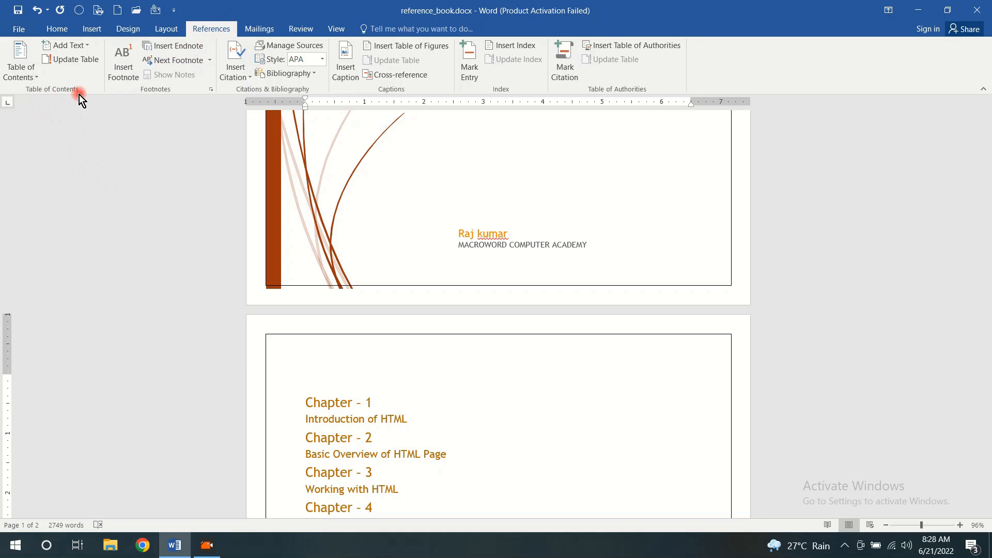
left_click(35, 78)
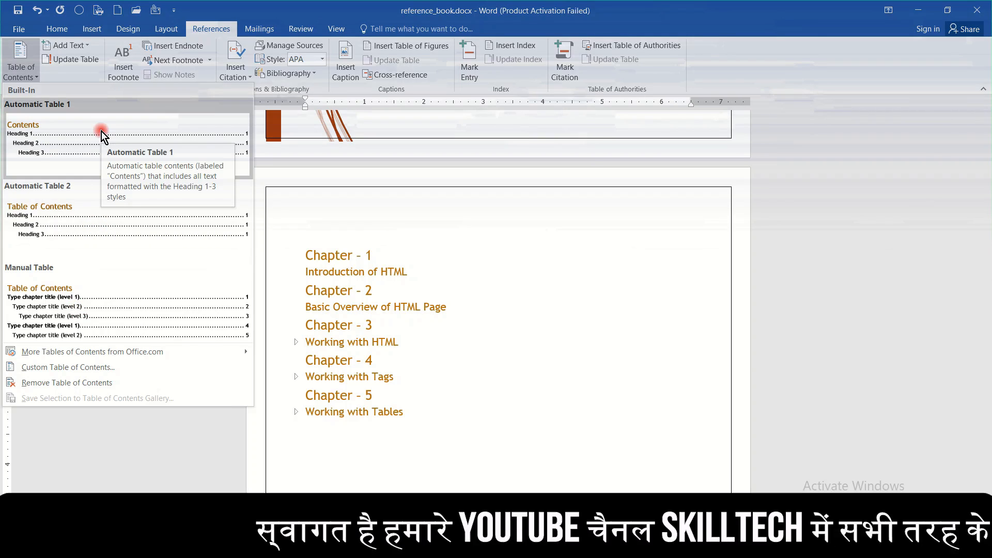
left_click(79, 226)
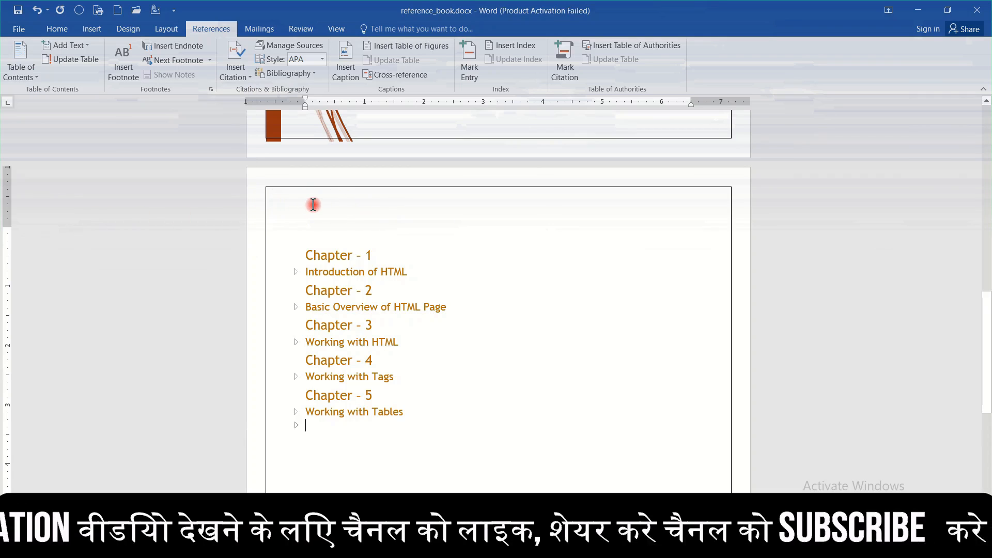
Insert an Automatic Table 2 table of contents at the blank line above the "Chapter - 1" heading
scroll(312, 204, "up", 4)
scroll(313, 206, "up", 5)
scroll(314, 205, "down", 18)
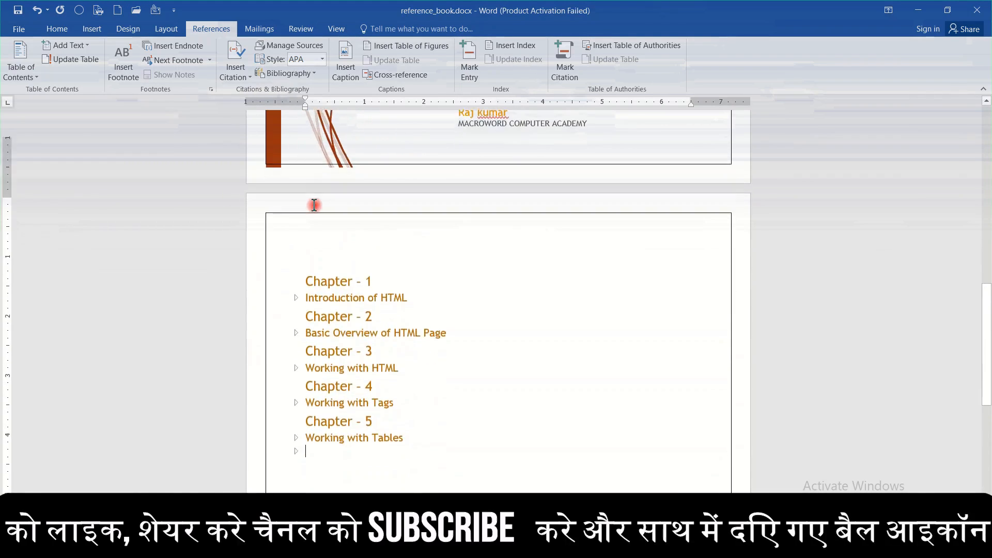
scroll(313, 205, "up", 10)
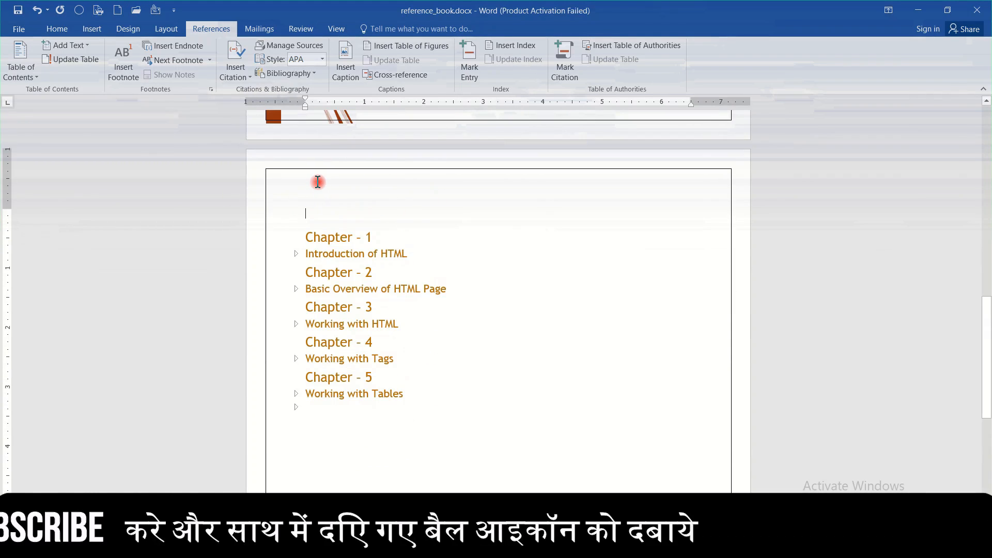
left_click(20, 62)
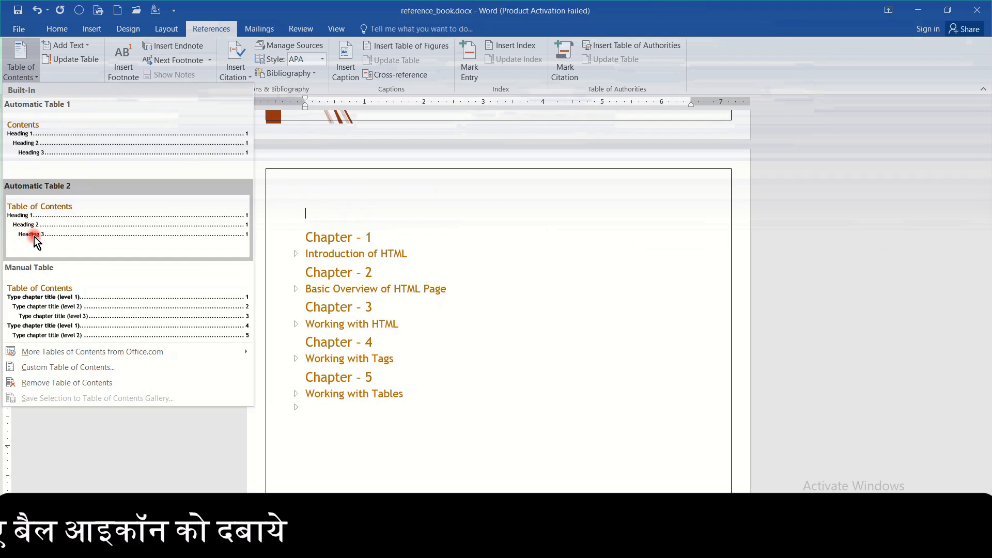
left_click(57, 233)
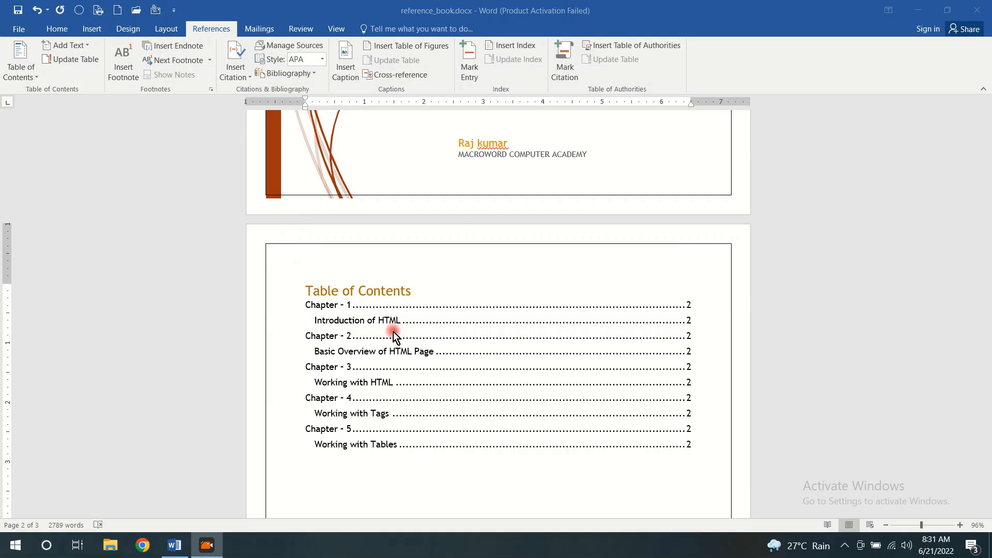
scroll(411, 324, "down", 2)
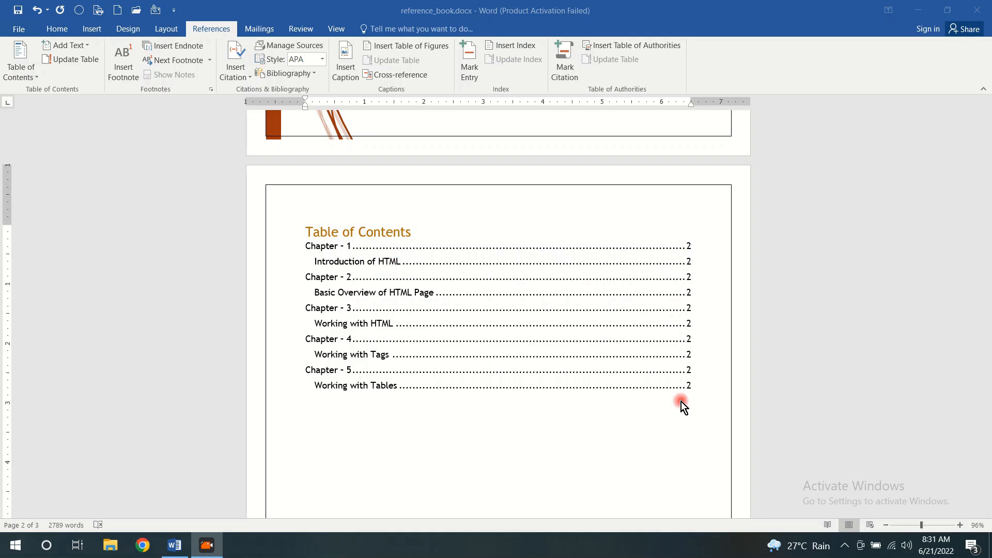
Update the entire table of contents, including entries and page numbers
left_click(472, 273)
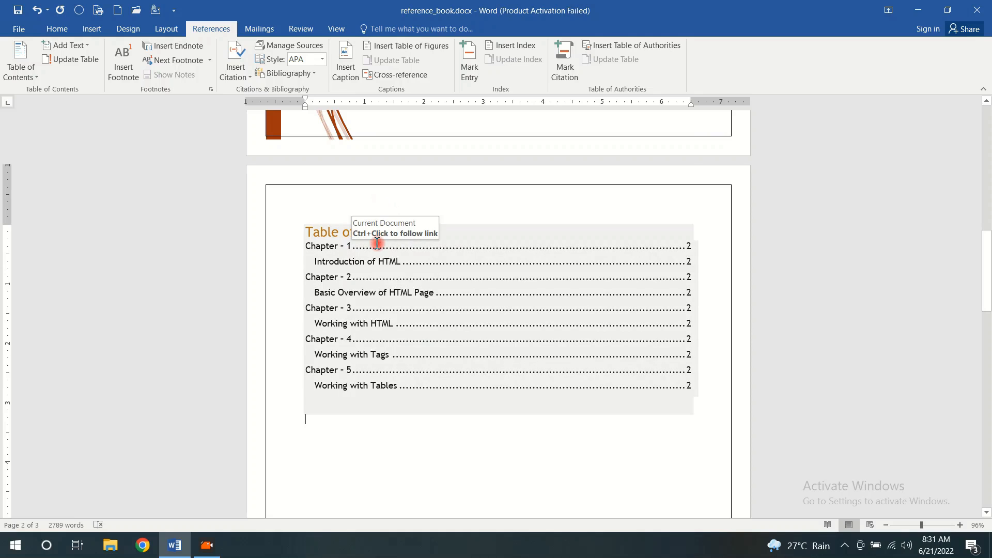
left_click(65, 57)
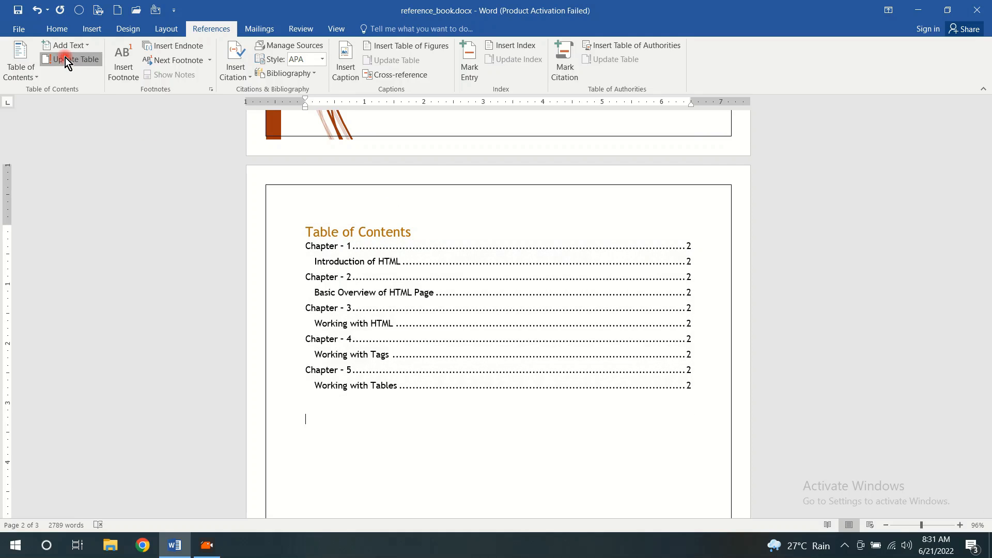
left_click(462, 275)
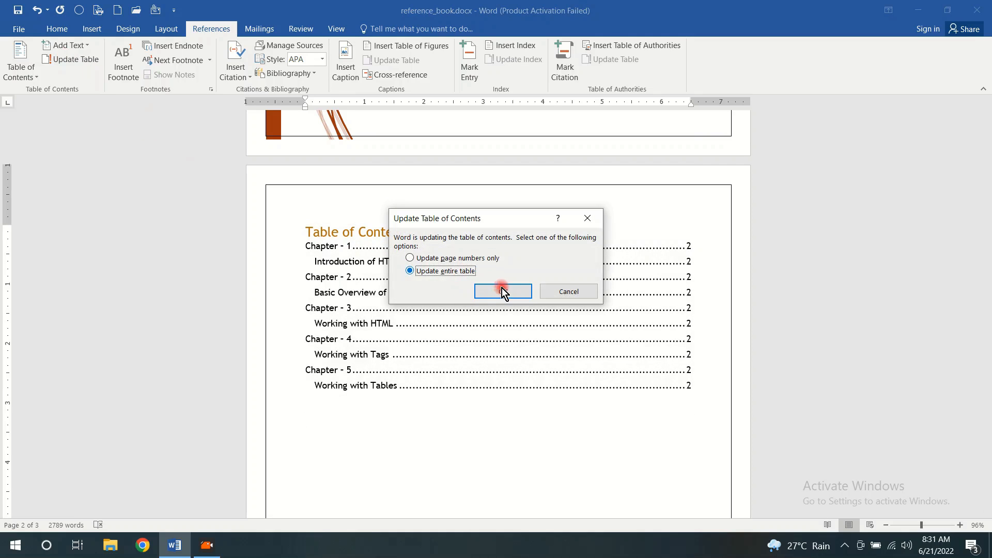
left_click(510, 289)
scroll(640, 351, "down", 6)
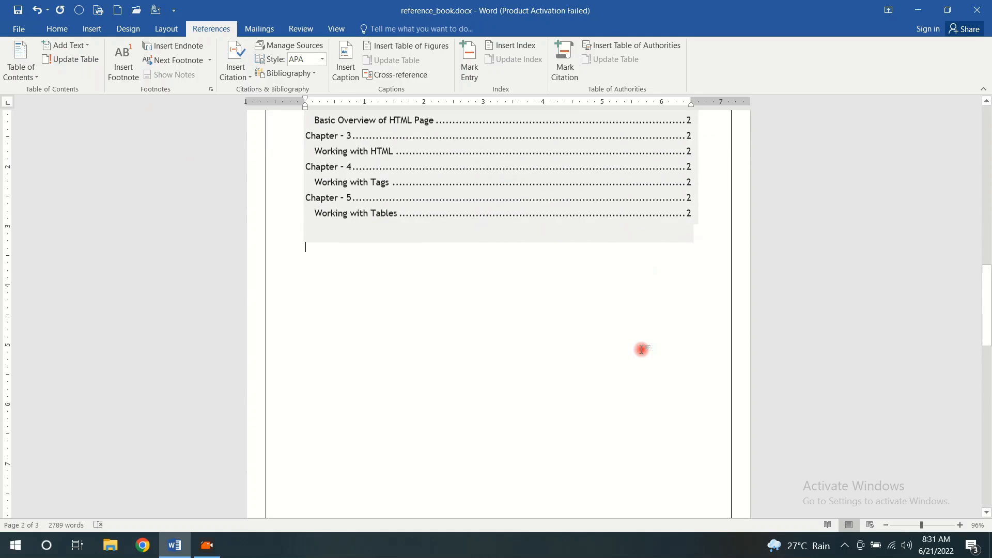
scroll(532, 449, "up", 6)
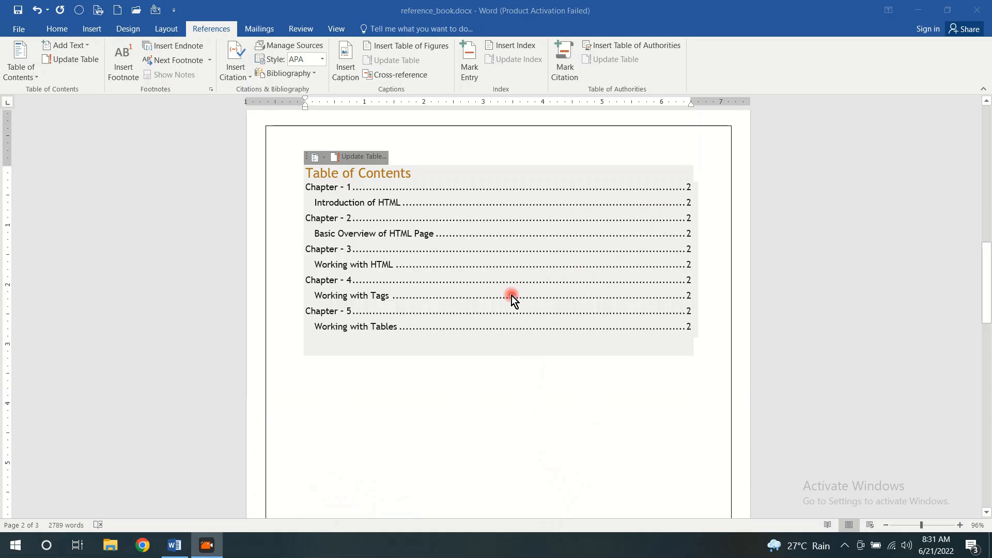
Expand the collapsed body text under "Introduction of HTML" and "Basic Overview of HTML Page"
scroll(512, 296, "down", 4)
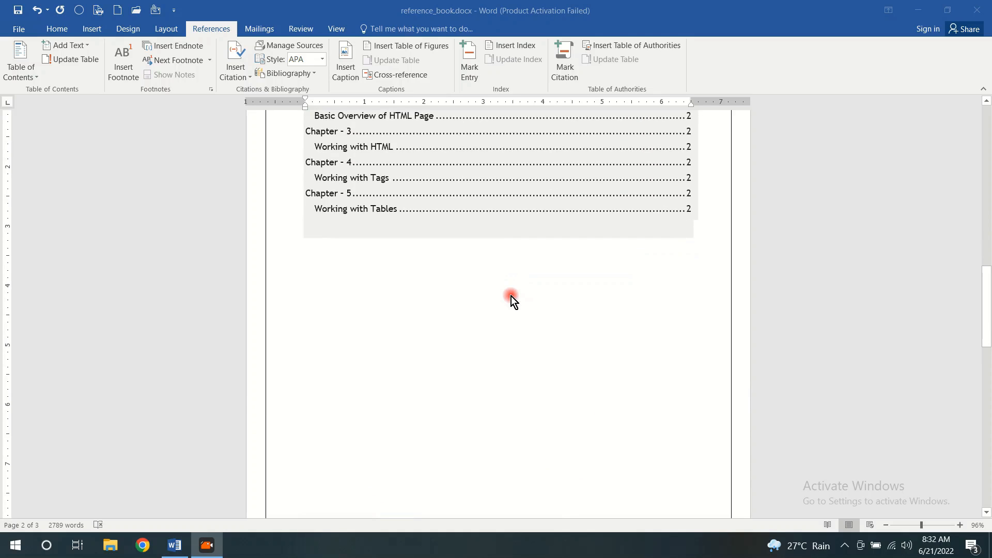
scroll(508, 299, "down", 9)
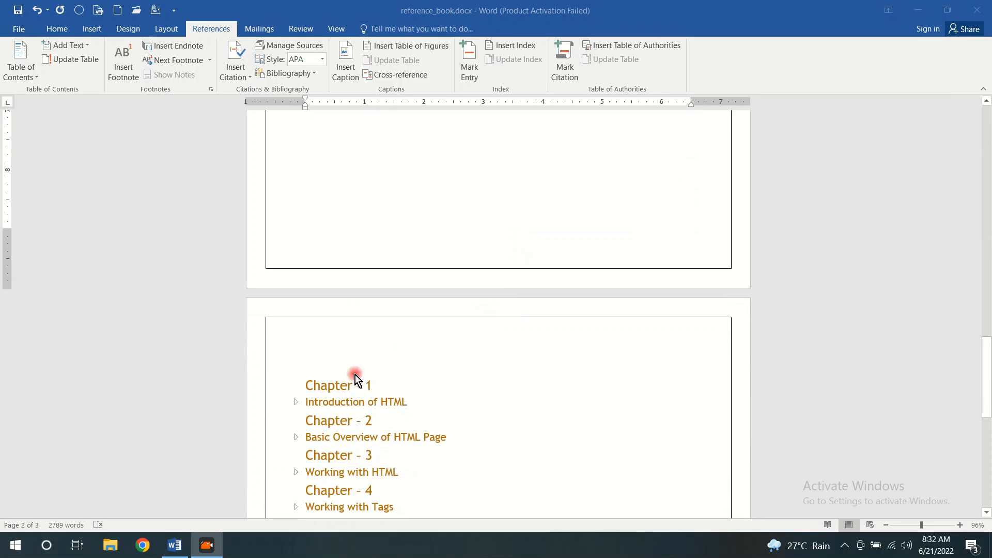
left_click(295, 401)
scroll(380, 349, "down", 12)
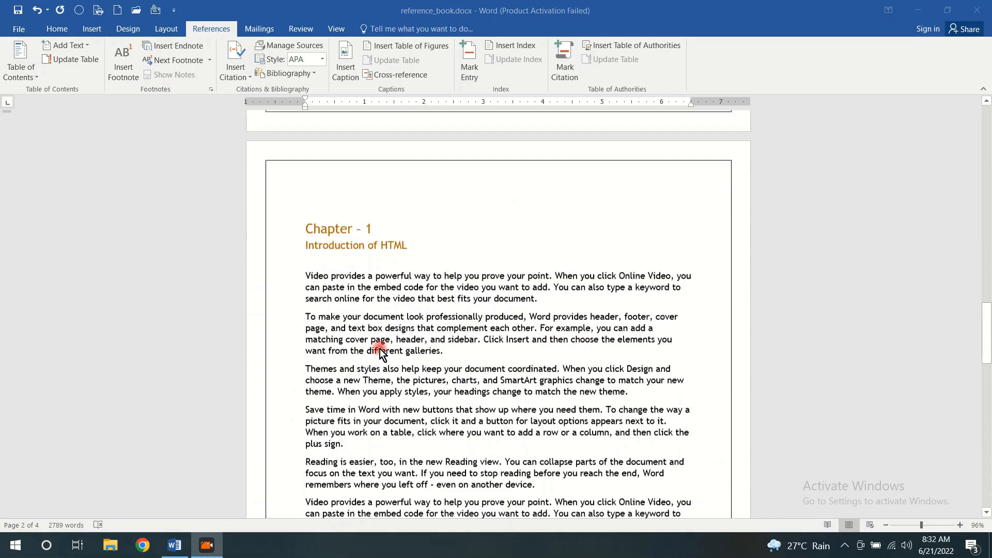
scroll(380, 349, "down", 13)
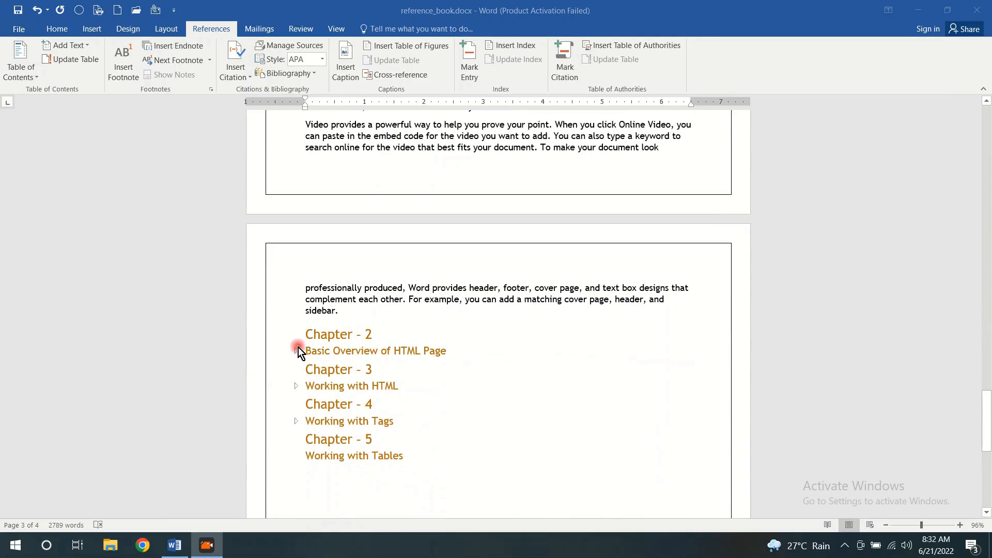
left_click(296, 351)
scroll(406, 353, "down", 10)
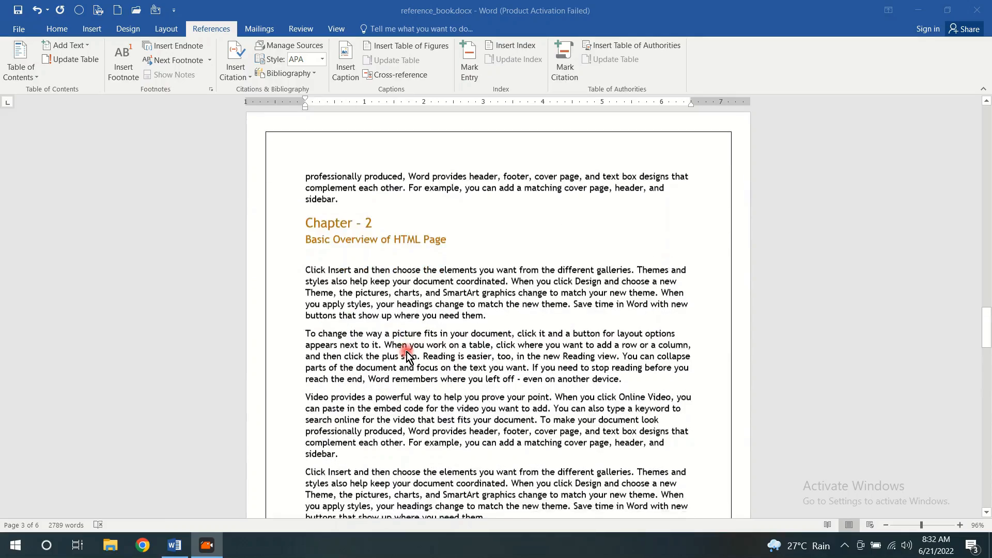
scroll(407, 353, "down", 12)
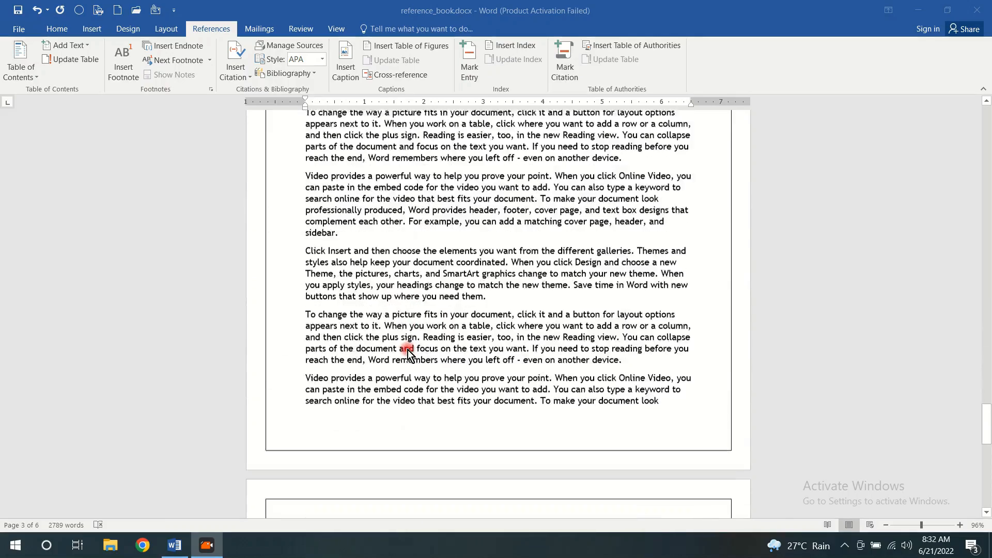
scroll(408, 349, "down", 4)
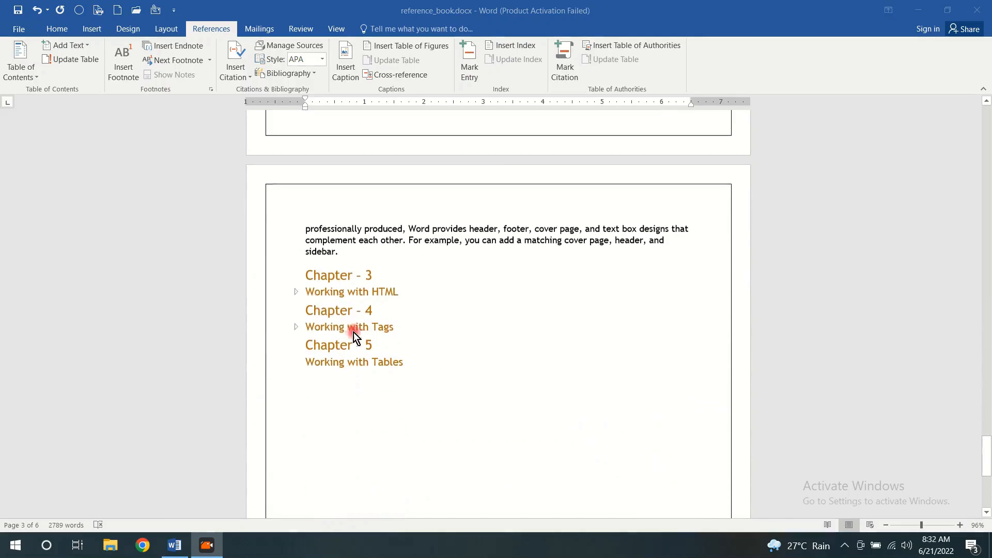
Expand the collapsed body text under "Working with HTML" and "Working with Tags"
left_click(297, 291)
scroll(390, 284, "down", 5)
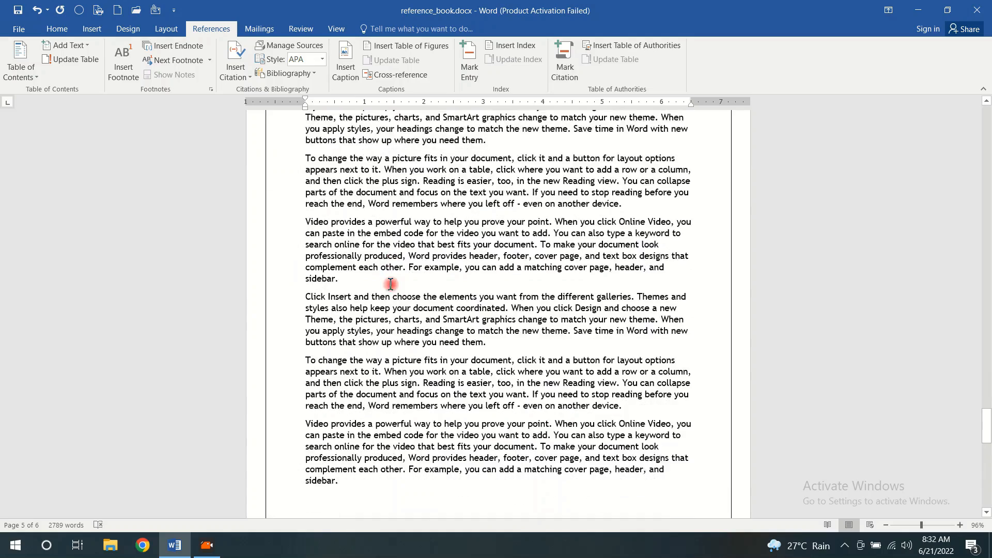
scroll(391, 283, "down", 8)
left_click(296, 290)
scroll(409, 283, "down", 5)
scroll(413, 281, "down", 10)
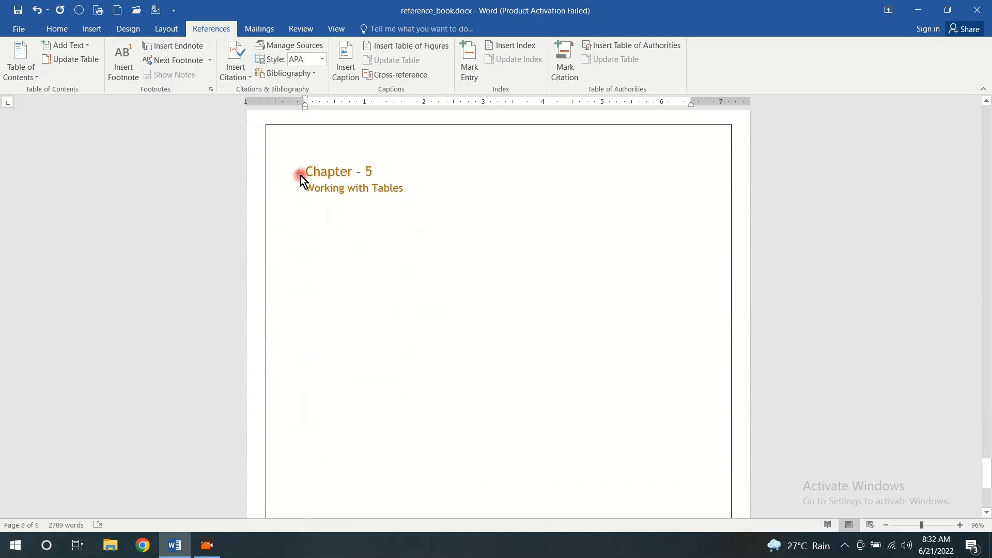
Fill Chapter 5 with placeholder body paragraphs below the "Working with Tables" heading, leaving a blank line after the heading
left_click(454, 197)
key("Return")
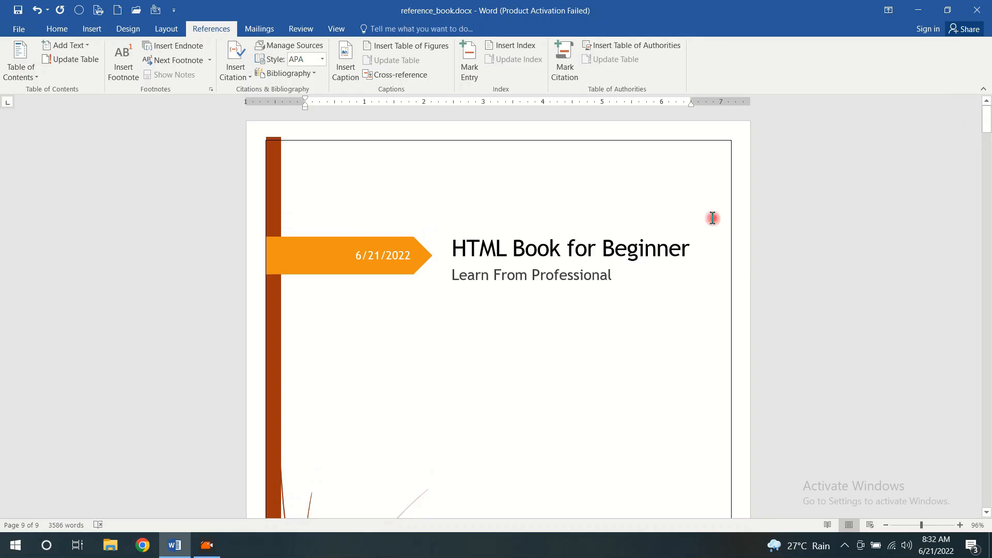
scroll(540, 297, "down", 8)
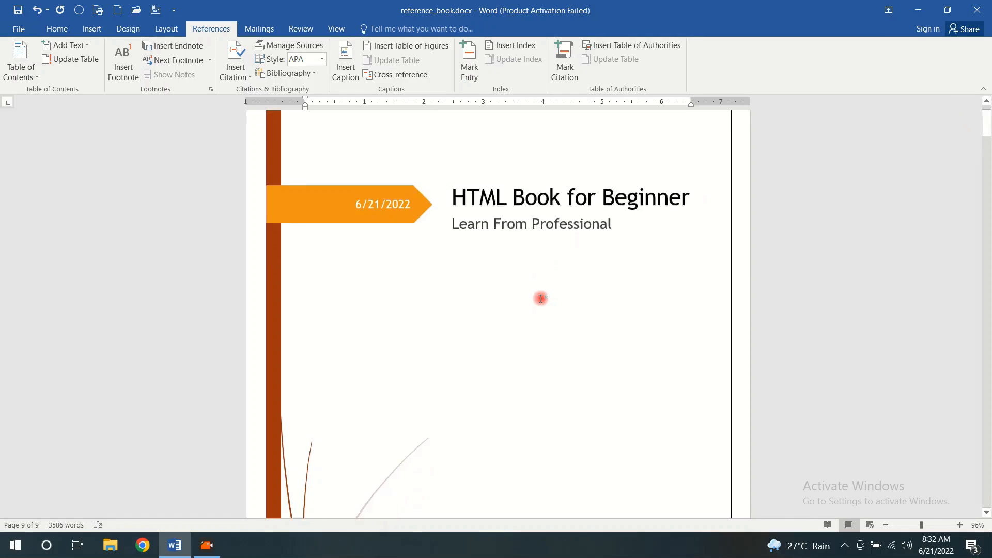
Update the entire table of contents, with its entries and page numbers, to match the expanded chapters
scroll(541, 297, "down", 4)
left_click(445, 306)
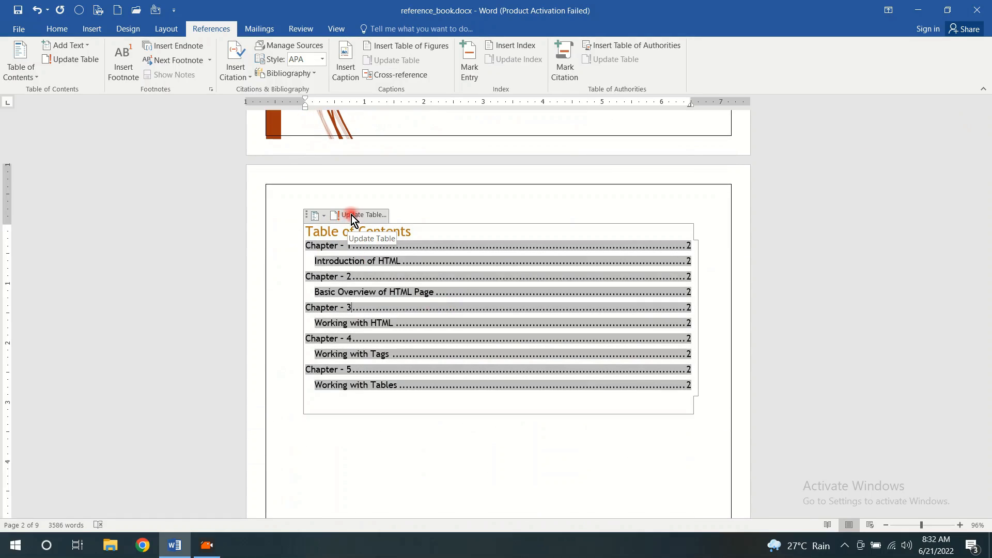
left_click(58, 61)
left_click(445, 272)
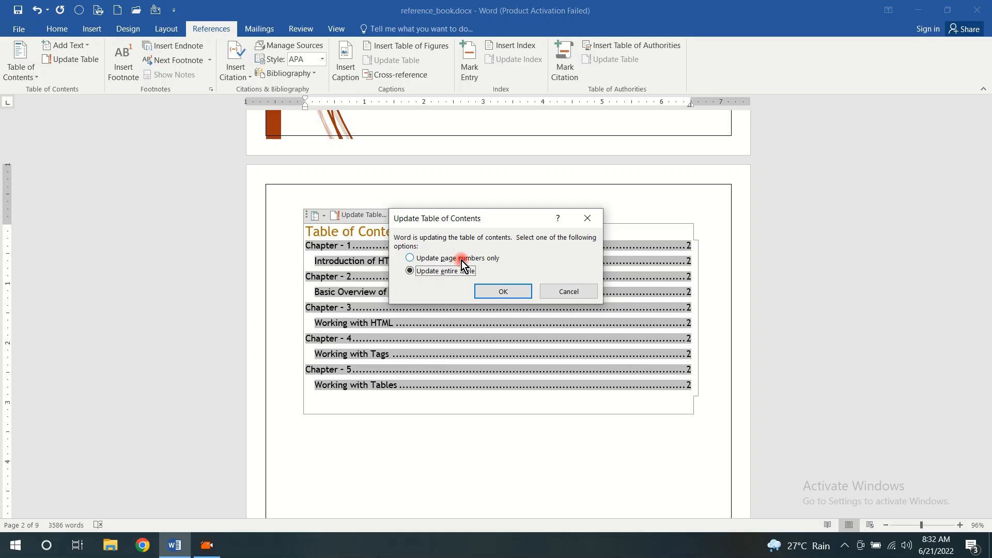
left_click(515, 291)
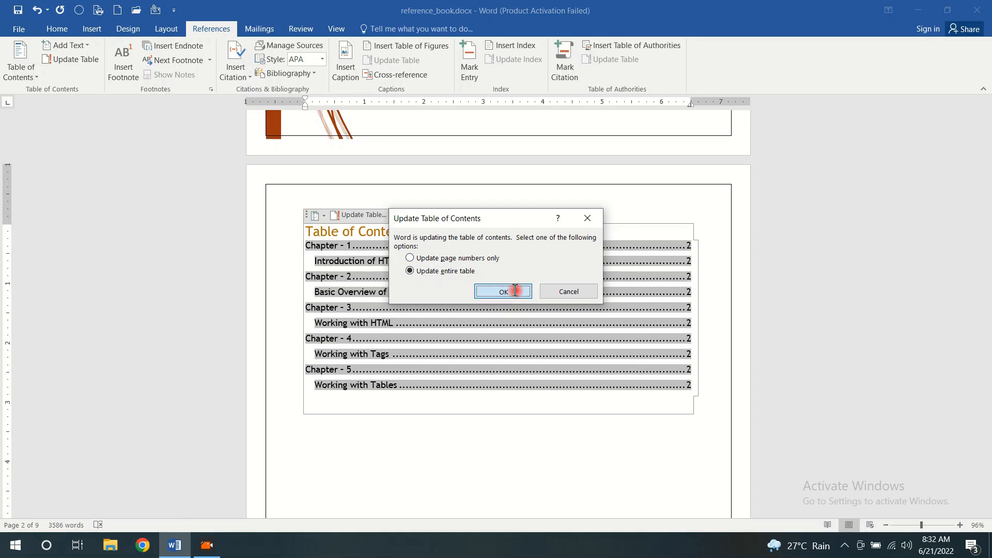
left_click(639, 420)
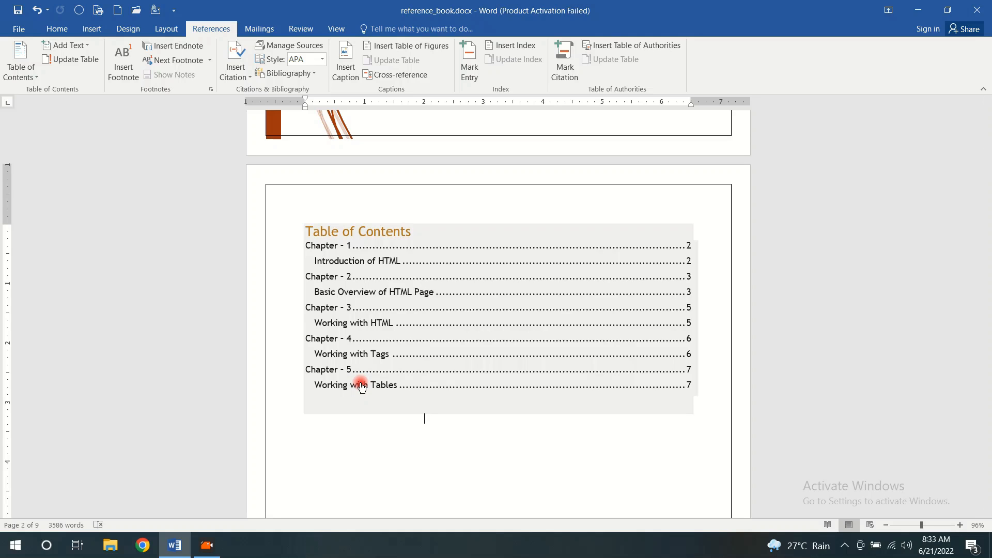
Follow the "Working with Tables" entry in the table of contents, look over Chapter 5's text and return to the document's start
left_click(360, 383, "ctrl")
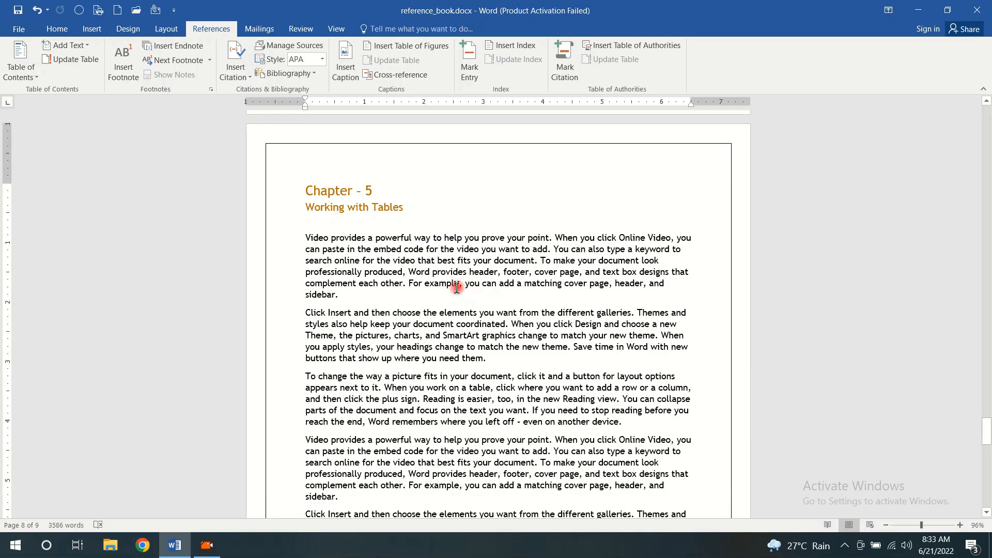
scroll(457, 288, "down", 15)
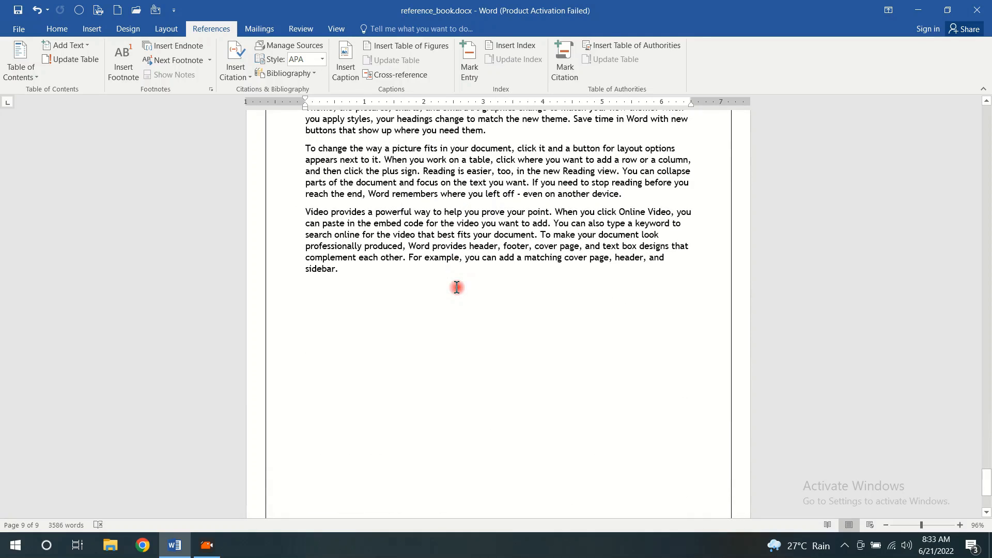
key("ctrl+Home")
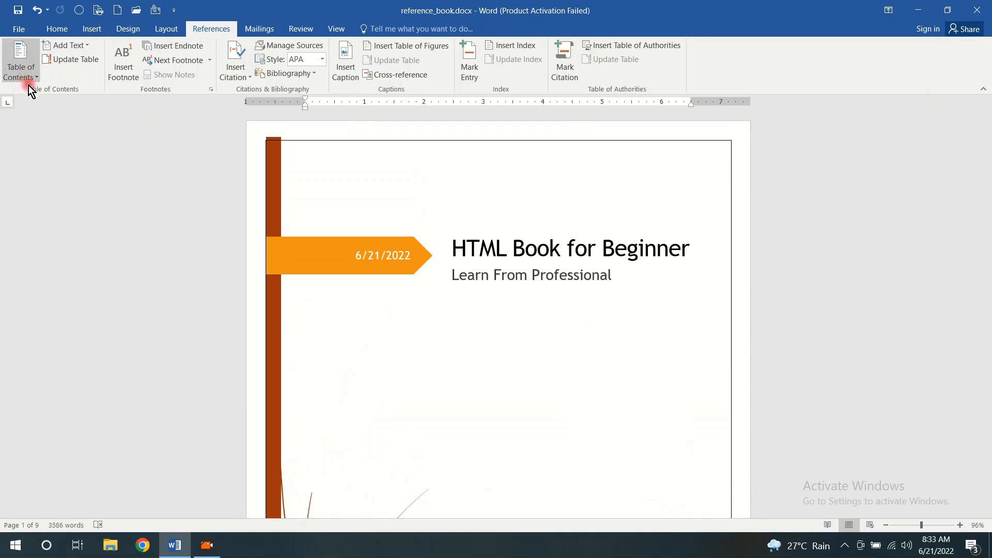
Open the custom table of contents settings for the existing table on page 2
scroll(425, 251, "down", 9)
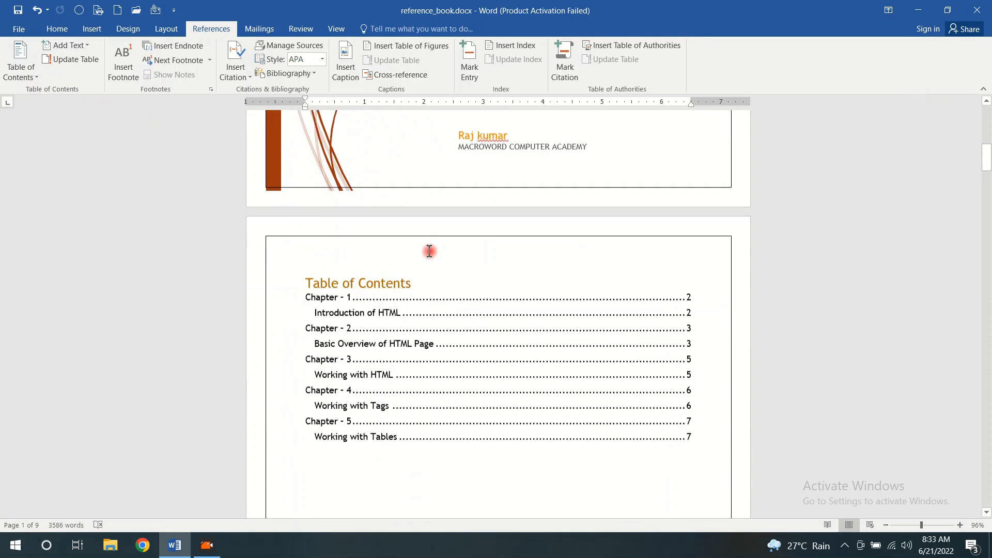
left_click(425, 331)
left_click(37, 79)
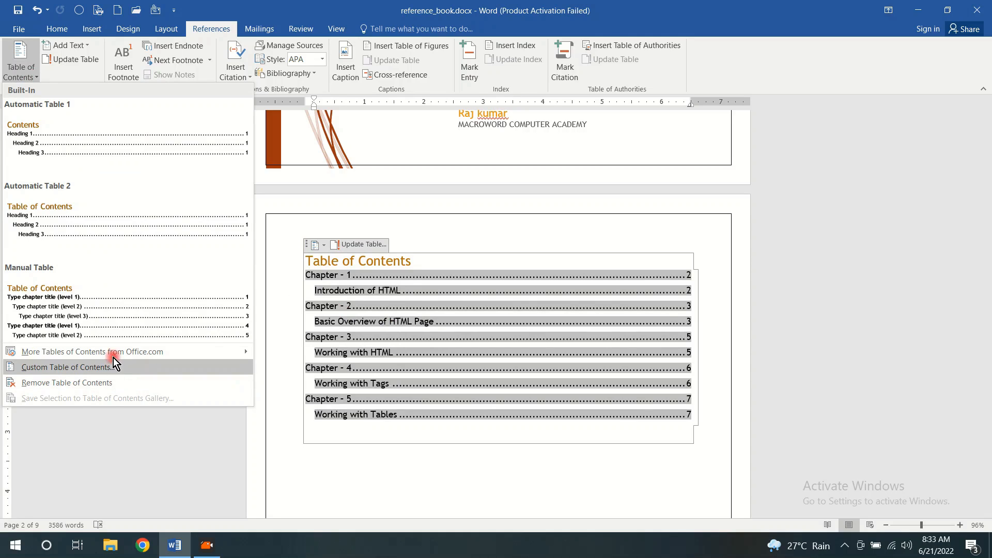
mouse_move(114, 352)
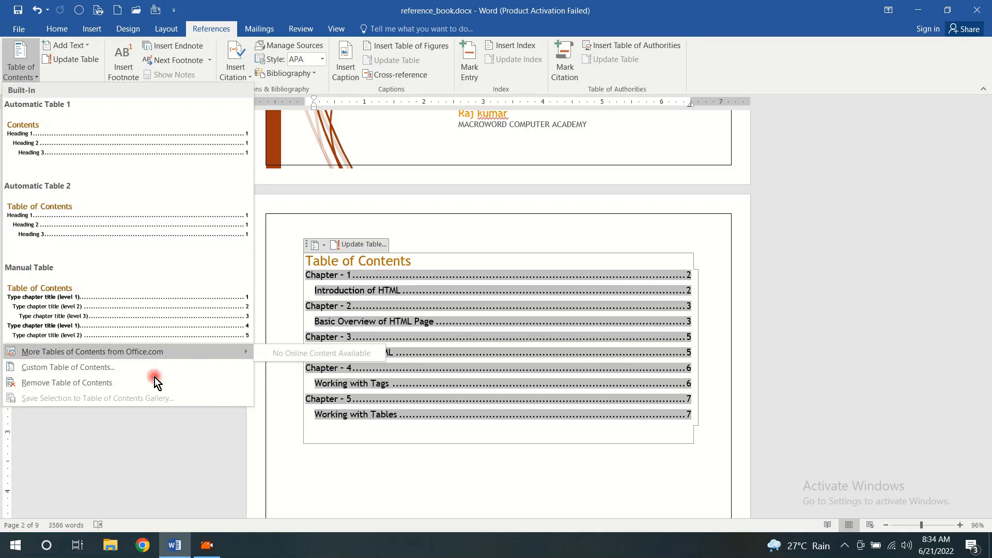
left_click(95, 369)
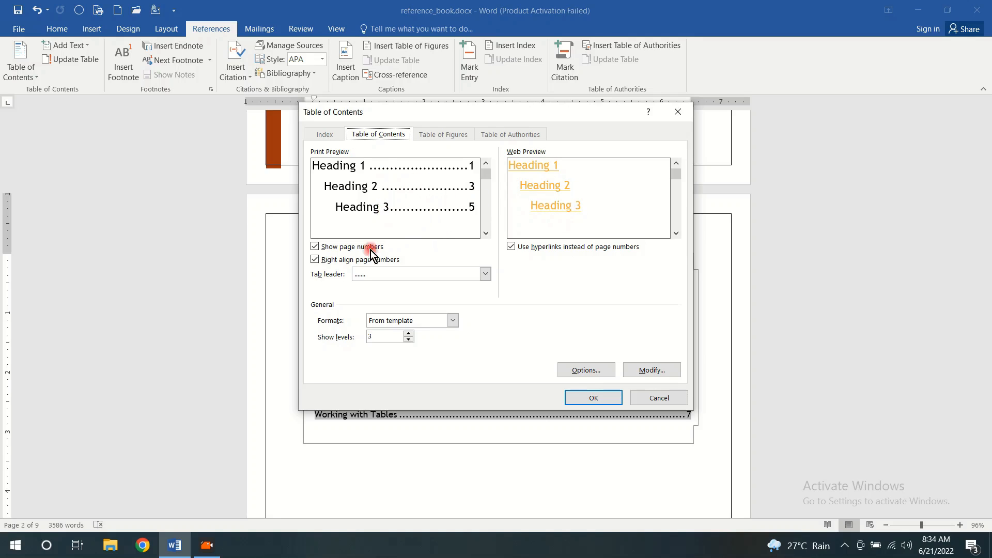
Try the page number display and right alignment options, and preview a dashed tab leader
left_click(315, 247)
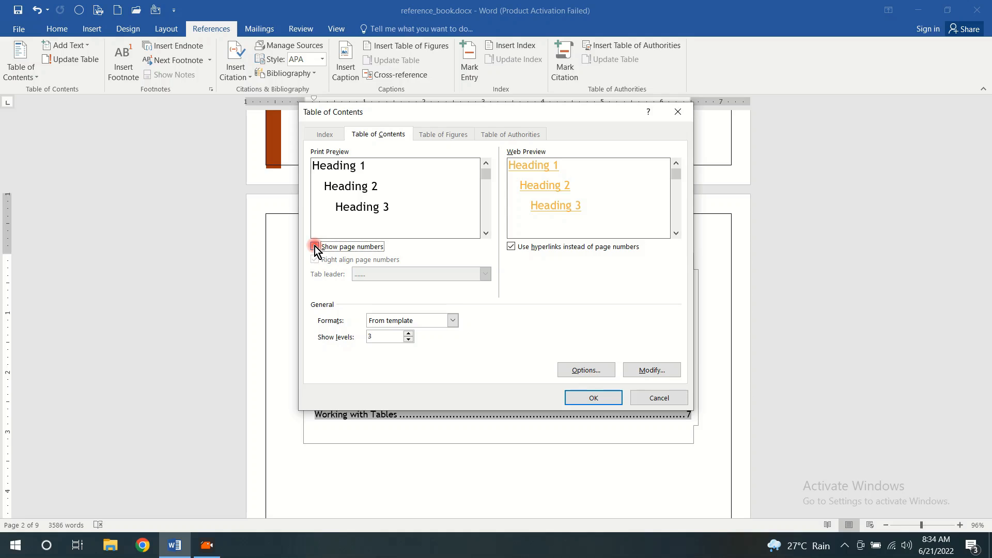
left_click(315, 246)
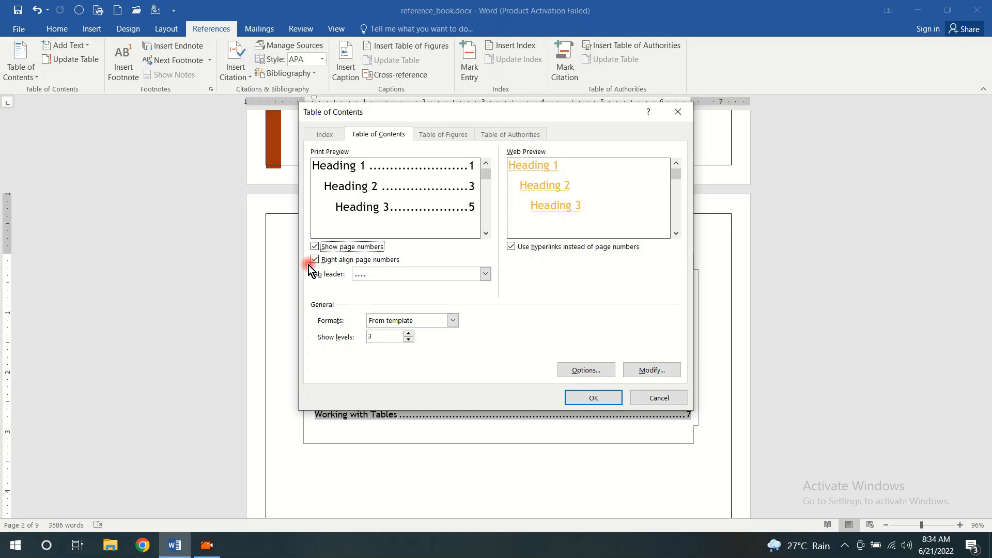
left_click(315, 259)
left_click(315, 260)
left_click(486, 273)
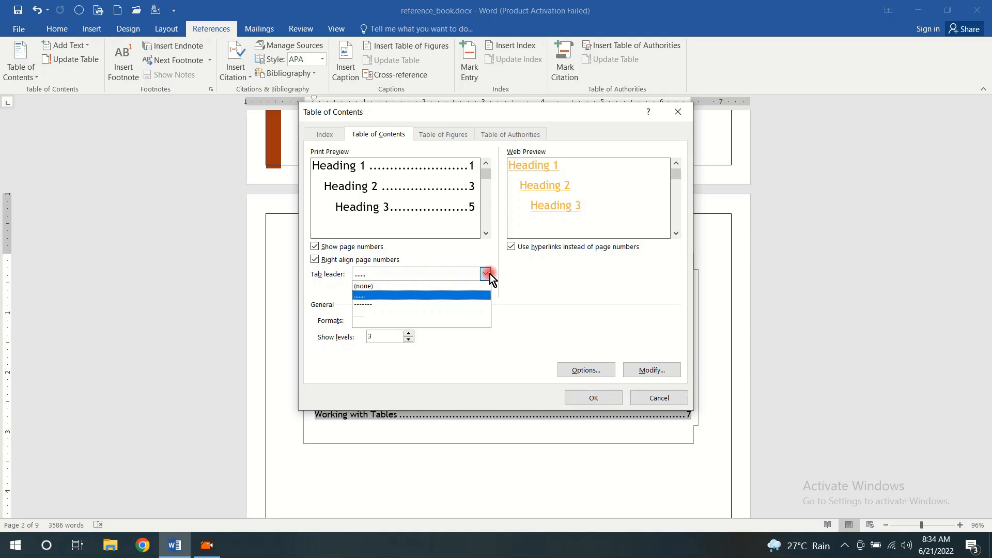
left_click(447, 305)
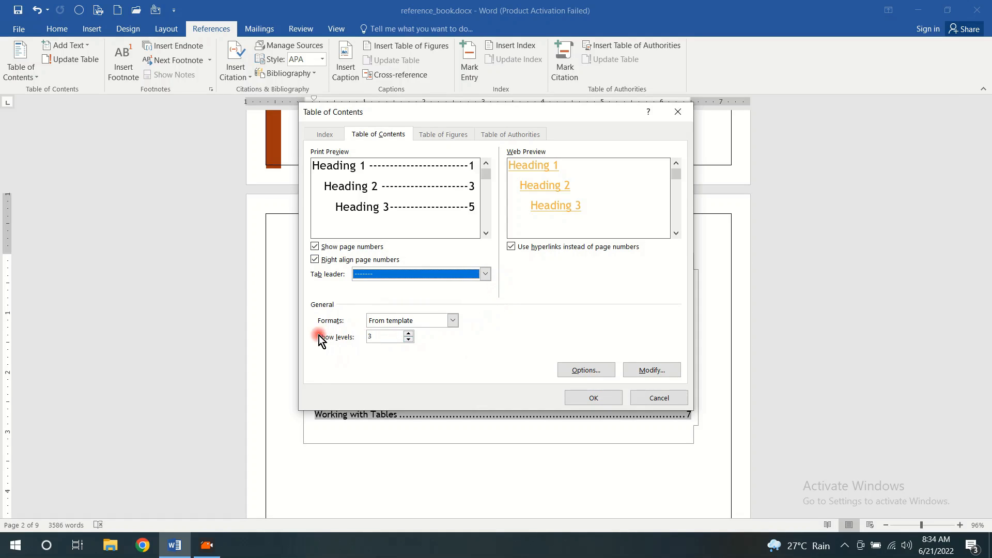
Preview the Classic, Distinctive, Modern, Formal and Simple formats, and return the format to From template
left_click(453, 321)
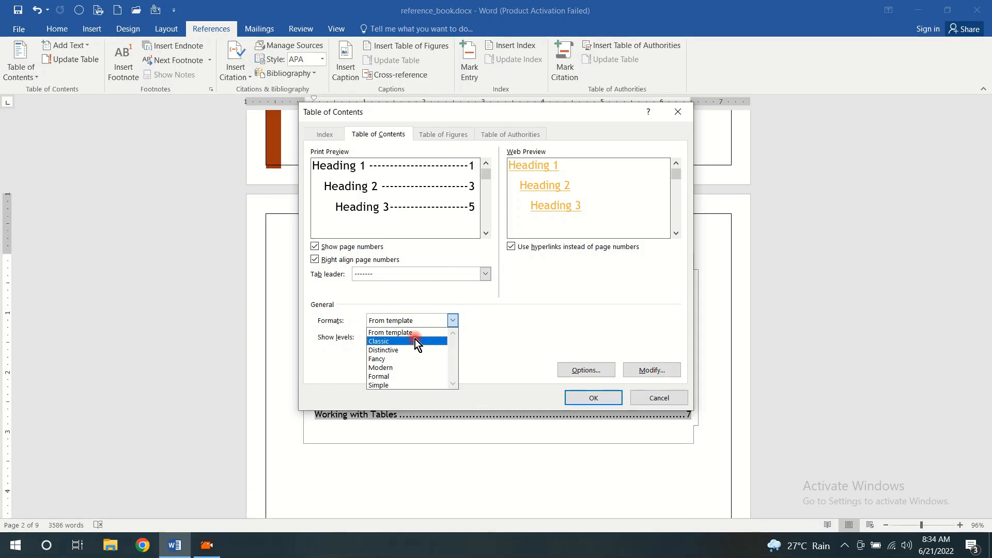
left_click(414, 340)
left_click(453, 321)
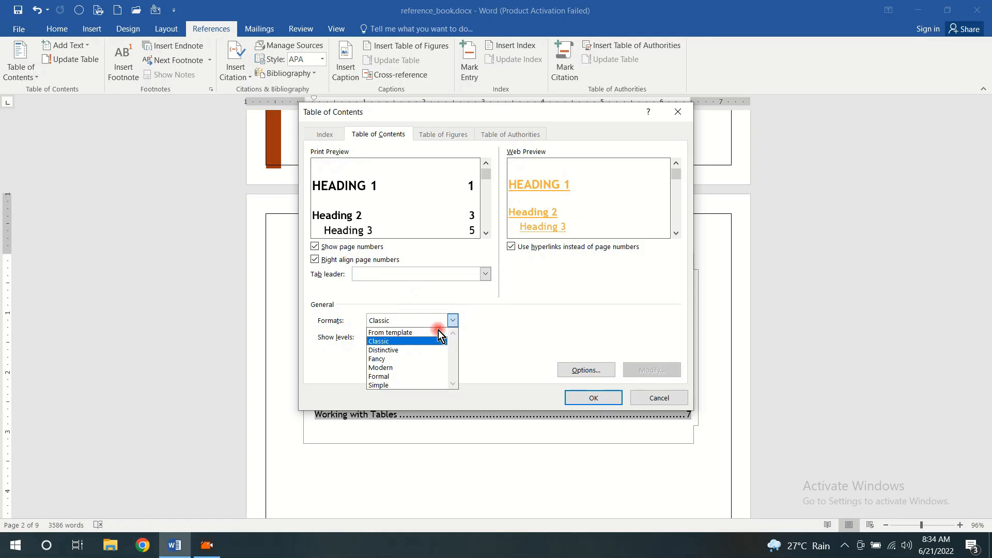
left_click(417, 350)
left_click(452, 321)
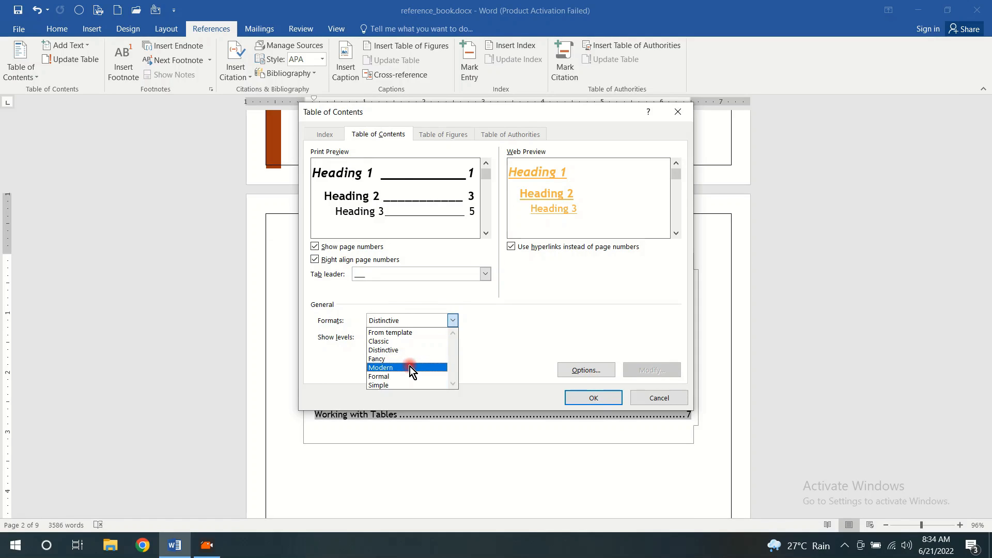
left_click(412, 367)
left_click(453, 321)
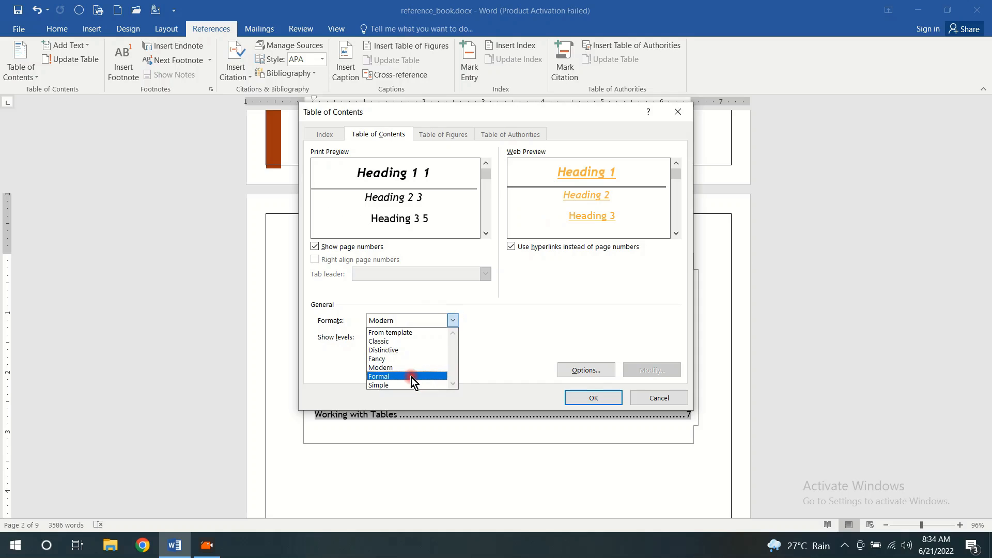
left_click(411, 376)
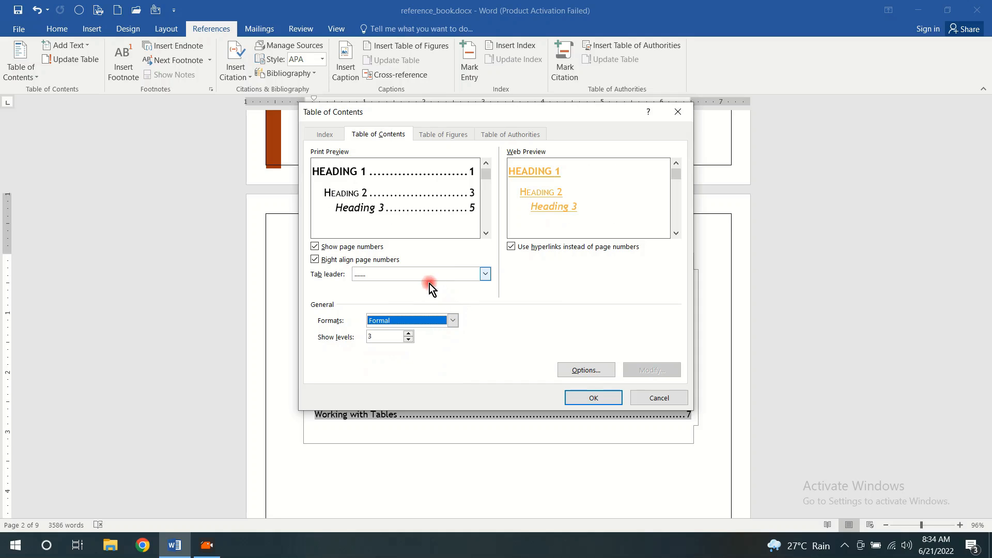
left_click(452, 321)
left_click(412, 385)
left_click(453, 321)
left_click(426, 336)
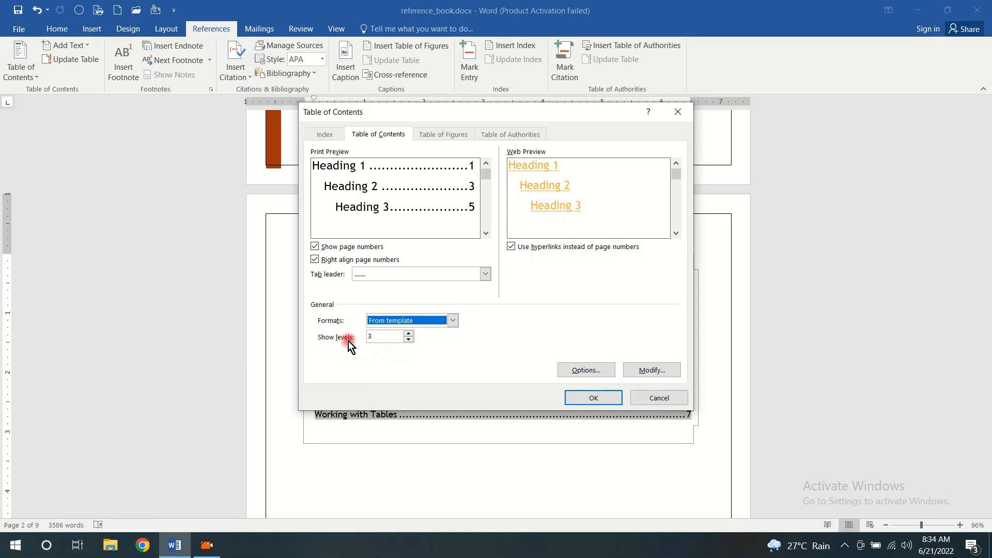
Set the table of contents to show 4 levels and replace the existing table with it
left_click(408, 334)
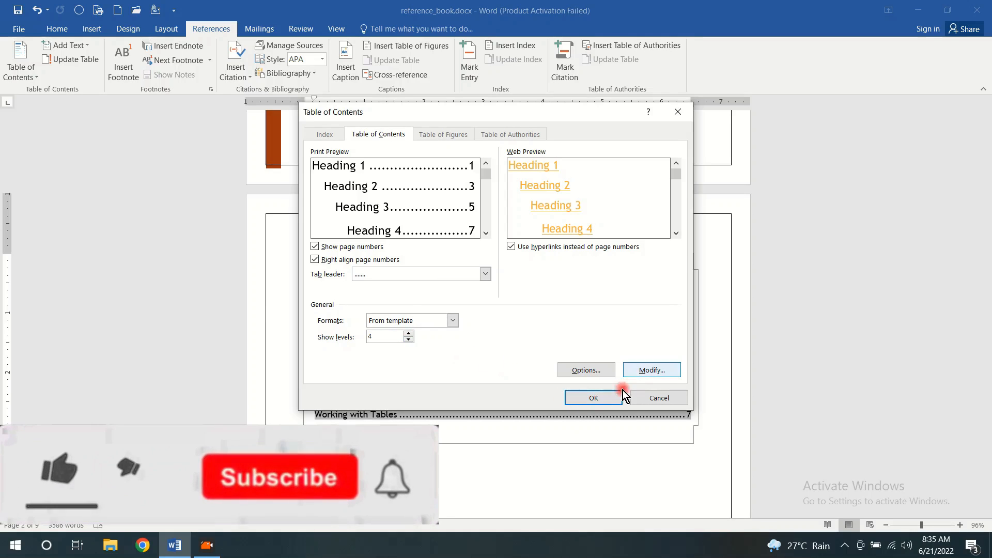
left_click(600, 399)
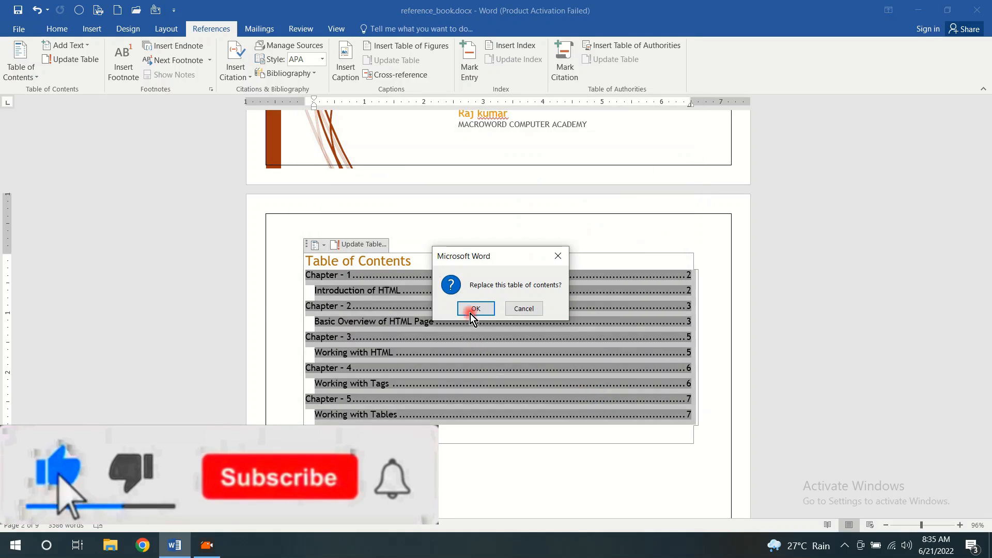
left_click(472, 310)
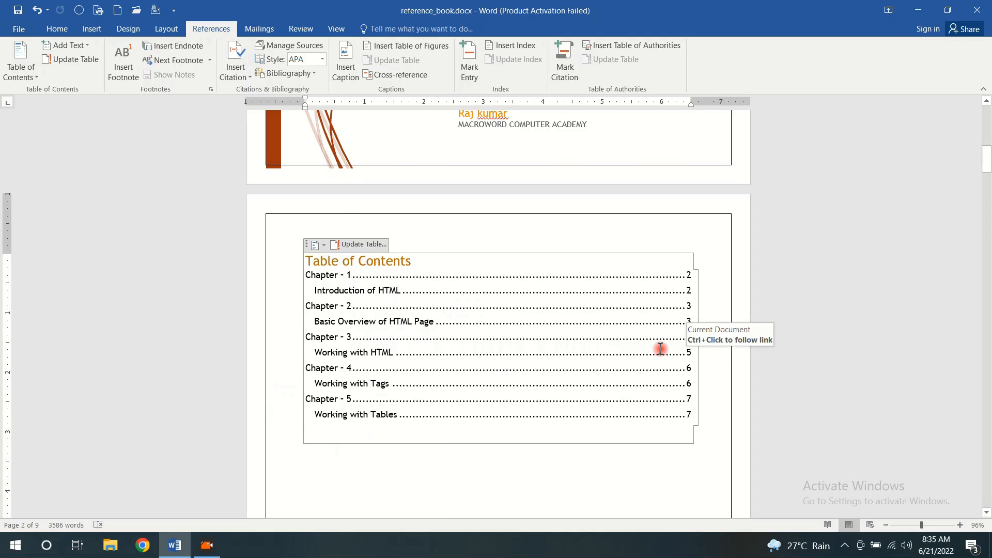
Look through the Chapter 1 page, from its opening paragraph under "Introduction of HTML" down to the bottom margin
scroll(543, 269, "down", 3)
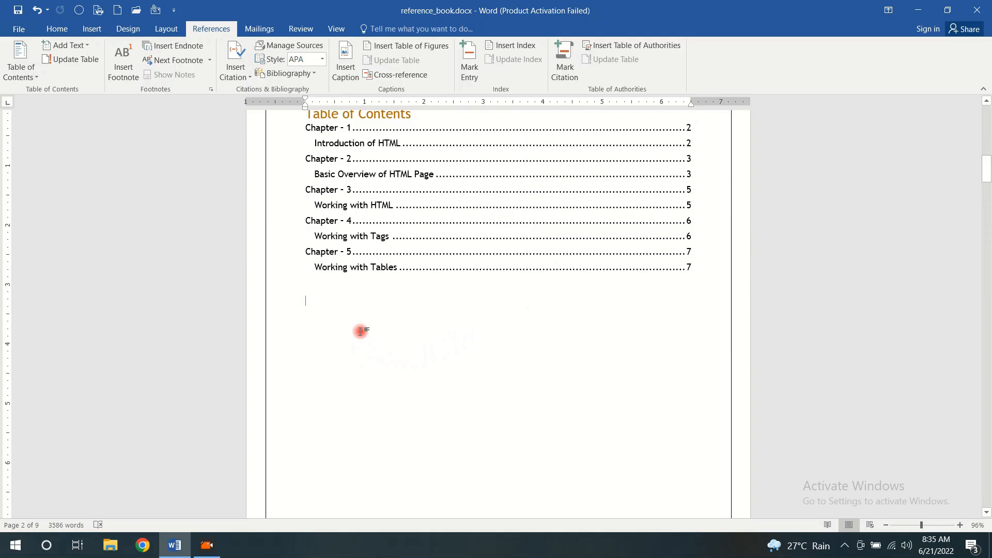
scroll(360, 331, "down", 7)
scroll(360, 332, "down", 7)
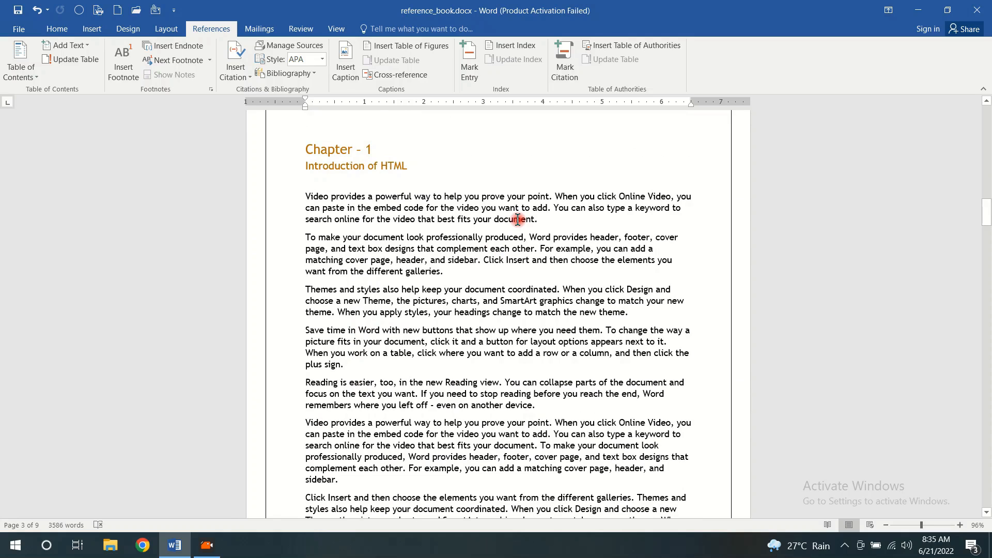
scroll(517, 220, "down", 7)
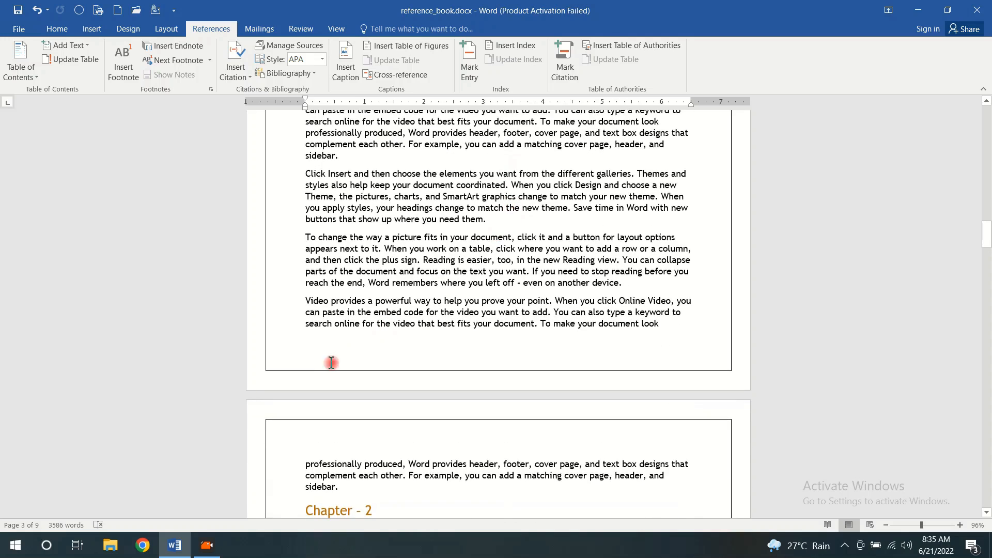
scroll(378, 344, "up", 5)
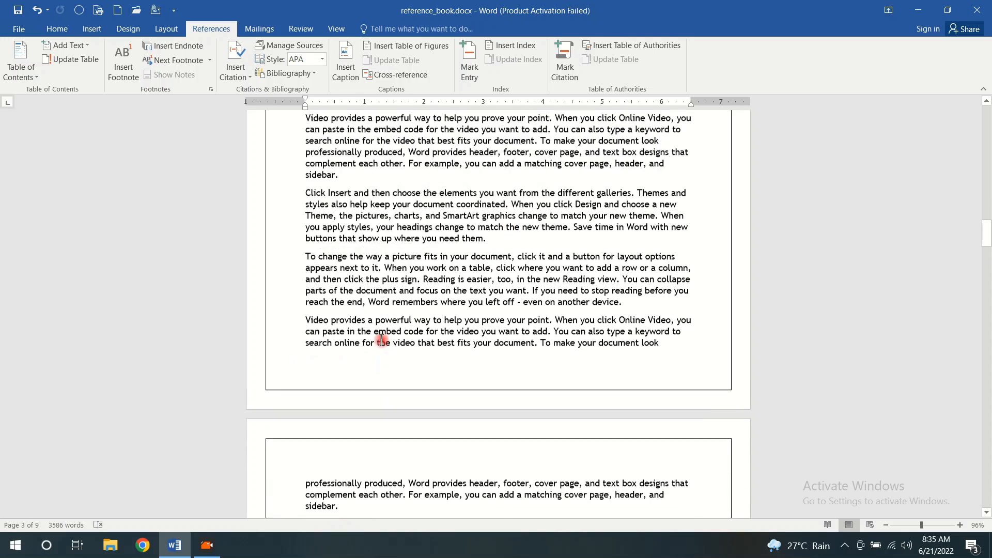
double_click(537, 255)
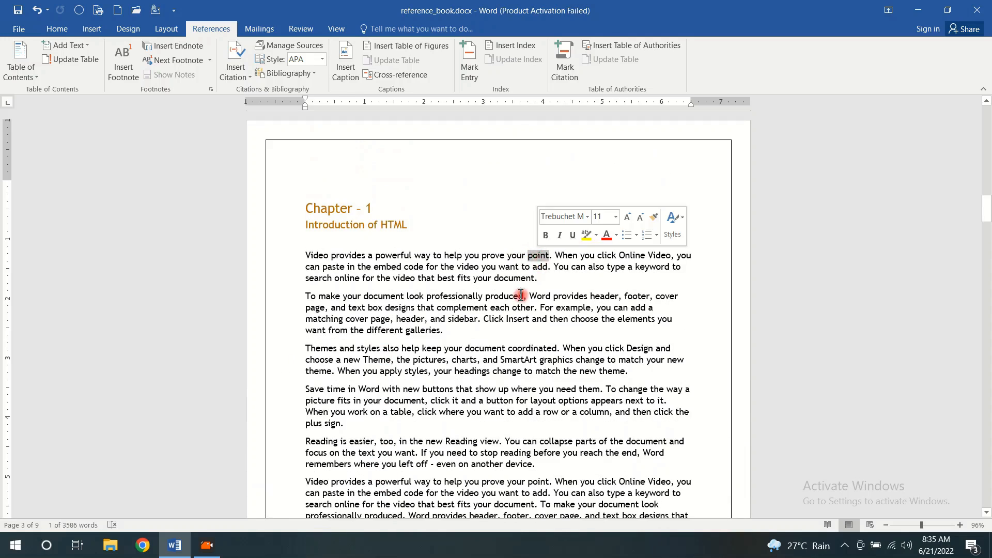
scroll(482, 319, "down", 4)
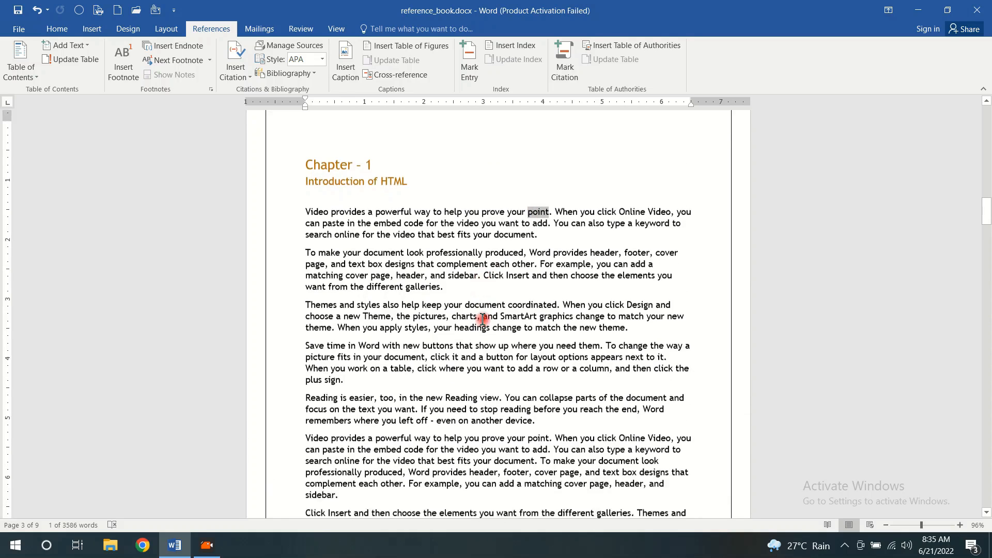
scroll(482, 319, "down", 4)
scroll(482, 318, "up", 2)
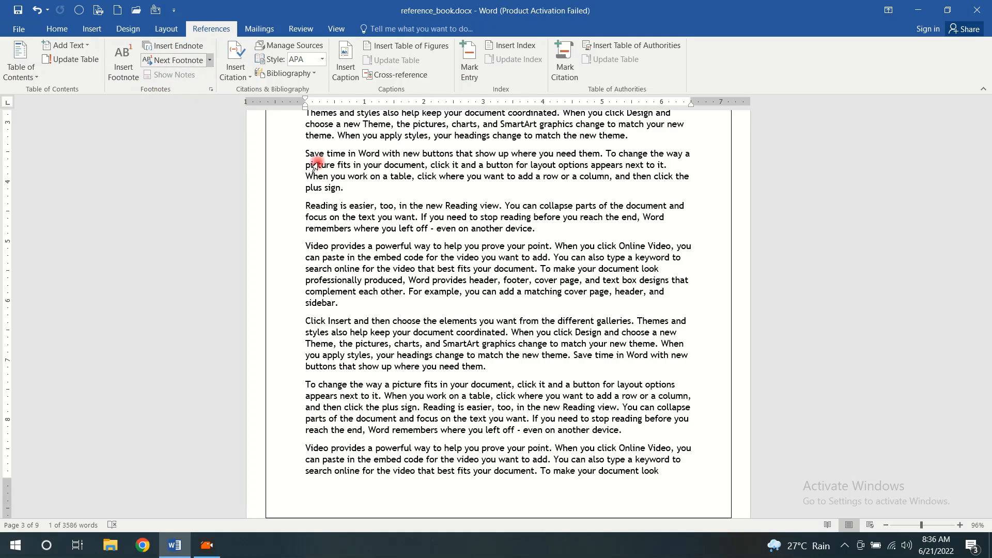
scroll(539, 238, "up", 3)
scroll(539, 239, "up", 4)
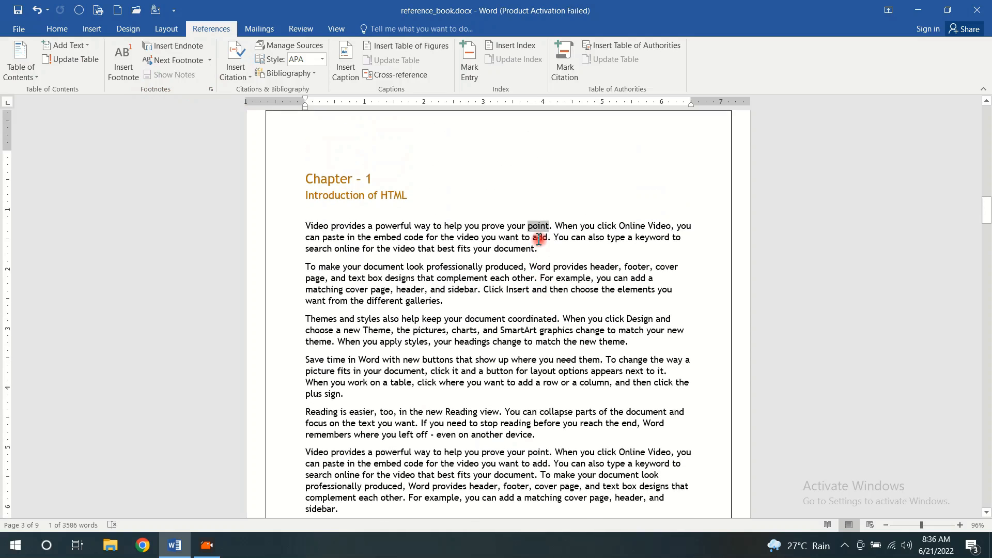
left_click(563, 288)
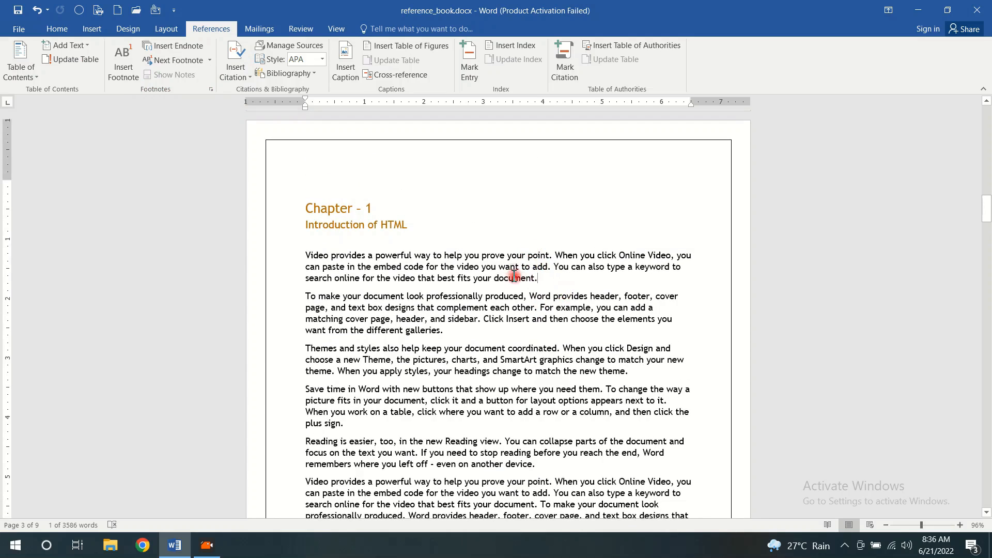
Insert a footnote for the word "prove" in Chapter 1's first paragraph, with the text "This is footnote of prove"
double_click(496, 256)
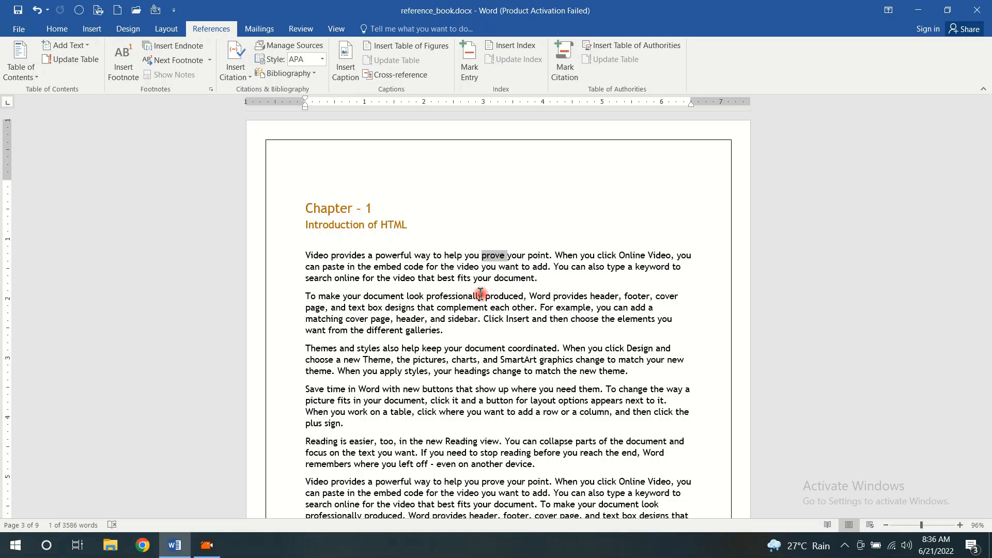
left_click(125, 70)
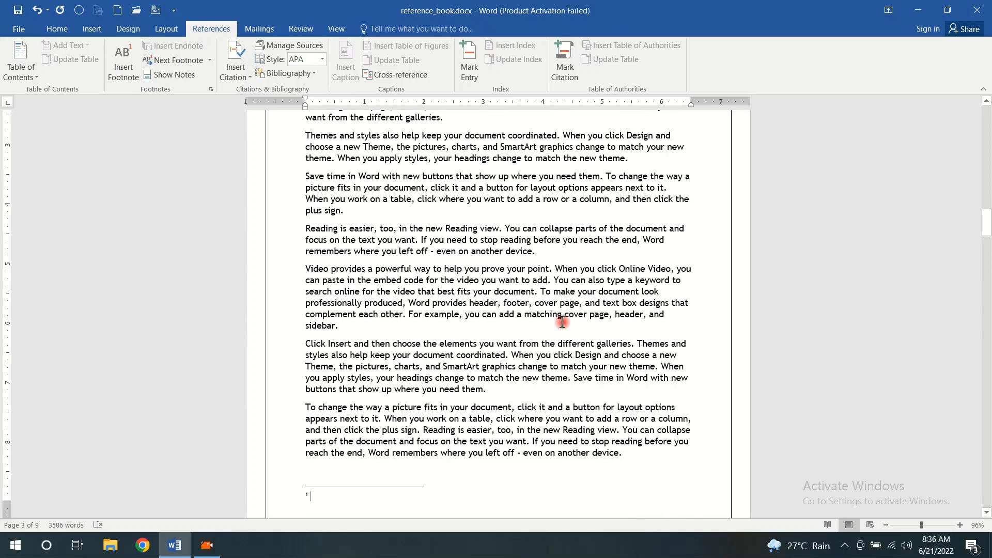
scroll(562, 321, "down", 3)
scroll(562, 322, "up", 8)
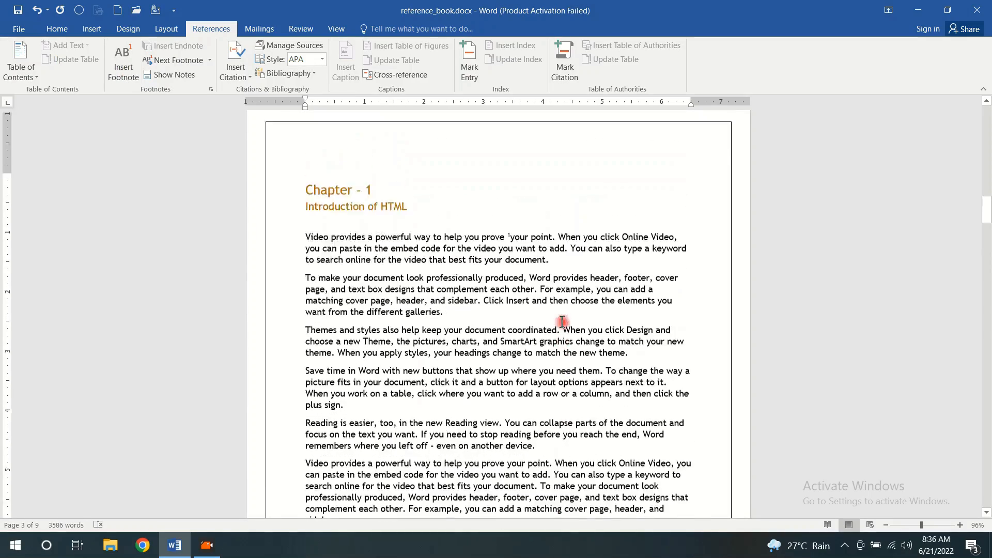
scroll(562, 322, "down", 8)
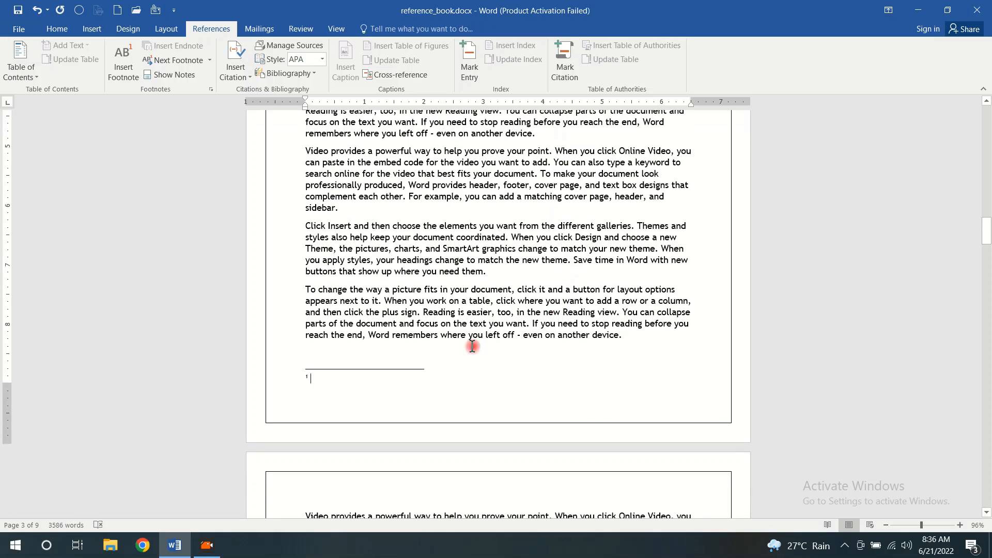
left_click(438, 377)
type("this ")
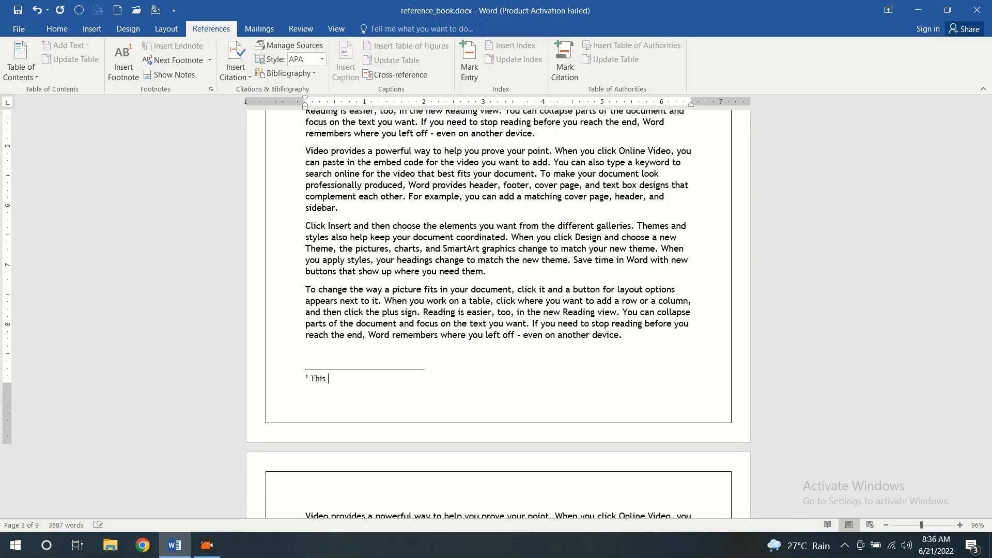
type("is footnote of prove")
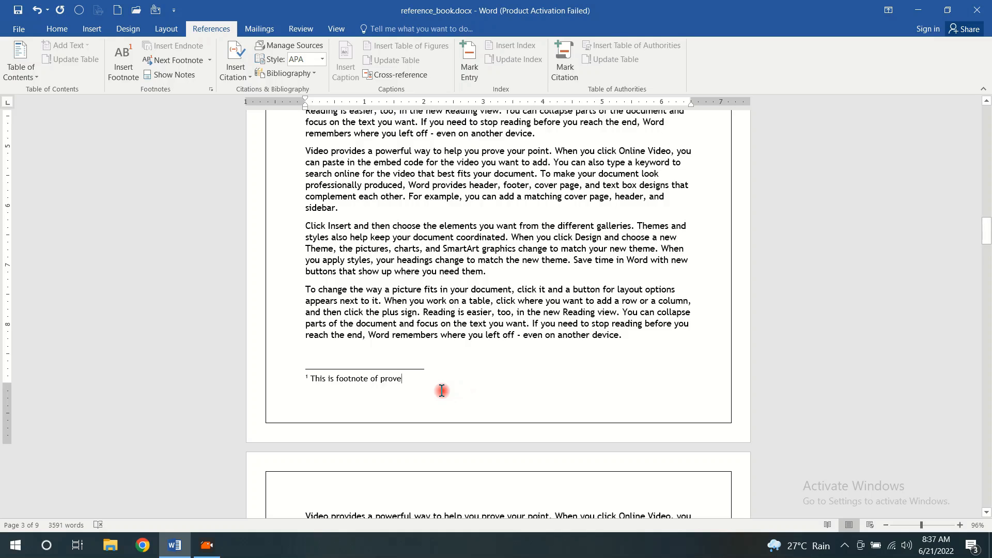
Return to Chapter 1's first paragraph and preview the footnote text at its mark beside "prove"
left_click(463, 275)
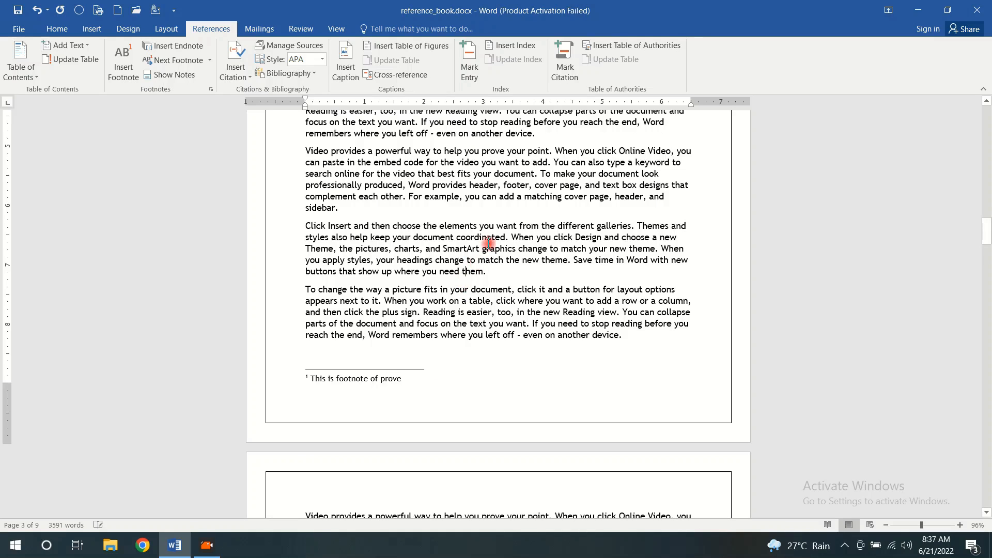
scroll(489, 243, "up", 7)
scroll(490, 240, "up", 2)
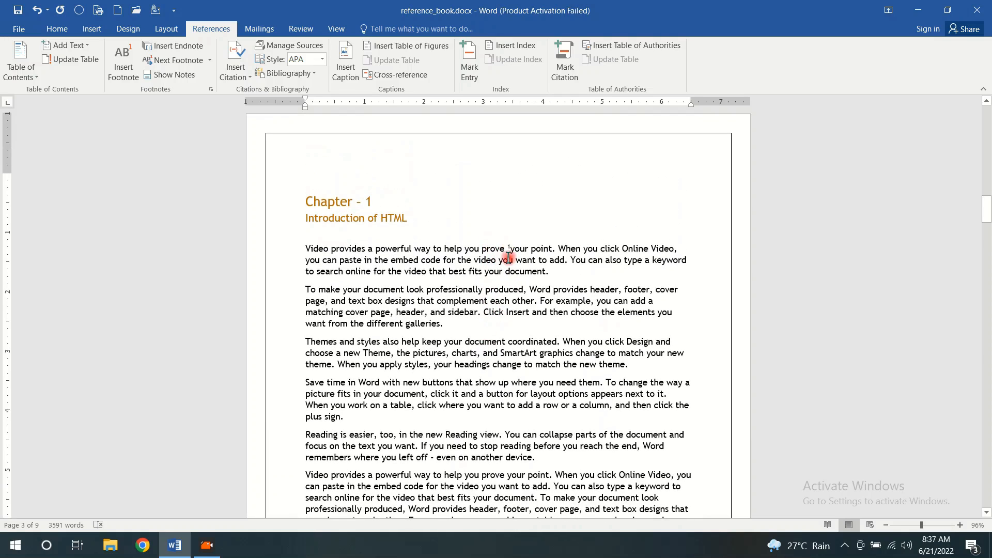
mouse_move(513, 247)
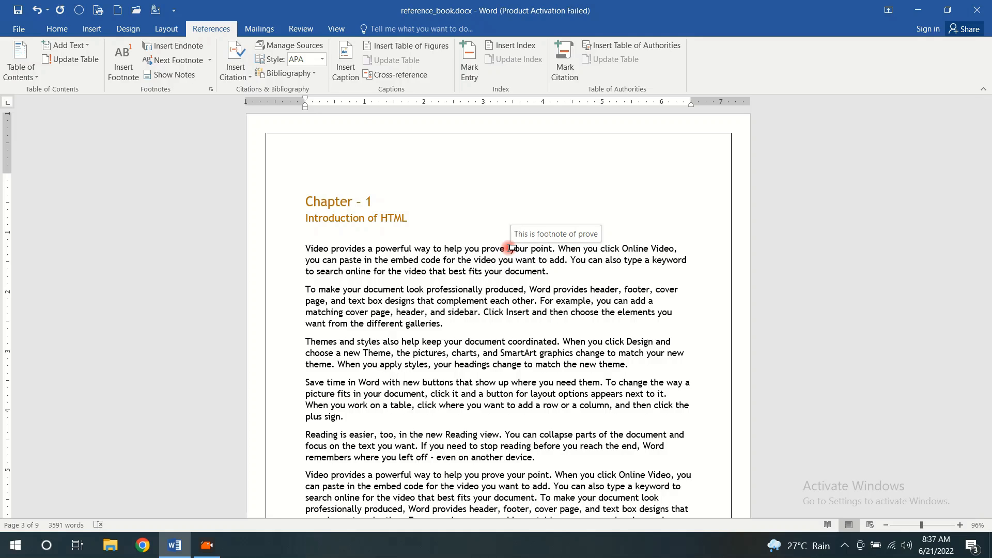
Insert an endnote for "Word" in Chapter 1's second paragraph, with the text "This is endnote for book"
scroll(475, 295, "down", 2)
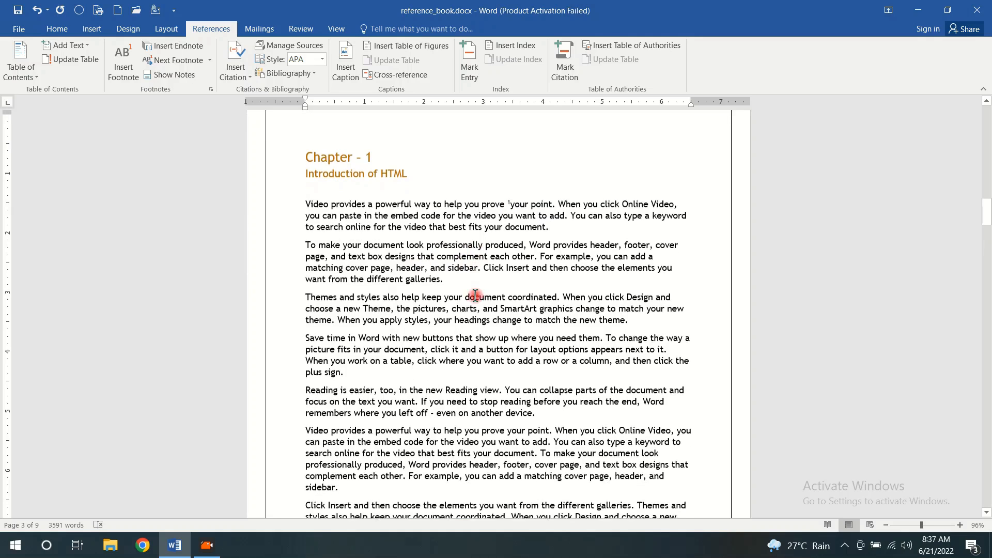
double_click(544, 230)
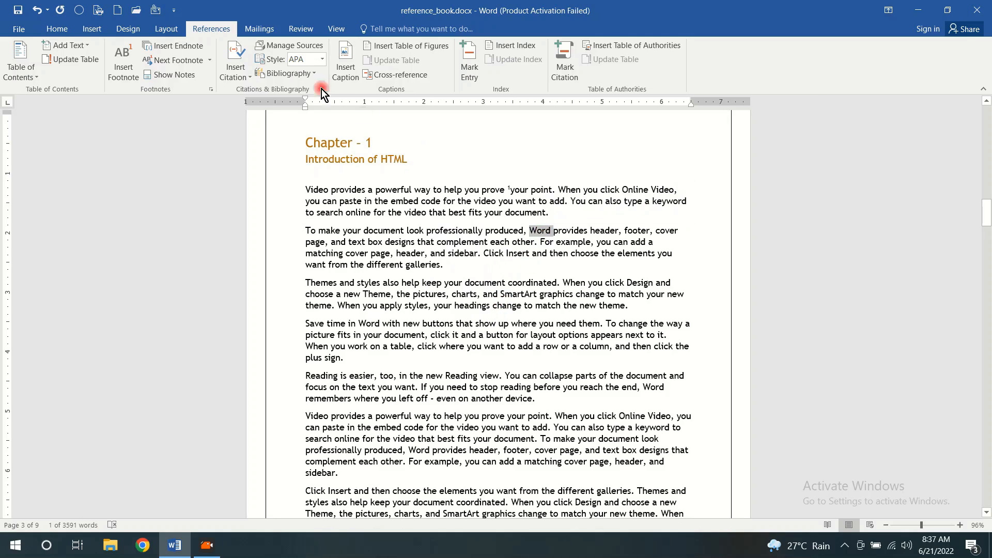
left_click(187, 49)
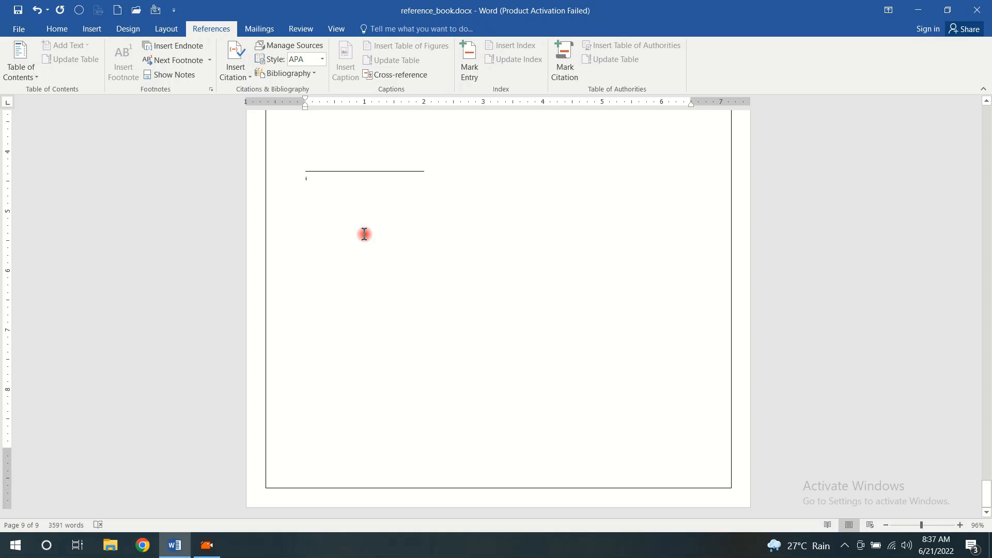
type("This is endnote for book")
Return to Chapter 1, preview the endnote text at its mark beside "Word", and add a space after the mark
left_click_drag(986, 496, 968, 98)
scroll(491, 273, "down", 20)
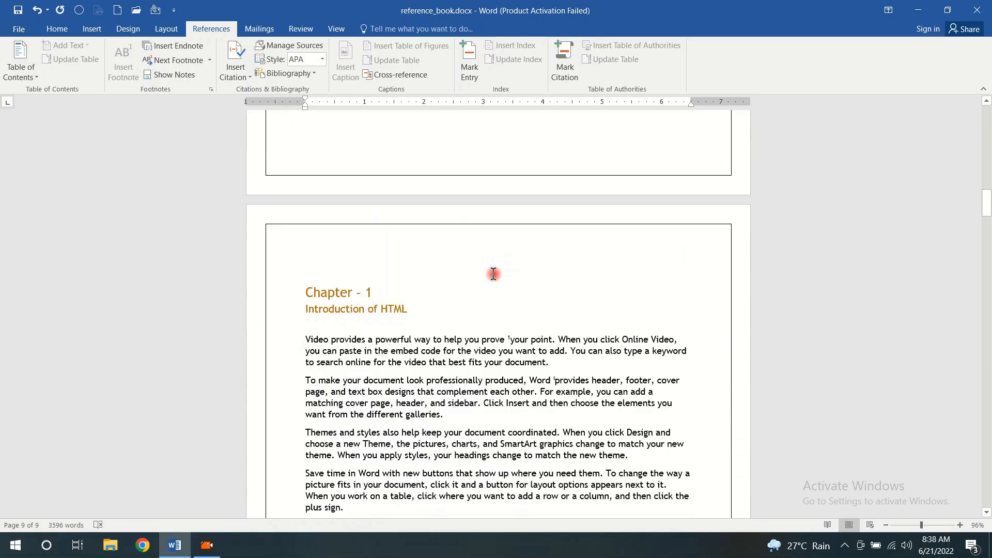
scroll(493, 274, "down", 1)
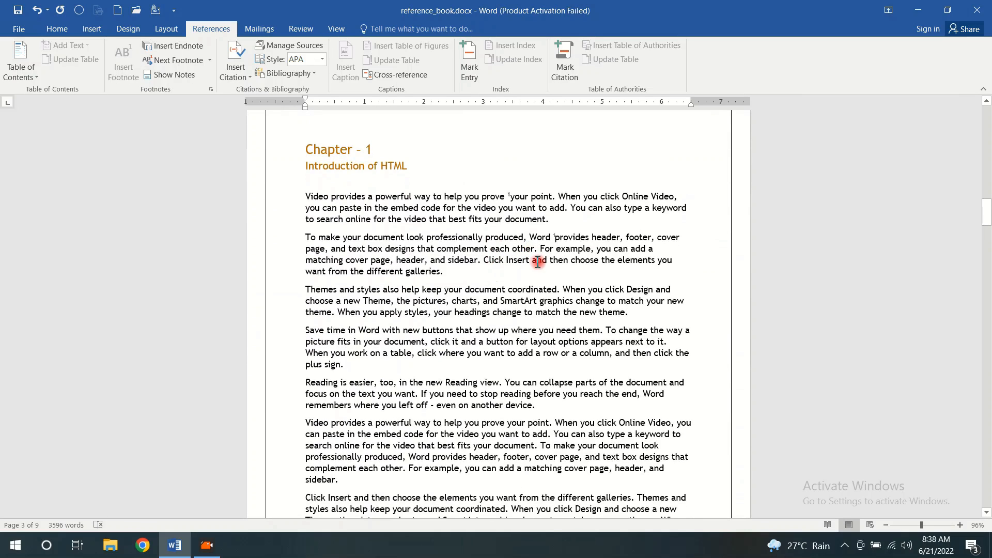
mouse_move(557, 236)
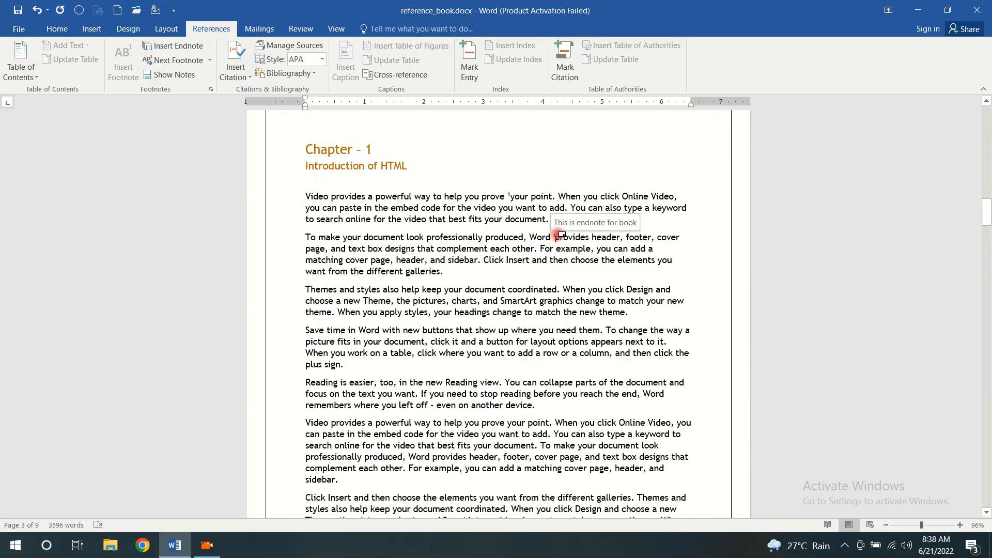
left_click(558, 236)
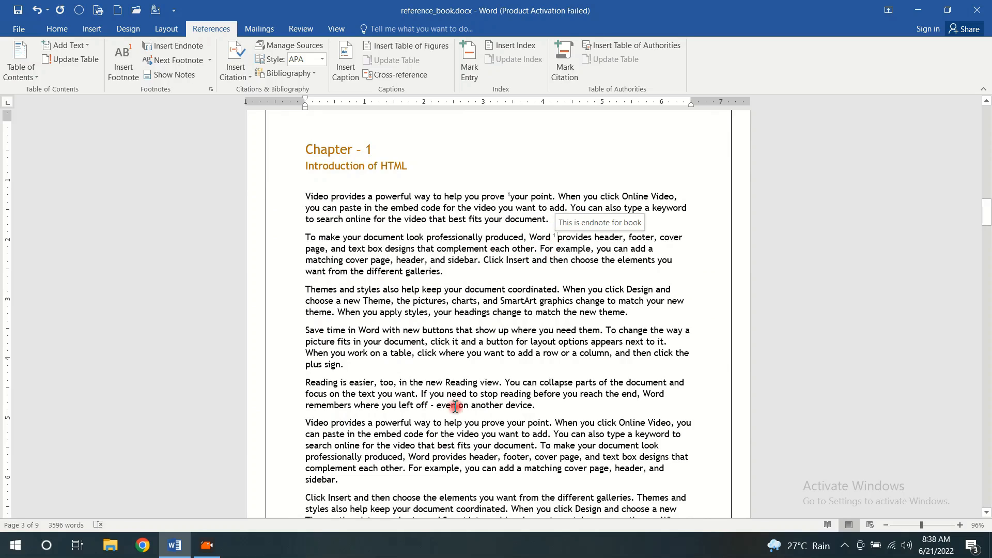
Insert a footnote for "document" in the paragraph beginning "Themes and styles", with the text "This is second footnote"
scroll(542, 496, "down", 3)
double_click(486, 171)
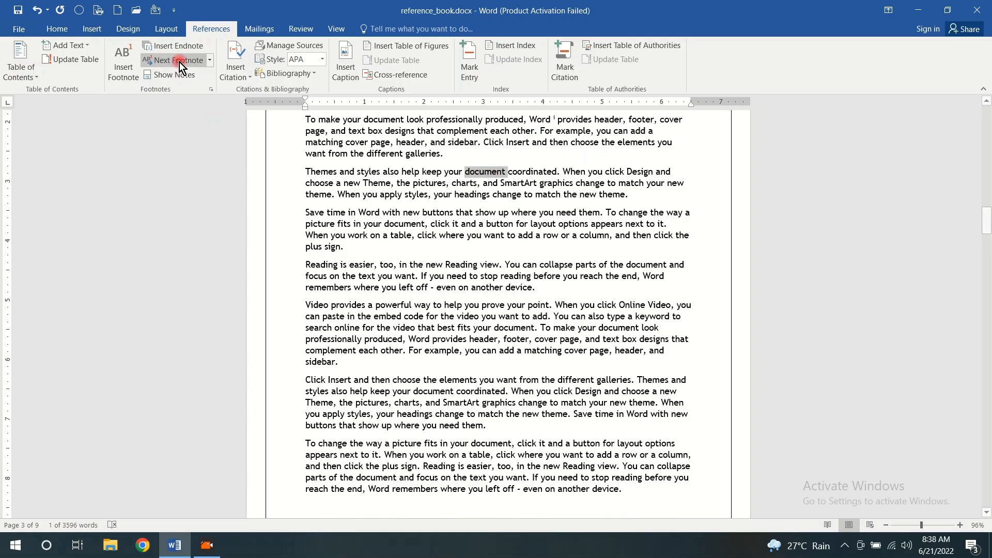
left_click(123, 61)
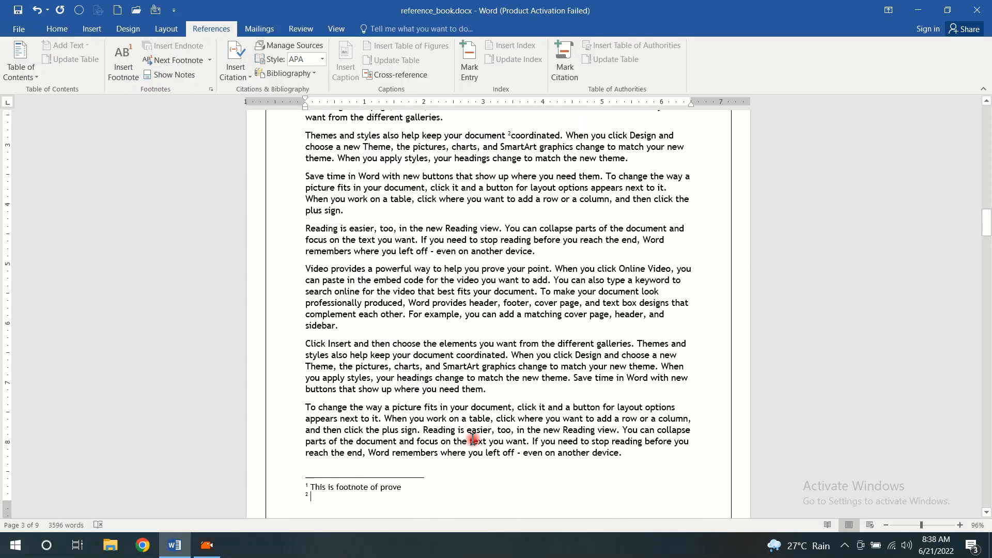
type("This ")
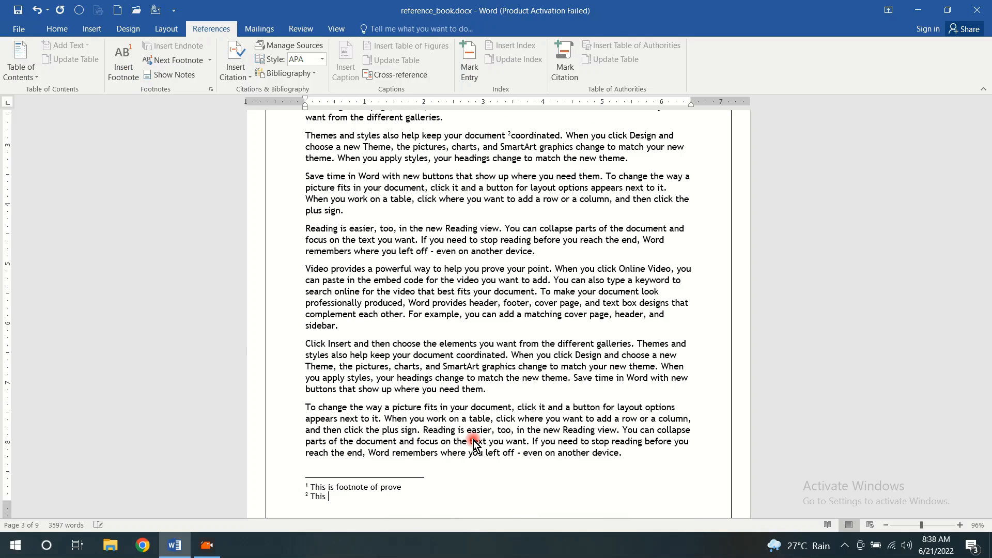
type("is")
Insert an endnote for "example" in the "Video provides" paragraph midway down page 4, with the text "This is second endnote"
scroll(531, 305, "down", 5)
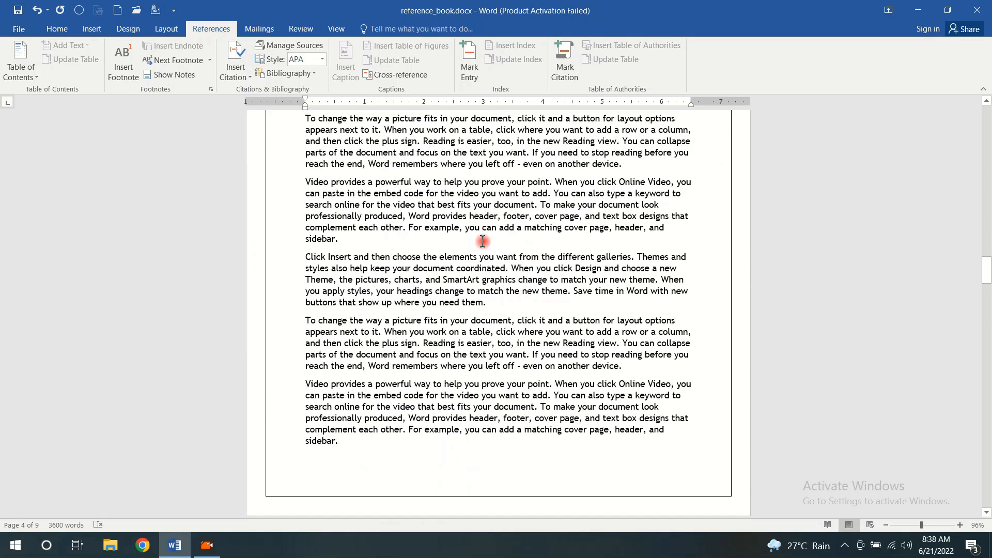
left_click(482, 242)
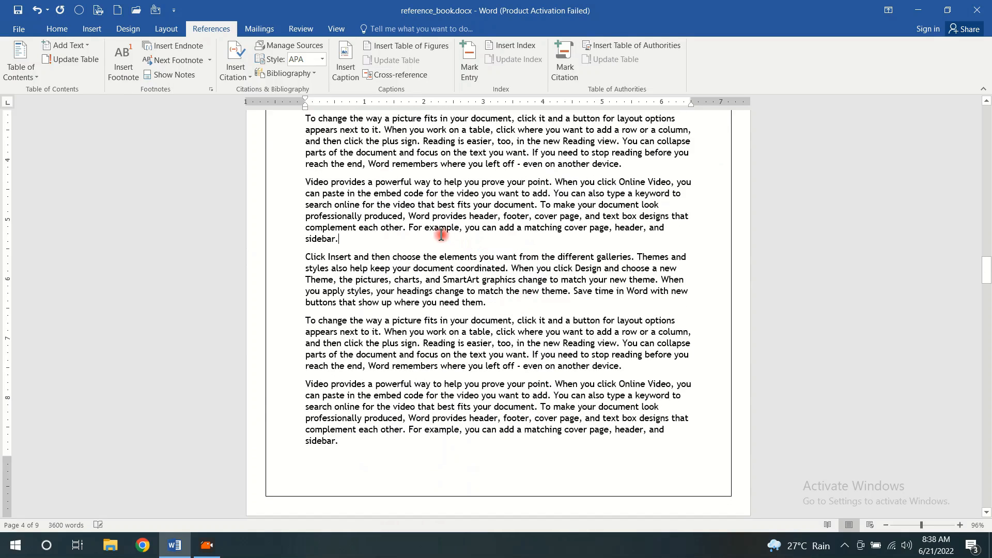
double_click(442, 229)
left_click(176, 45)
type("This is second endnote")
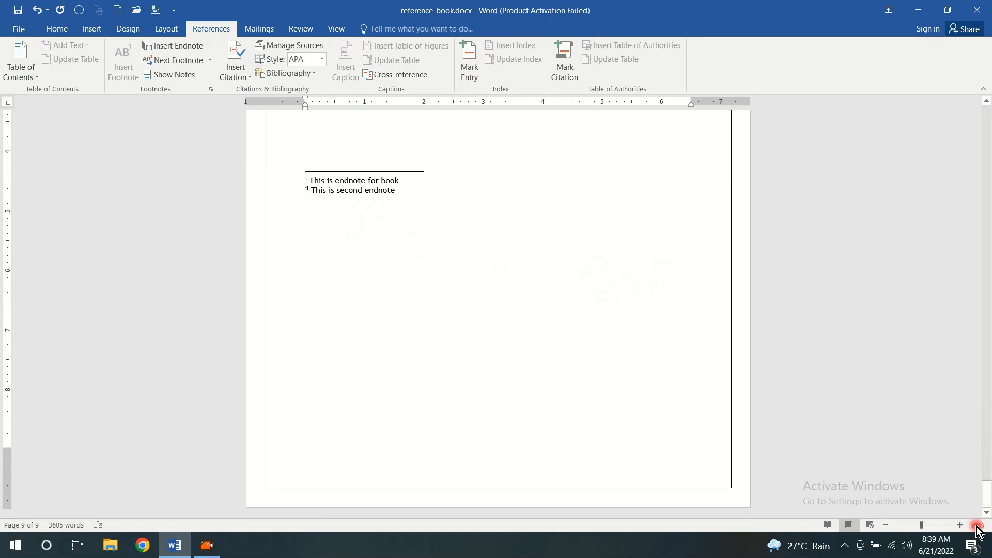
Review the note marks in Chapter 1, and jump from the second endnote's text to its mark in the document
left_click_drag(984, 488, 953, 212)
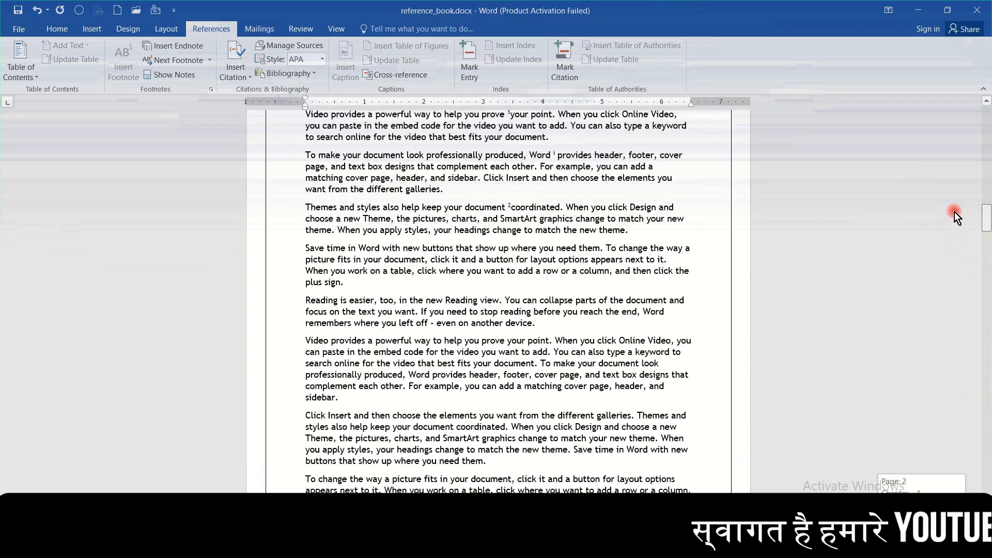
mouse_move(511, 206)
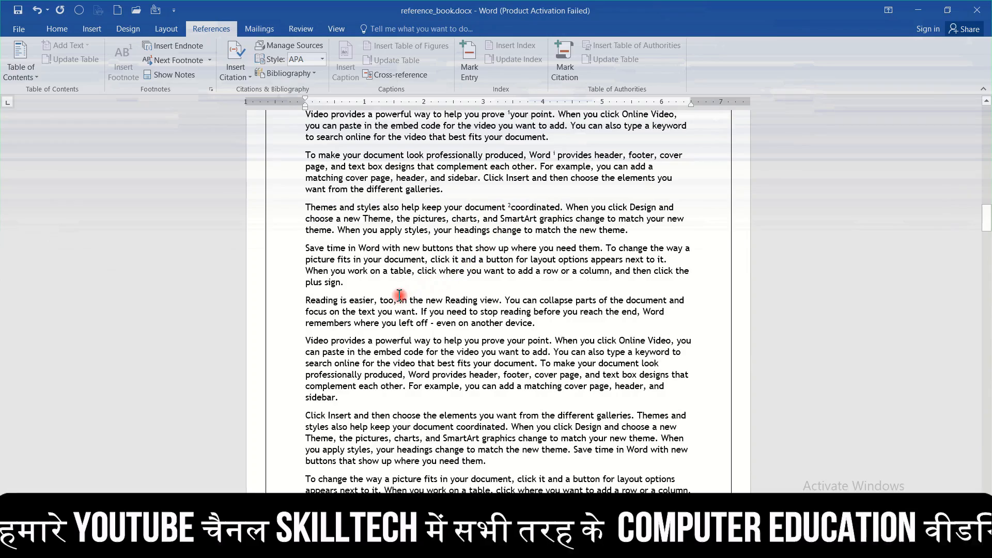
scroll(421, 290, "down", 4)
scroll(421, 291, "up", 7)
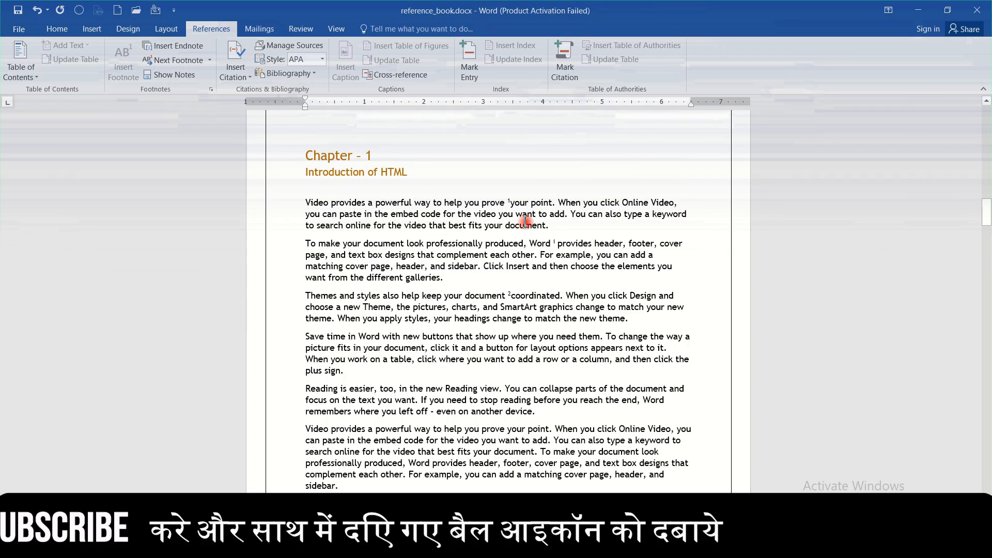
left_click(179, 78)
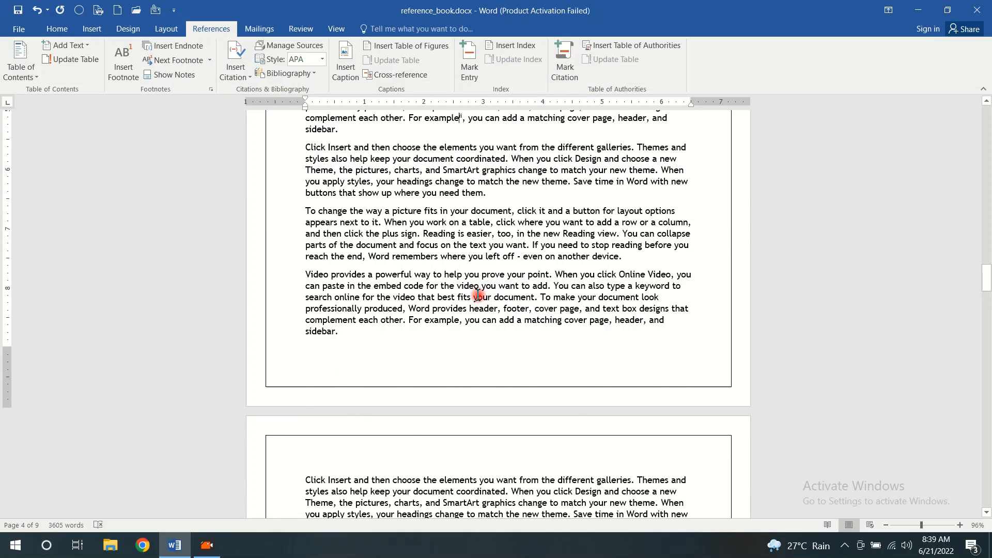
Go back to Chapter 1 and place the cursor in its first paragraph, ahead of the first footnote mark
scroll(477, 295, "up", 10)
scroll(477, 294, "up", 1)
left_click(208, 60)
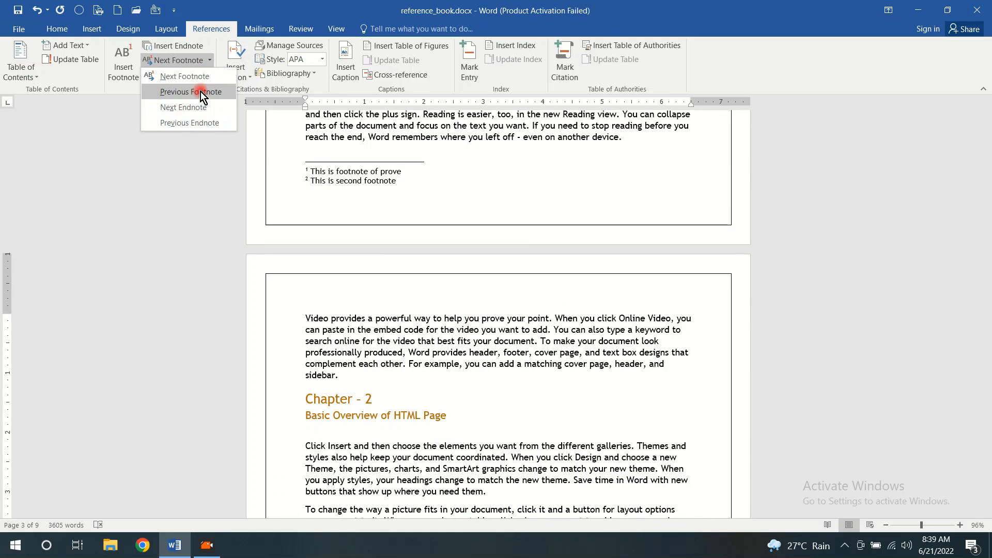
scroll(615, 203, "up", 5)
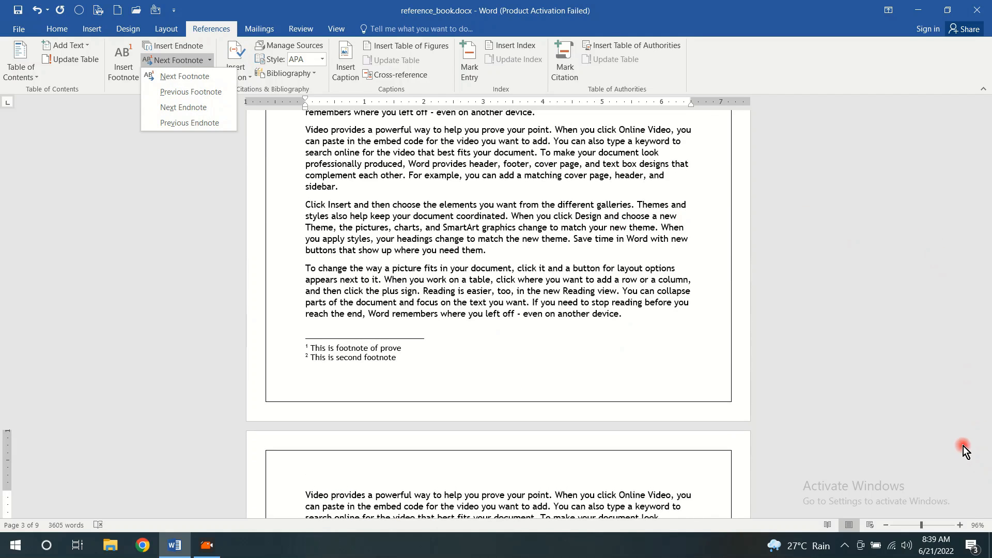
scroll(575, 214, "up", 10)
scroll(574, 213, "up", 6)
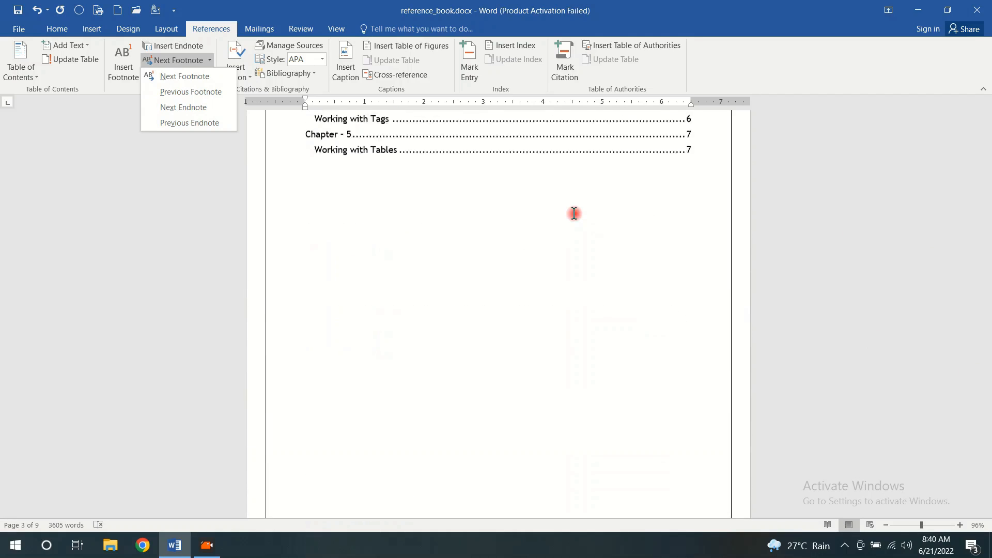
scroll(581, 202, "down", 8)
scroll(581, 201, "down", 1)
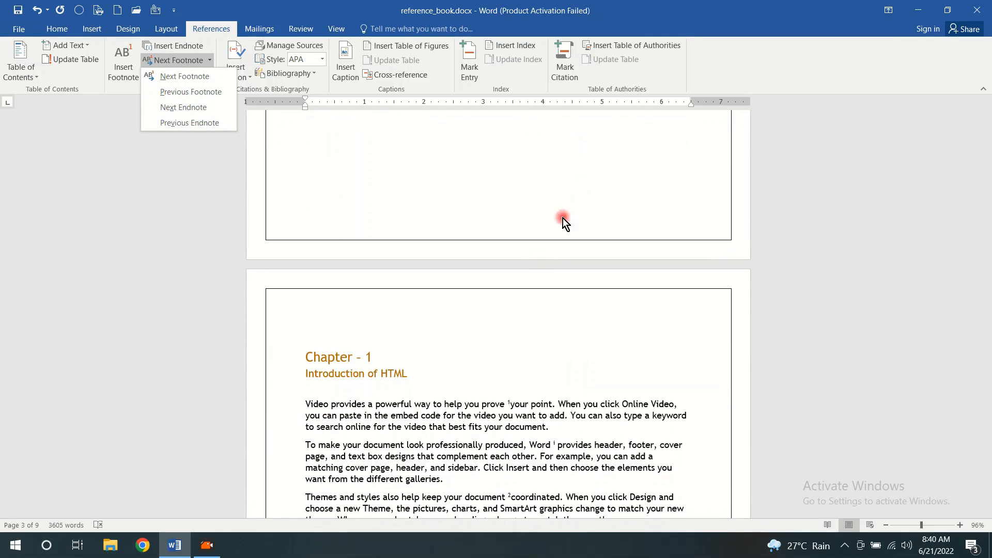
left_click(466, 405)
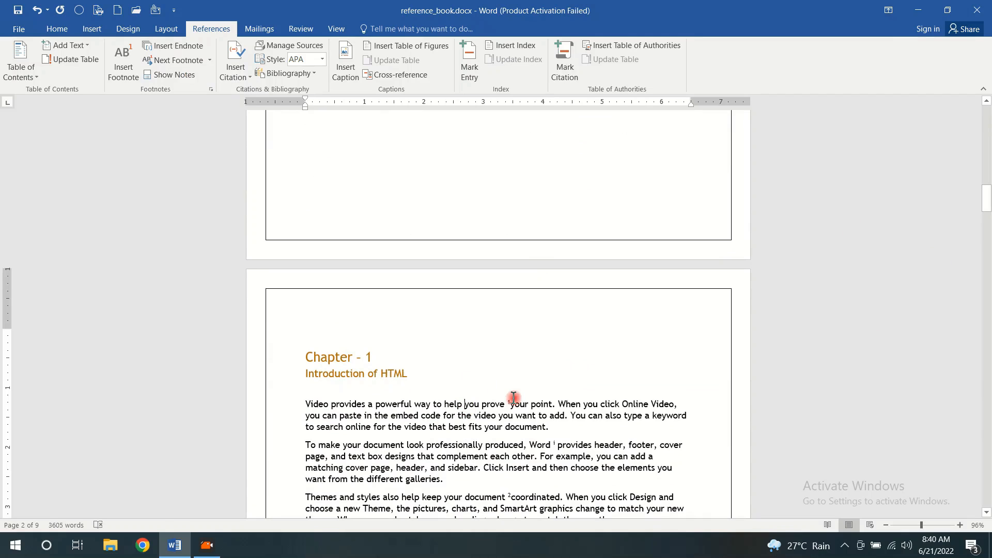
Step through the first and second footnote marks with Next Footnote, and jump to the following endnote mark
left_click(212, 59)
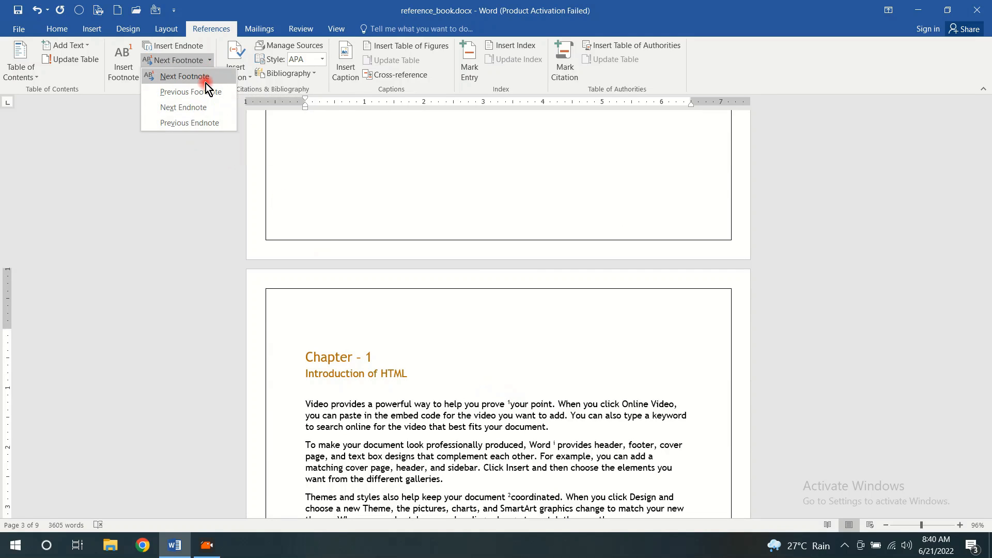
left_click(207, 83)
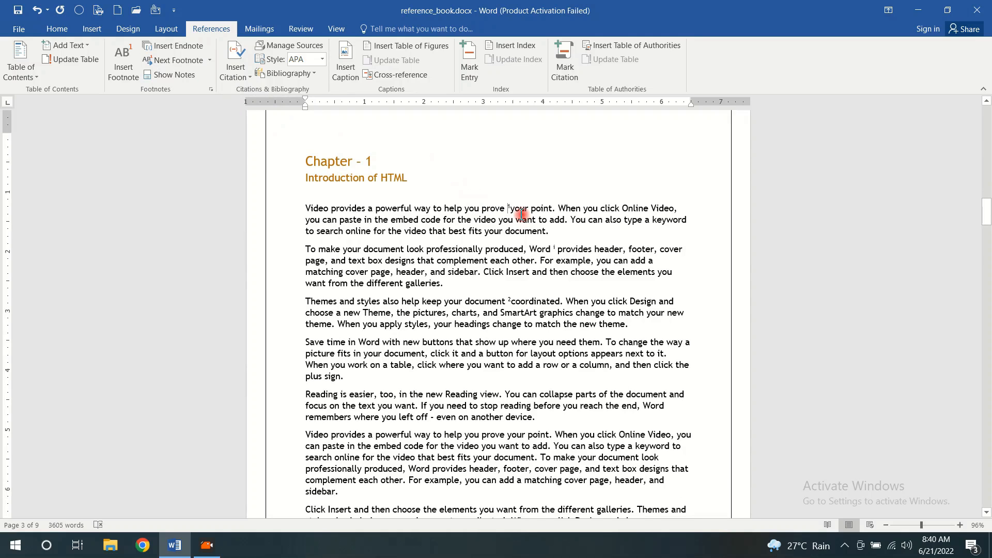
left_click(207, 61)
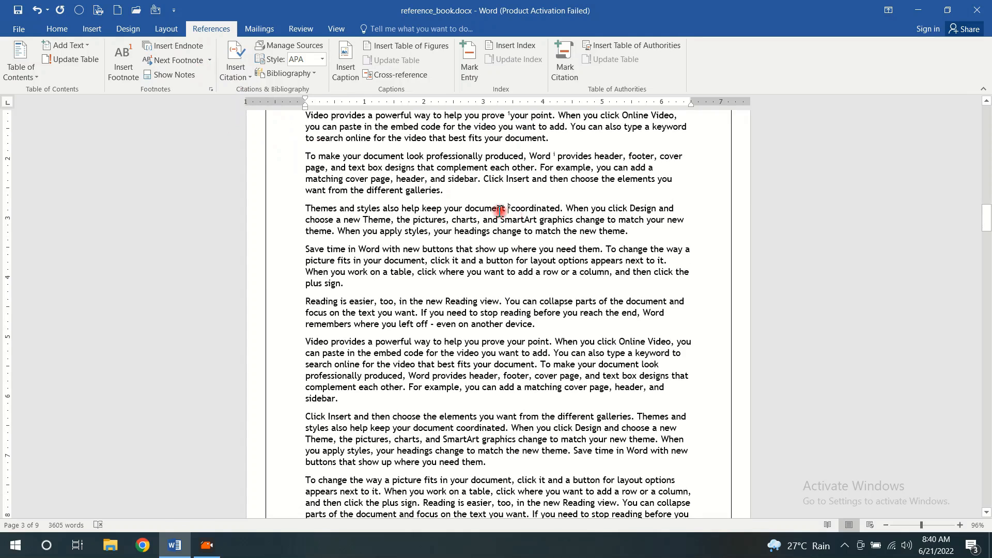
left_click(210, 61)
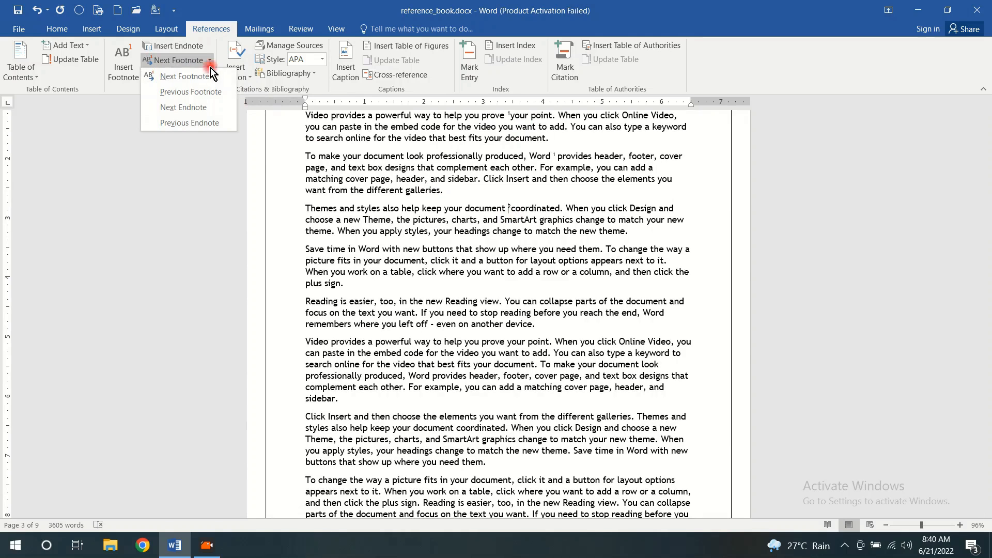
left_click(205, 107)
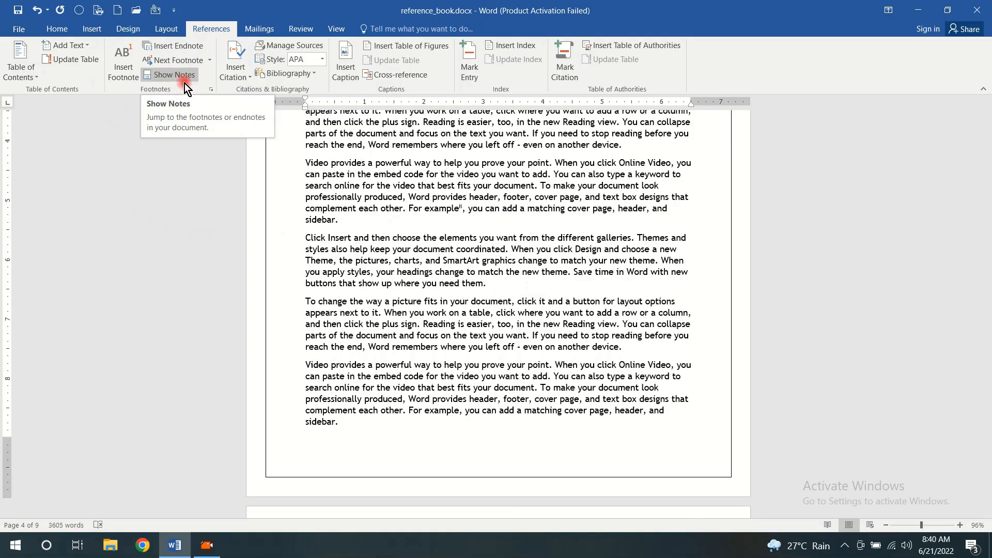
Review the endnote location and column layout choices in the Footnote and Endnote settings, and close them without applying anything
left_click(211, 91)
left_click(431, 167)
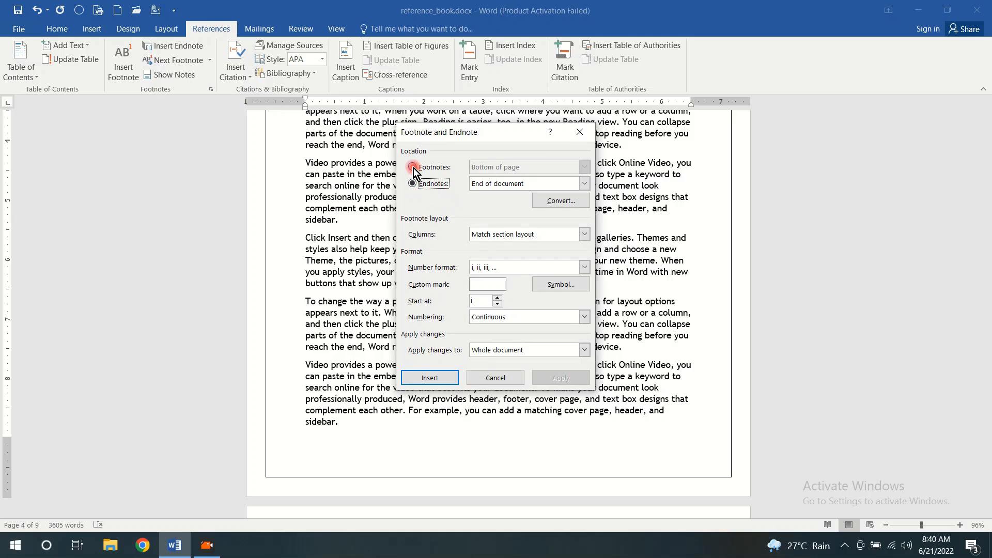
left_click(587, 184)
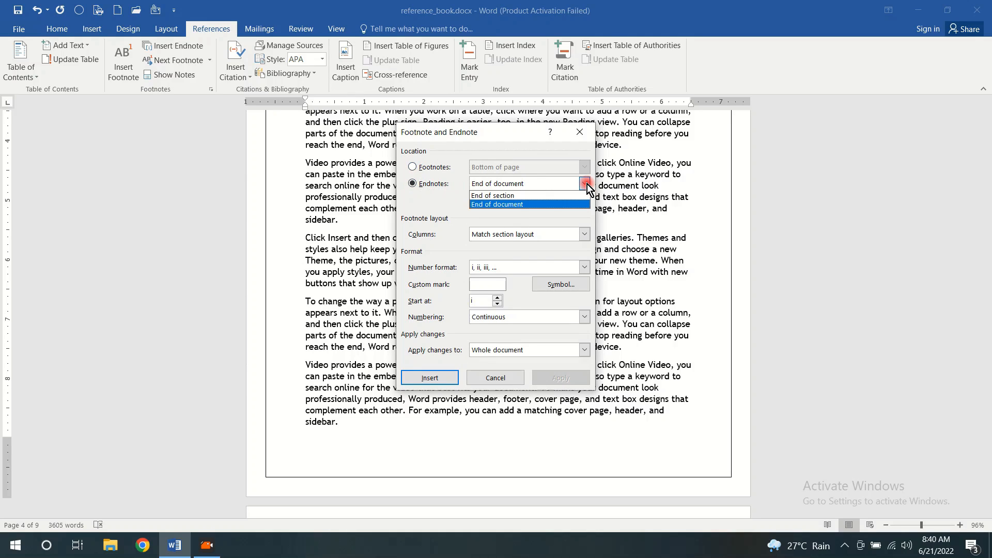
left_click(526, 207)
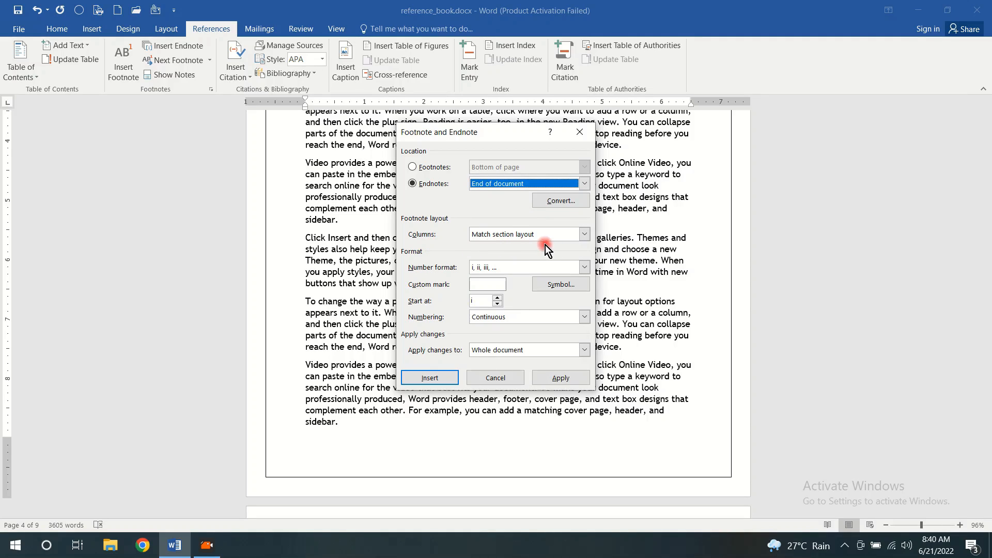
left_click(586, 235)
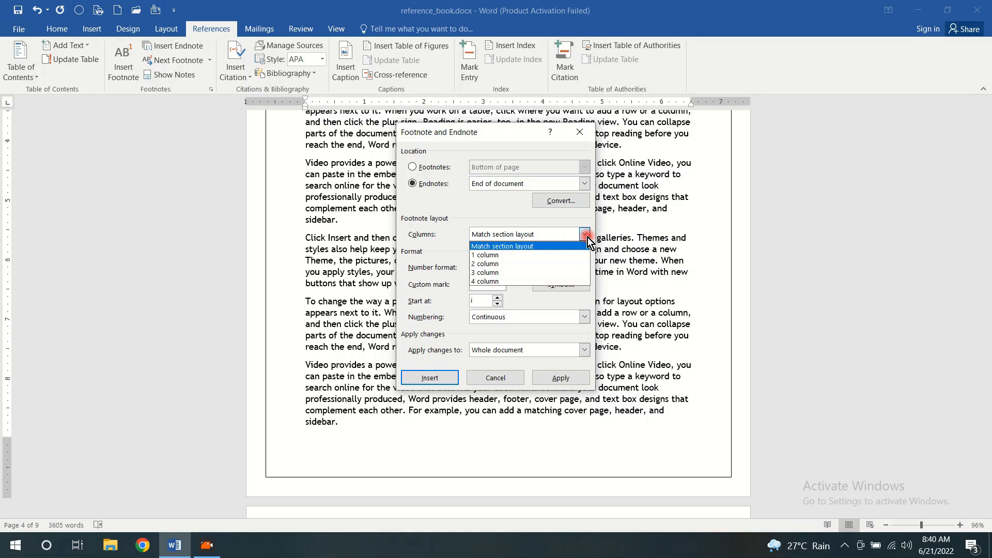
left_click(556, 513)
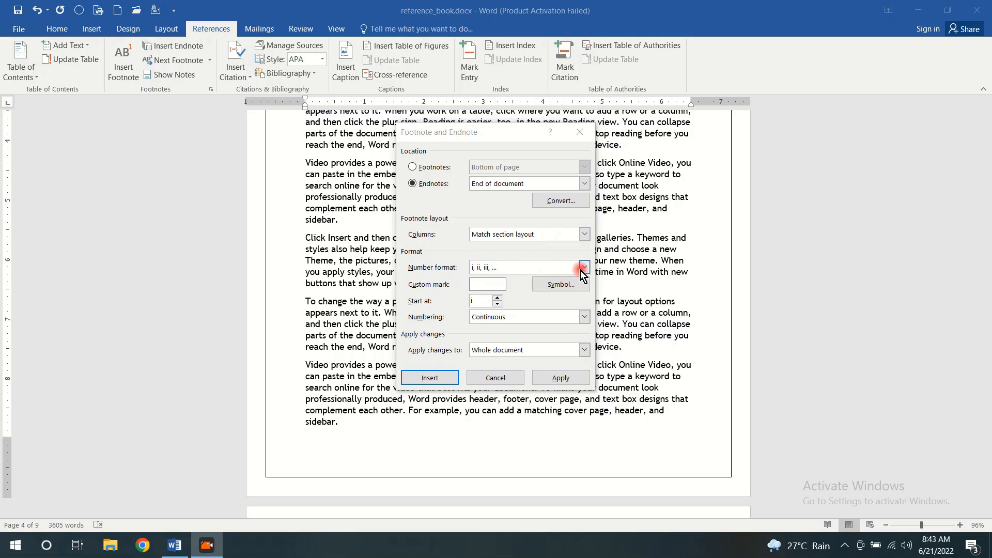
left_click(580, 134)
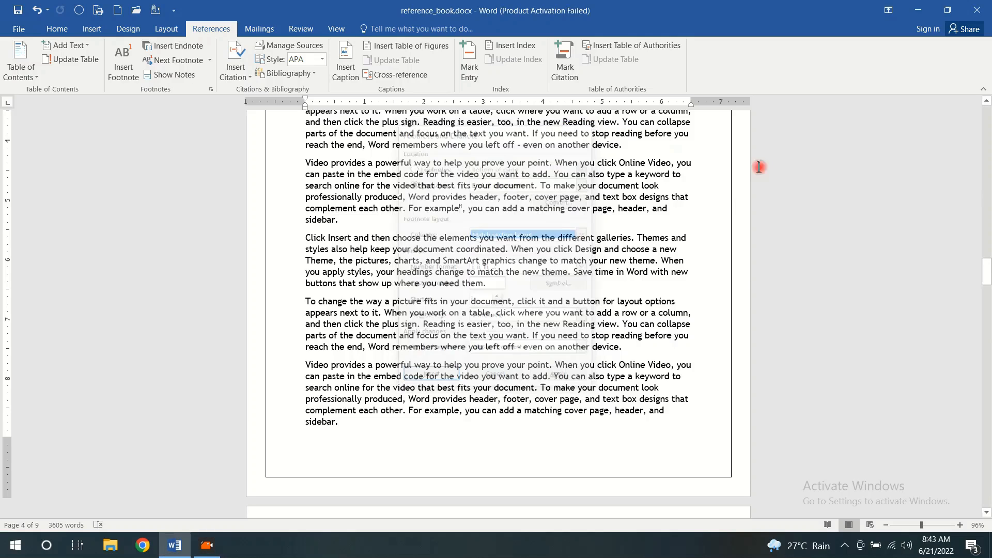
Go to the endnotes at the end of the document and choose 1, 2, 3, … as their number format
left_click_drag(986, 291, 935, 523)
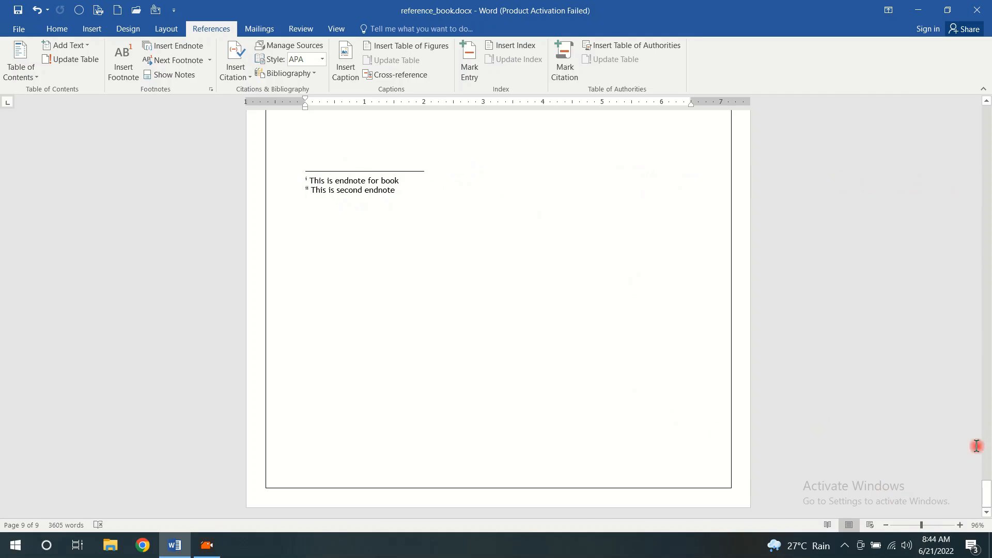
left_click(211, 89)
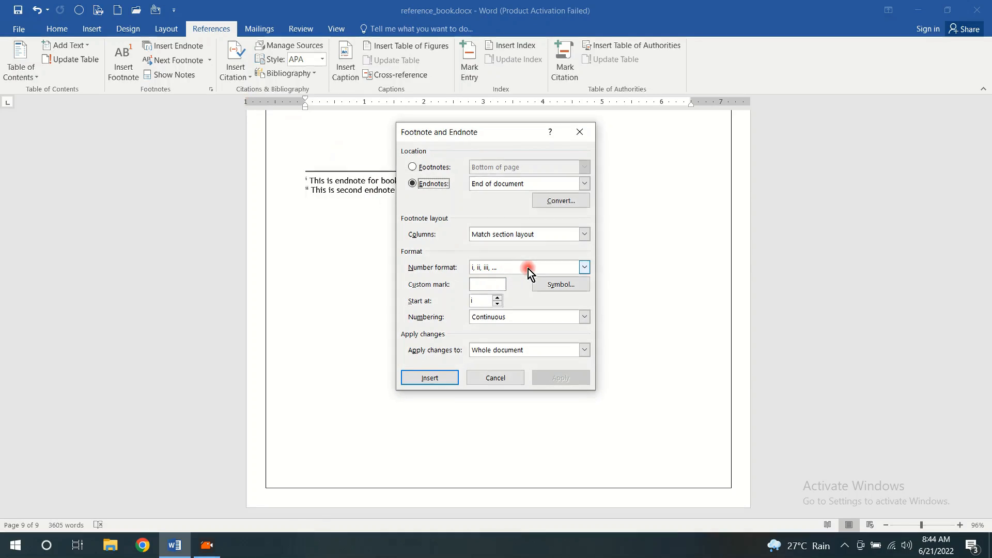
left_click(583, 267)
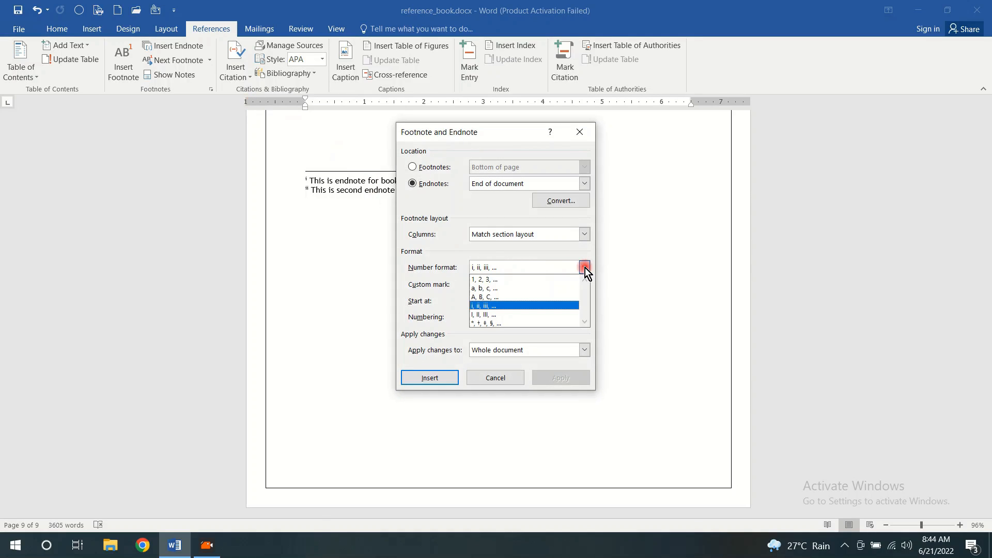
left_click(522, 279)
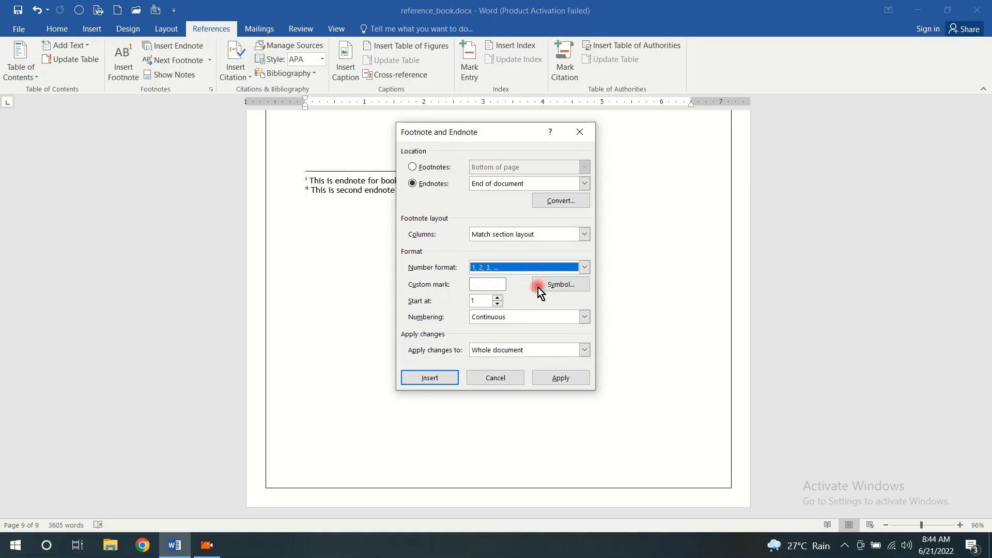
Try a diamond symbol as the custom mark for the endnotes, and clear the mark again
left_click(567, 287)
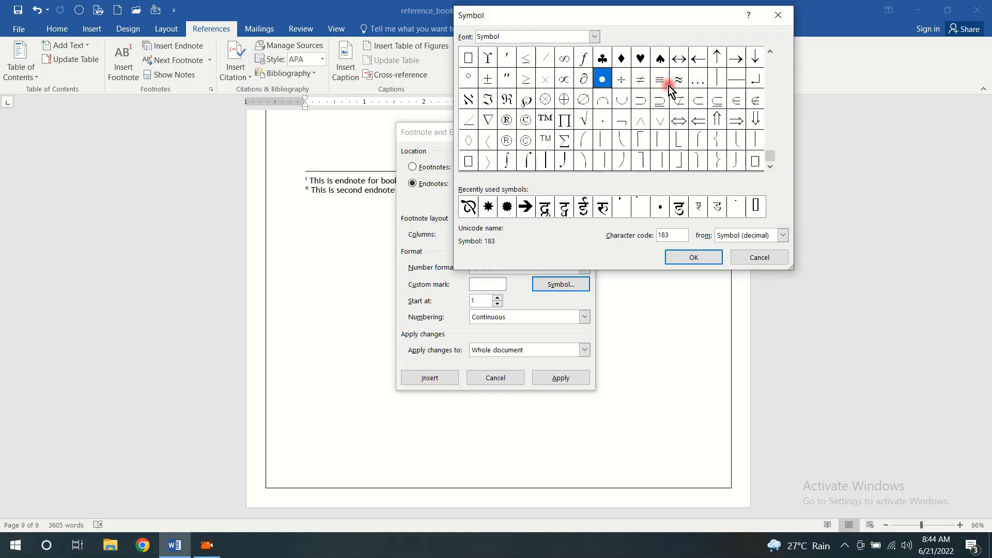
left_click(622, 59)
left_click(692, 258)
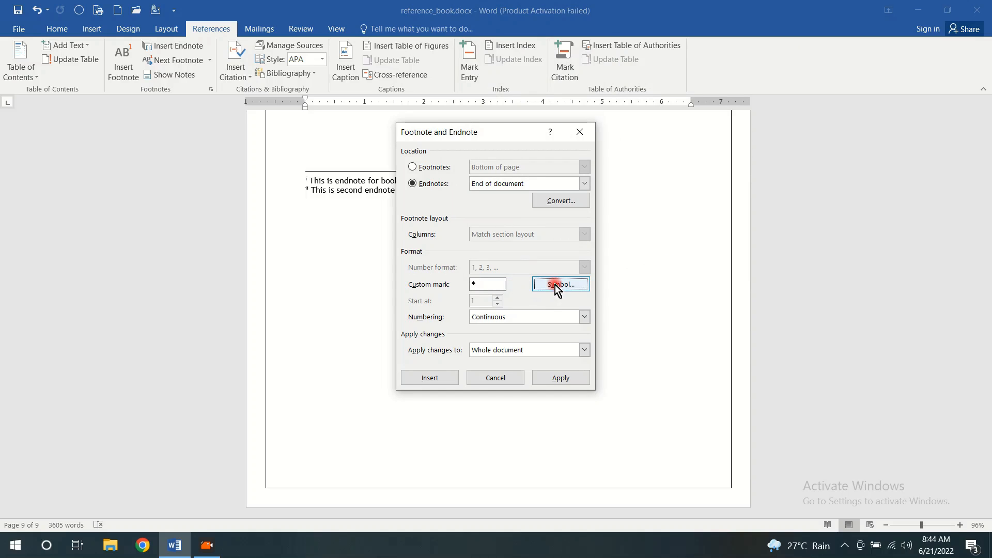
key("BackSpace")
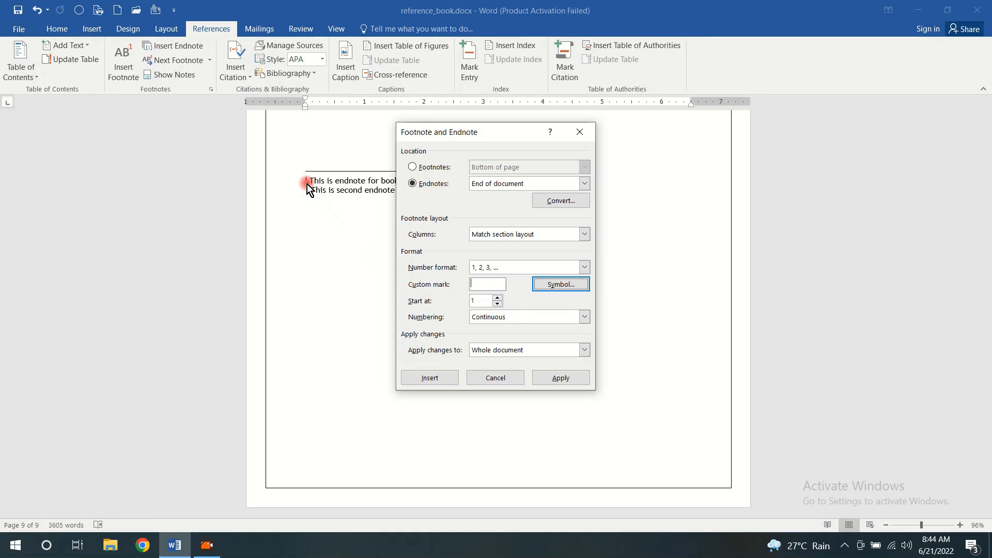
Apply the endnote format to the whole document and check the second endnote's mark on page 4
left_click(563, 378)
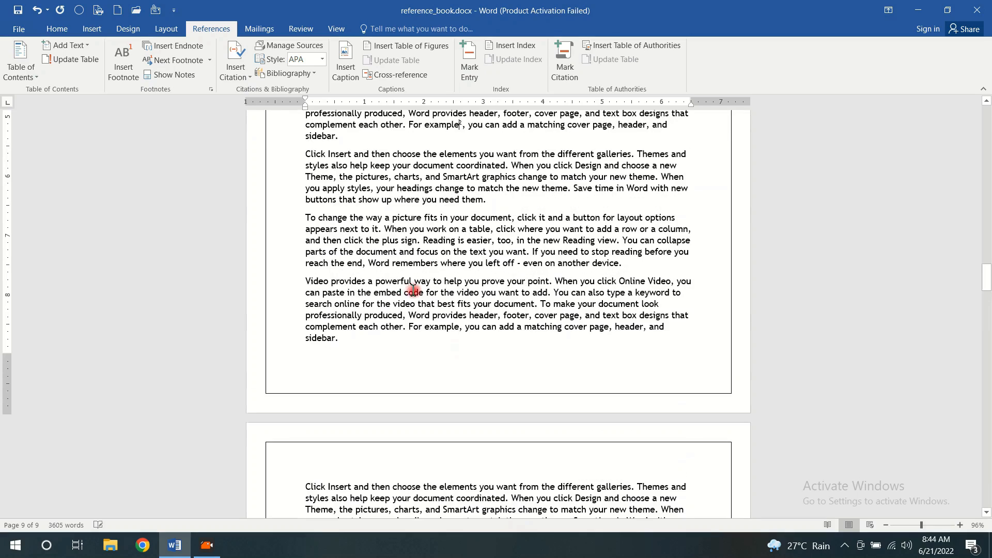
scroll(448, 274, "up", 7)
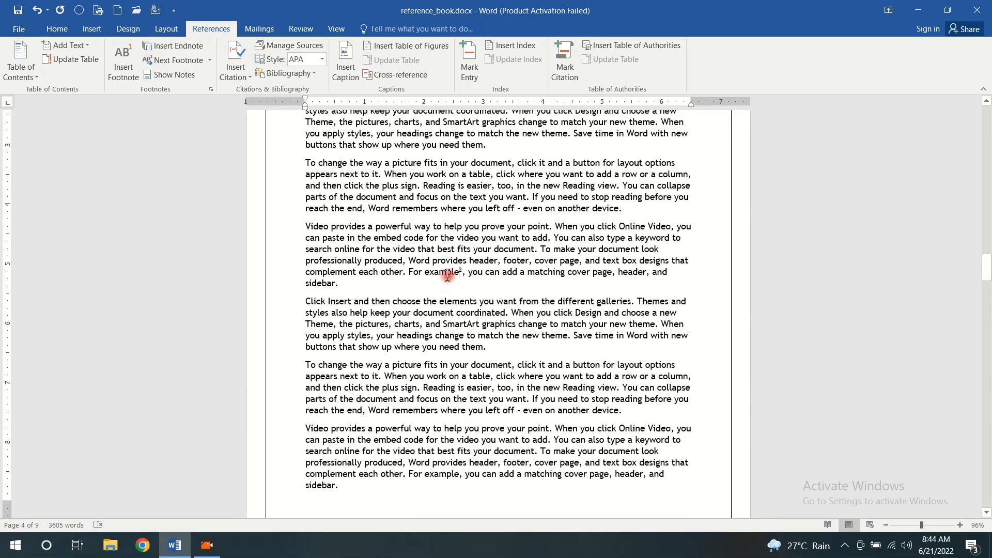
Set the footnote location to Bottom of page and apply it to the whole document
left_click(212, 87)
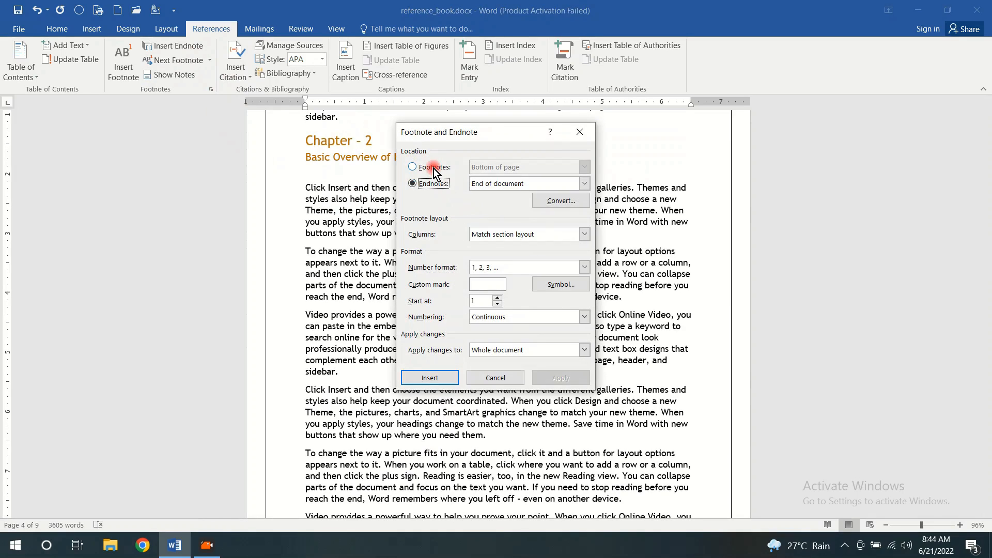
left_click(433, 168)
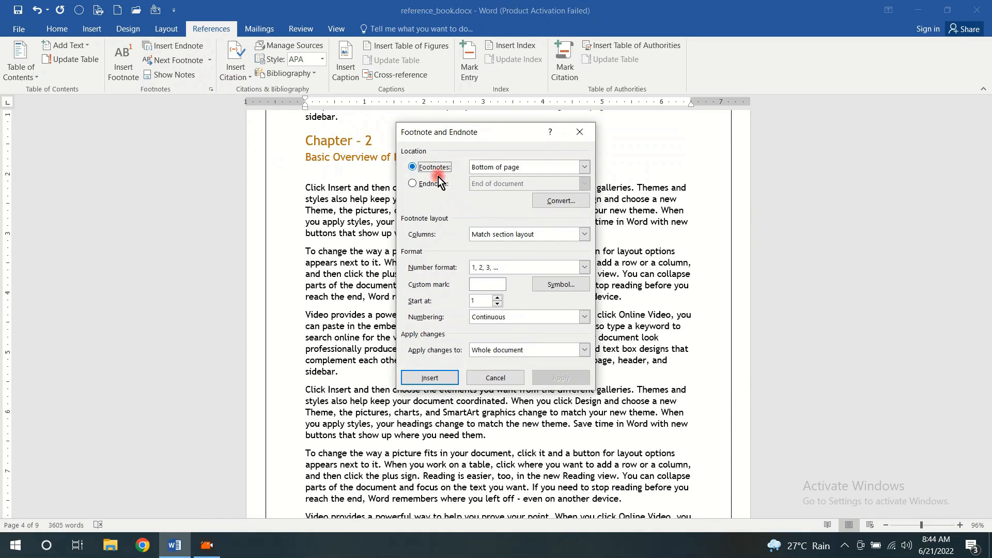
left_click(584, 167)
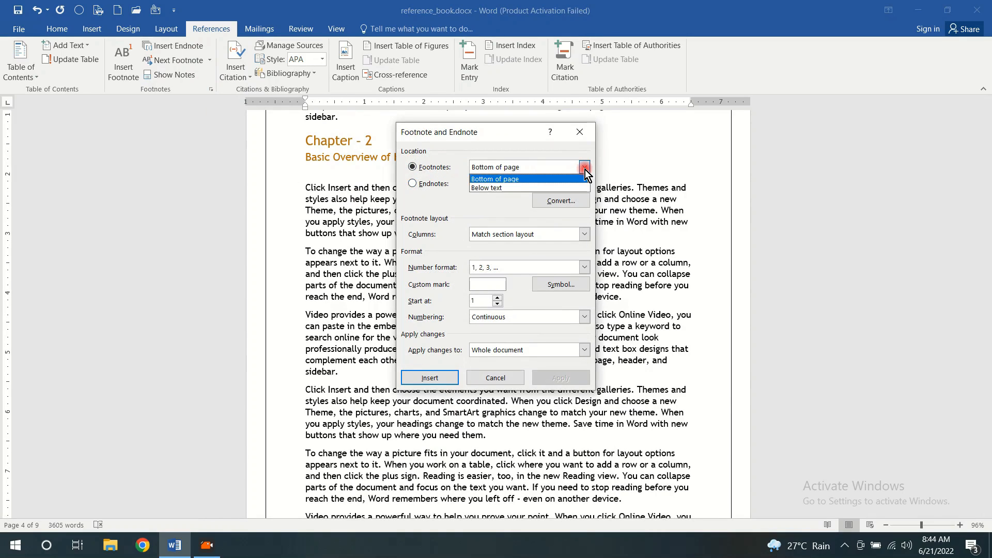
left_click(531, 179)
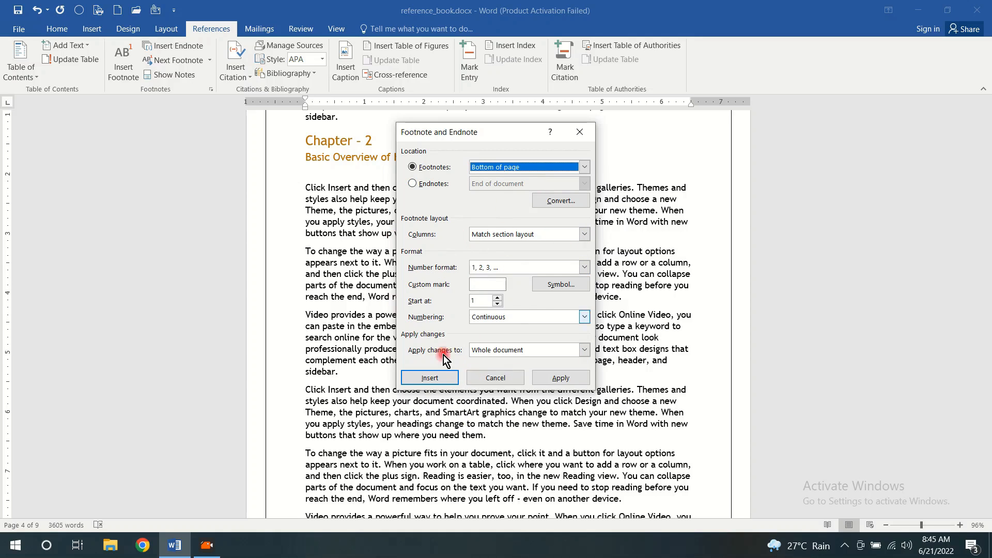
left_click(569, 380)
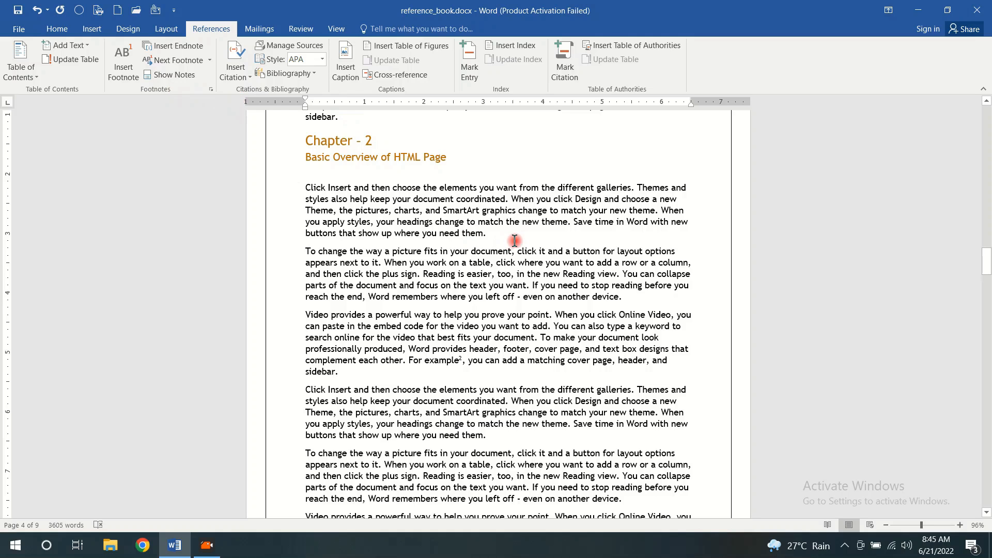
scroll(523, 238, "down", 2)
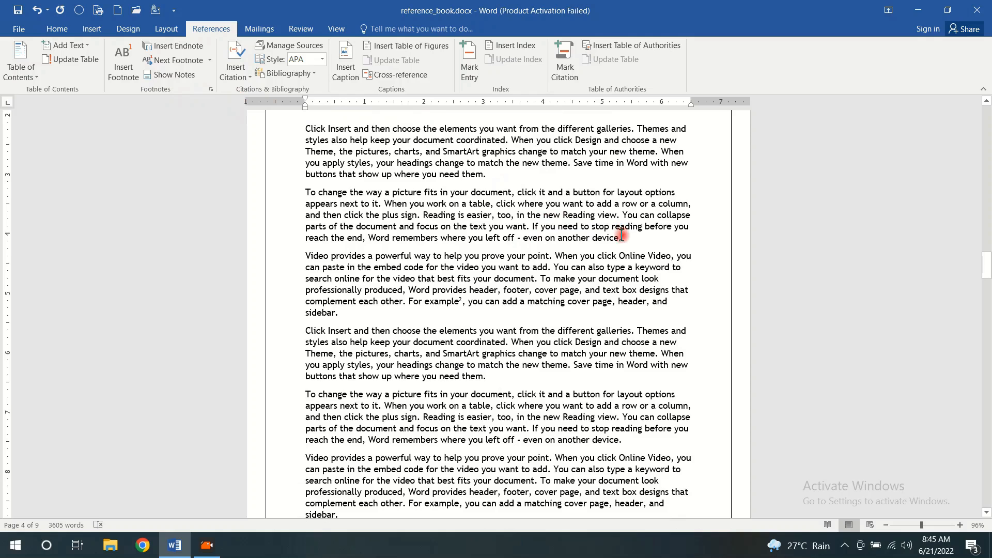
left_click_drag(622, 238, 349, 197)
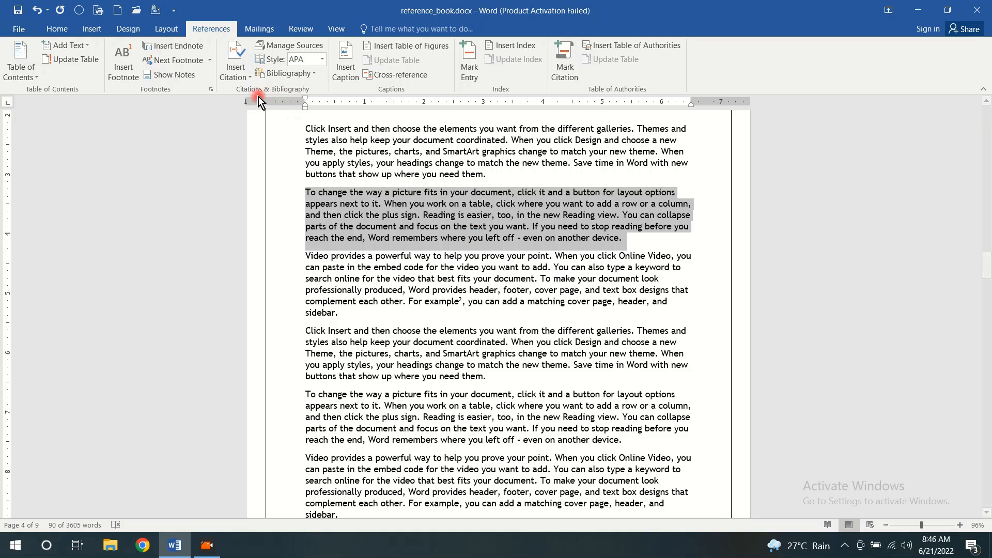
left_click(483, 162)
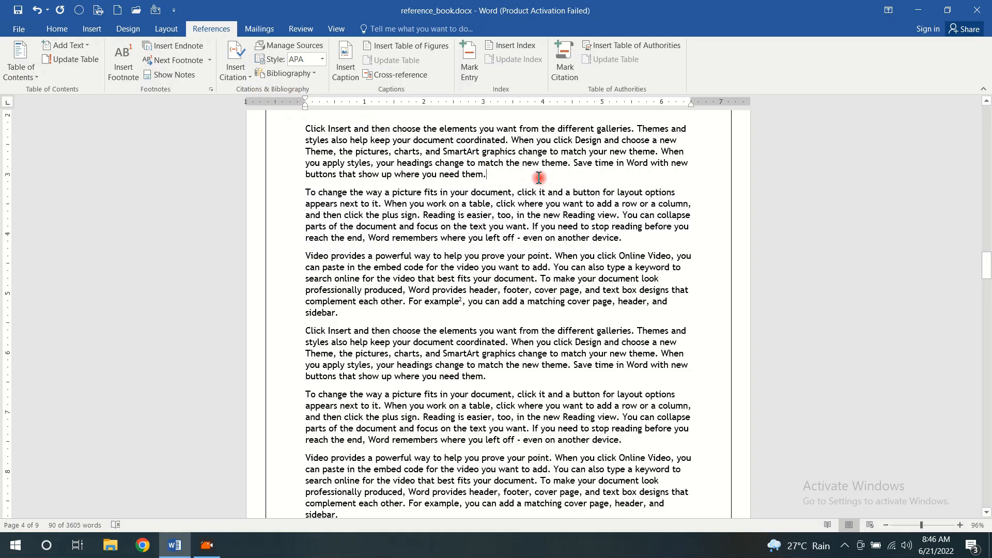
left_click(236, 73)
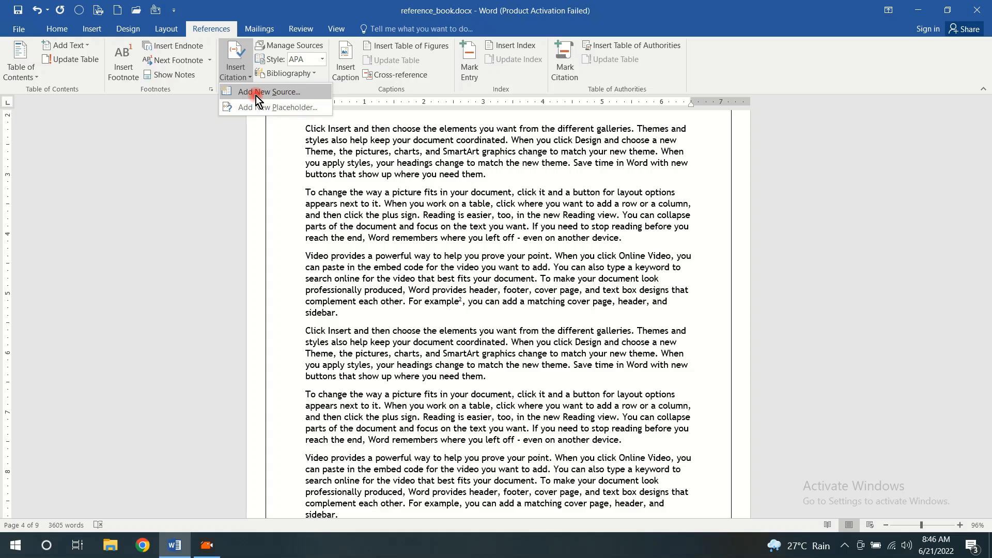
left_click(257, 95)
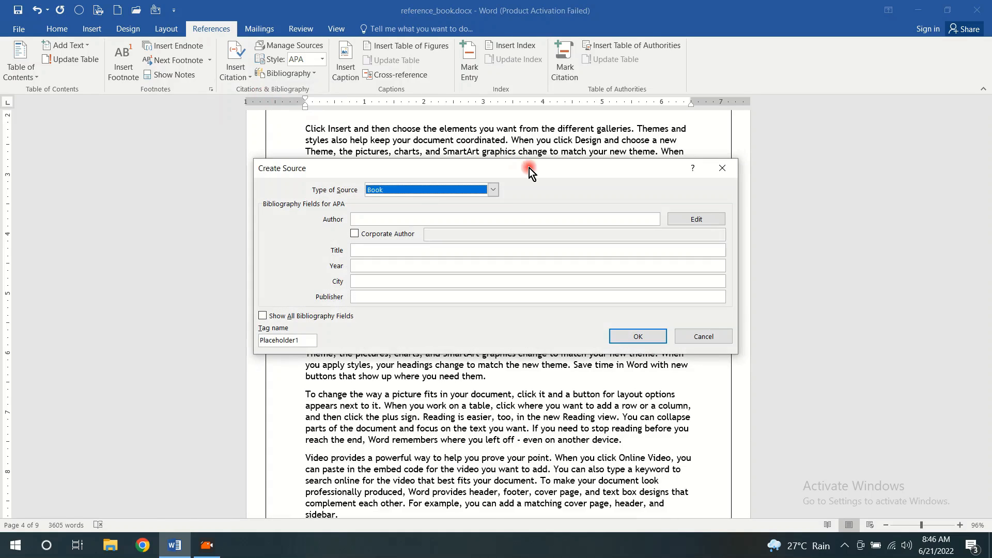
left_click_drag(559, 164, 643, 76)
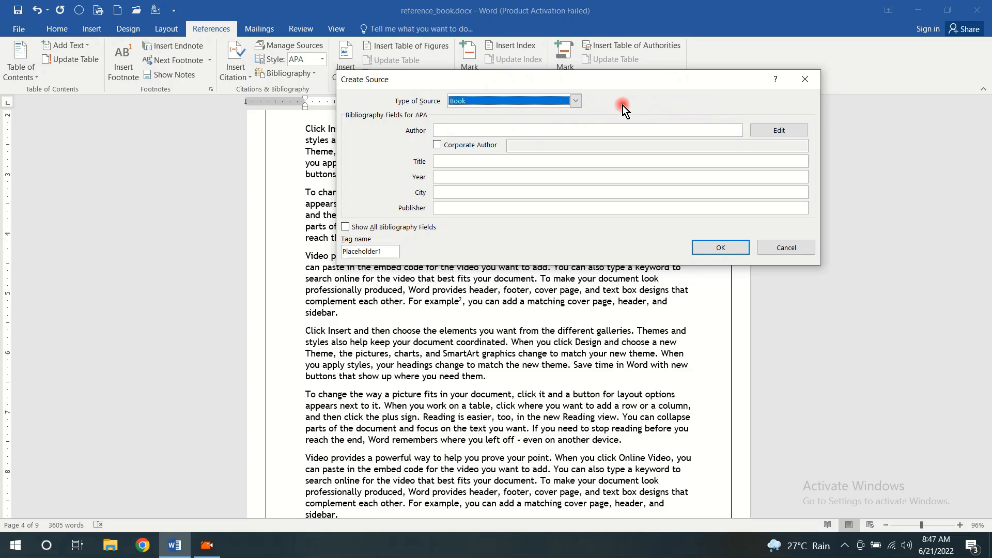
left_click(576, 102)
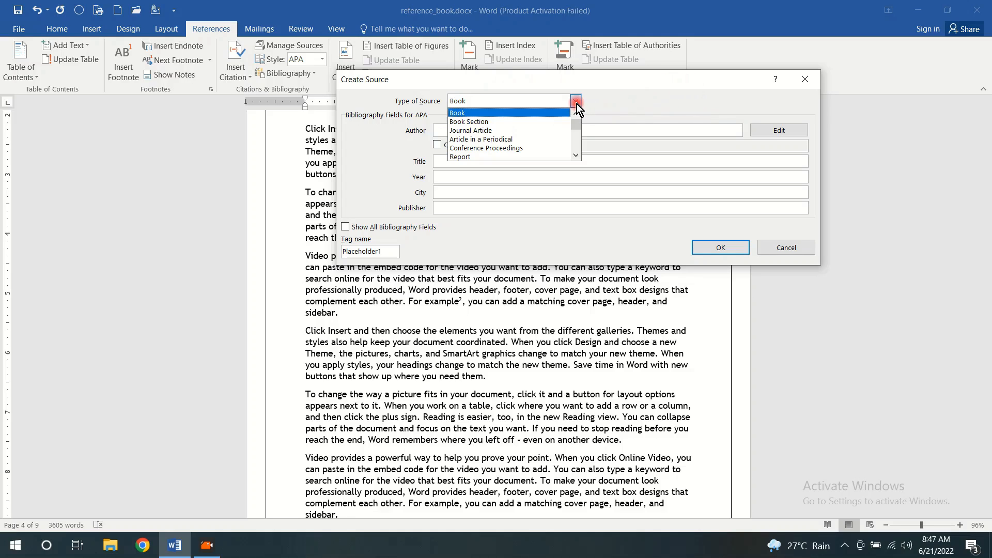
left_click(497, 113)
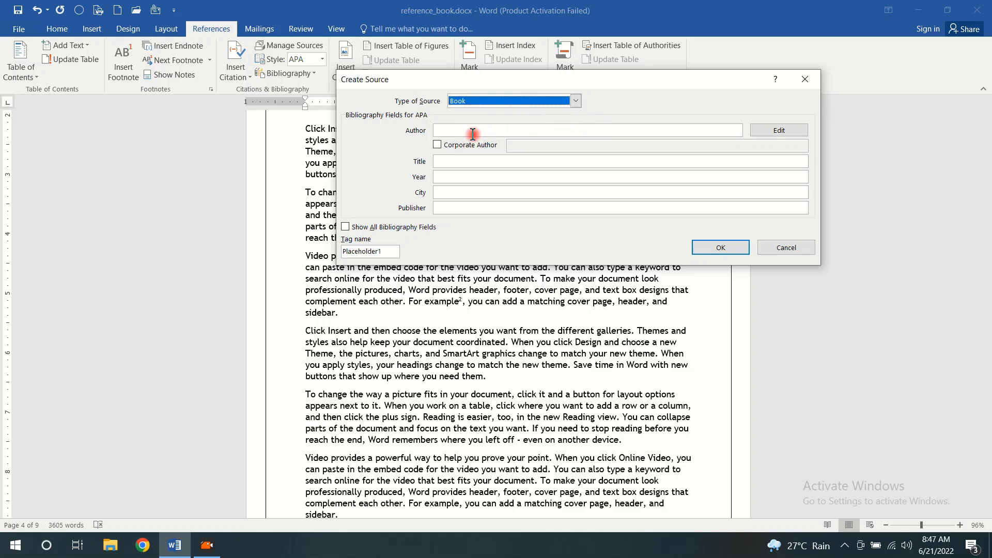
left_click_drag(622, 79, 776, 97)
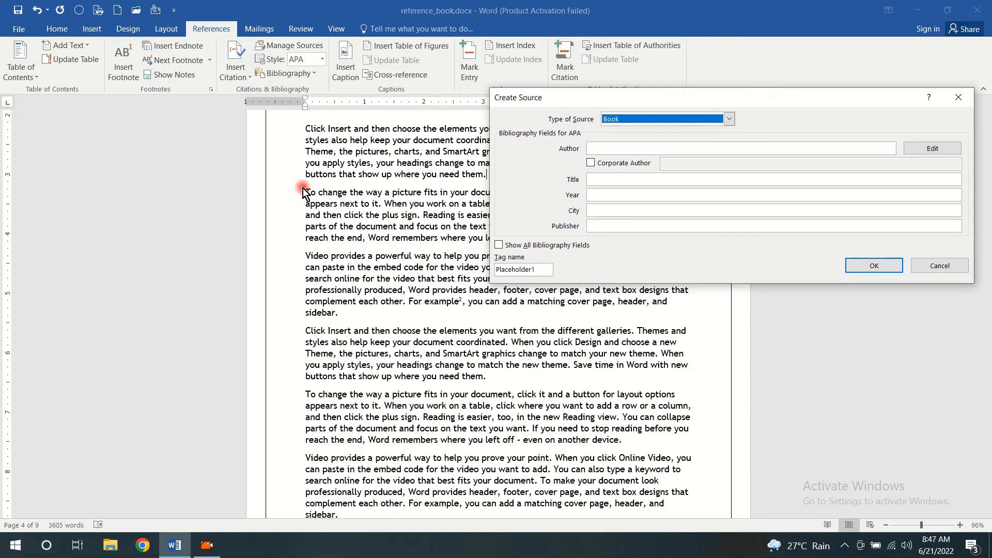
left_click(957, 99)
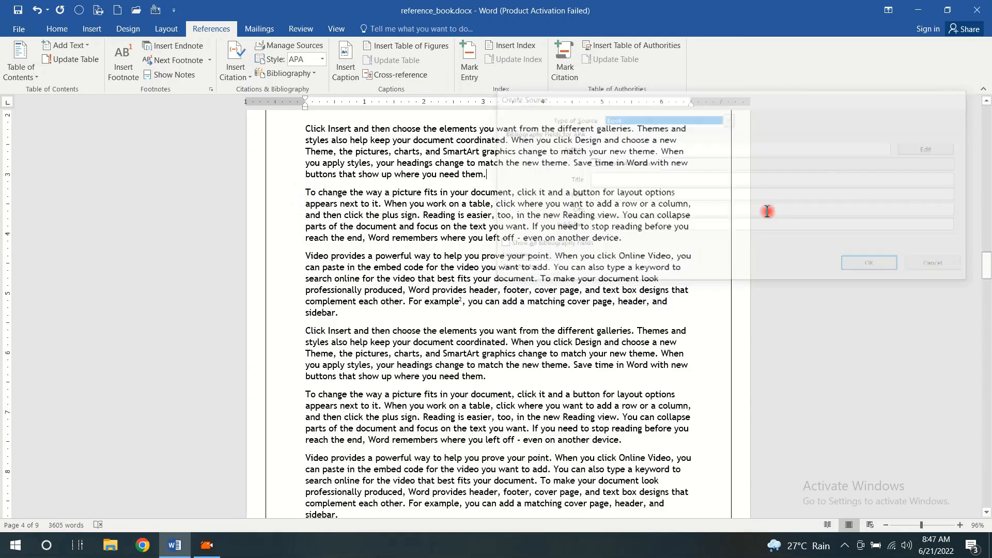
Add an empty line after the page 4 paragraph ending "even on another device." and start a new citation source there
left_click(648, 240)
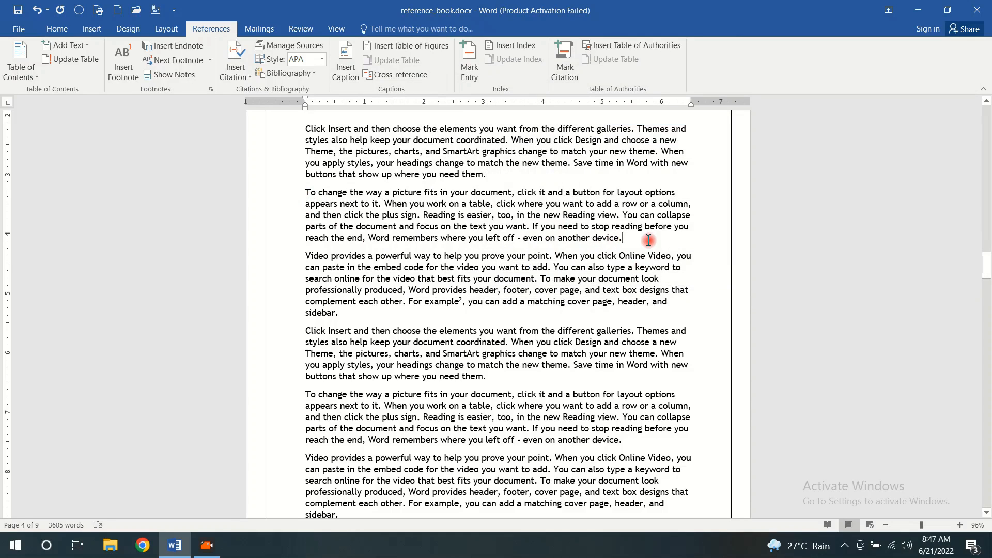
key("Return")
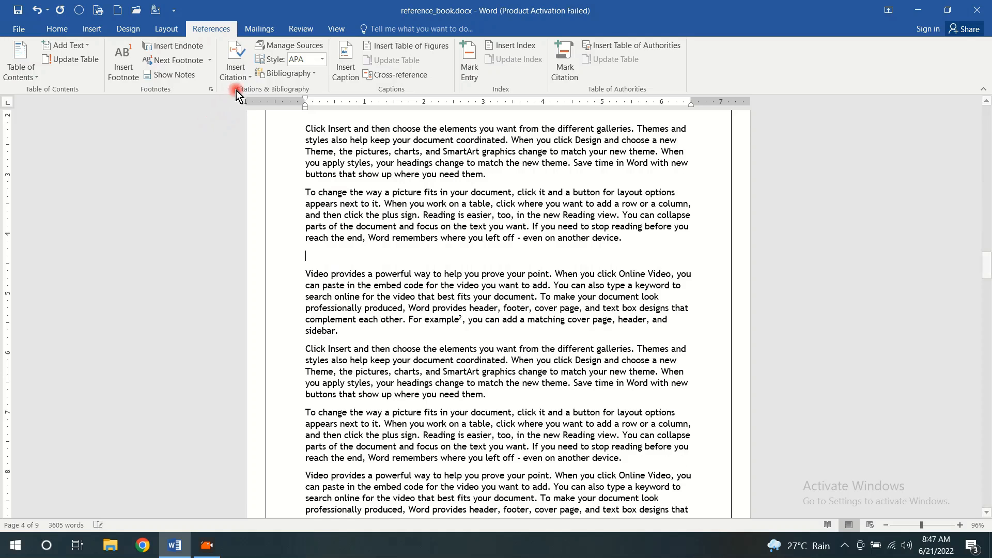
left_click(246, 78)
left_click(250, 94)
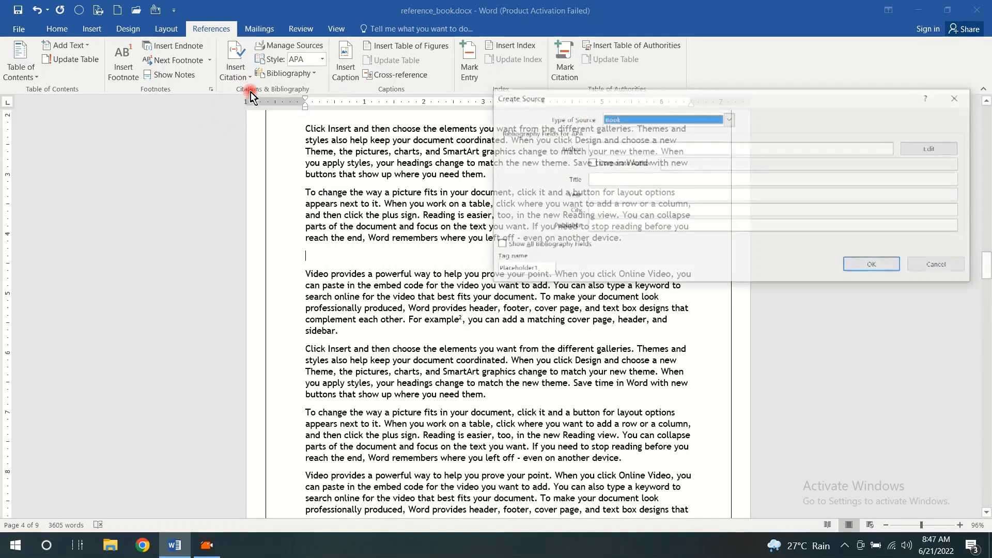
left_click_drag(788, 92, 627, 91)
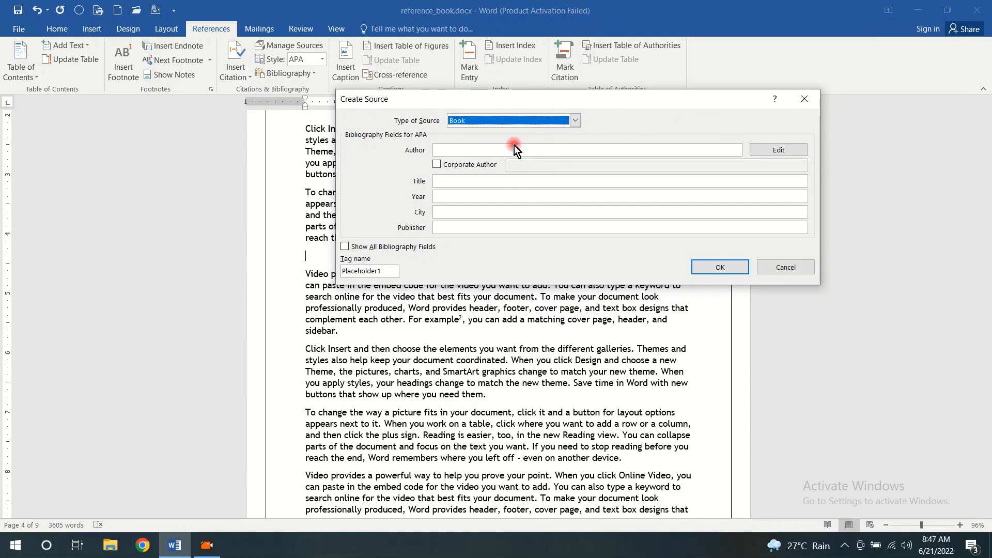
Look through the available source types and choose Report for the new source
left_click(576, 120)
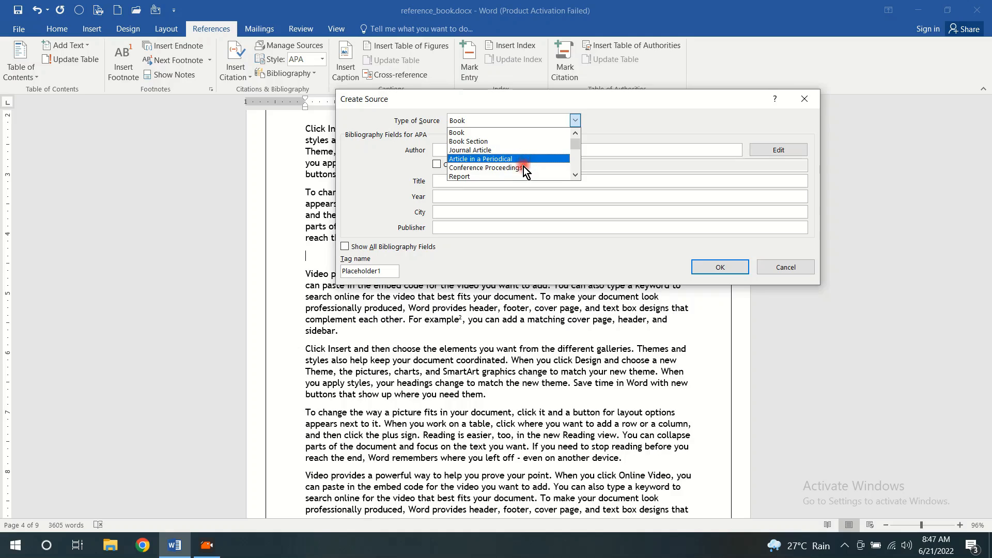
left_click(576, 176)
left_click(576, 176)
left_click(575, 176)
left_click(575, 177)
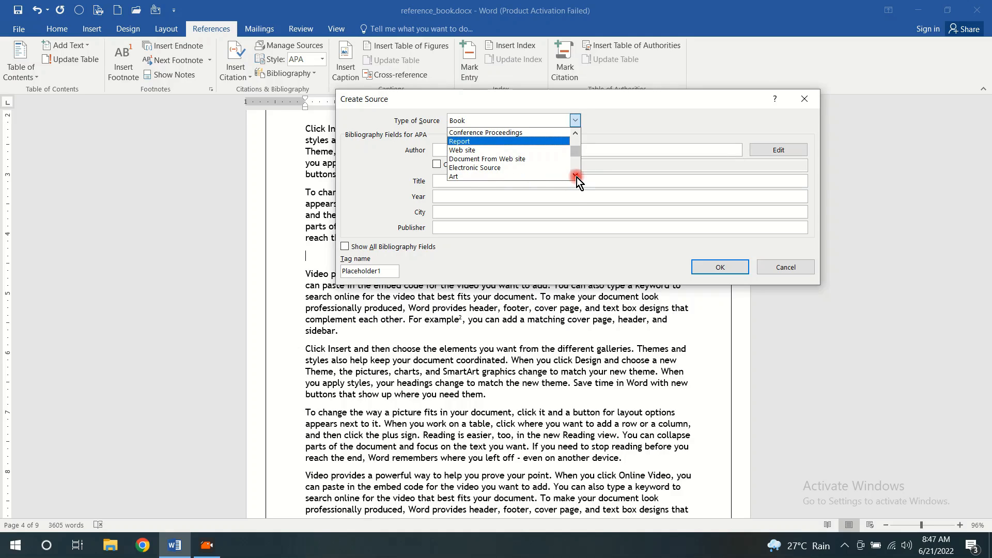
left_click(576, 176)
left_click(576, 176)
left_click(575, 176)
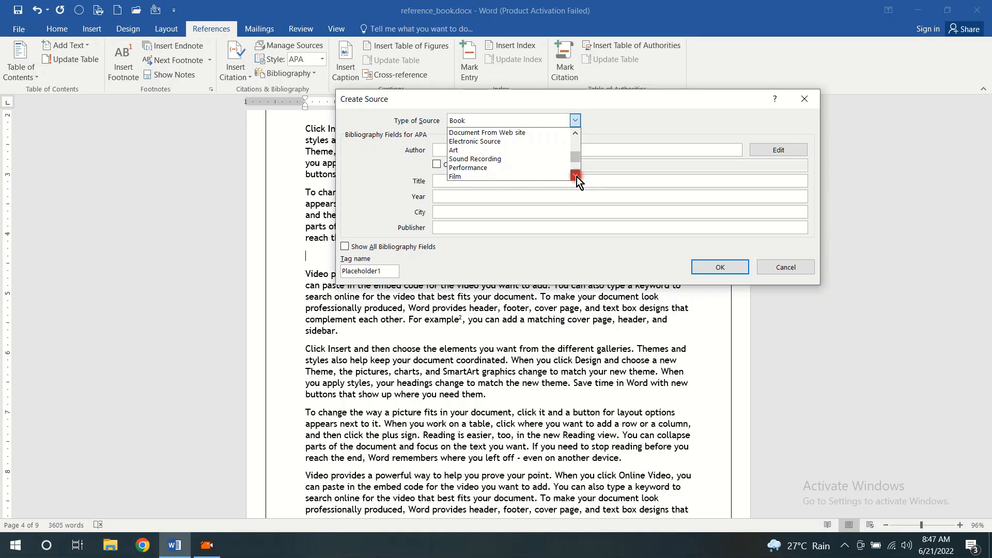
left_click(575, 176)
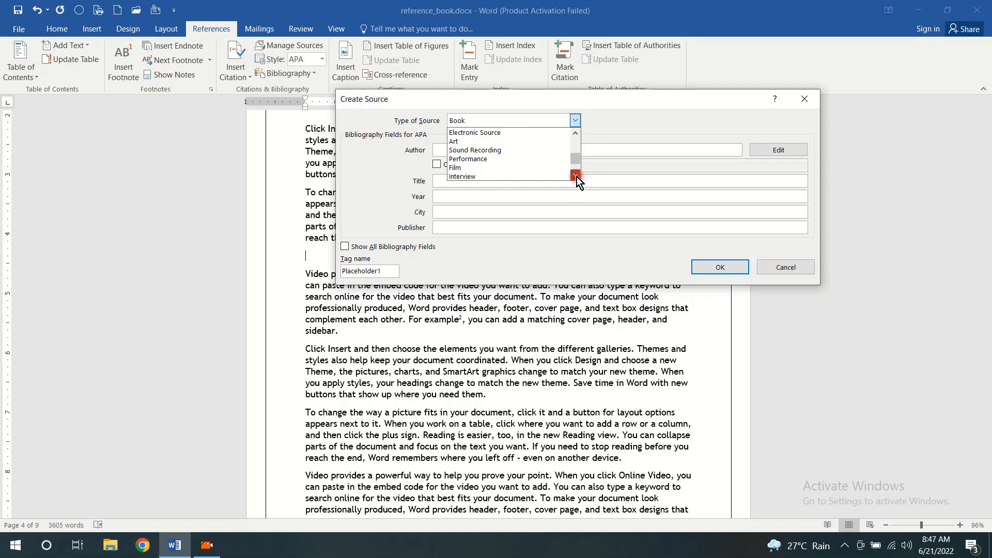
left_click(576, 177)
left_click(577, 177)
left_click(577, 176)
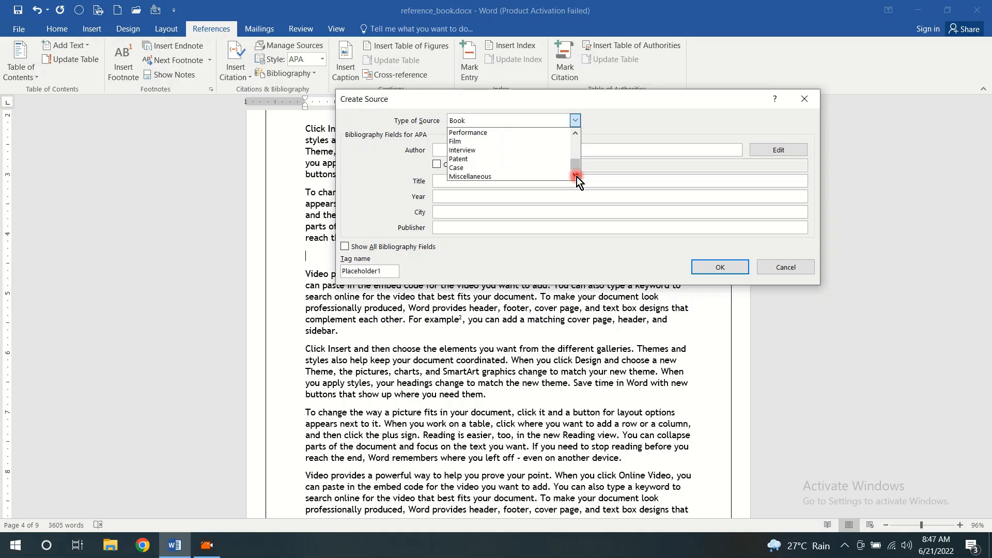
left_click_drag(577, 166, 576, 147)
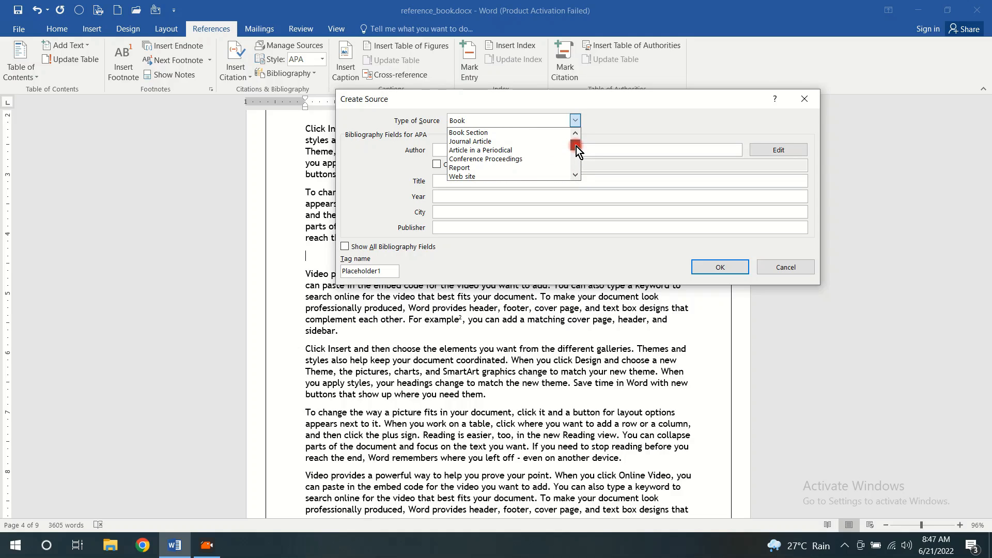
left_click(497, 169)
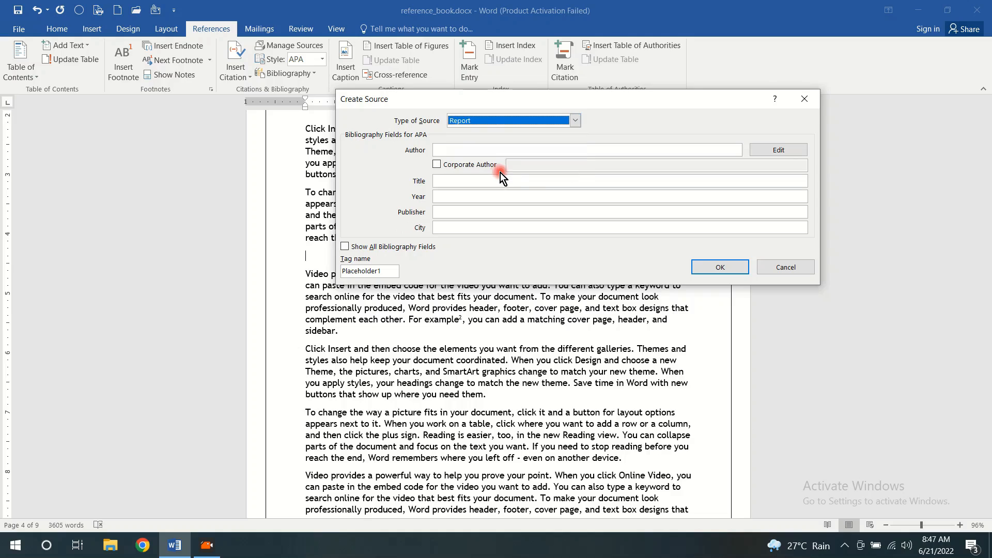
Enter the author's full name for the report, try the Corporate Author option, and turn it off again
left_click(467, 150)
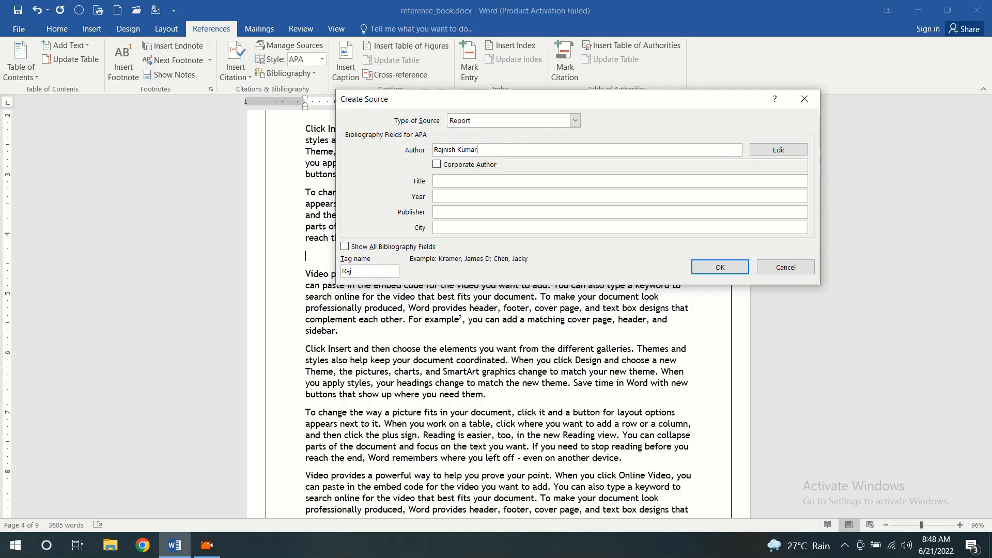
left_click(451, 176)
left_click(439, 164)
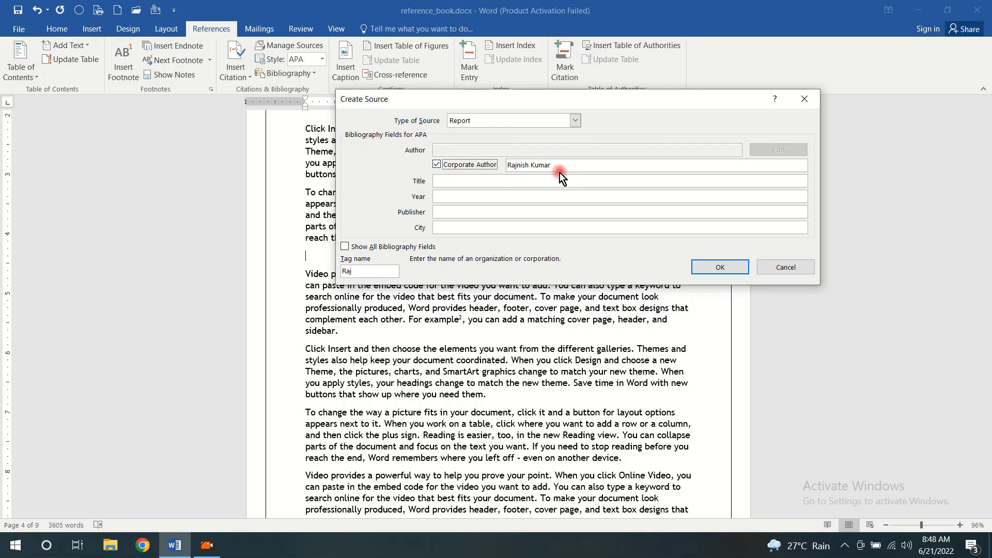
left_click(436, 164)
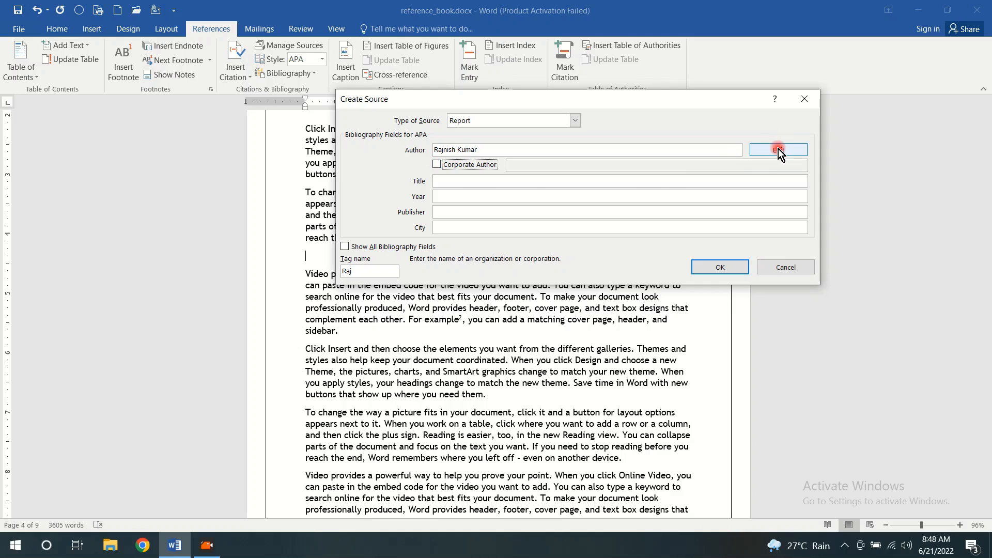
Give the report source the title Population and the year 2020
left_click(452, 181)
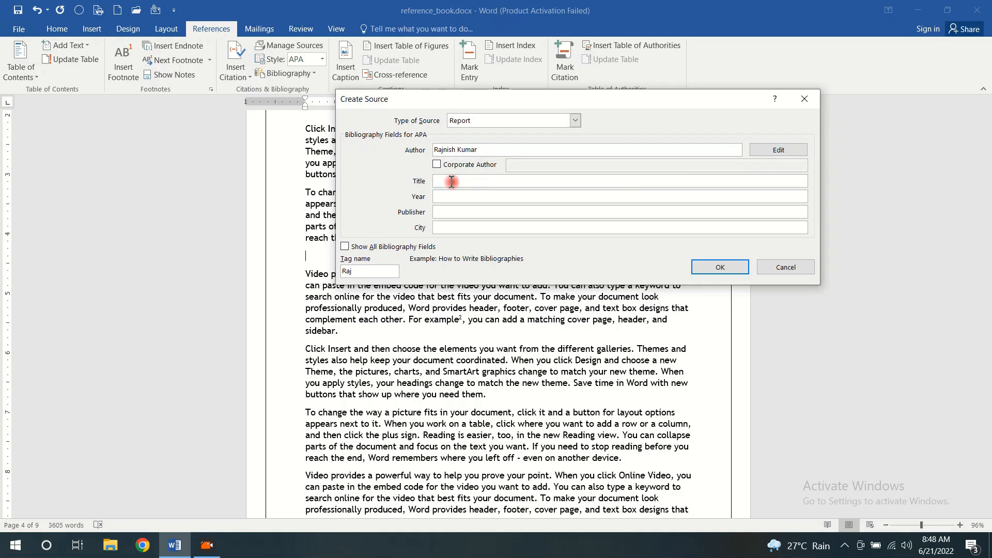
type("Population")
left_click(447, 194)
type("2")
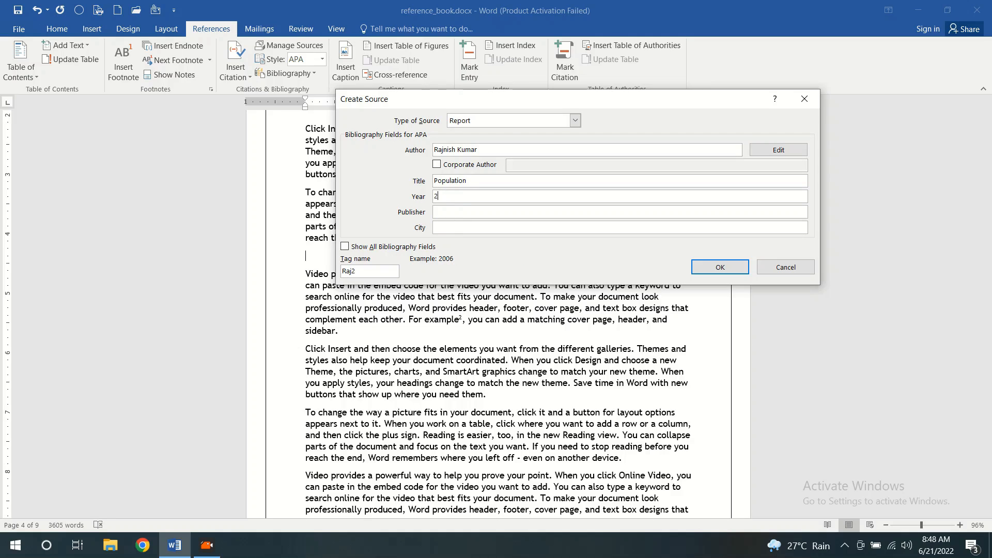
type("020")
Set the report's publisher to TCY and its city to Ludhiana
left_click(450, 210)
type("TCY")
left_click(447, 227)
type("Ludhiana")
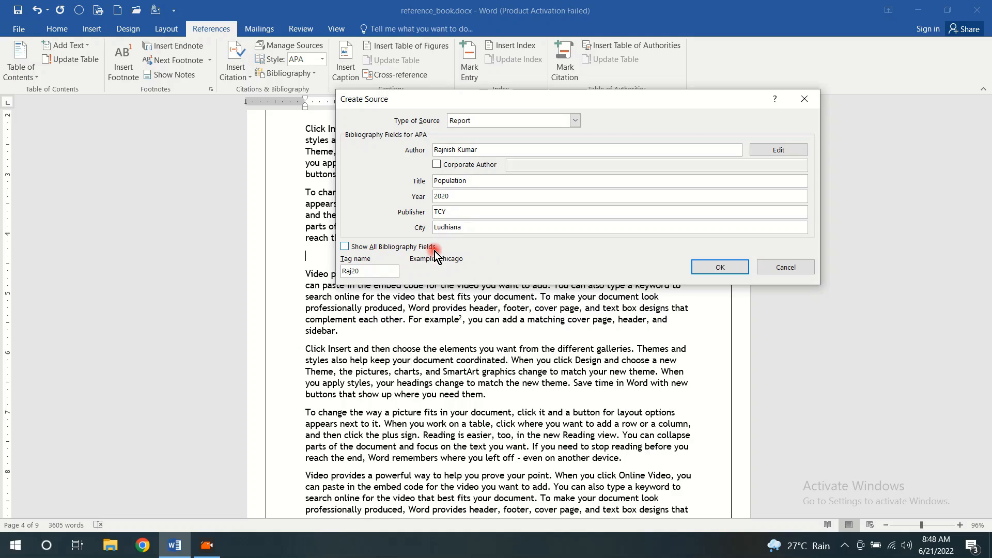
Show all bibliography fields and set Pages to 100 and Report Type to "About Population Control"
left_click(345, 247)
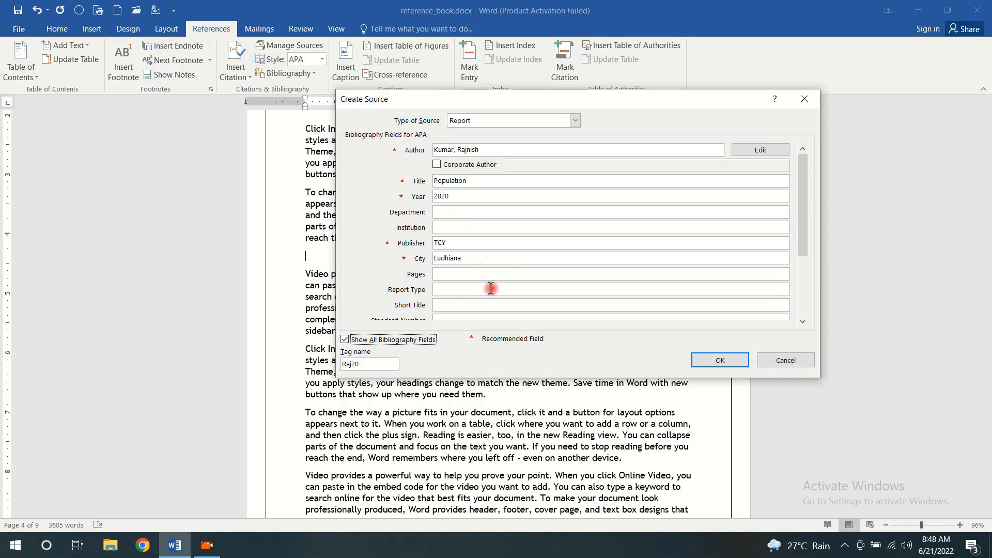
left_click(466, 274)
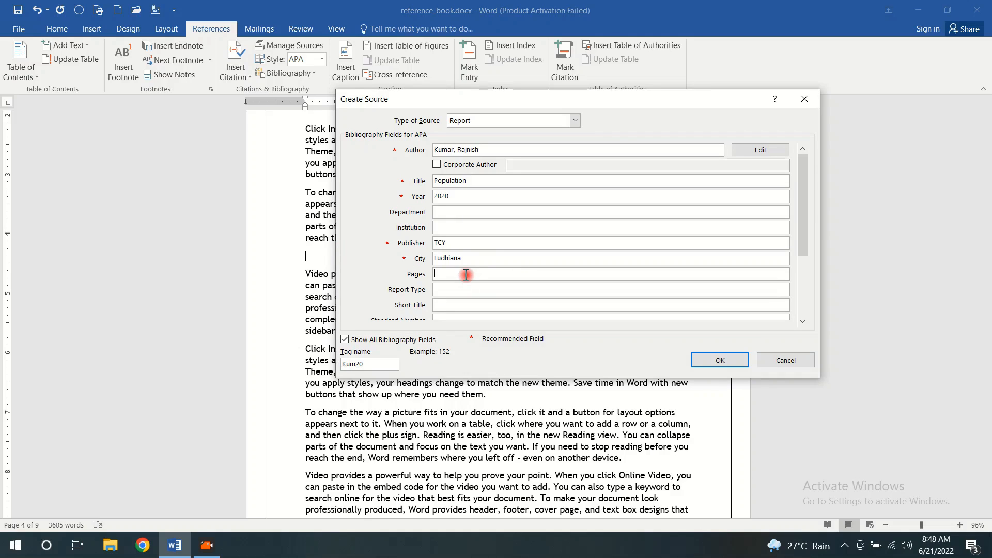
type("100")
left_click(458, 290)
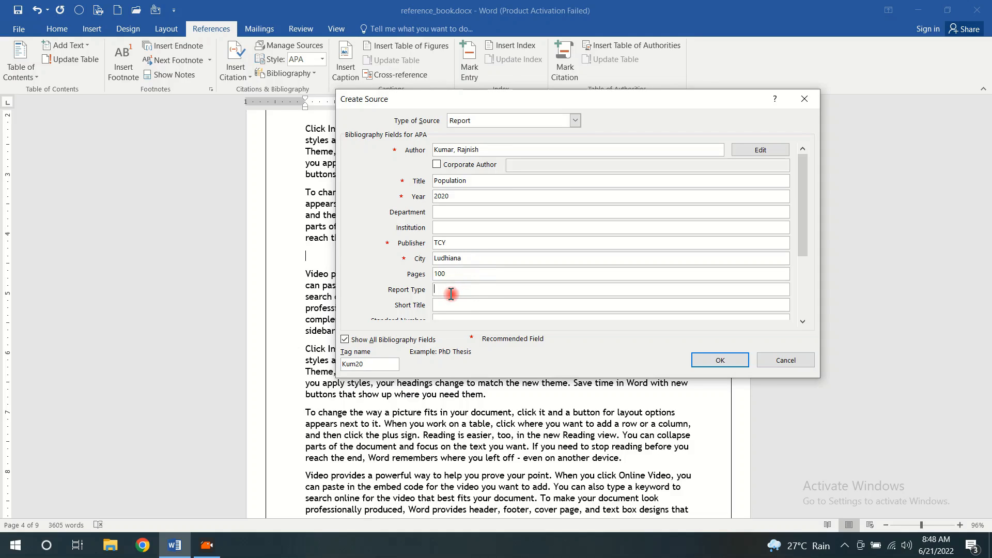
type("About Population Control")
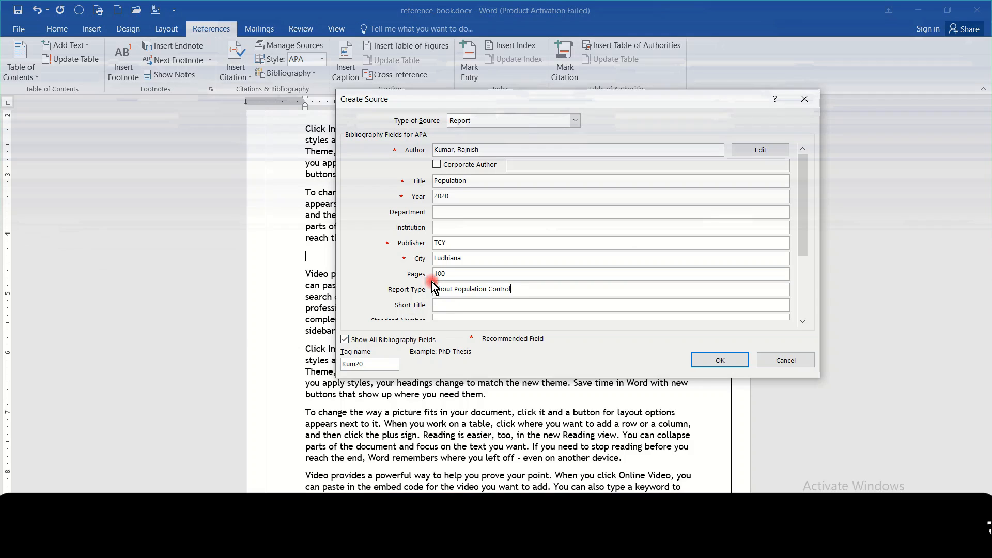
Set the accessed date to year 2022, month 4, day 1, and create the source to insert its citation
left_click_drag(804, 240, 802, 309)
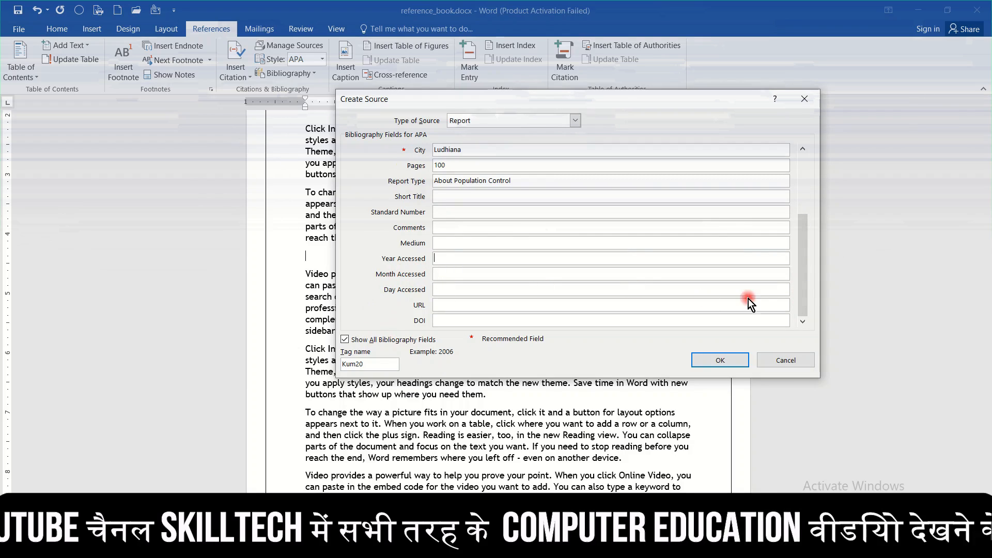
left_click(461, 260)
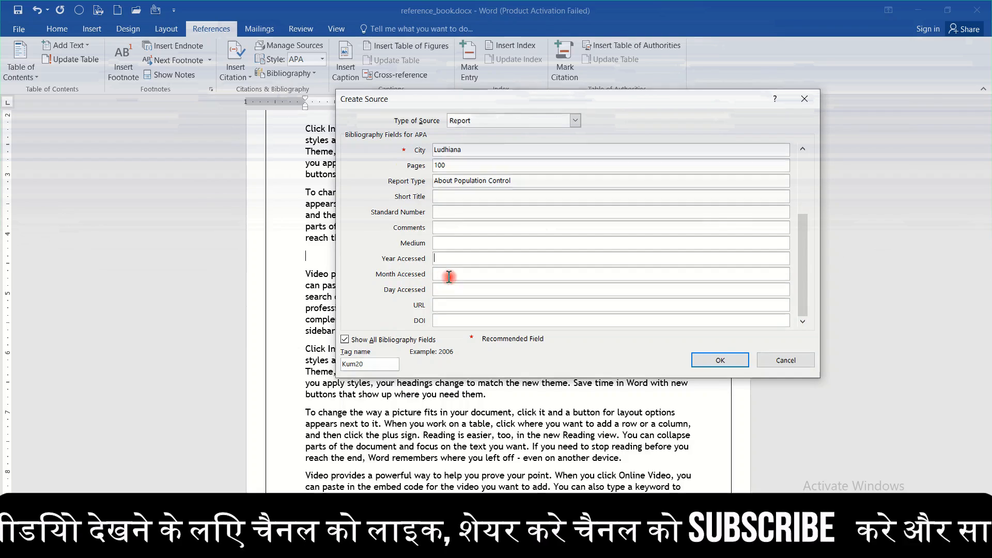
type("2022")
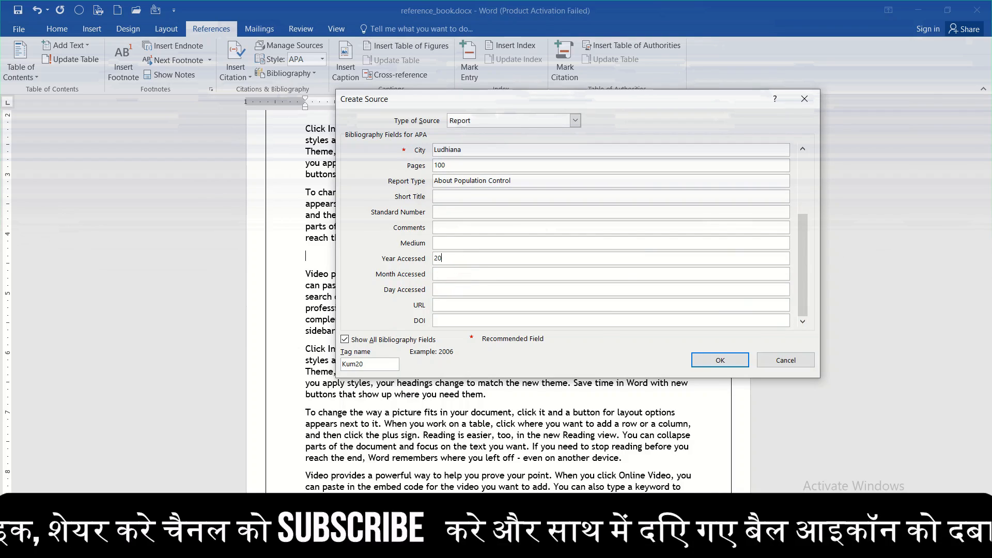
left_click(452, 274)
type("12")
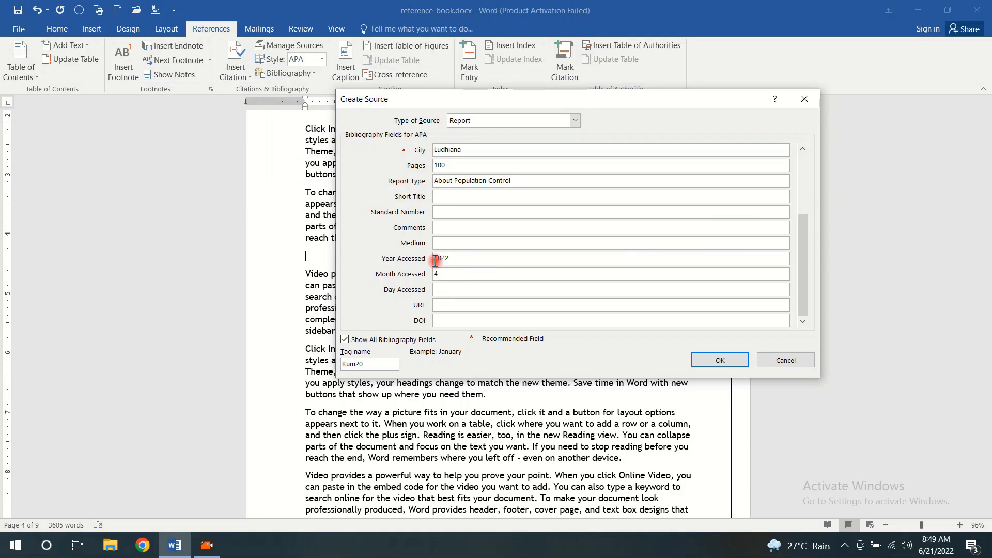
left_click(445, 291)
type("14")
left_click(729, 360)
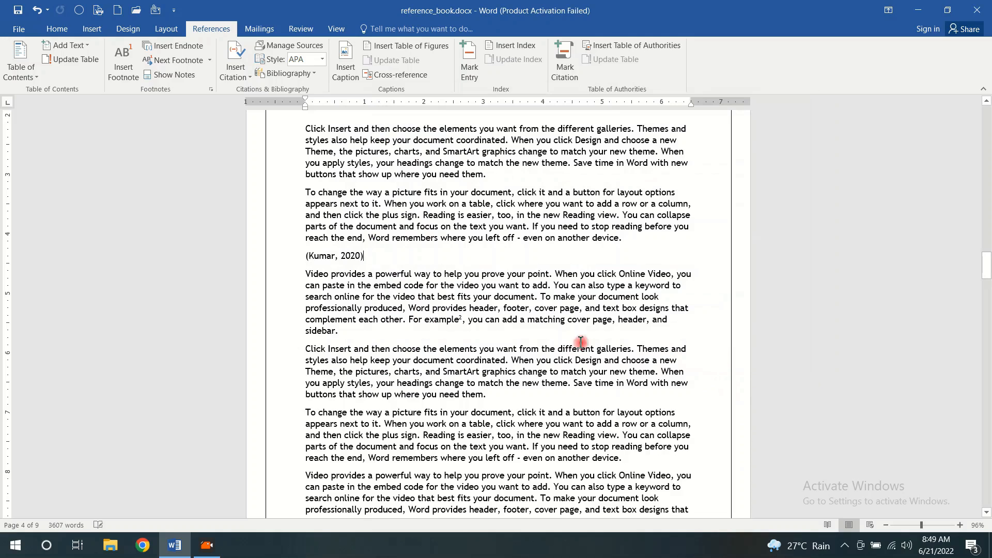
Try the Chicago and GB7714 citation styles on the inserted page 4 citation, and return the style to APA
left_click(370, 263)
left_click_drag(367, 256, 323, 256)
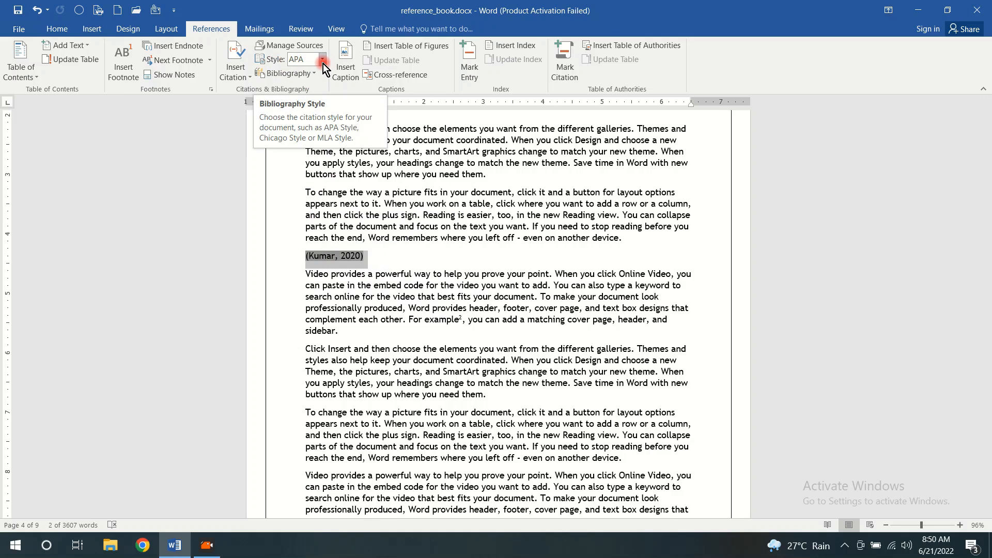
left_click(323, 63)
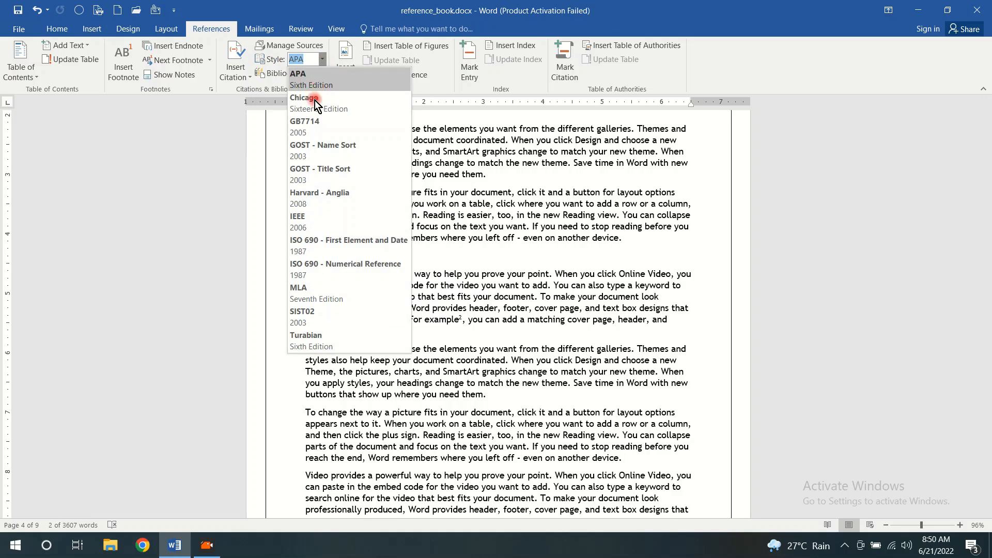
left_click(314, 105)
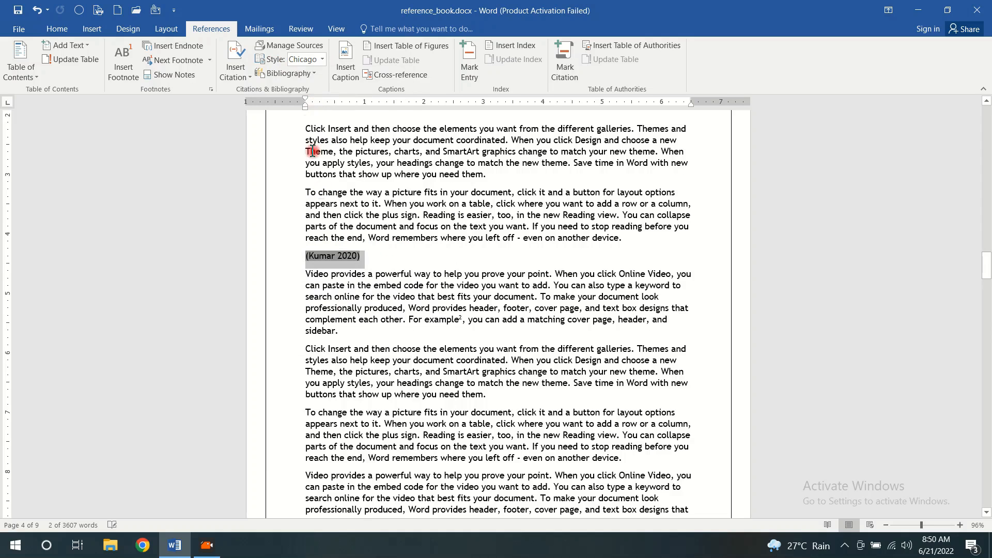
left_click(321, 64)
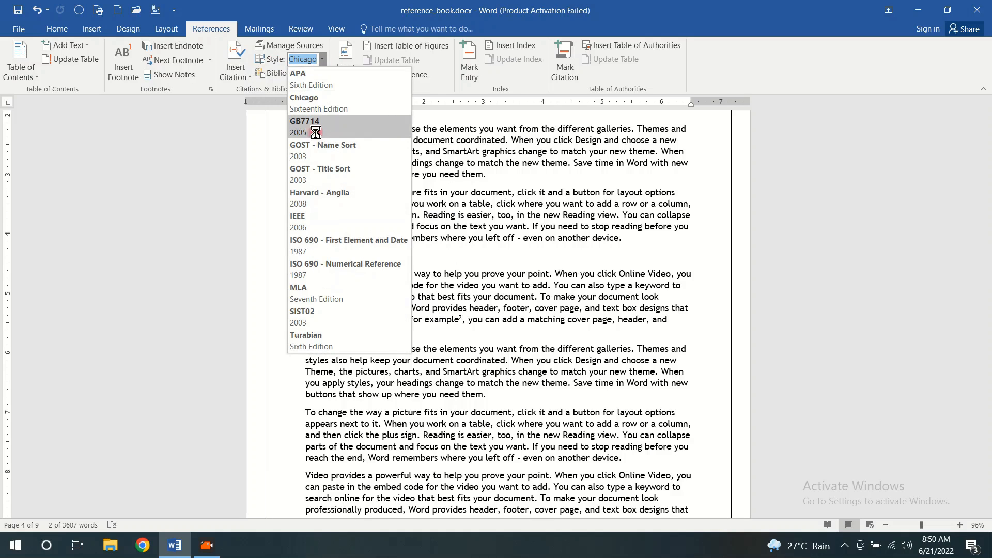
left_click(316, 125)
left_click(320, 60)
left_click(305, 179)
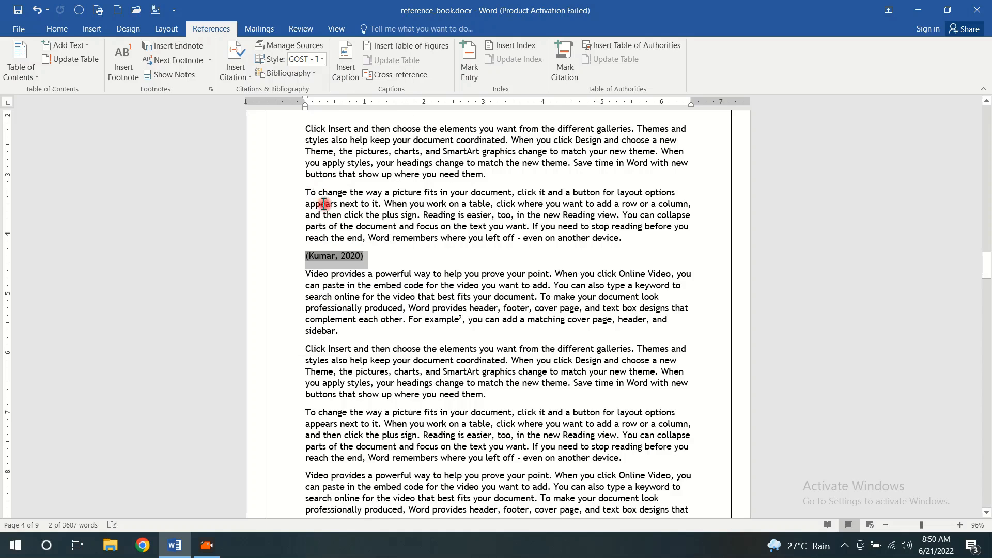
left_click(321, 58)
left_click(312, 76)
left_click(374, 258)
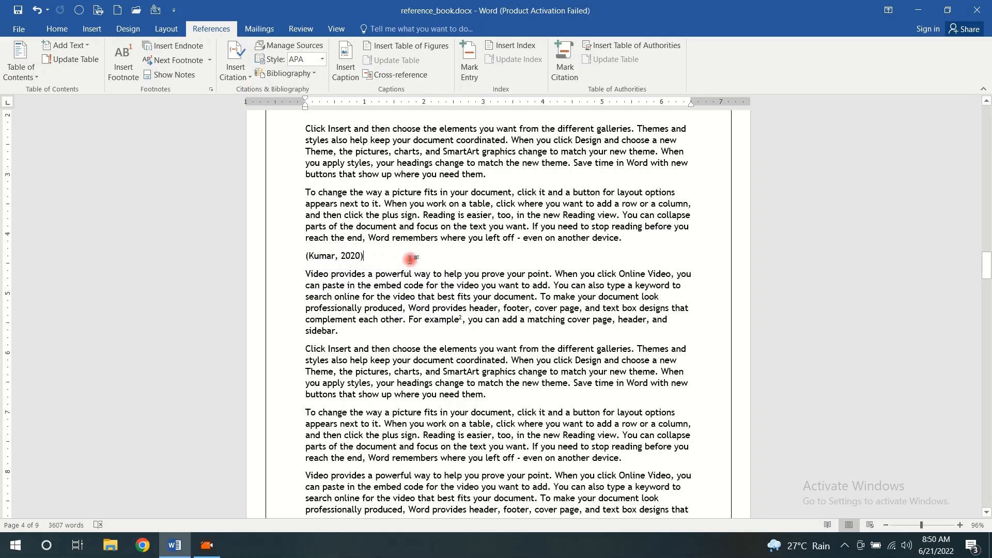
Add an empty line on page 5 after the "Click Insert" paragraph ending "where you need them."
scroll(471, 253, "down", 15)
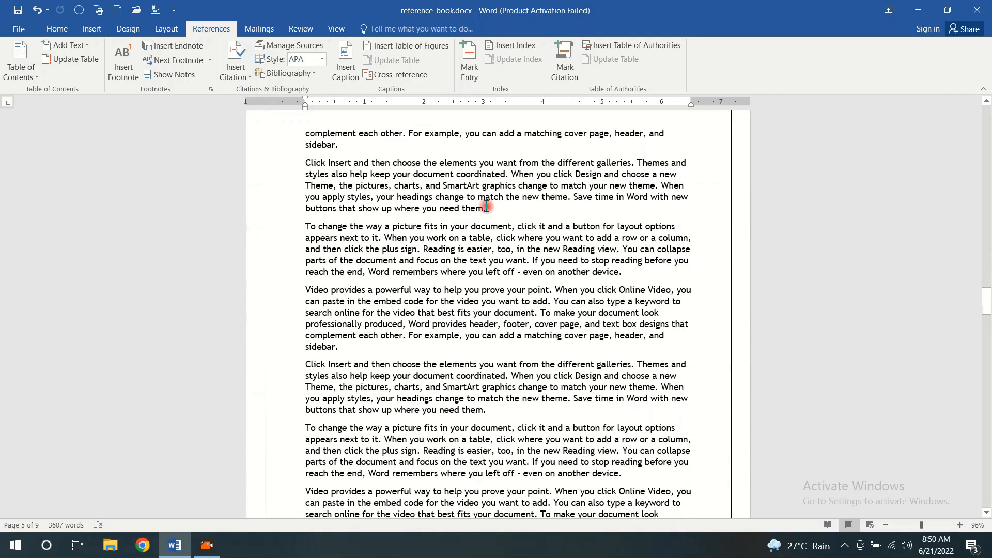
left_click(537, 203)
key("Return")
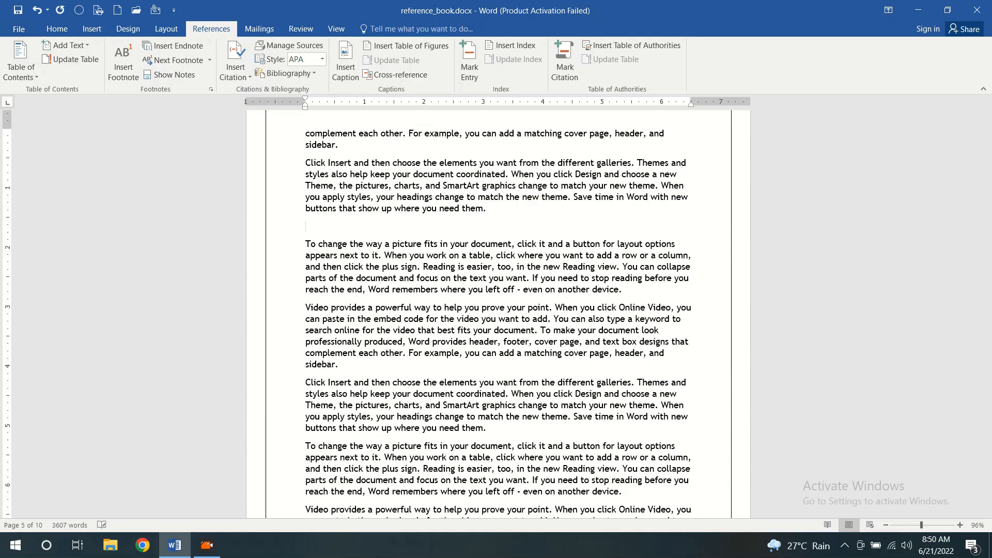
Start a new citation source at the empty line on page 5 and enter the author's name as a corporate author
left_click(229, 58)
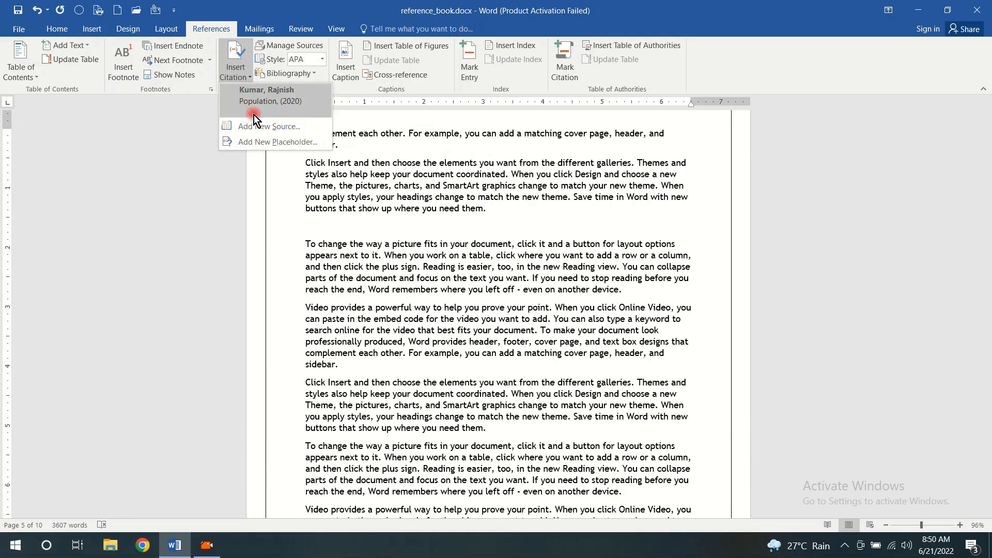
left_click(253, 129)
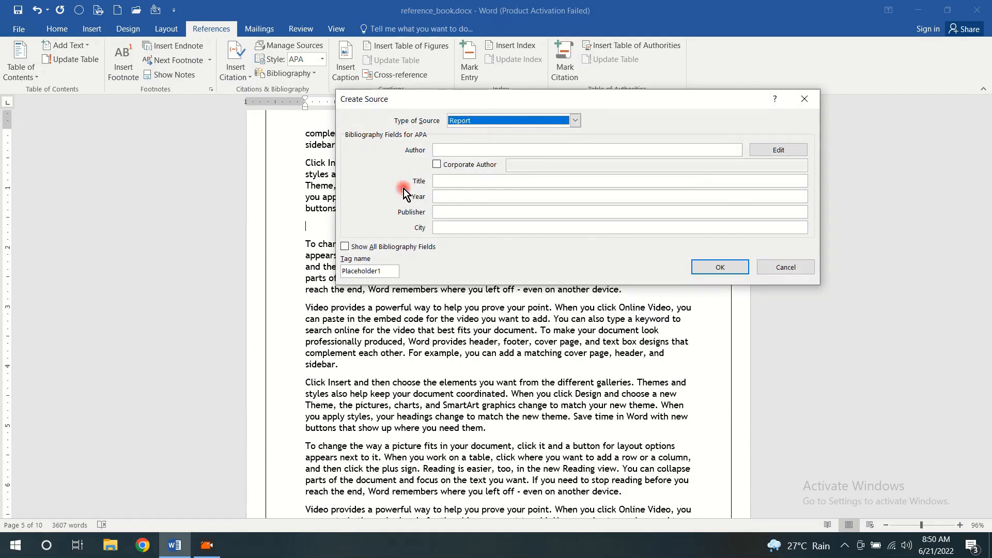
left_click(479, 150)
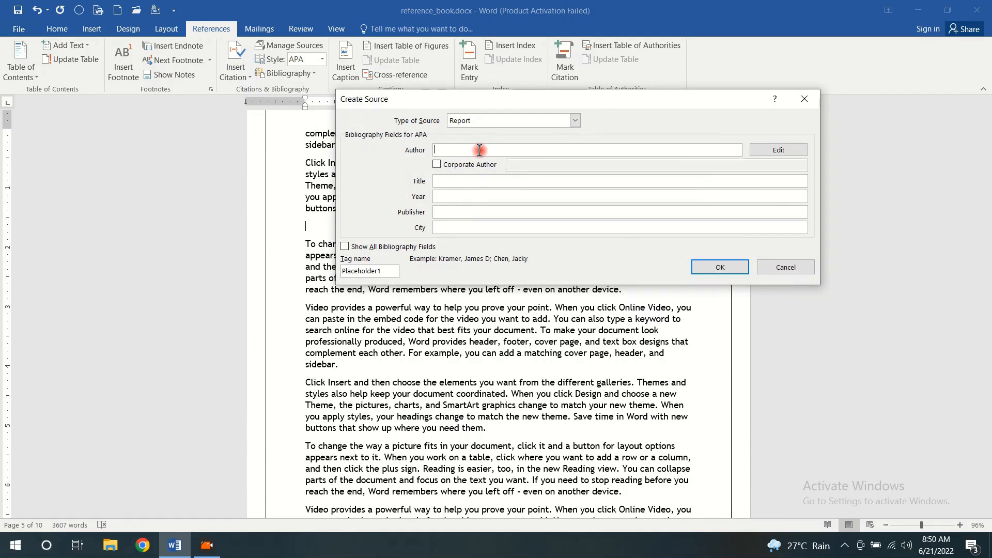
type("Rajkumar")
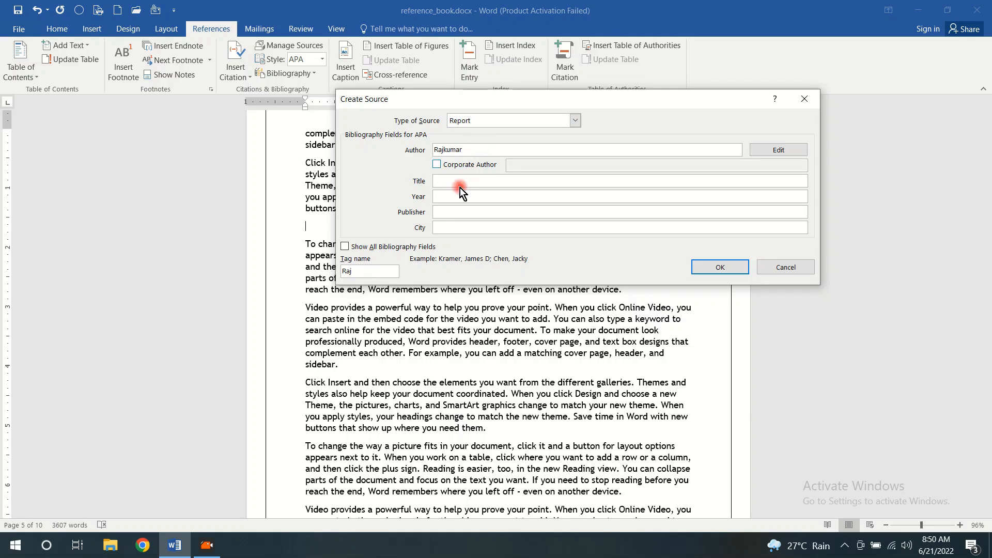
left_click(435, 165)
left_click(444, 182)
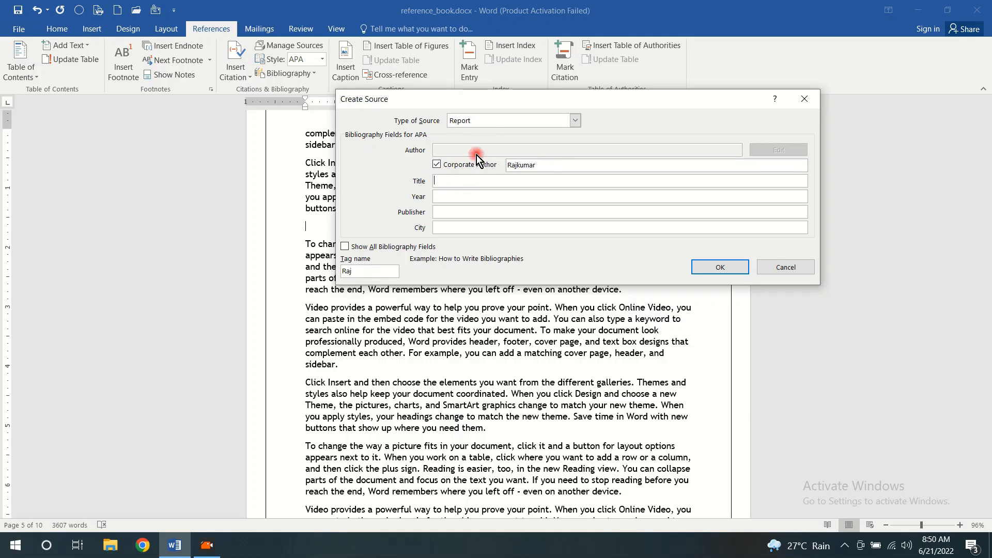
Set the source type to Book, with the title "Intro of Web" and the year 2019
left_click(576, 120)
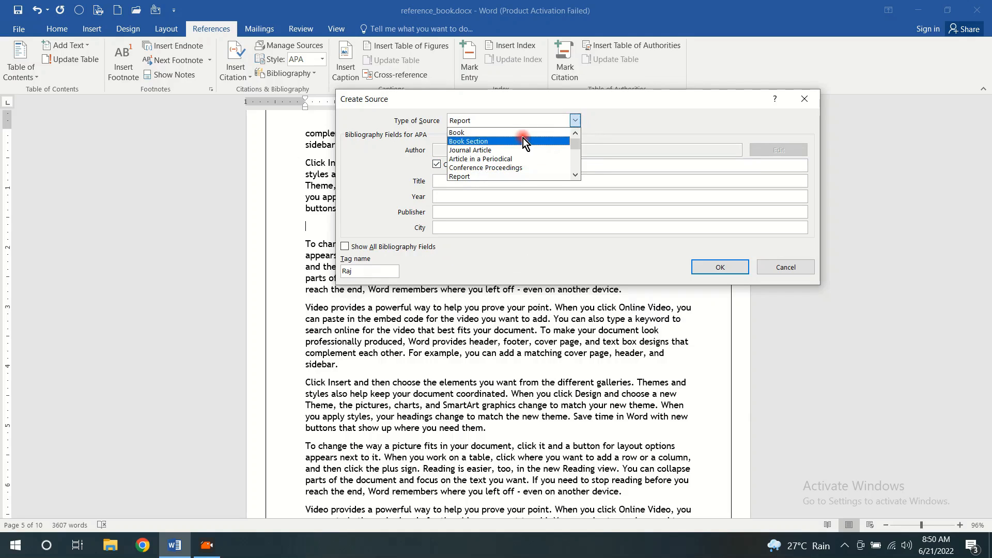
left_click(496, 132)
left_click(458, 182)
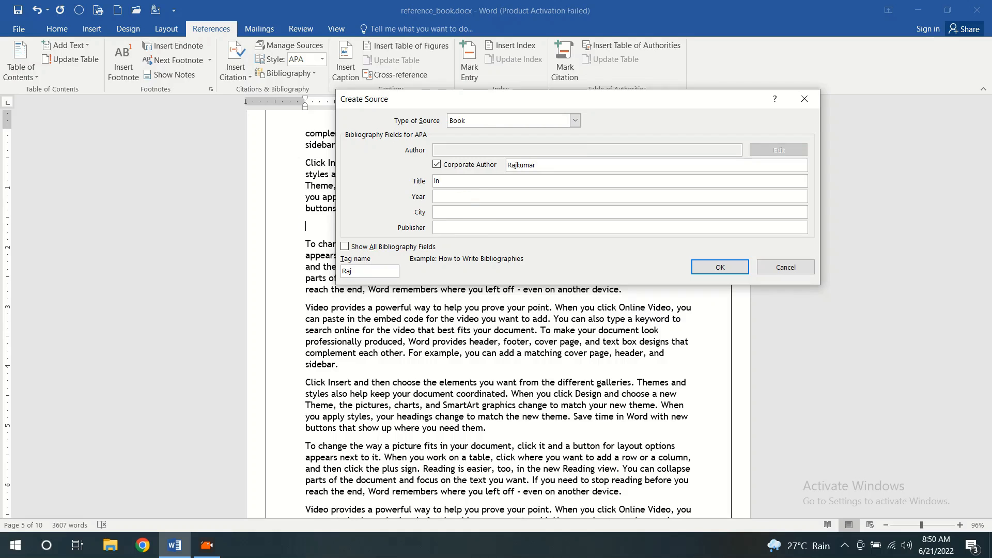
type("Intro of Web")
left_click(460, 197)
type("2019")
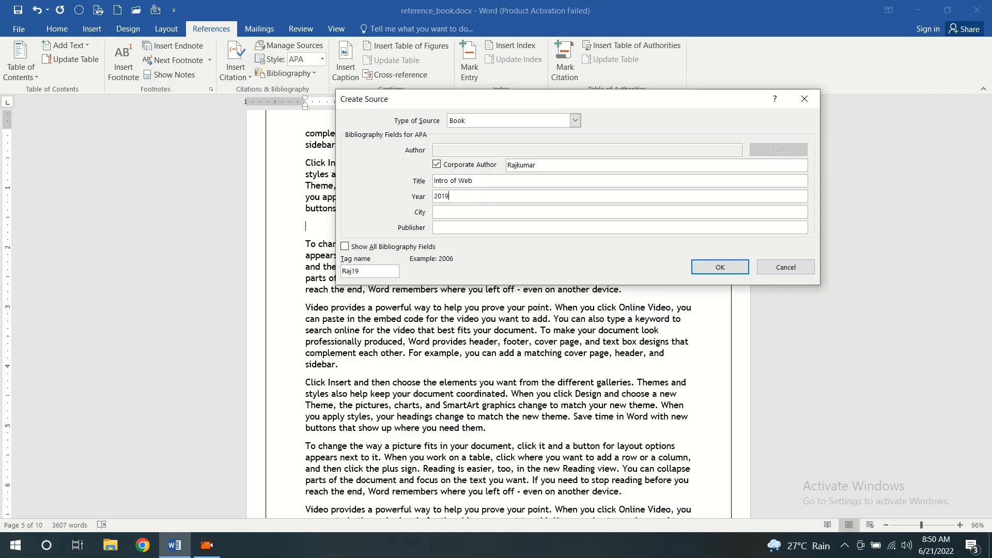
Enter the city as "Dehli" and the publisher as "MBD", and create the source to insert its citation
left_click(468, 211)
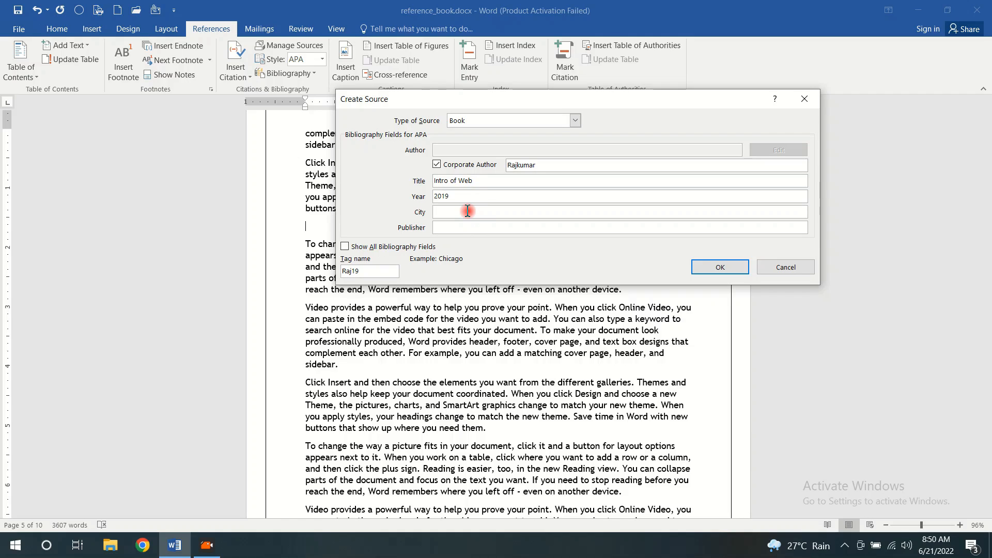
type("Delhi")
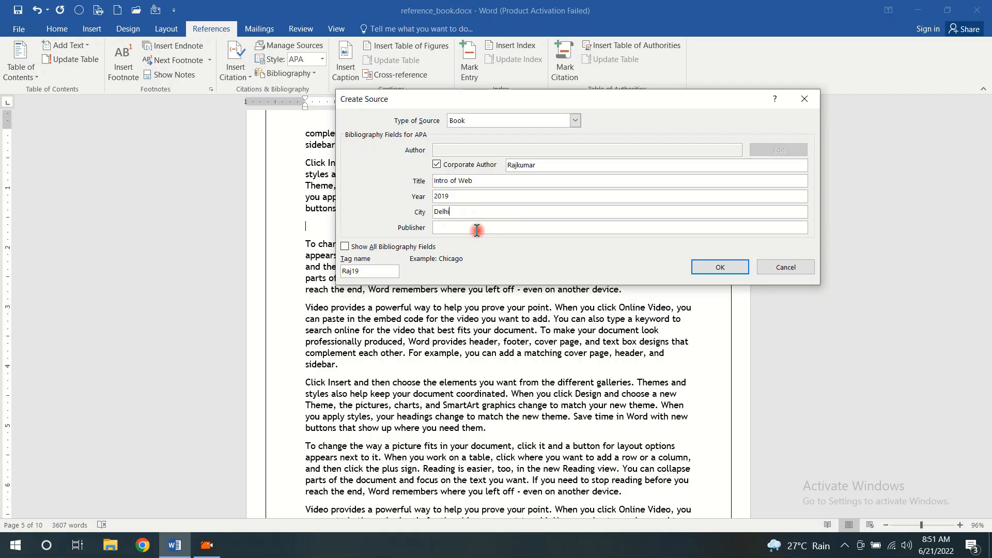
key("BackSpace")
key("BackSpace")
key("BackSpace")
left_click(460, 227)
type("MBD")
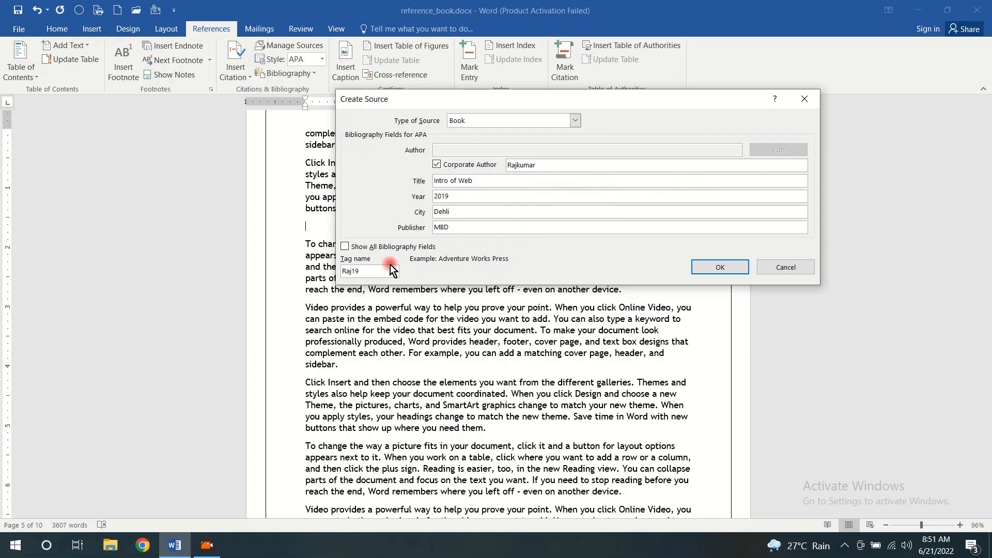
left_click(720, 267)
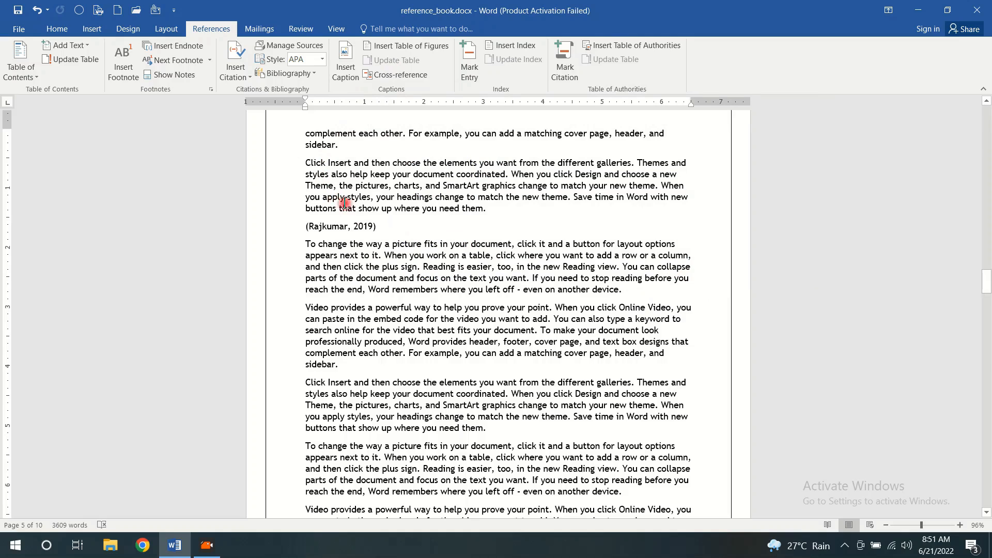
Add two empty lines after the page 5 paragraph ending "even on another device." and insert a plain bibliography without a heading there
left_click(623, 293)
key("Return")
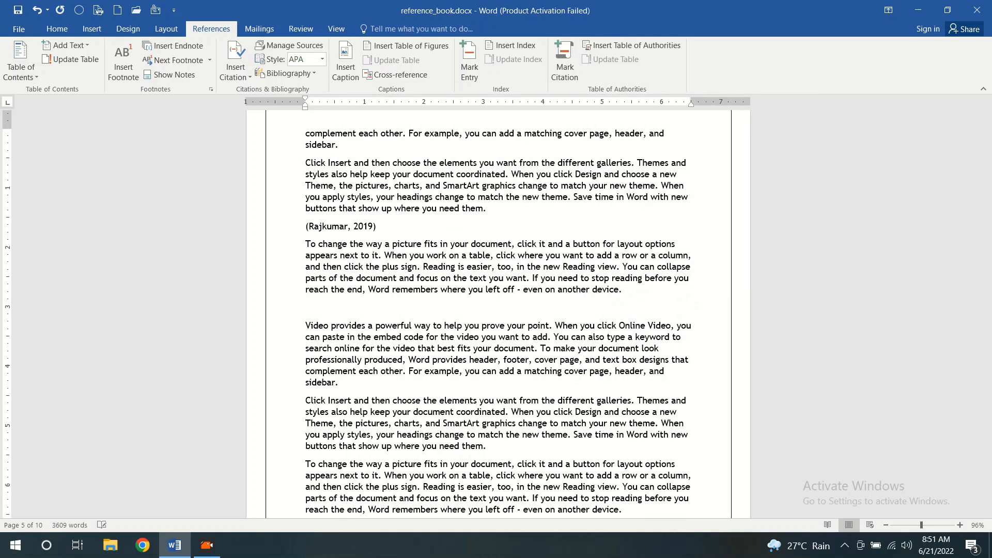
key("Return")
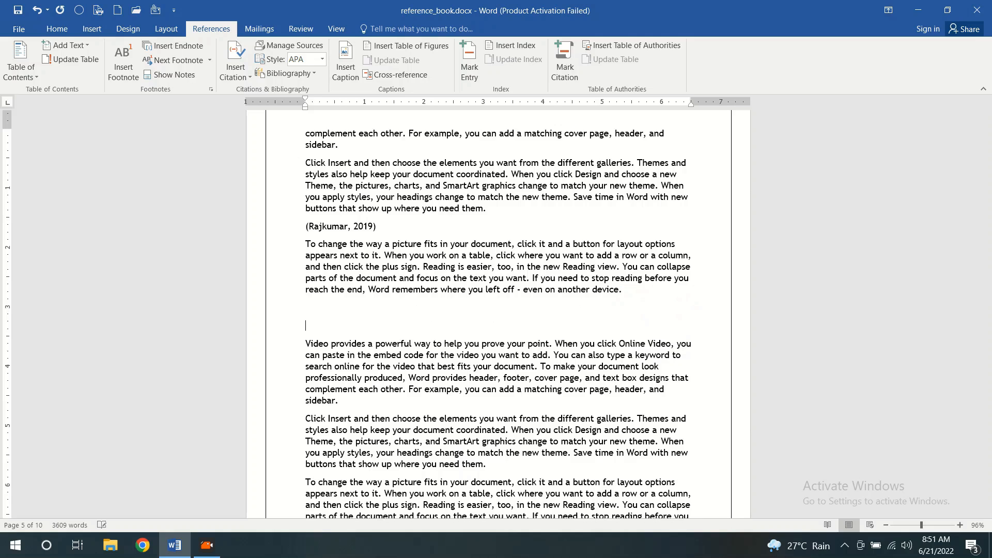
left_click(313, 75)
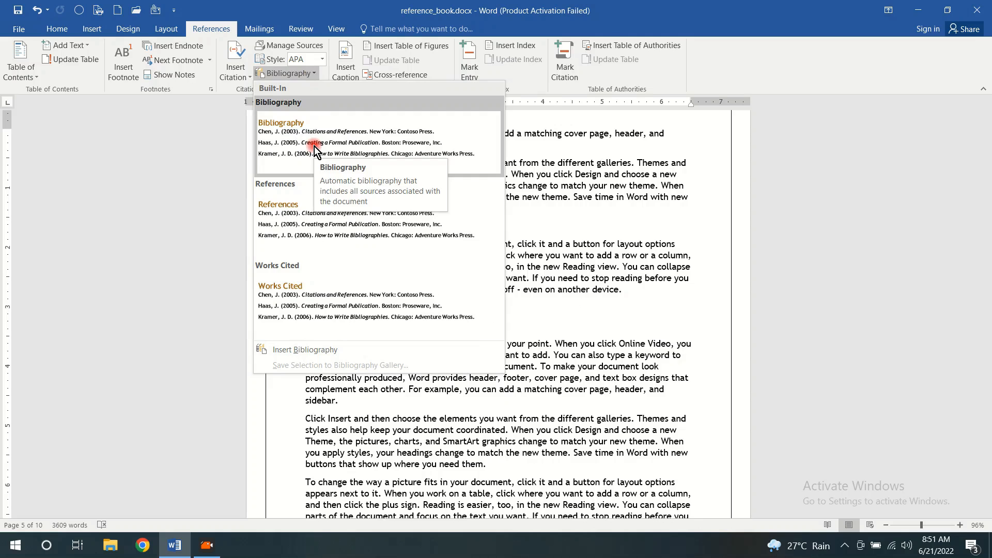
left_click(321, 350)
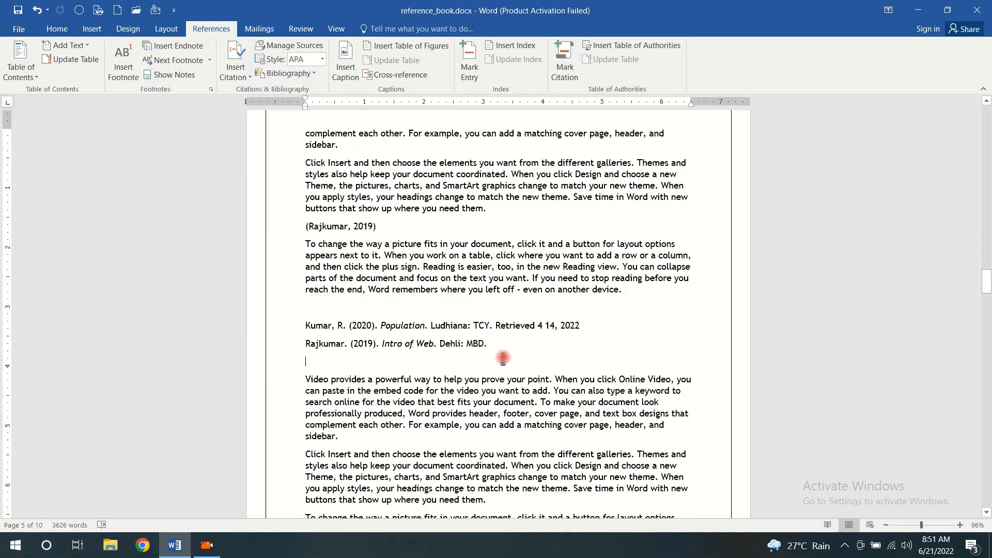
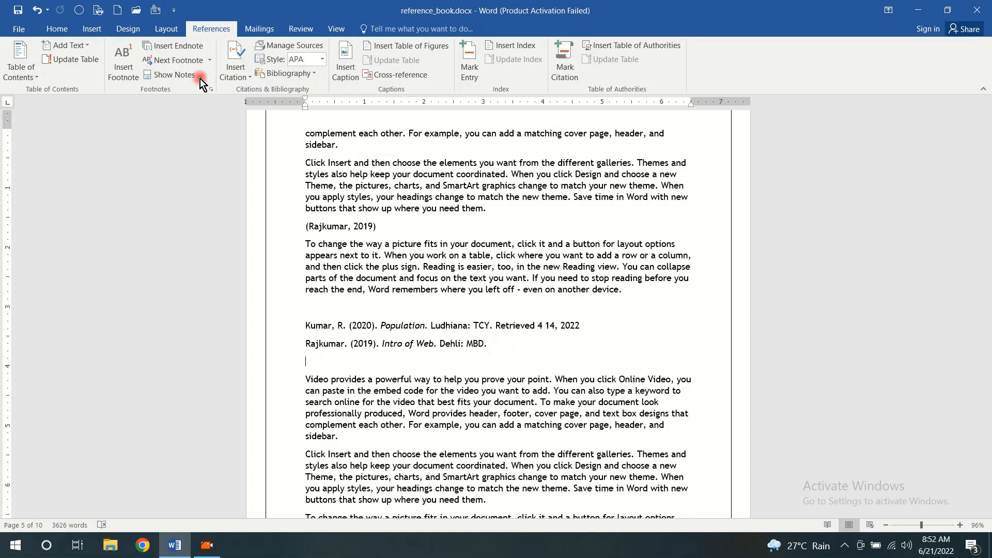
Review the master and current source lists in the Source Manager and preview the "Population" (2020) source's citation and bibliography entry
left_click(292, 46)
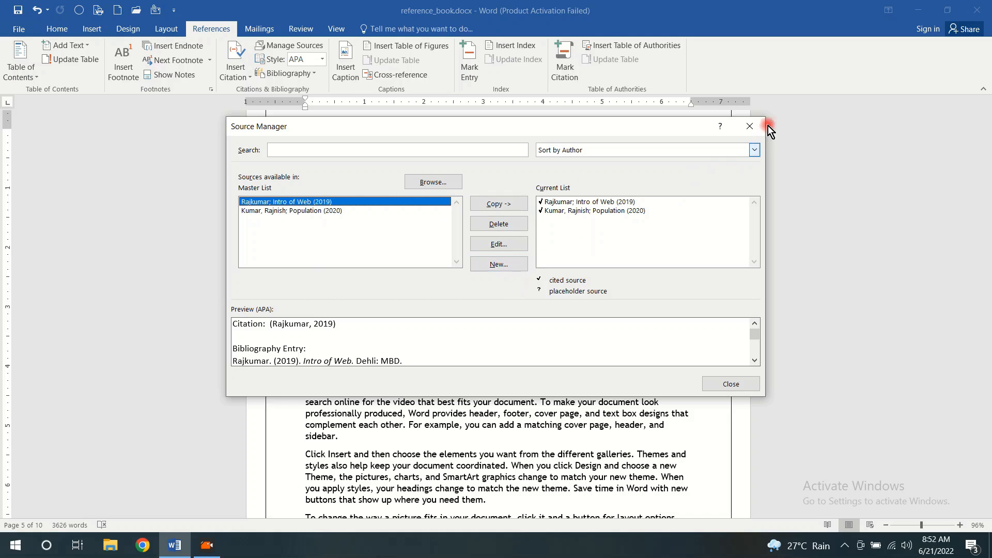
left_click(750, 126)
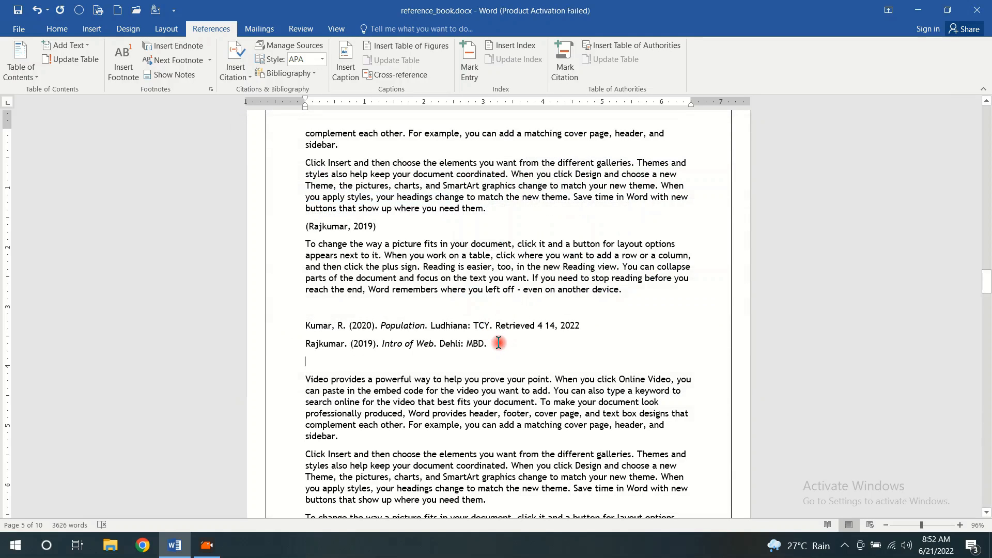
left_click(408, 339)
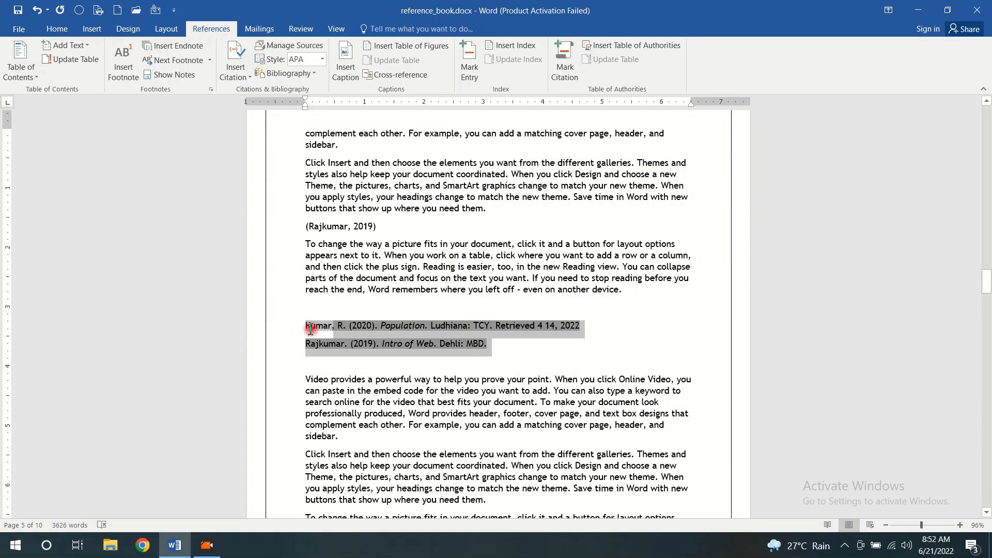
left_click(498, 330)
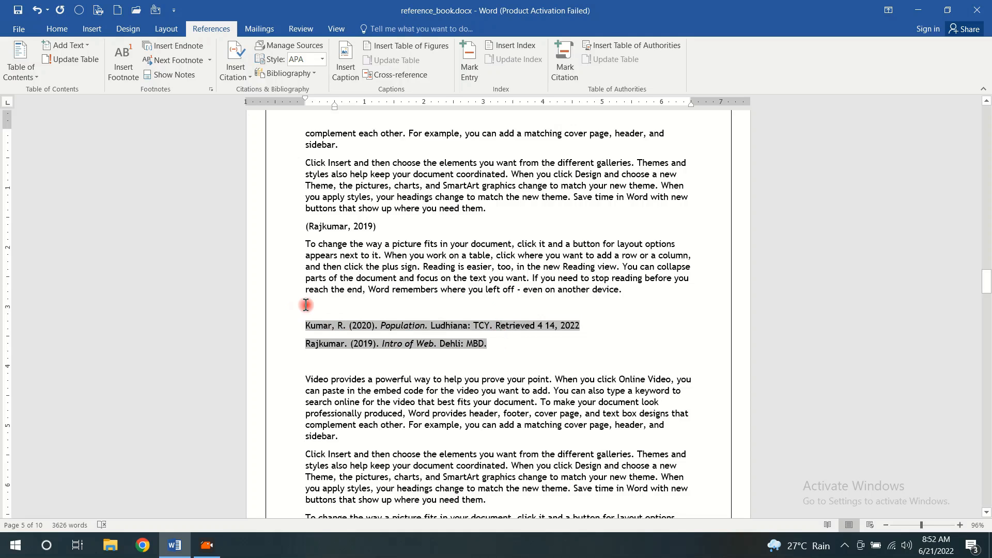
left_click(293, 50)
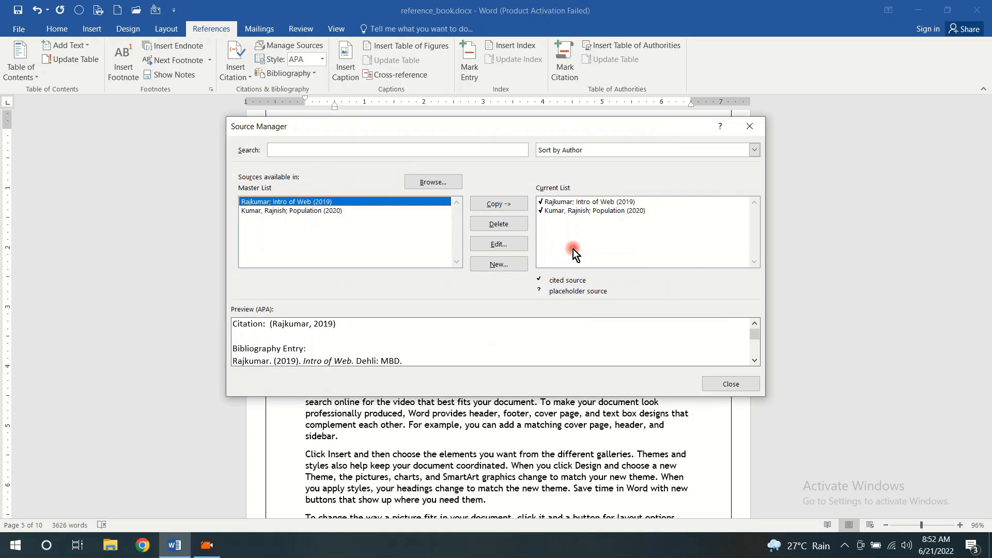
left_click(567, 201)
left_click(314, 211)
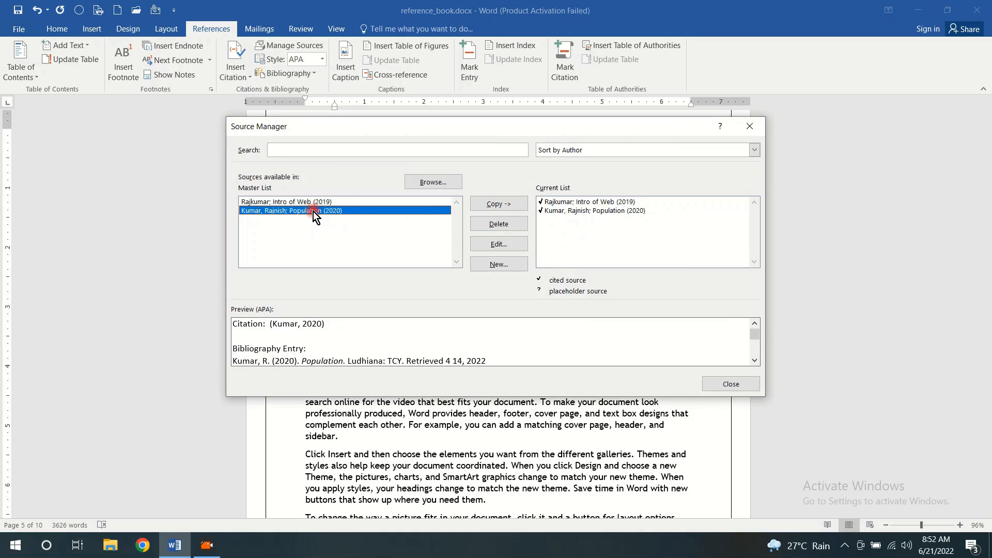
left_click(755, 360)
left_click(754, 359)
left_click(755, 360)
left_click(754, 360)
left_click_drag(755, 353, 748, 301)
left_click(750, 127)
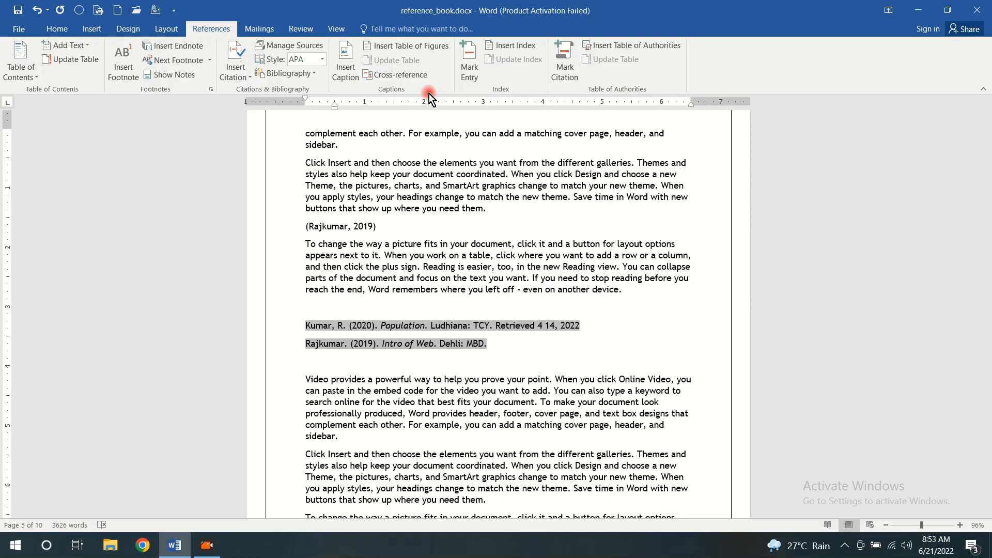
Add an empty line in Chapter - 1 before the paragraph beginning "To make your document look professionally produced"
scroll(989, 329, "up", 5)
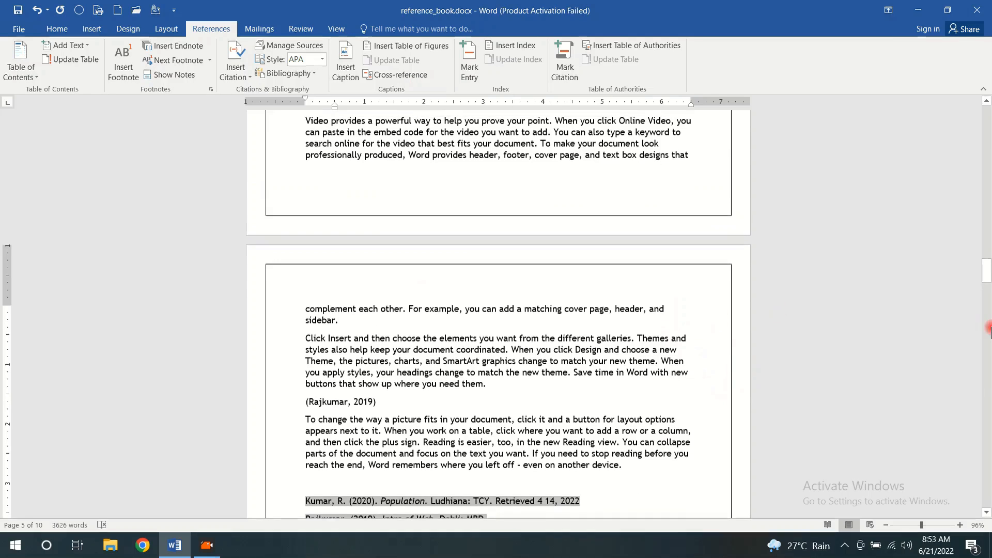
left_click_drag(987, 268, 968, 92)
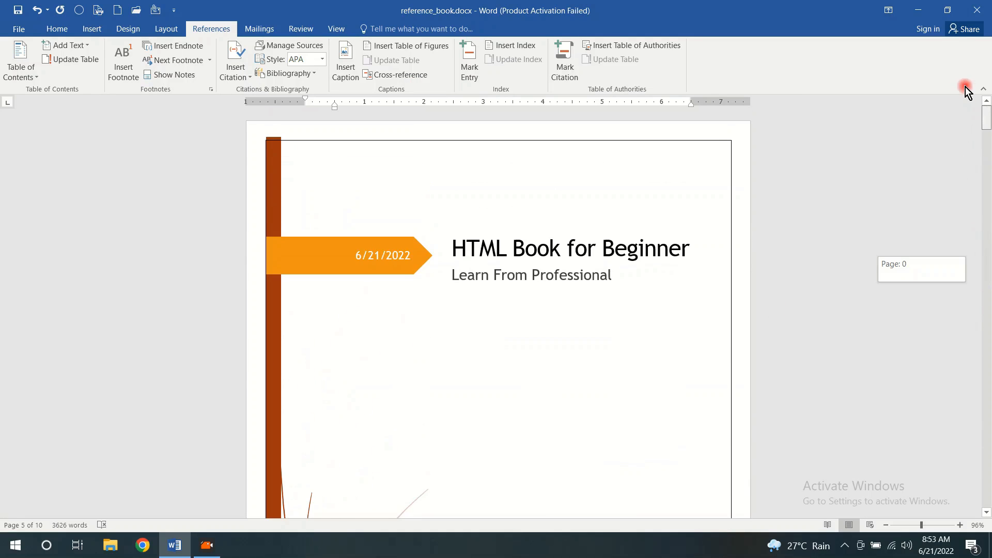
scroll(598, 279, "down", 15)
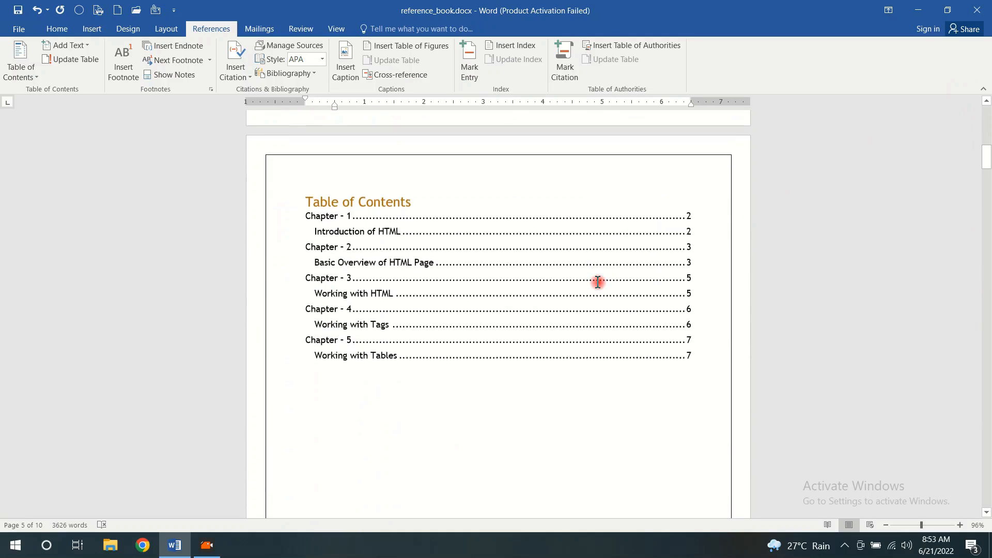
scroll(598, 282, "down", 1)
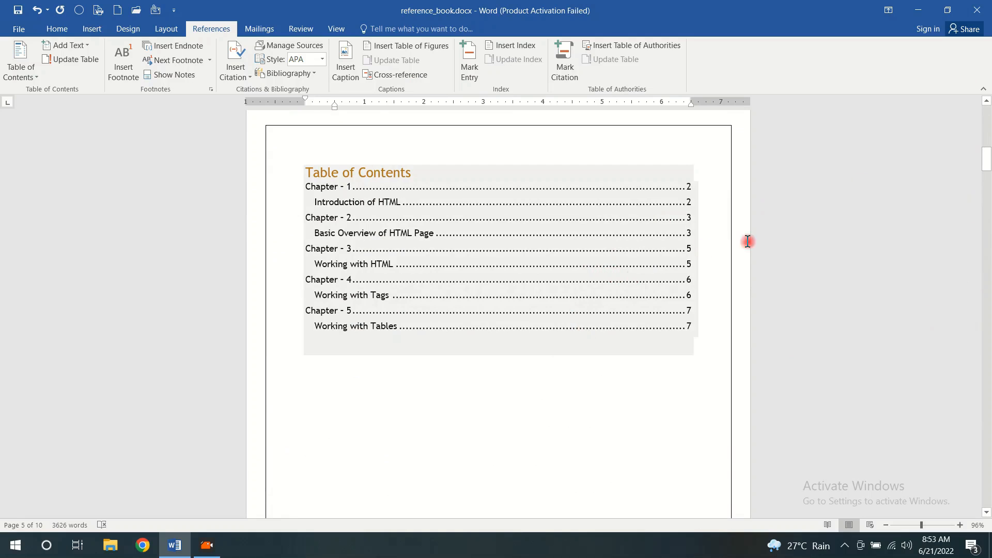
mouse_move(985, 157)
left_mouse_down()
mouse_move(985, 168)
mouse_move(987, 152)
left_mouse_up()
scroll(499, 259, "down", 5)
scroll(499, 259, "down", 15)
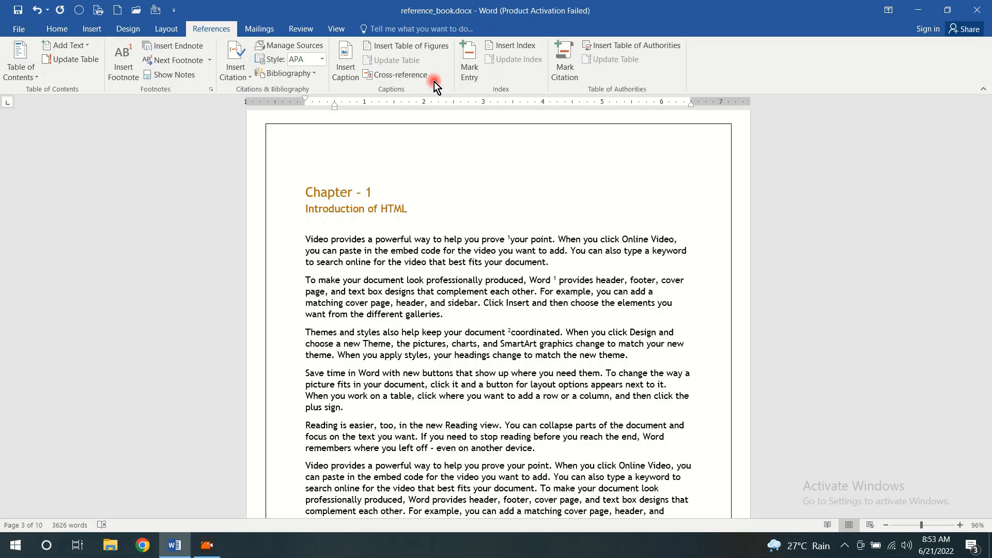
scroll(434, 81, "down", 3)
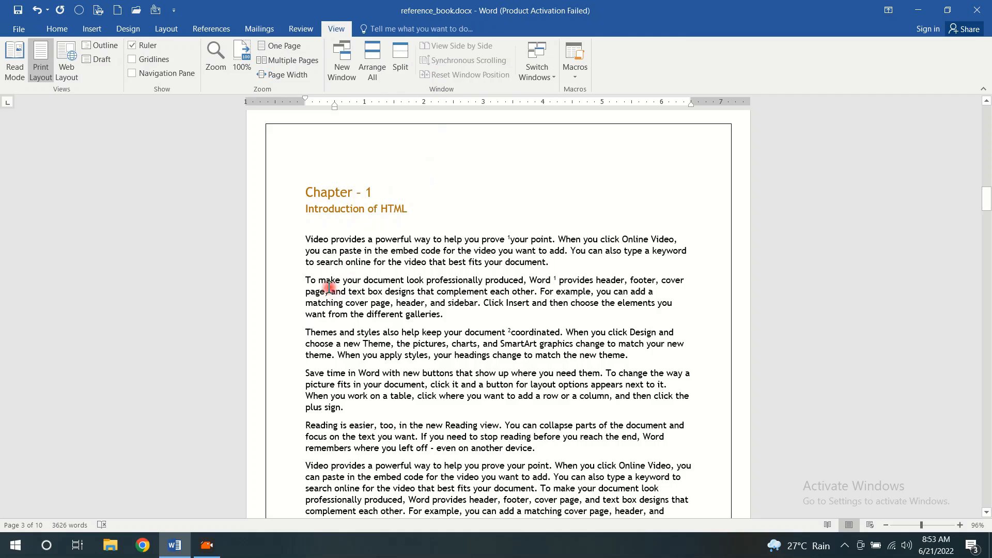
left_click(307, 283)
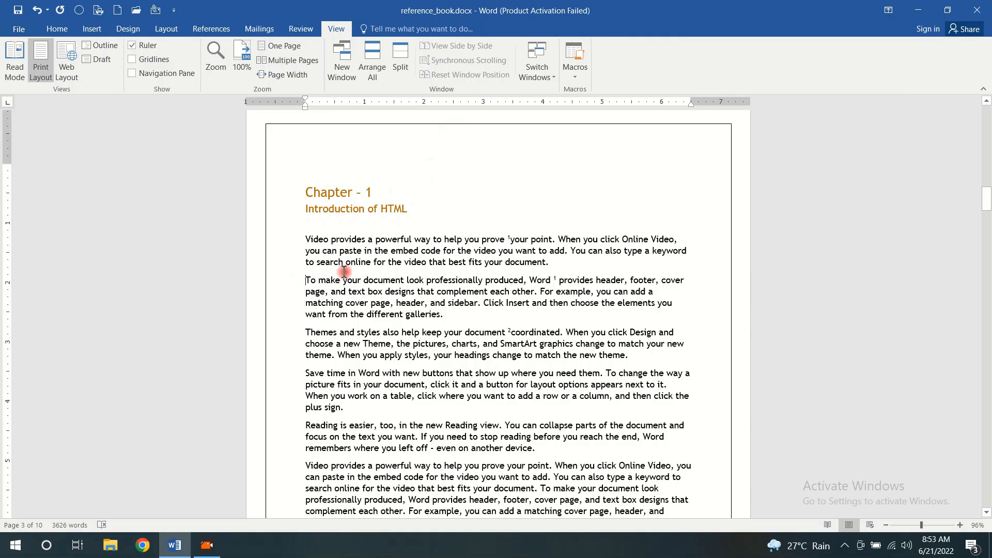
key("Return")
left_click(347, 279)
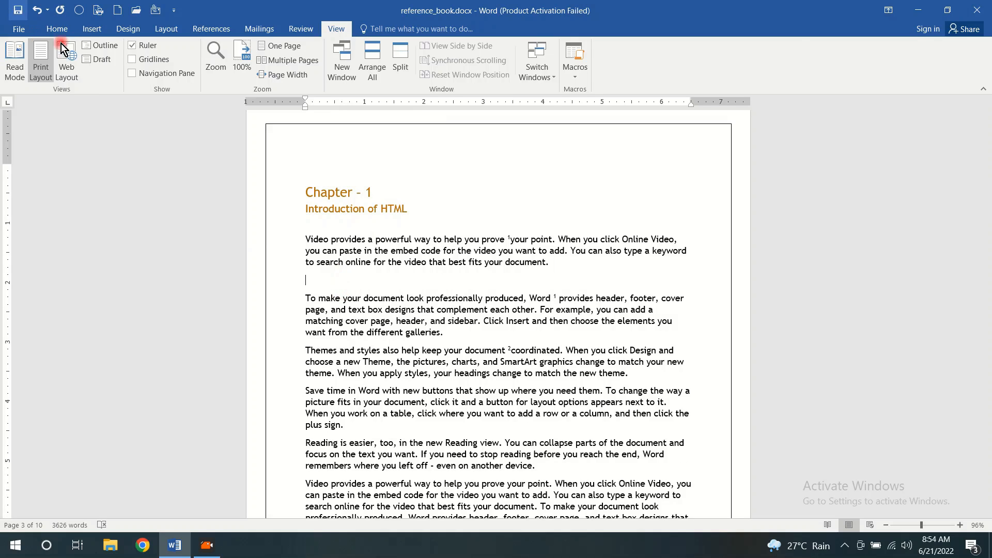
Insert a table of 10 columns and 8 rows at the empty line in Chapter - 1
left_click(93, 32)
left_click(95, 79)
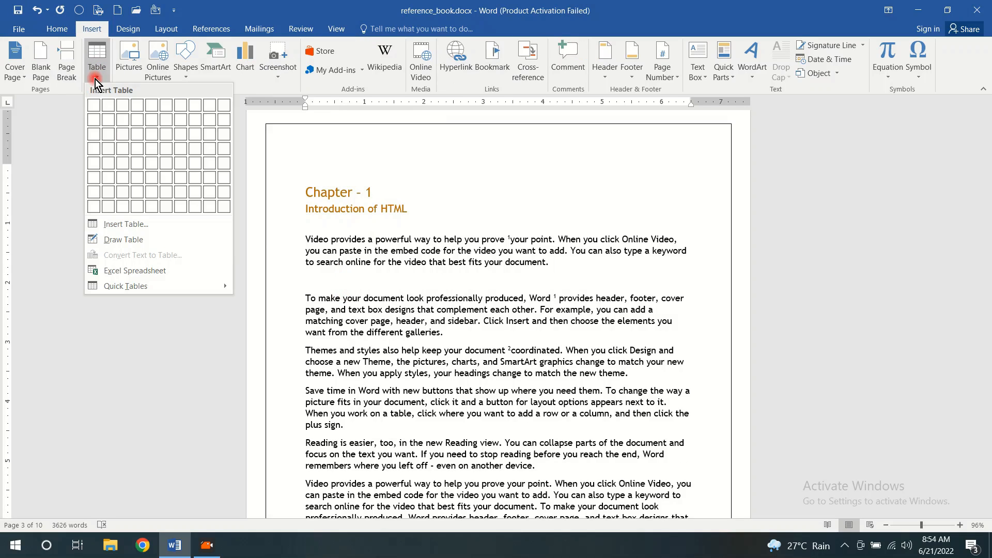
left_click(226, 209)
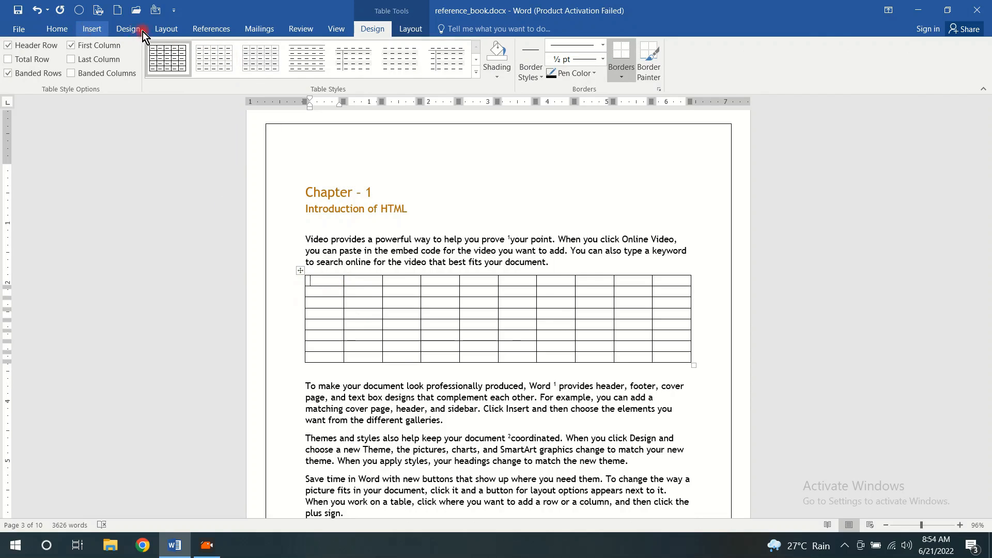
Start a caption for the whole table in Chapter - 1 and create the new caption label "my-table"
left_click(221, 30)
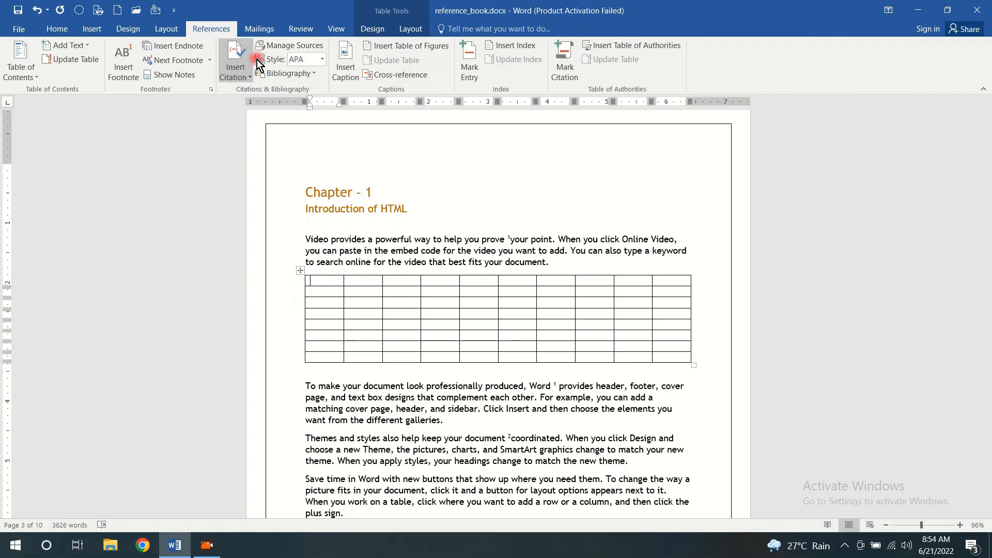
left_click(300, 272)
left_click(352, 71)
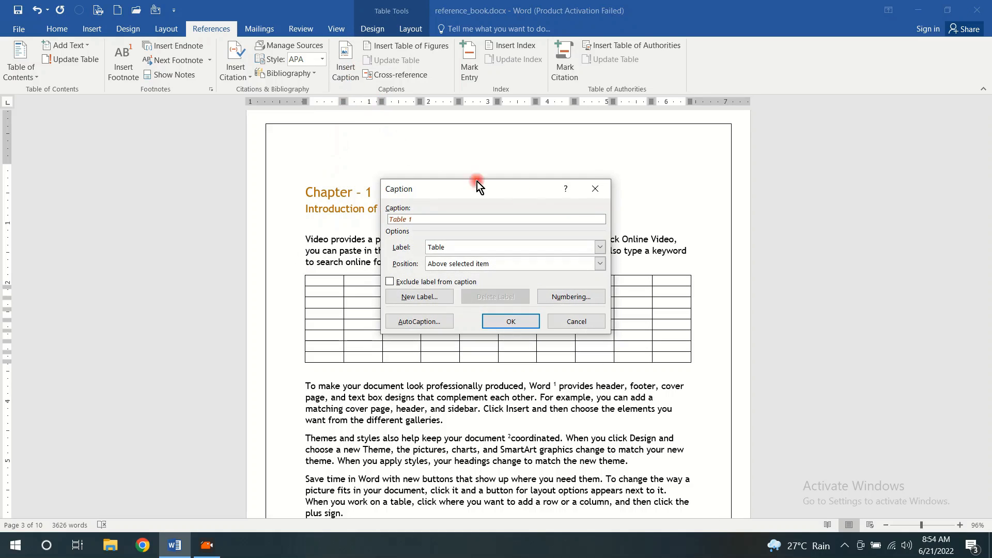
left_click(598, 191)
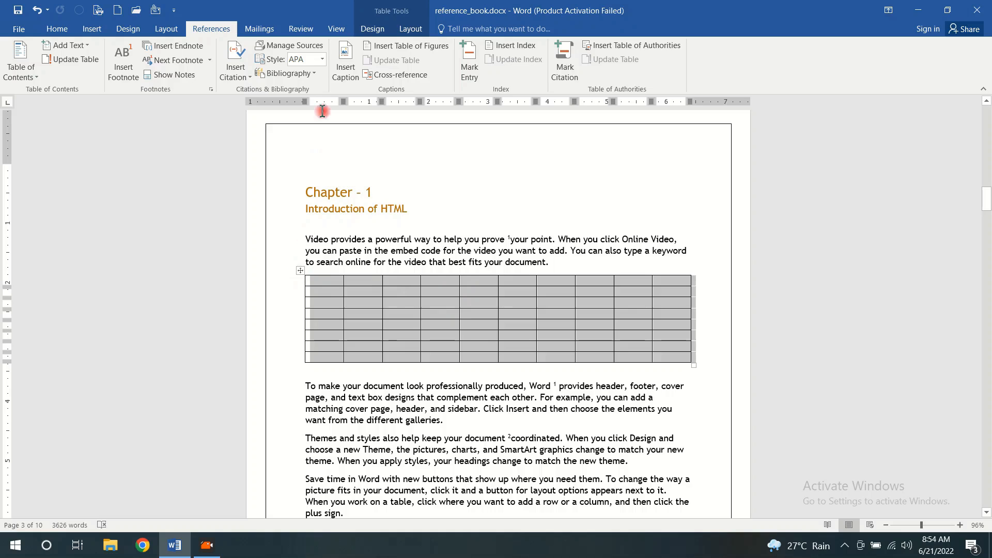
left_click(340, 69)
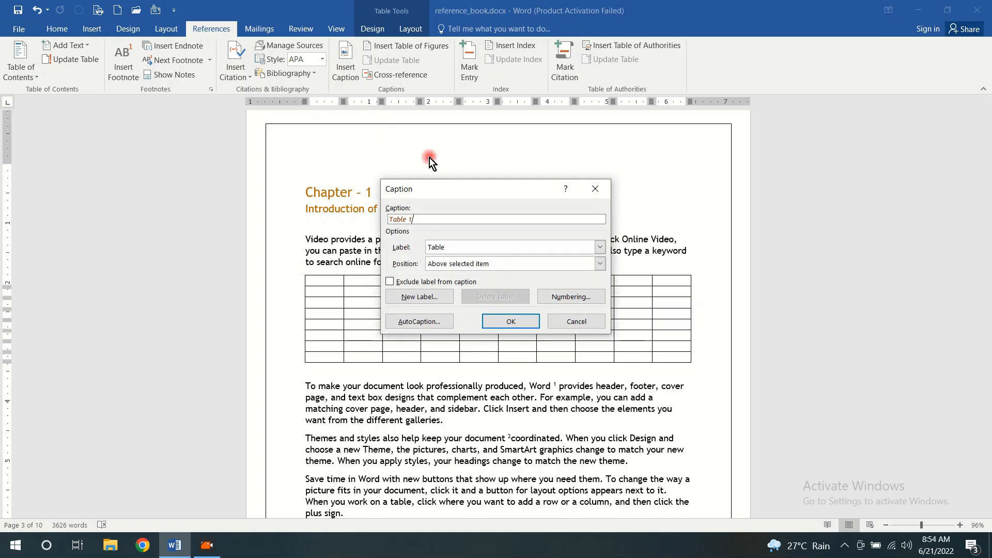
left_click_drag(472, 191, 545, 81)
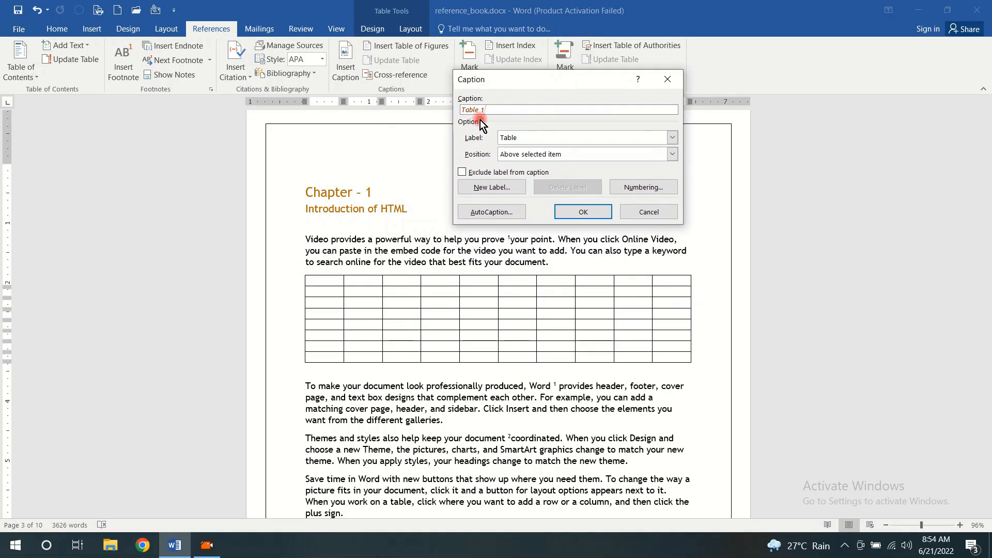
left_click_drag(489, 112, 480, 112)
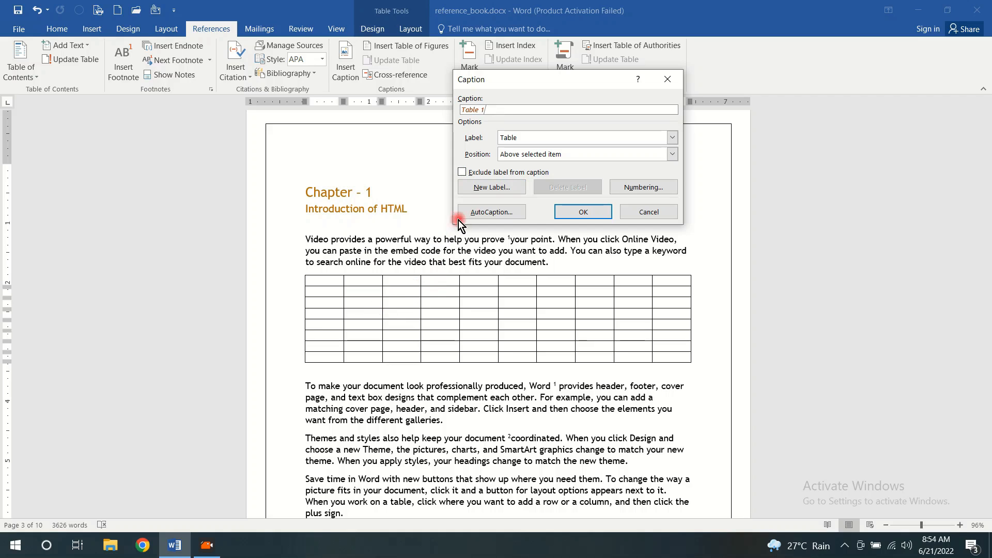
left_click(486, 187)
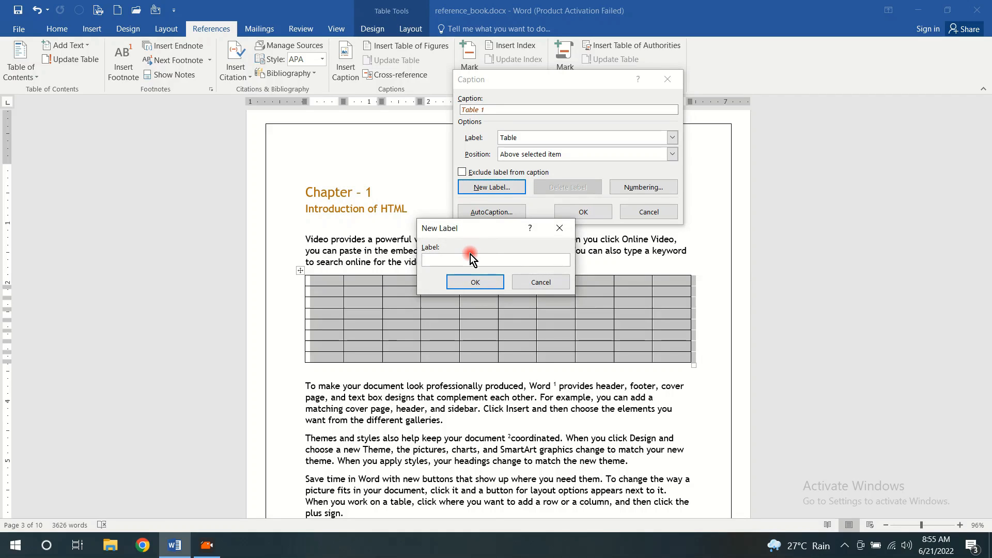
type("my-table")
left_click(474, 282)
left_click(494, 125)
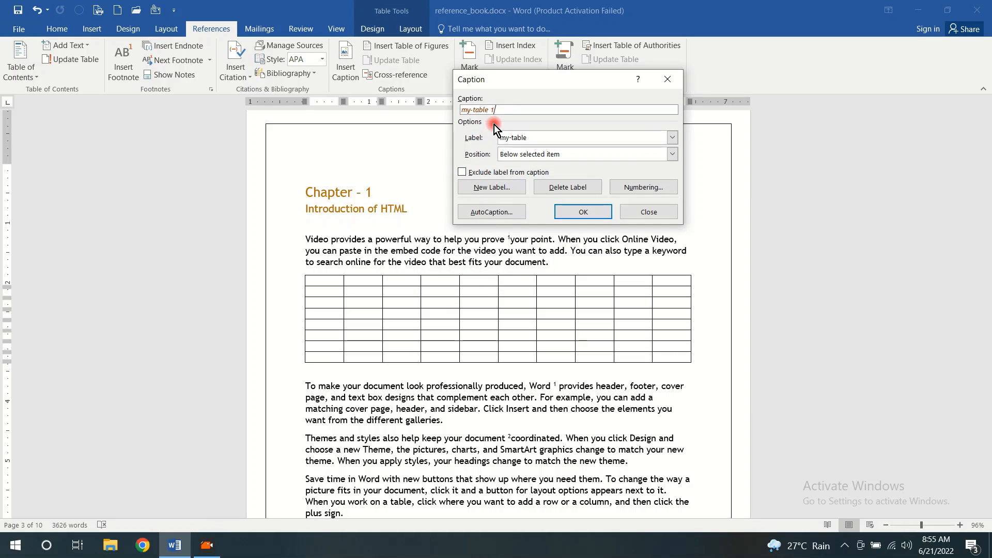
Insert the caption "my-table 1" below the table, with the label included in the caption
left_click(672, 137)
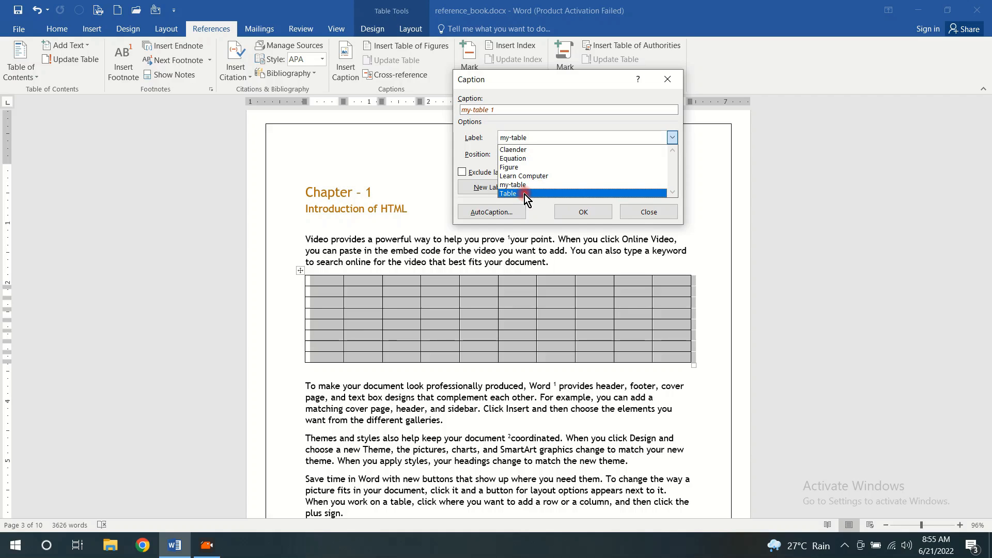
left_click(490, 129)
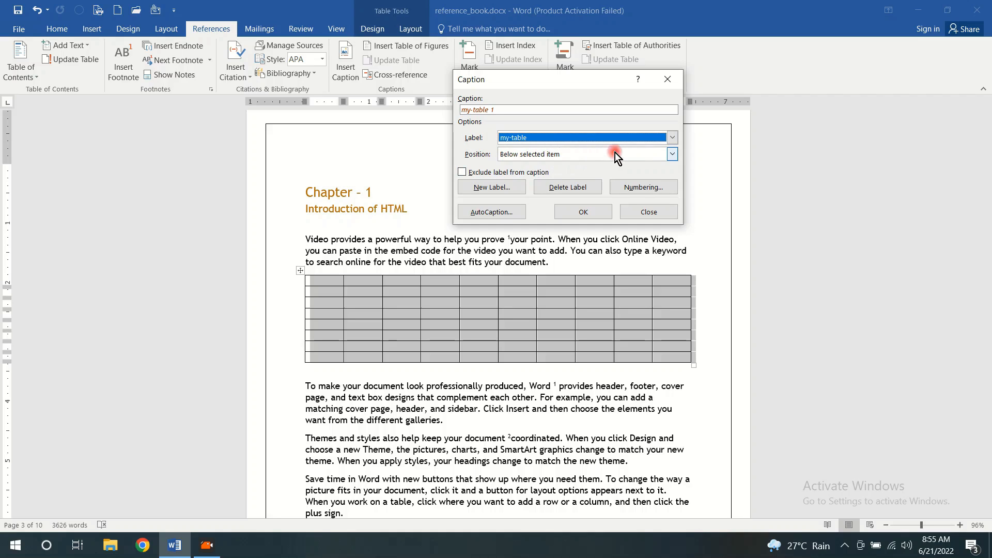
left_click(671, 155)
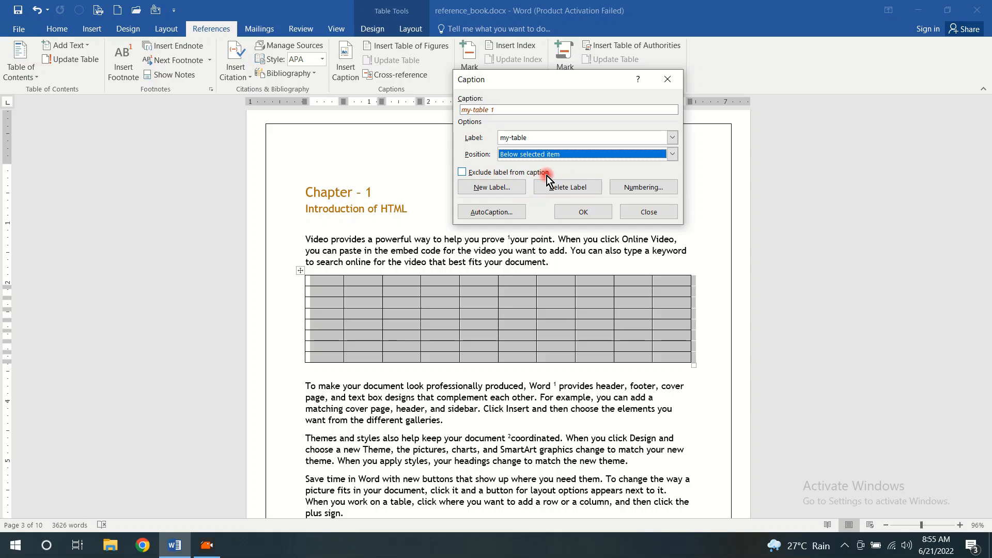
left_click(462, 172)
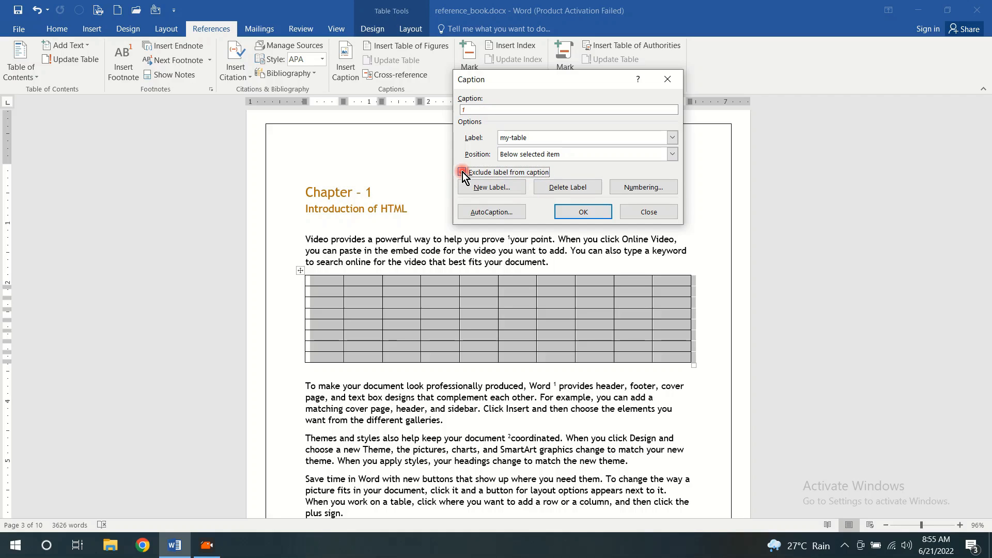
left_click(461, 110)
left_click(461, 173)
left_click(583, 212)
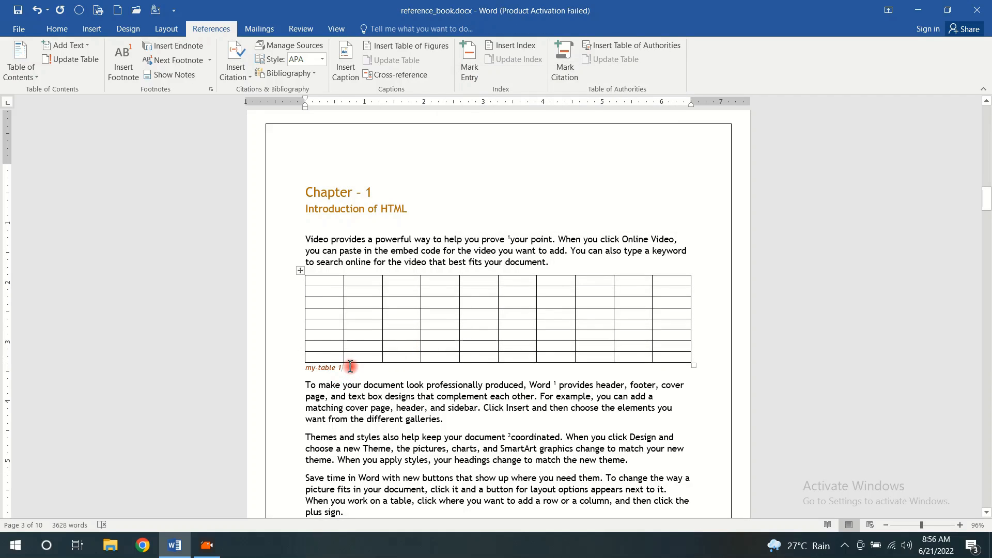
Centre the "my-table 1" caption under the table and increase its font size to 14
left_click_drag(350, 366, 313, 369)
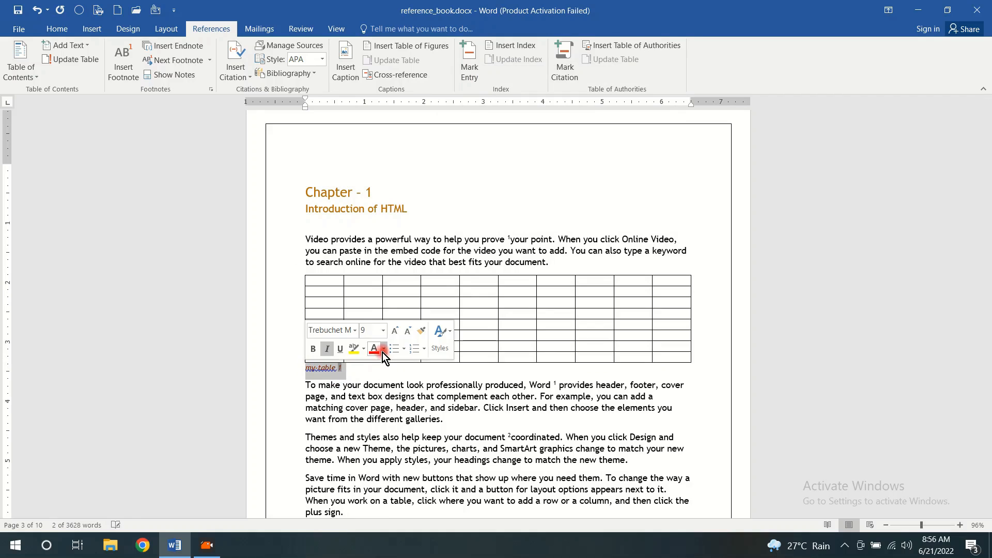
left_click(56, 29)
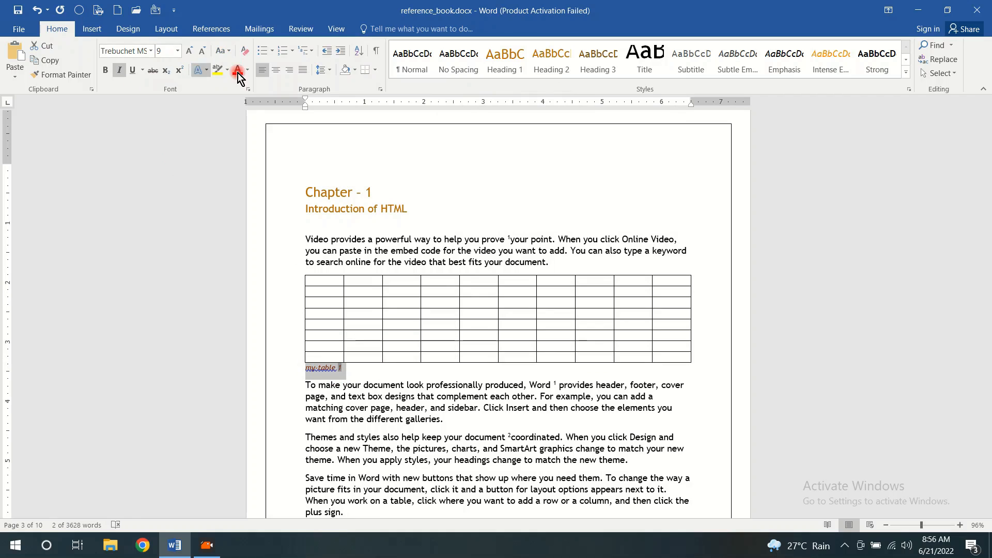
left_click(276, 71)
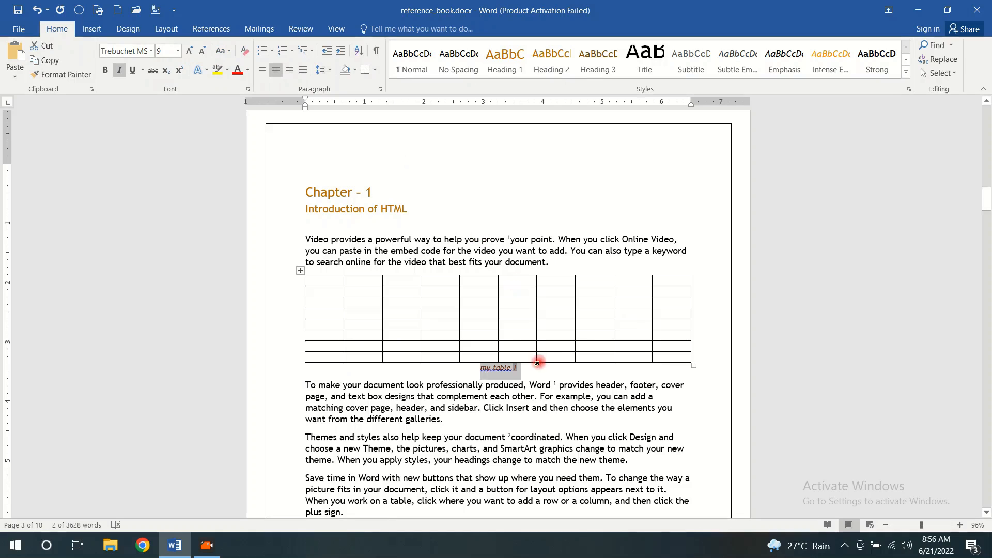
left_click(191, 52)
left_click(190, 51)
left_click(190, 52)
left_click(190, 52)
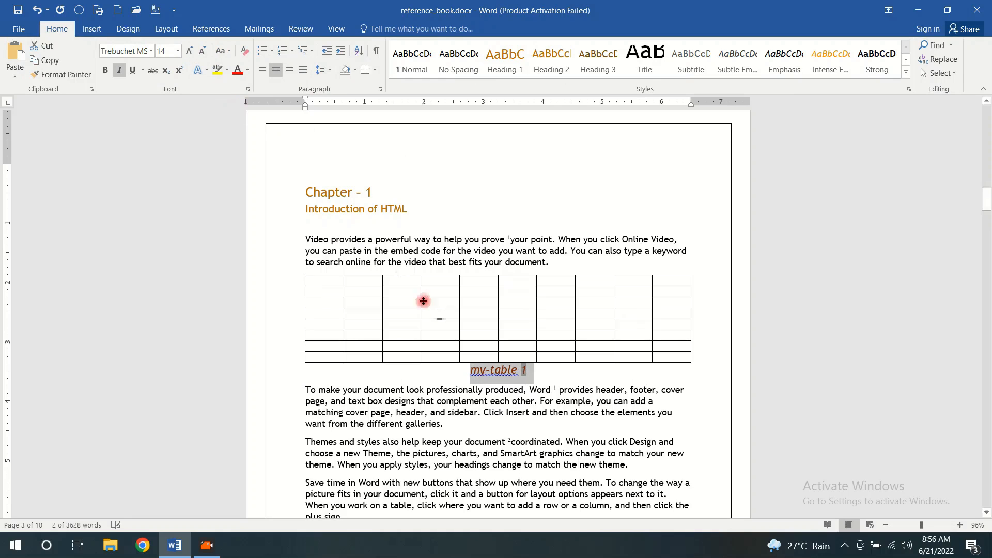
Insert a table of 10 columns and 8 rows on a new line after the first paragraph of page 5
left_click(537, 376)
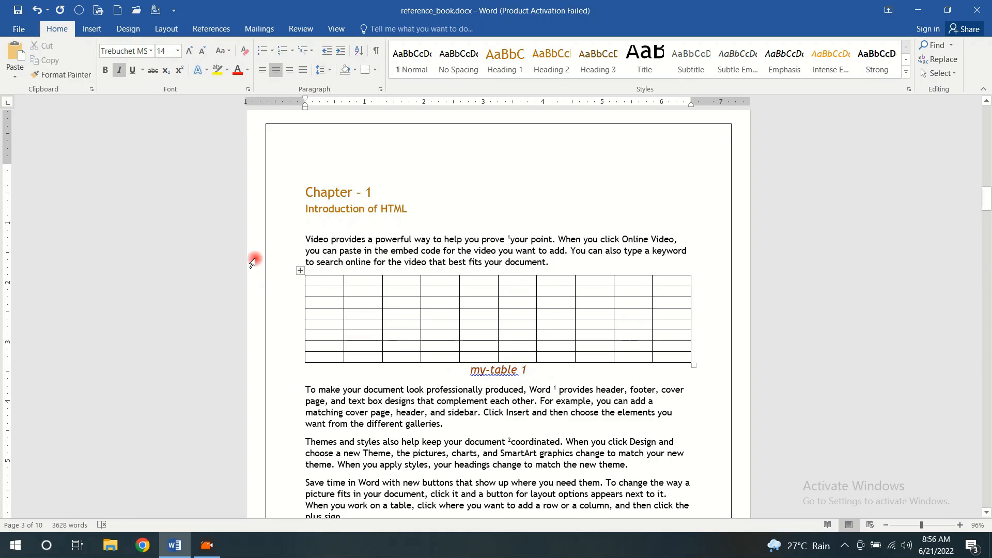
scroll(411, 268, "down", 10)
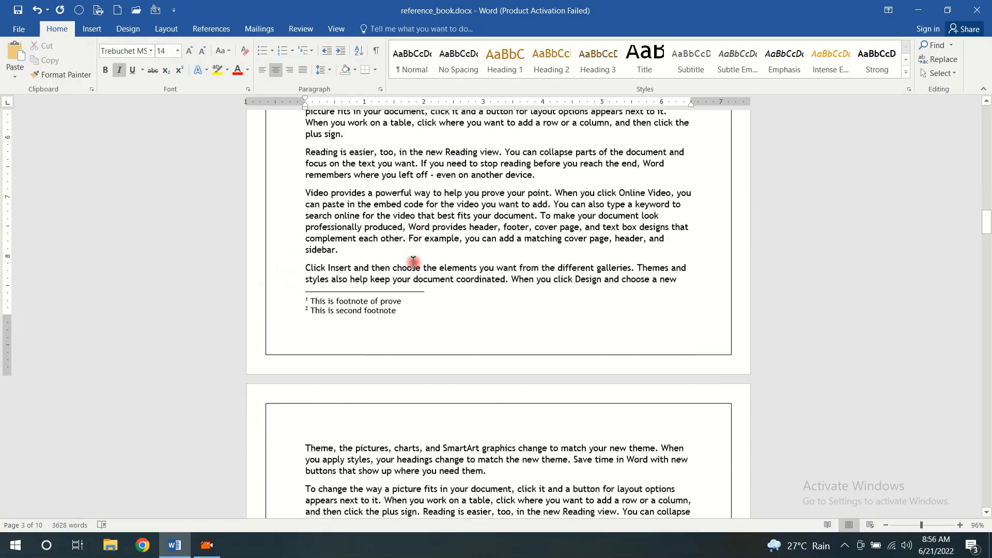
scroll(413, 261, "down", 15)
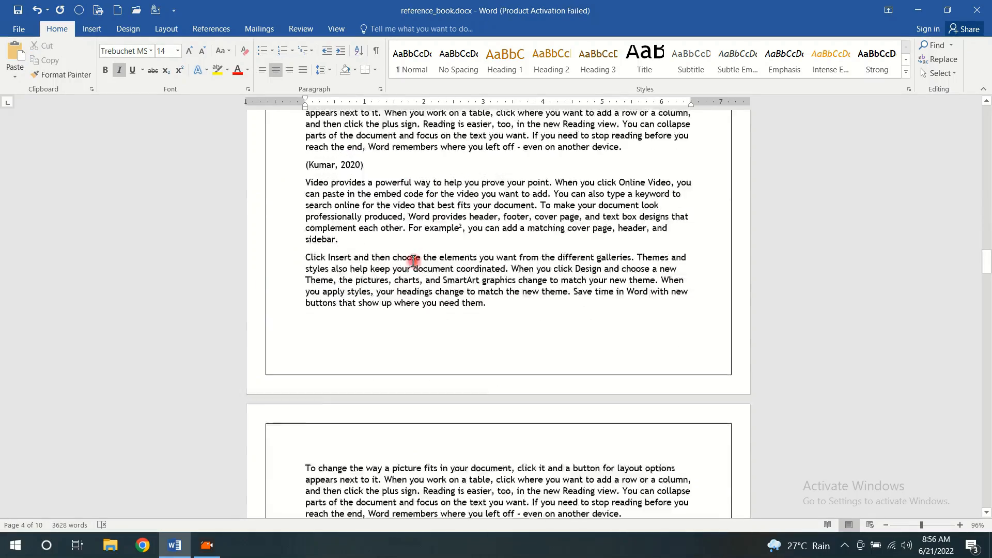
scroll(413, 260, "down", 1)
left_click(625, 271)
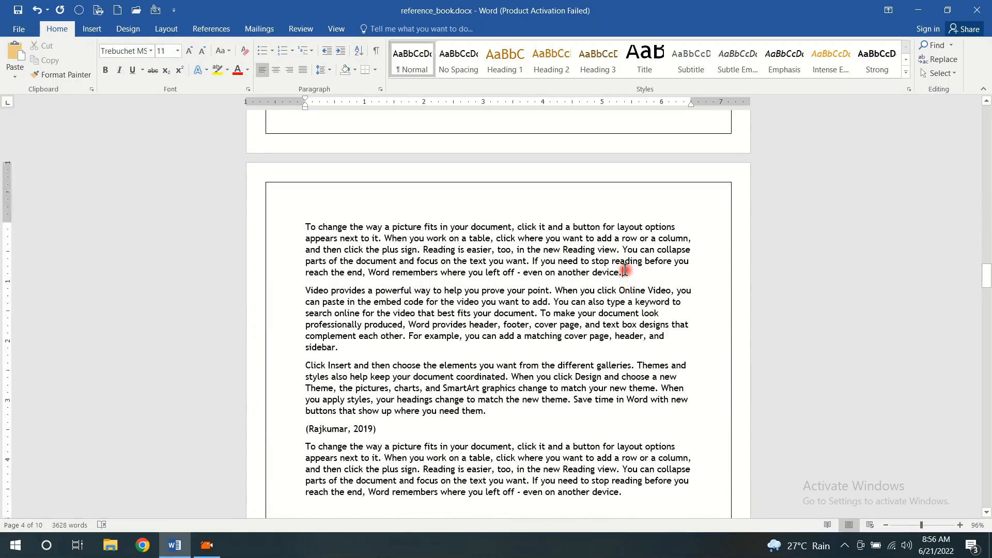
key("Return")
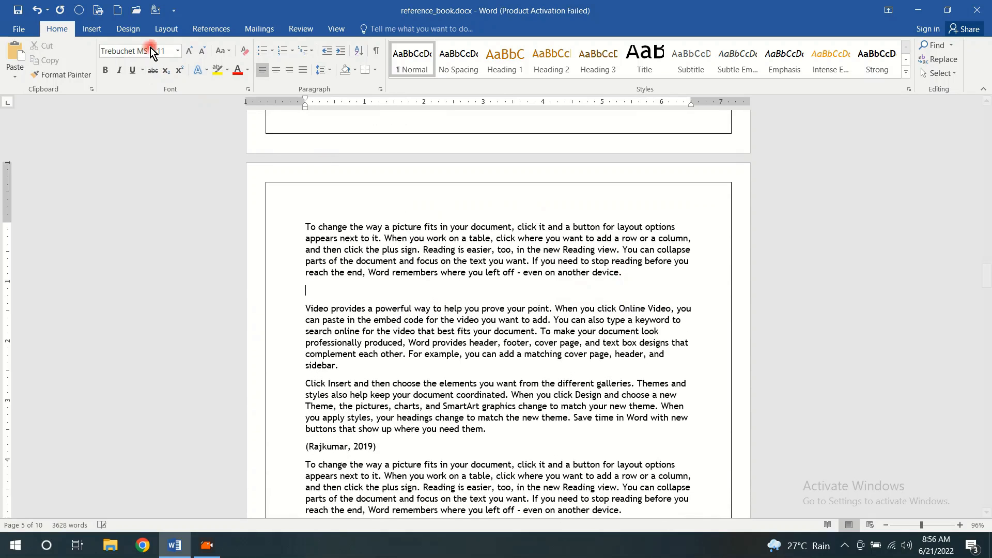
left_click(103, 36)
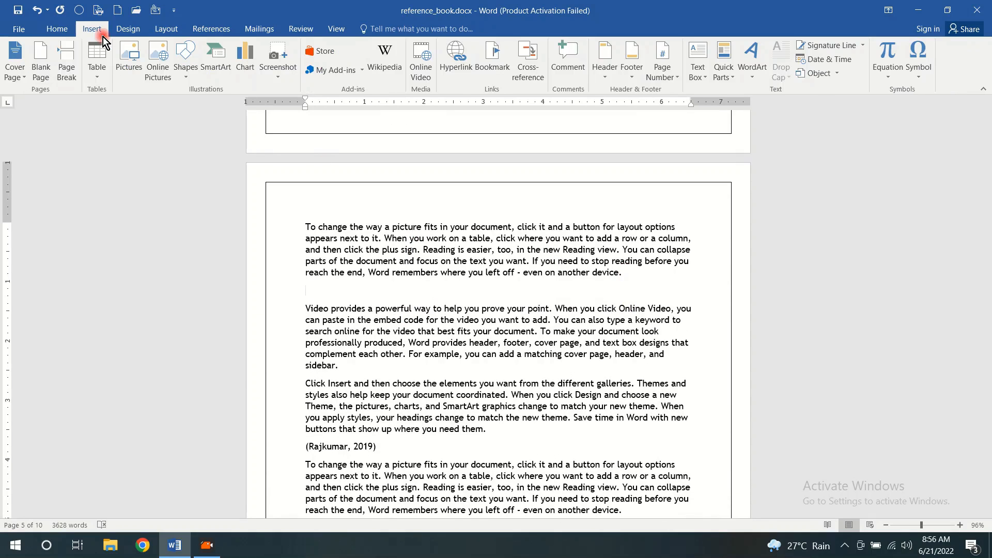
left_click(98, 76)
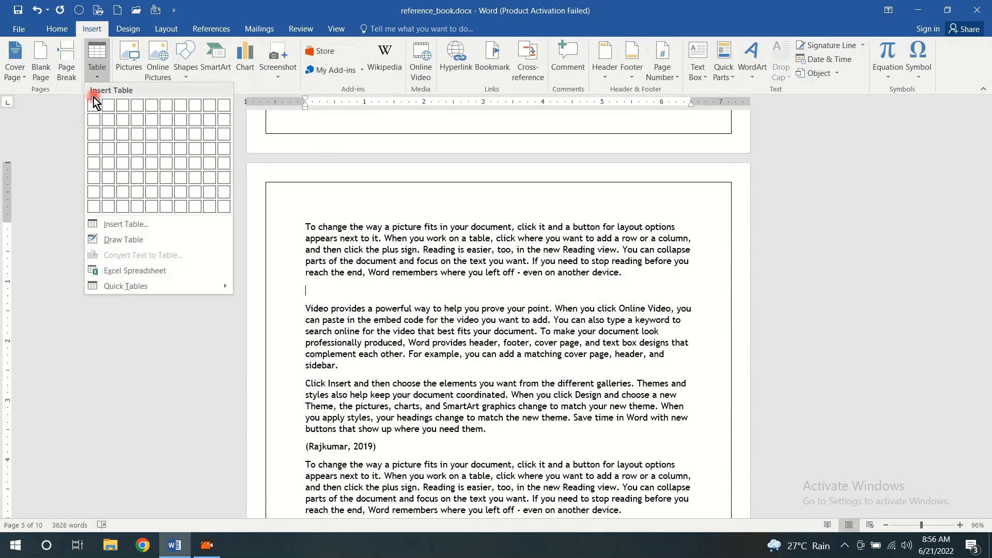
left_click(225, 206)
Caption the whole new table on page 5 with the label "my-table", positioned below the table
left_click(301, 281)
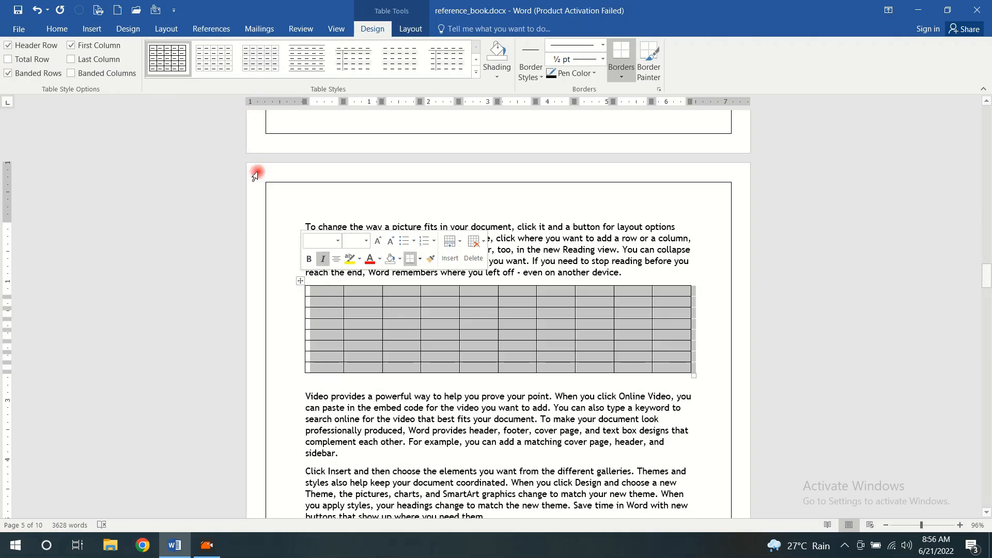
left_click(211, 29)
left_click(343, 77)
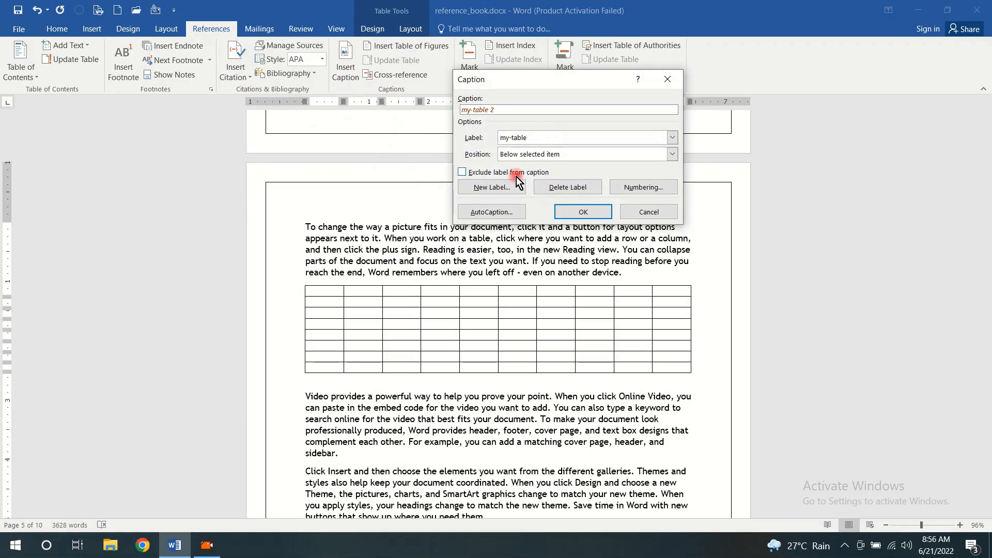
left_click(583, 212)
Insert the built-in Expansion of a Sum equation on a new line after the first paragraph of page 6
scroll(564, 235, "down", 10)
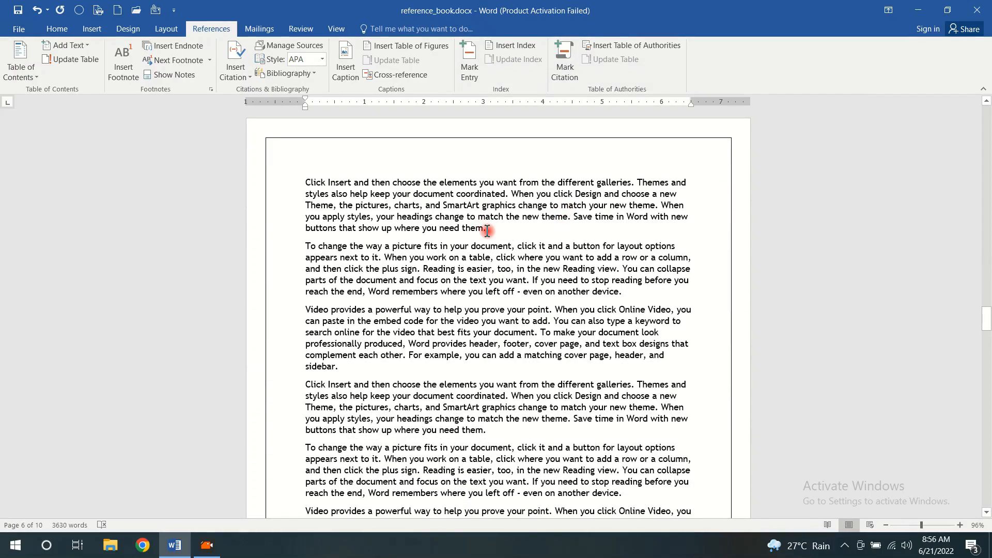
left_click(487, 231)
key("Return")
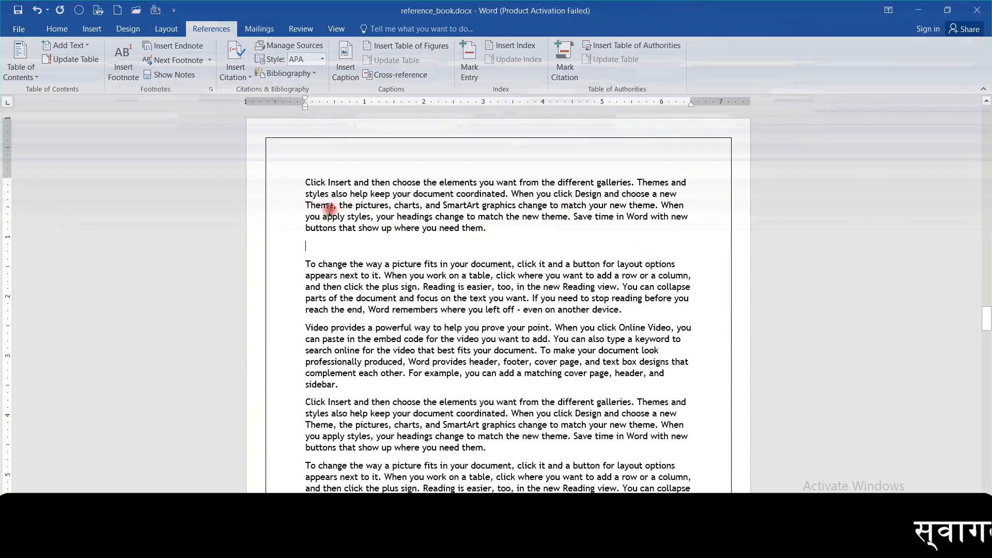
left_click(90, 30)
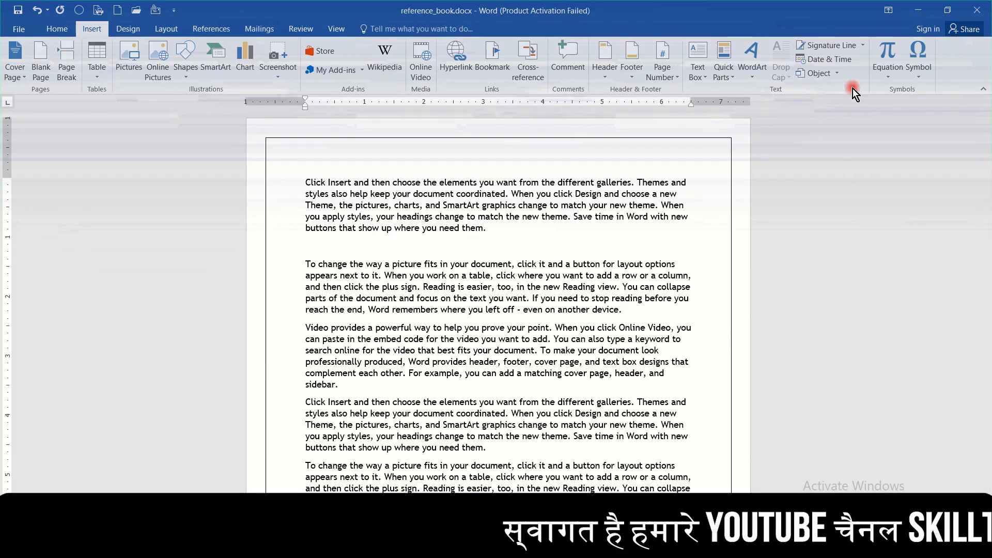
left_click(886, 77)
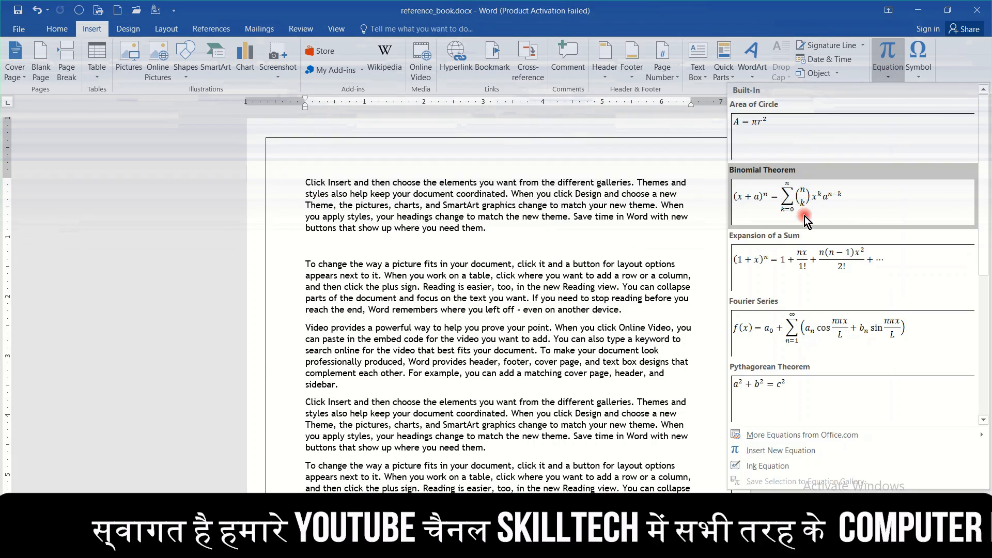
left_click(797, 278)
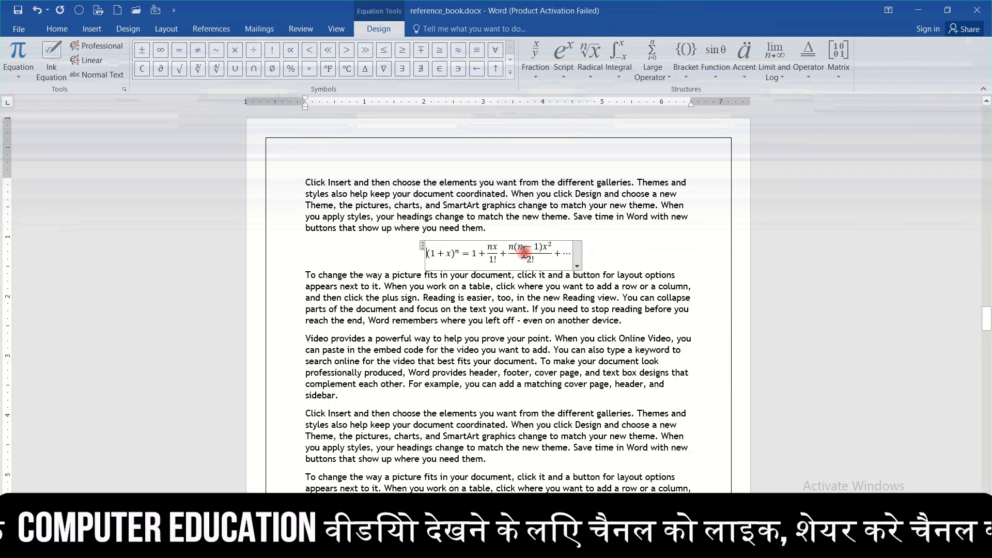
Caption the whole Expansion of a Sum equation with the label "Equation", positioned above the equation
left_click(423, 247)
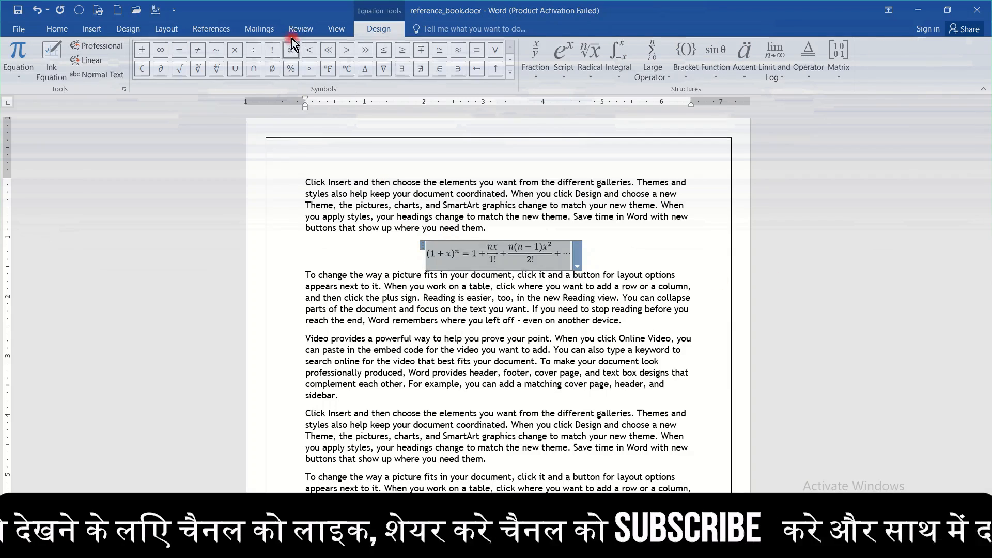
left_click(223, 24)
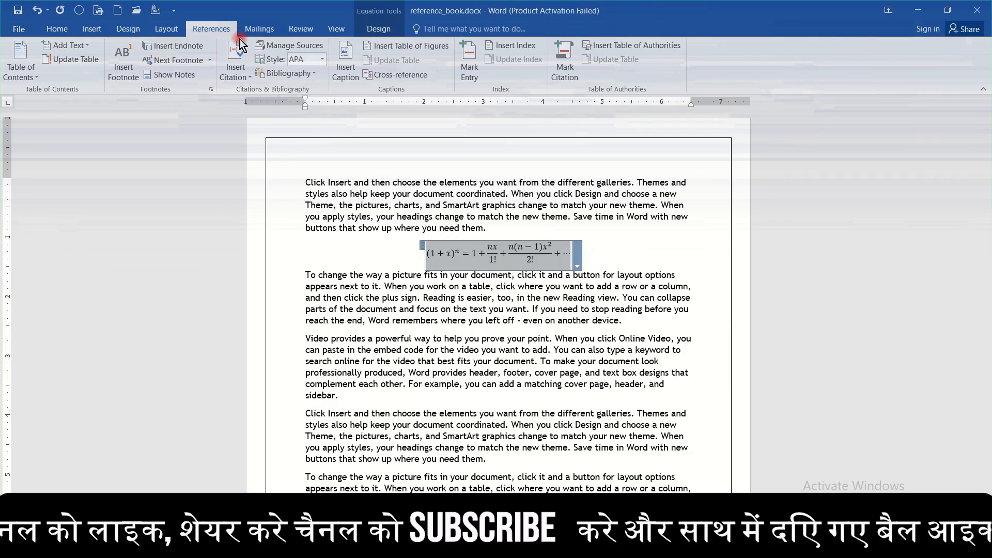
left_click(343, 69)
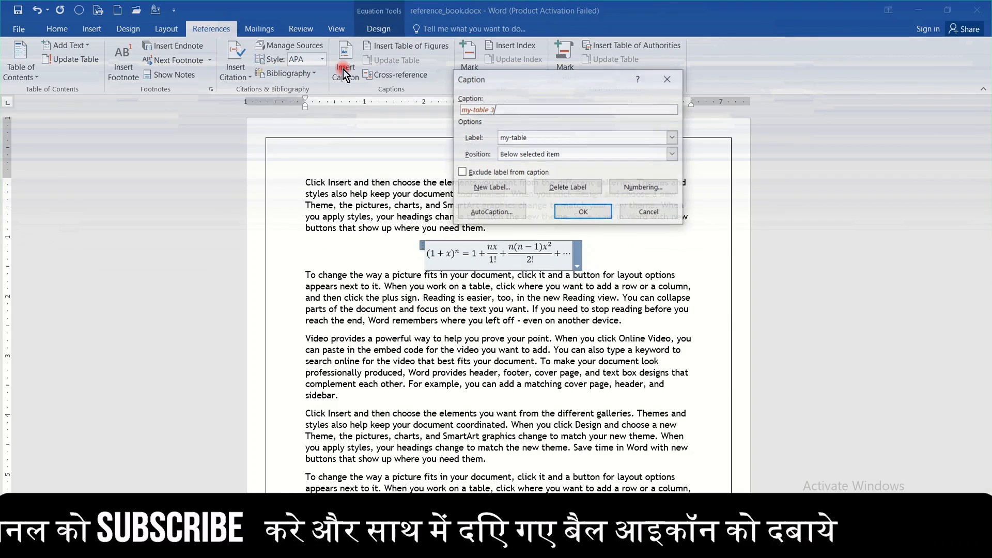
left_click(556, 137)
left_click(536, 159)
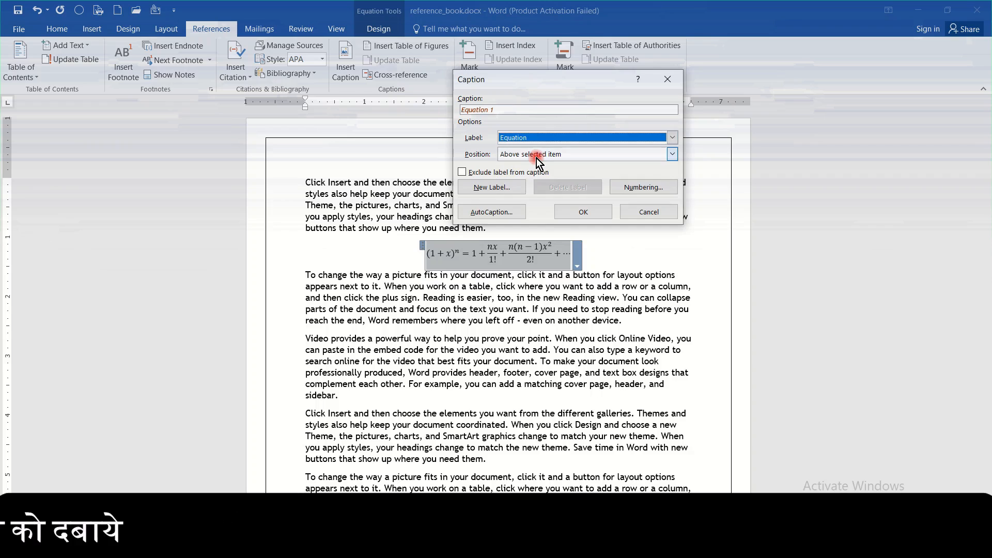
left_click(560, 215)
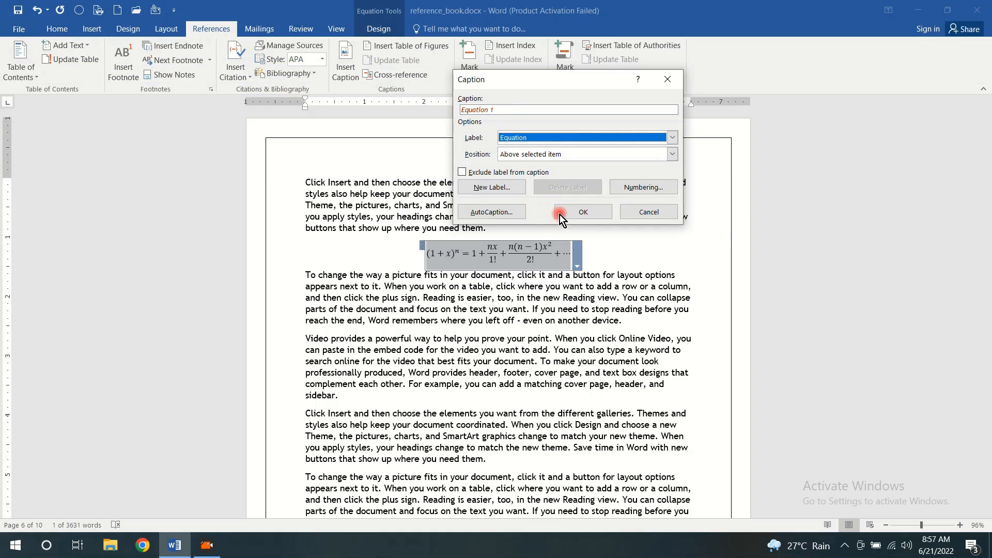
left_click(583, 215)
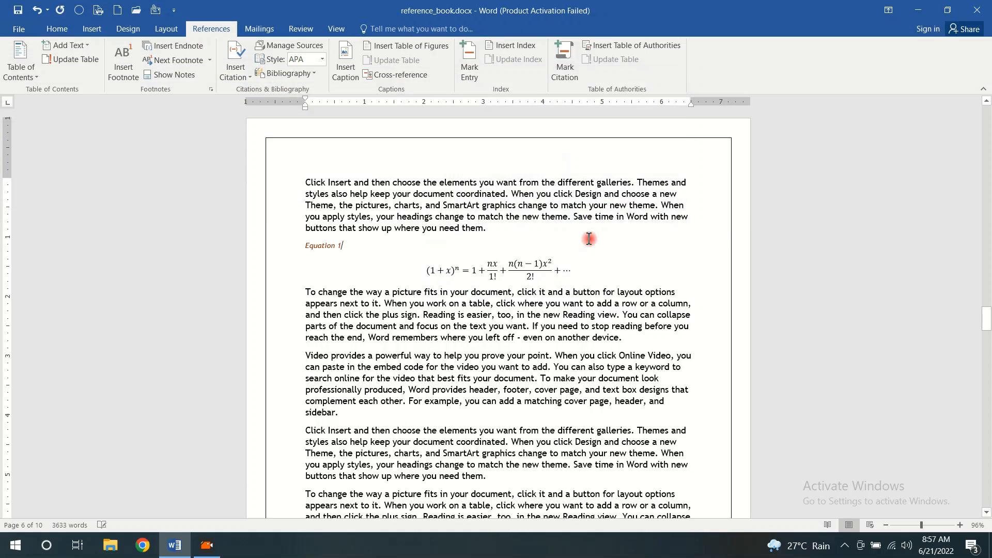
Insert the built-in Binomial Theorem equation on a new line after the paragraph that begins page 7
scroll(589, 239, "down", 15)
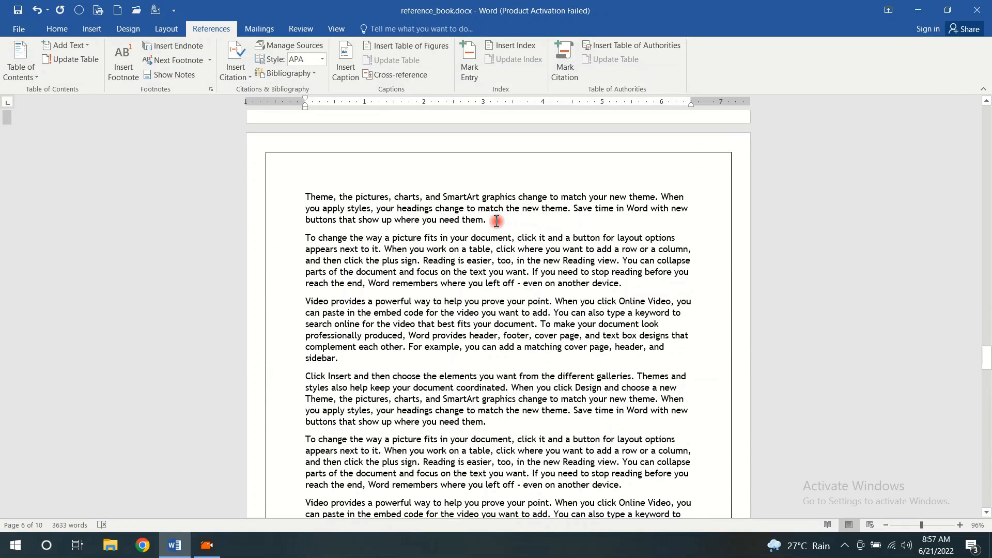
left_click(496, 220)
key("Return")
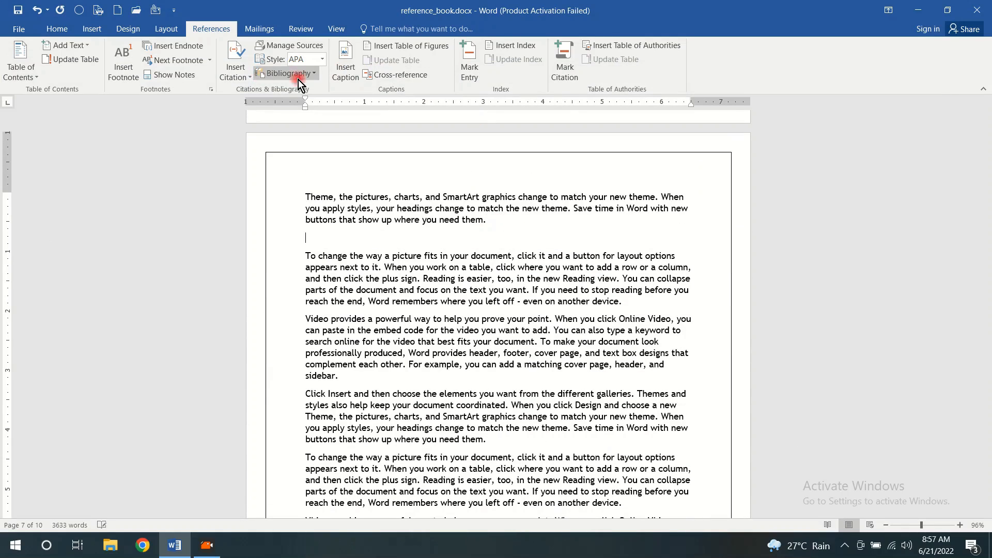
left_click(89, 29)
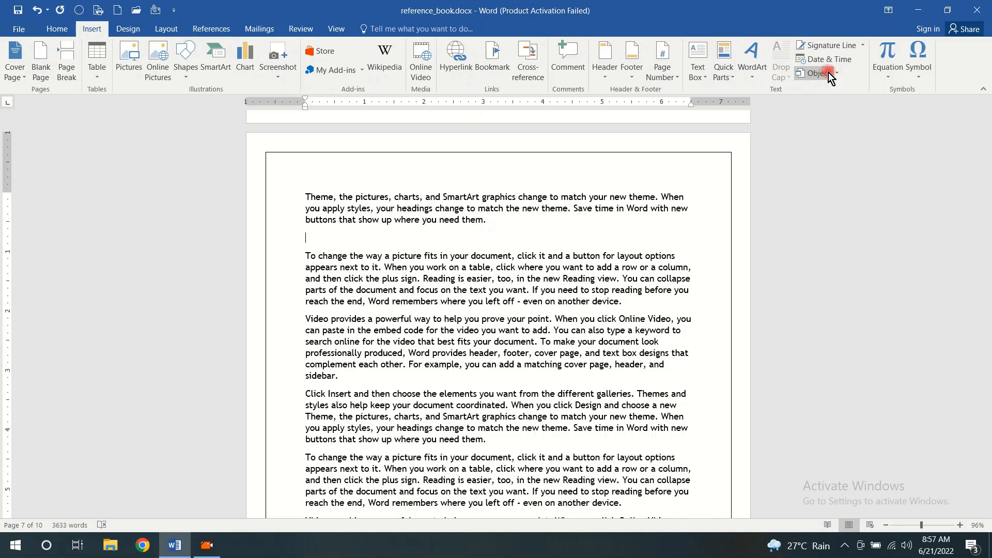
left_click(888, 76)
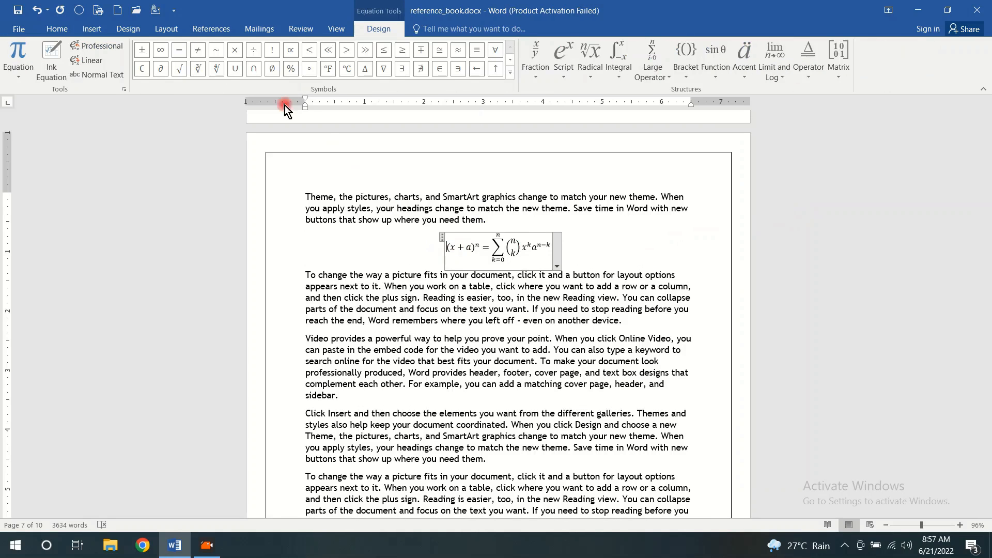
Insert a caption with the label "Equation" at the Binomial Theorem equation on page 7
left_click(217, 30)
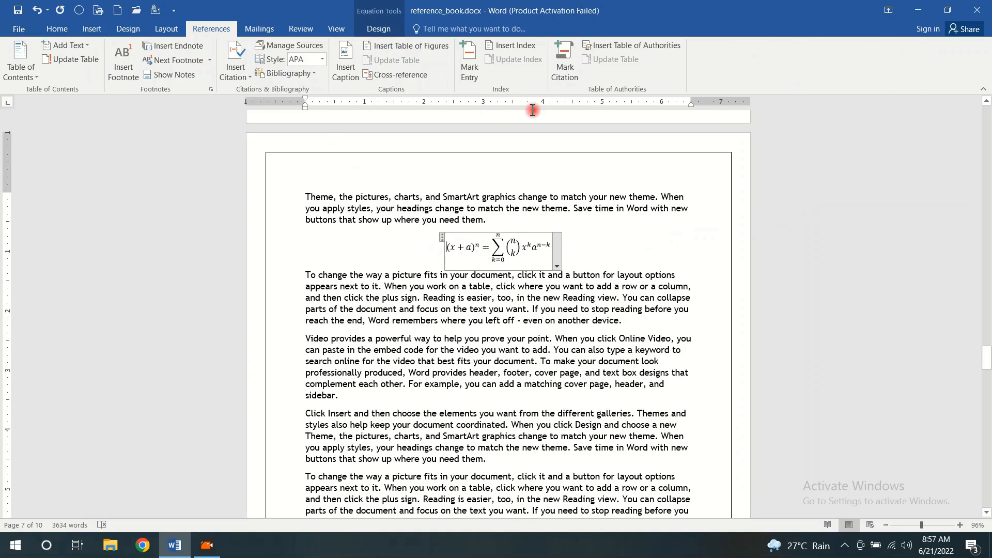
left_click(347, 72)
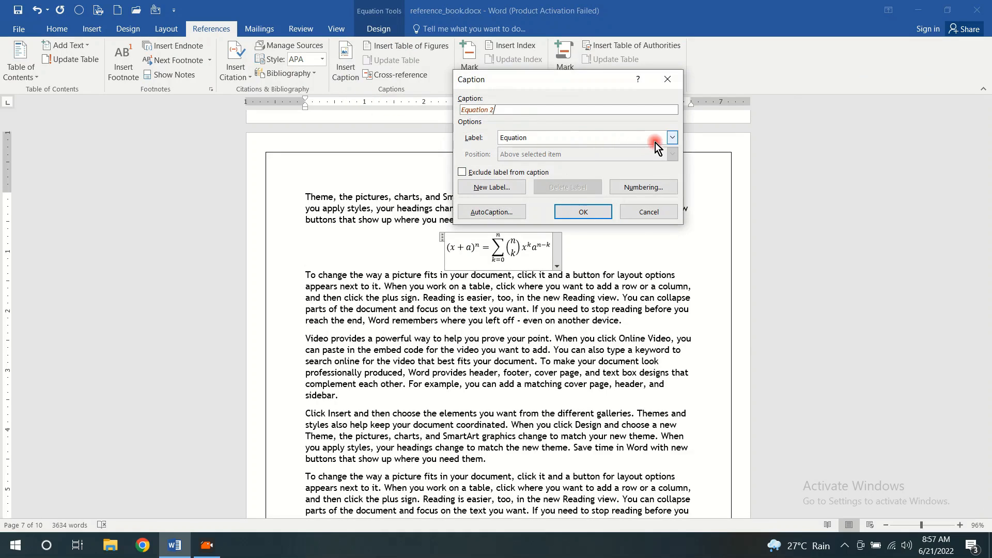
left_click(584, 212)
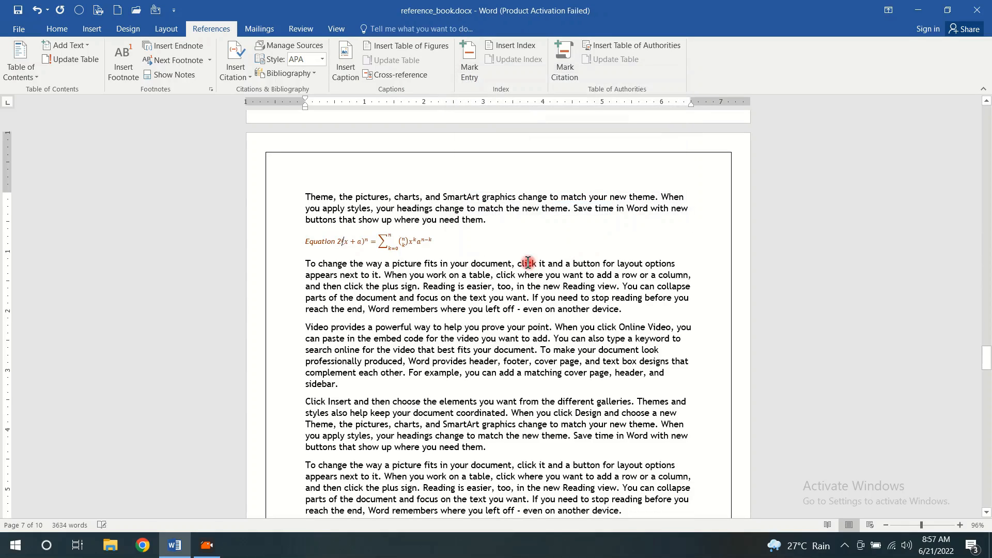
Try to separate the Binomial Theorem equation from its caption with a line break
left_click(450, 240)
left_click(343, 240)
key("Return")
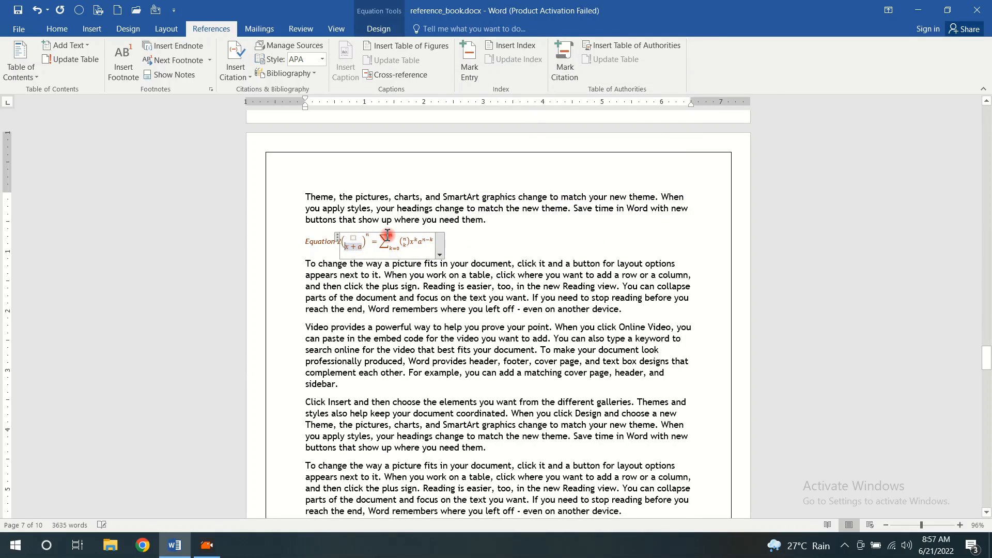
left_click(479, 246)
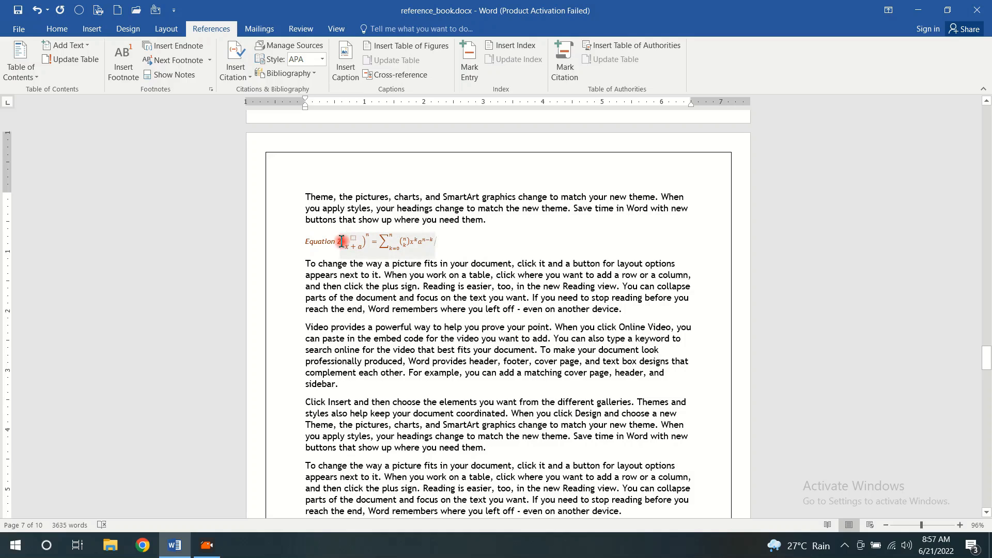
left_click(342, 241)
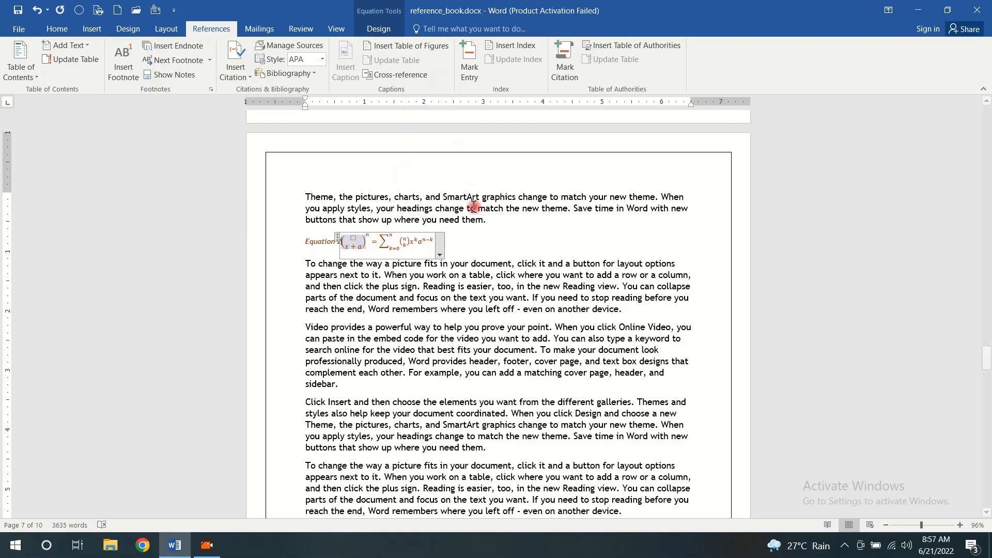
Insert the picture com.png from the Desktop on a new line after the first paragraph of page 8
scroll(478, 254, "up", 3)
scroll(478, 255, "down", 8)
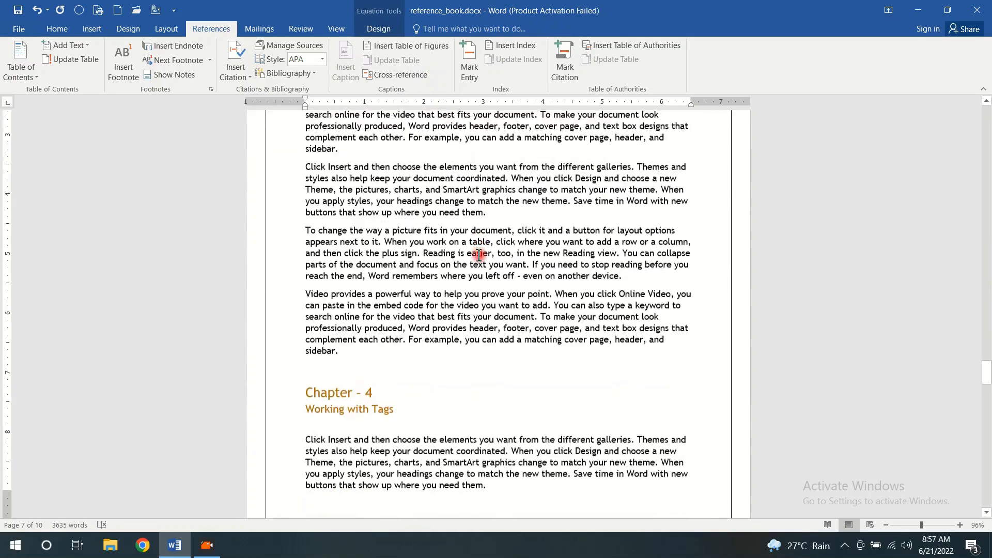
scroll(479, 254, "down", 8)
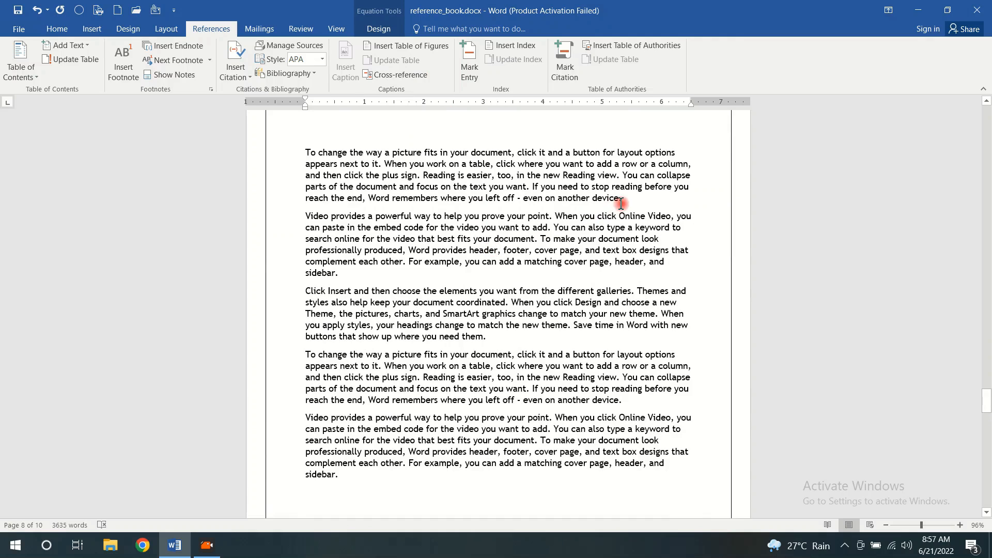
left_click(673, 196)
key("Return")
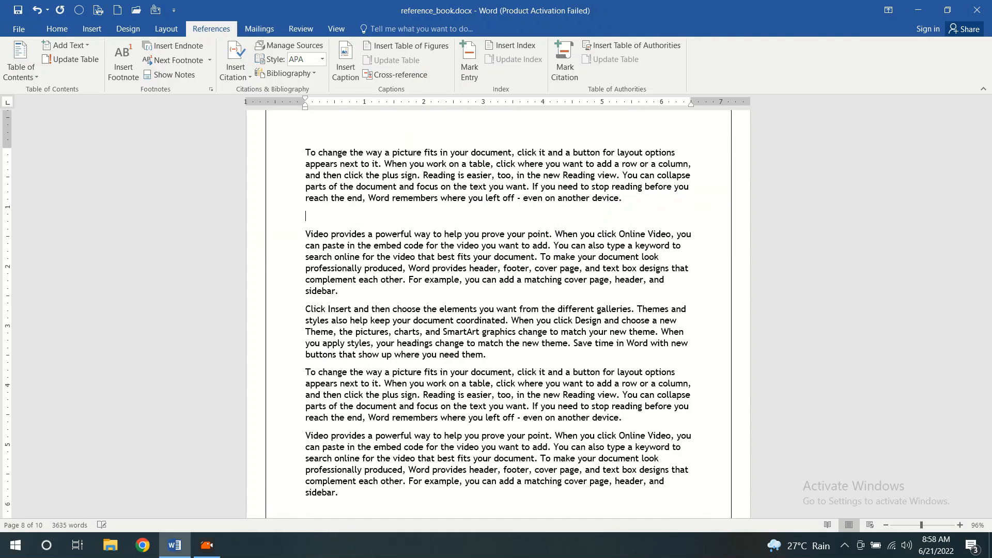
left_click(93, 29)
left_click(128, 61)
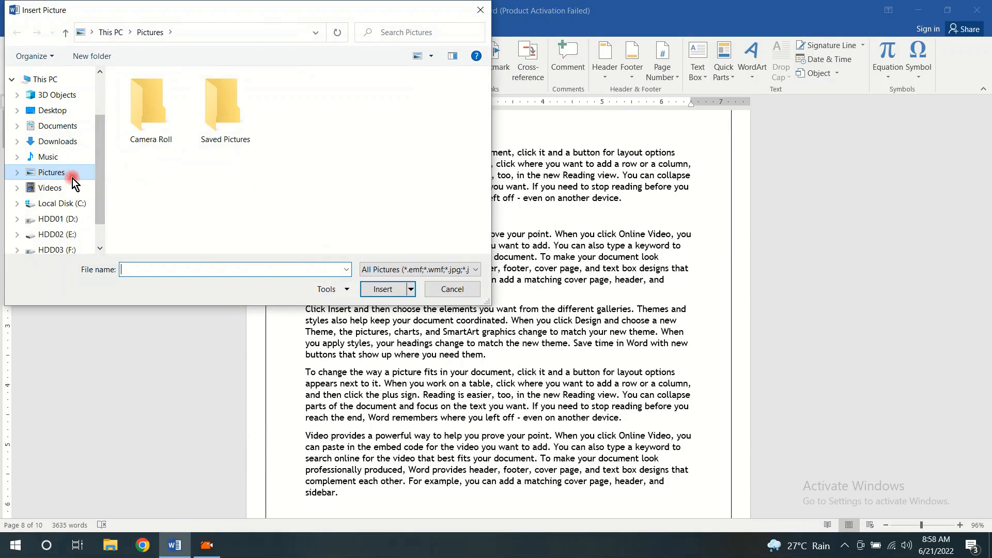
left_click(54, 110)
left_click(373, 105)
left_click(400, 289)
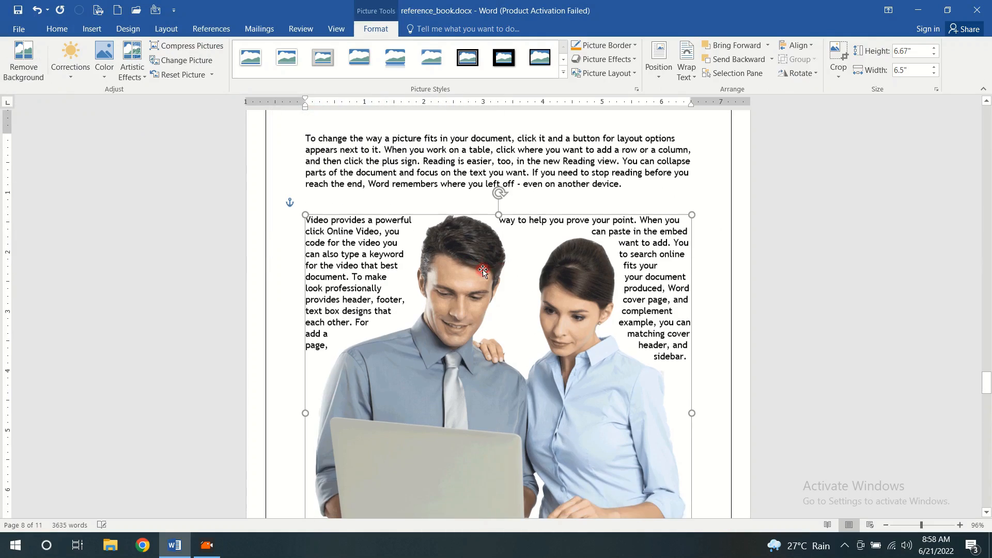
Shrink the inserted com.png picture proportionally to about 3.02" high and 2.95" wide
left_click_drag(694, 215, 592, 279)
scroll(593, 279, "down", 14)
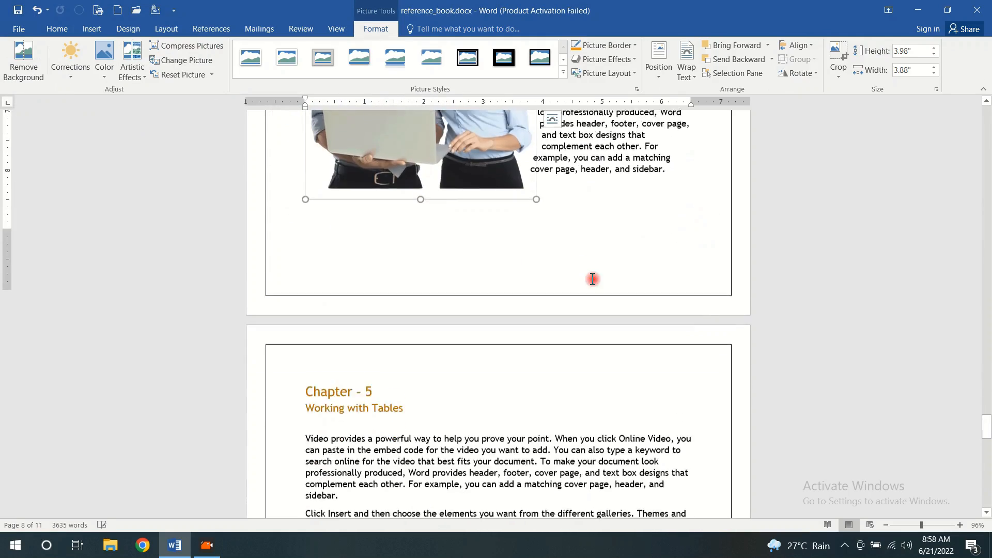
scroll(592, 279, "up", 4)
scroll(535, 212, "up", 3)
left_click_drag(540, 140, 480, 238)
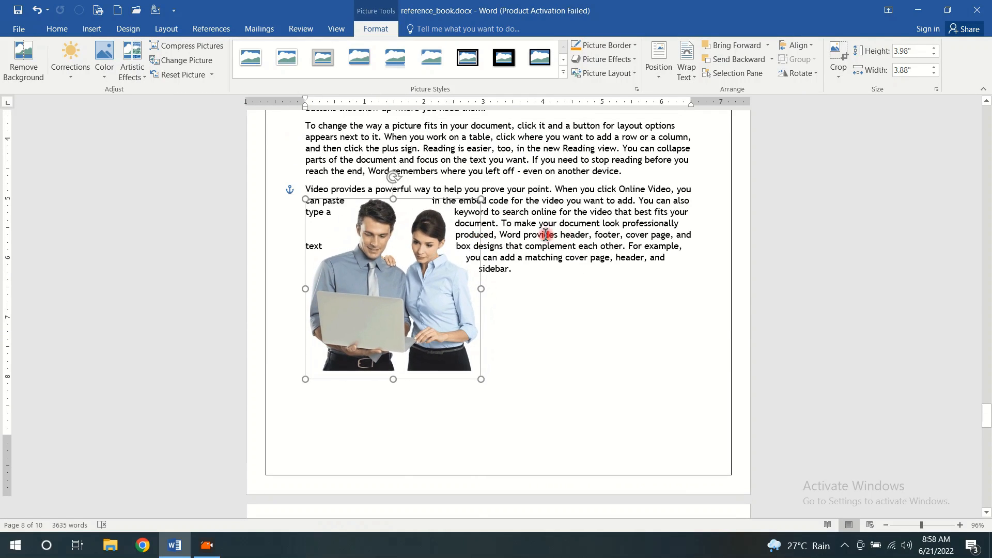
left_click(579, 323)
Insert bannerjpg.jpg on a new line after the second paragraph of Chapter 5 and shrink it to about 2.13" by 4.26"
scroll(587, 289, "down", 15)
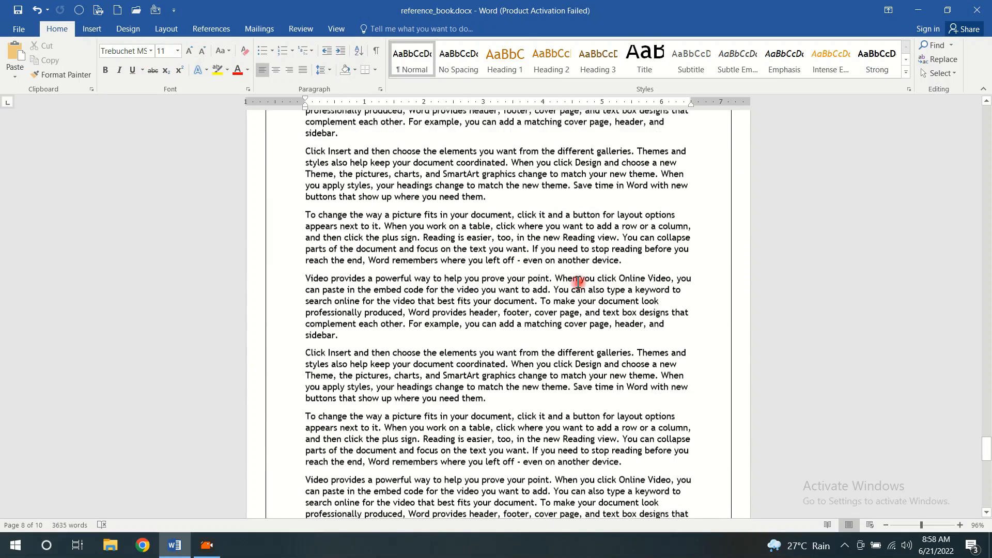
scroll(578, 282, "down", 1)
left_click(492, 182)
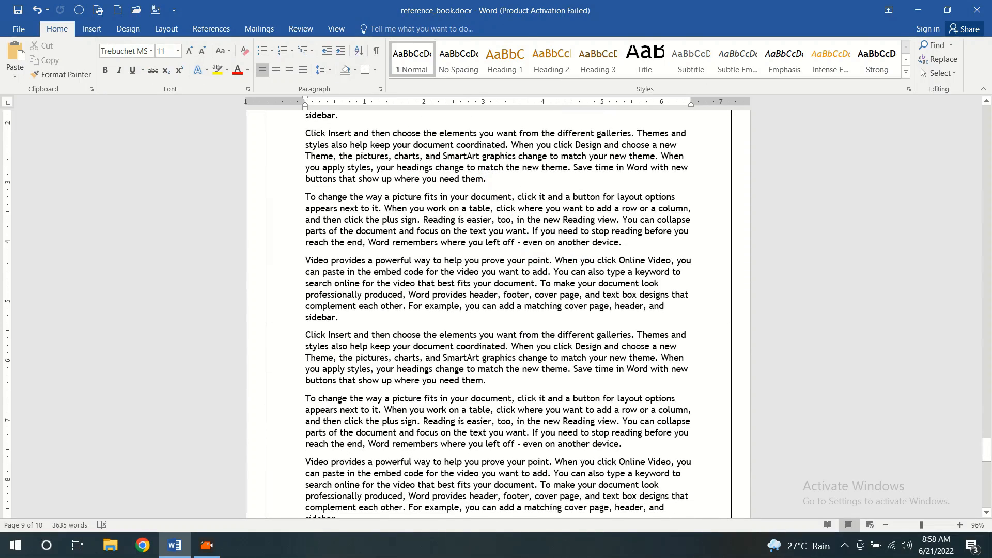
key("Return")
left_click(91, 29)
left_click(113, 67)
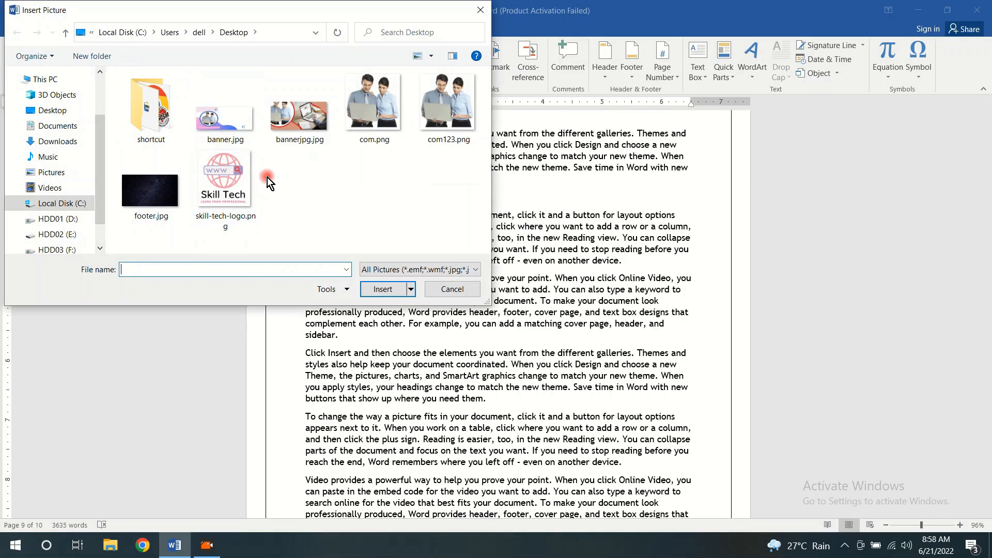
left_click(286, 126)
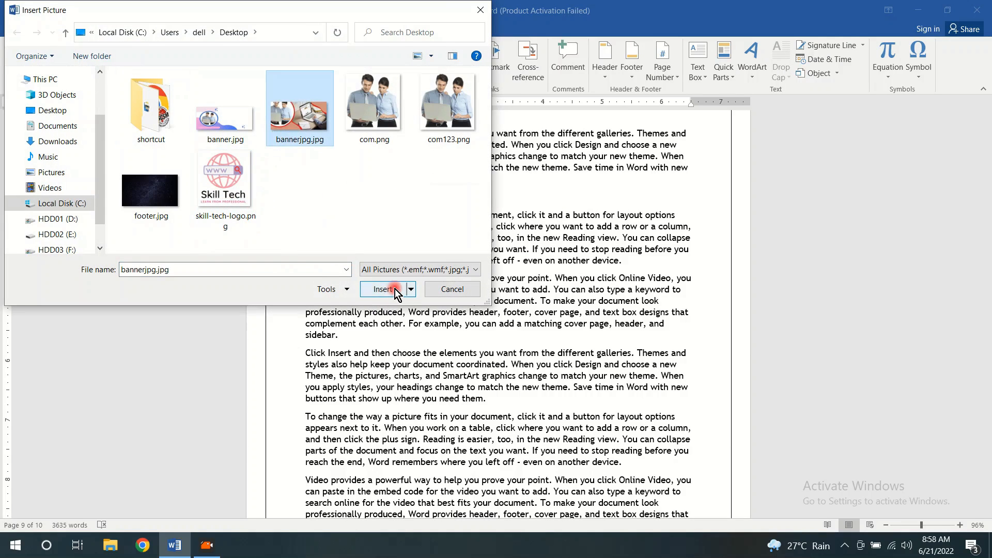
left_click(394, 290)
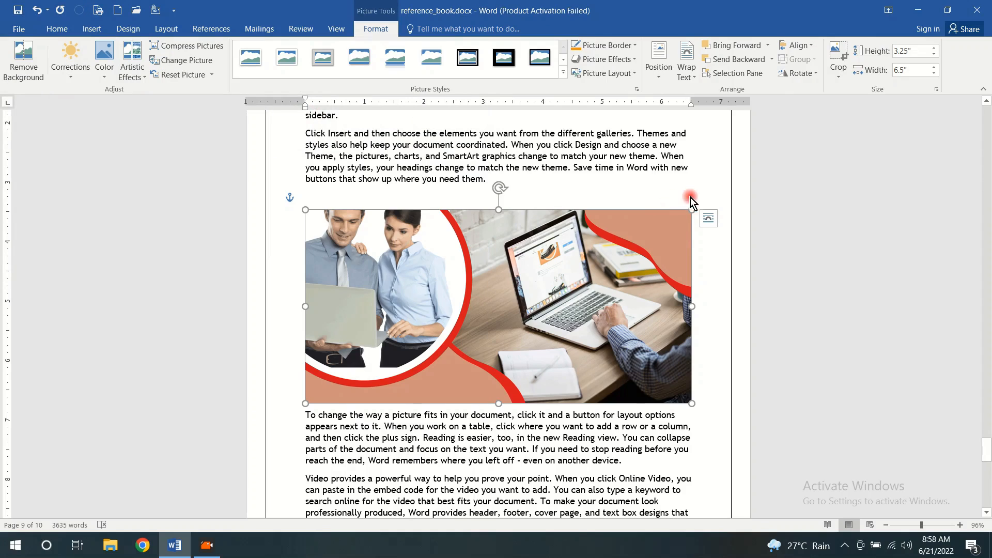
left_click_drag(691, 210, 484, 275)
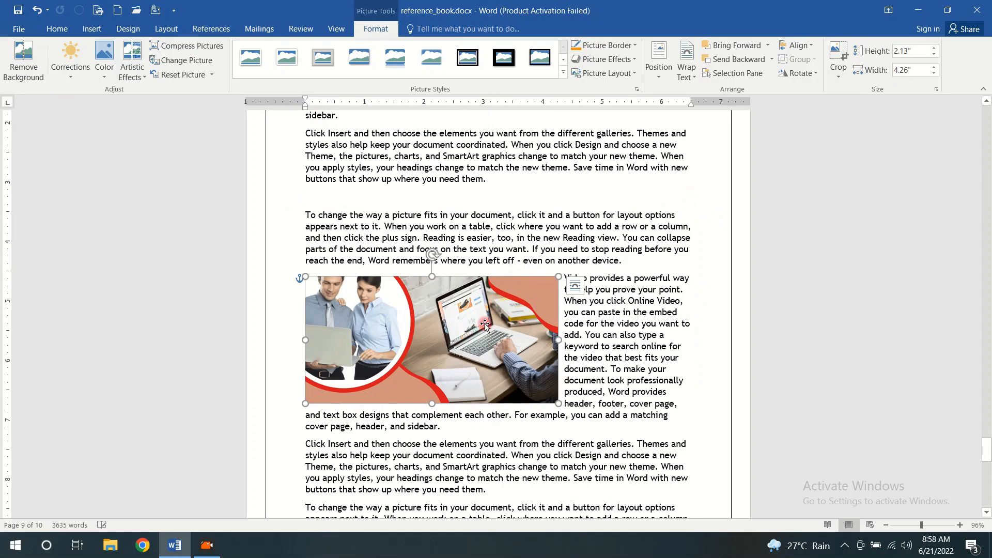
Caption the com.png picture on page 8 with the label "Figure", placed below the picture
scroll(528, 266, "up", 8)
scroll(528, 265, "up", 8)
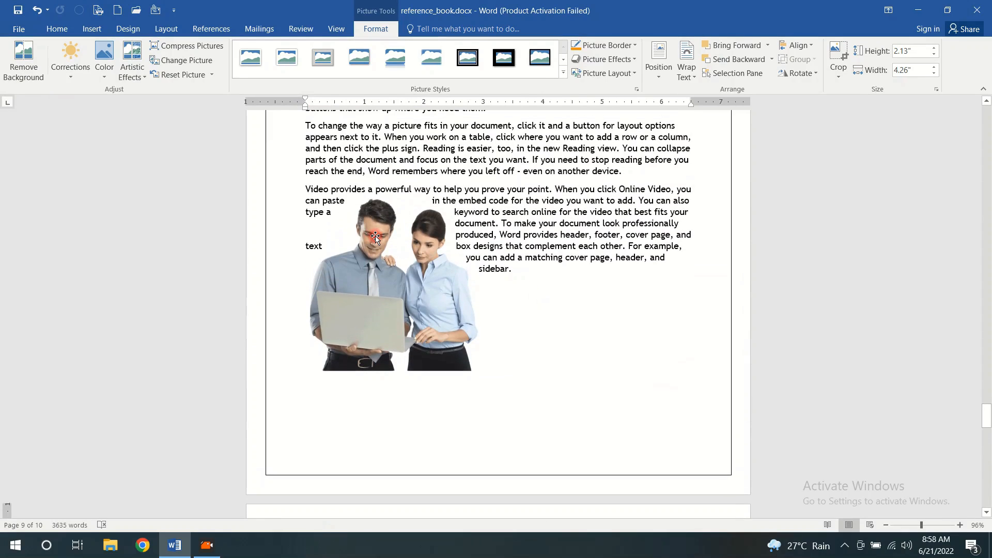
left_click(375, 237)
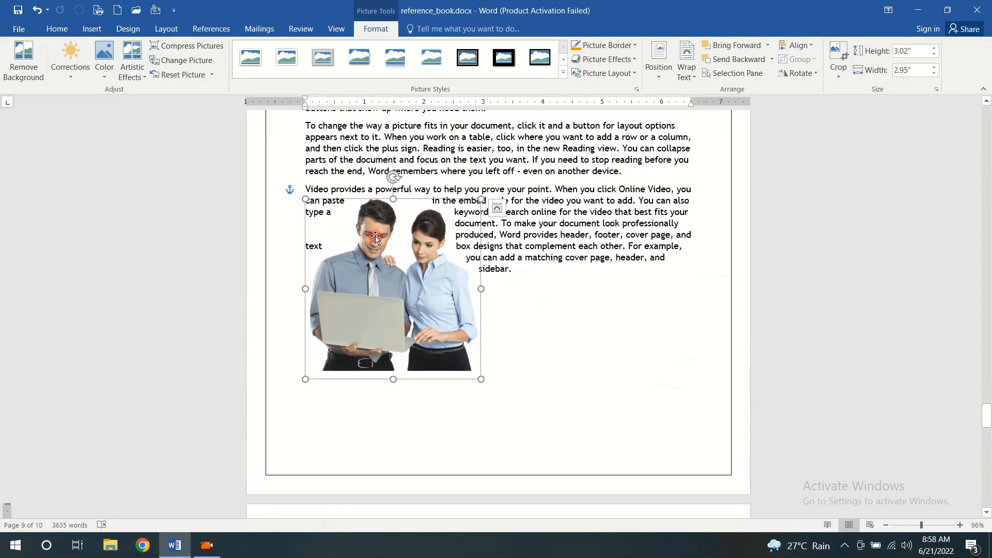
left_click(231, 28)
left_click(344, 75)
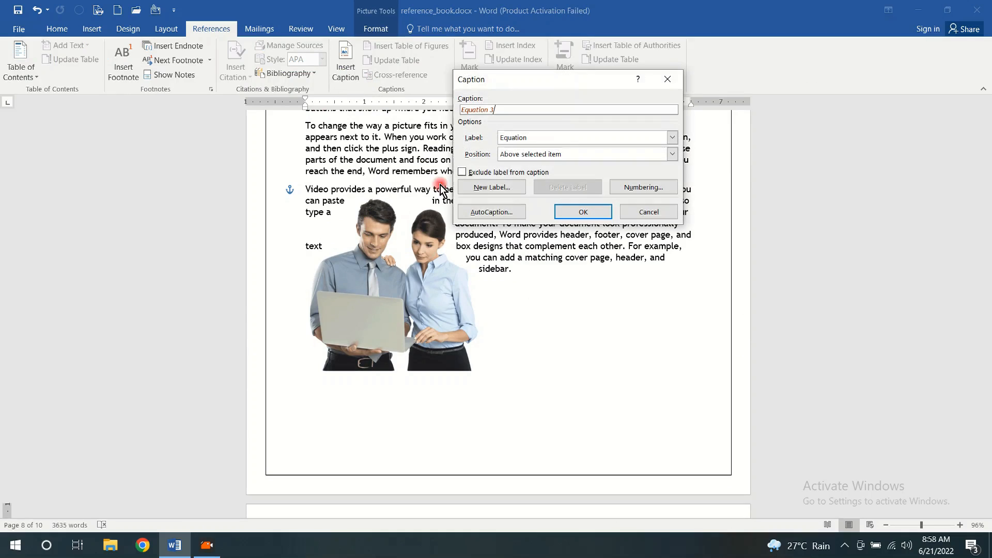
left_click(560, 137)
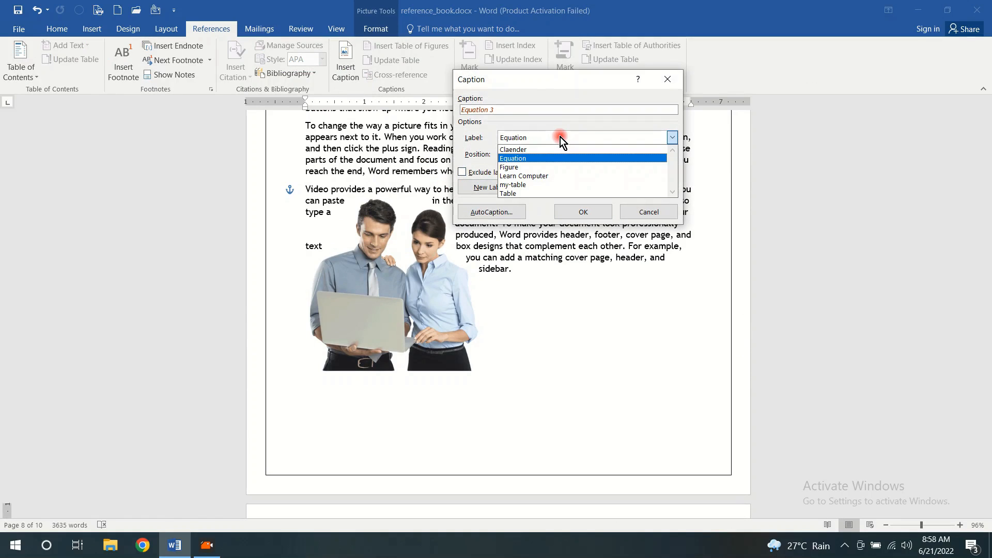
left_click(534, 166)
left_click(582, 216)
left_click(580, 214)
Add a "Figure" caption below the banner picture in Chapter 5
scroll(552, 230, "down", 3)
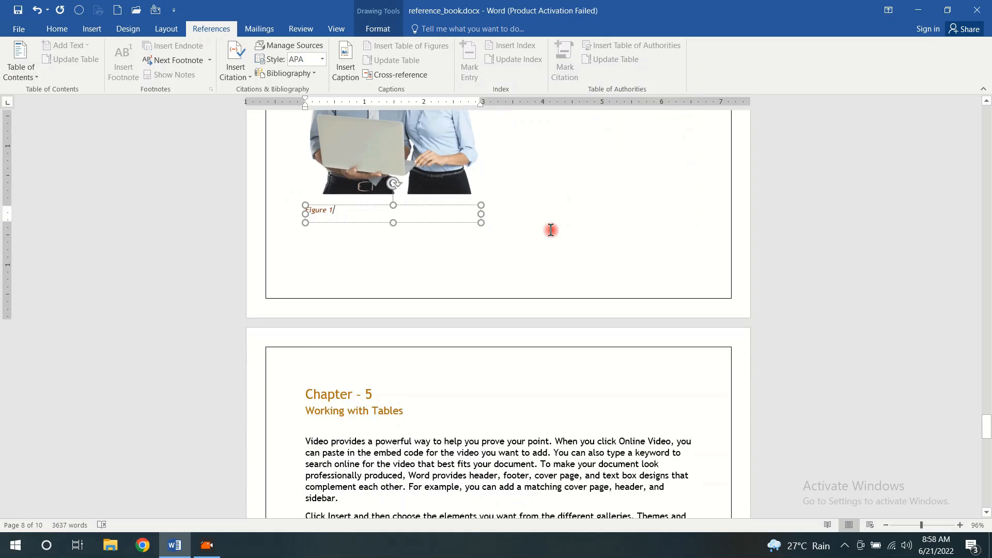
scroll(550, 230, "down", 15)
left_click(460, 231)
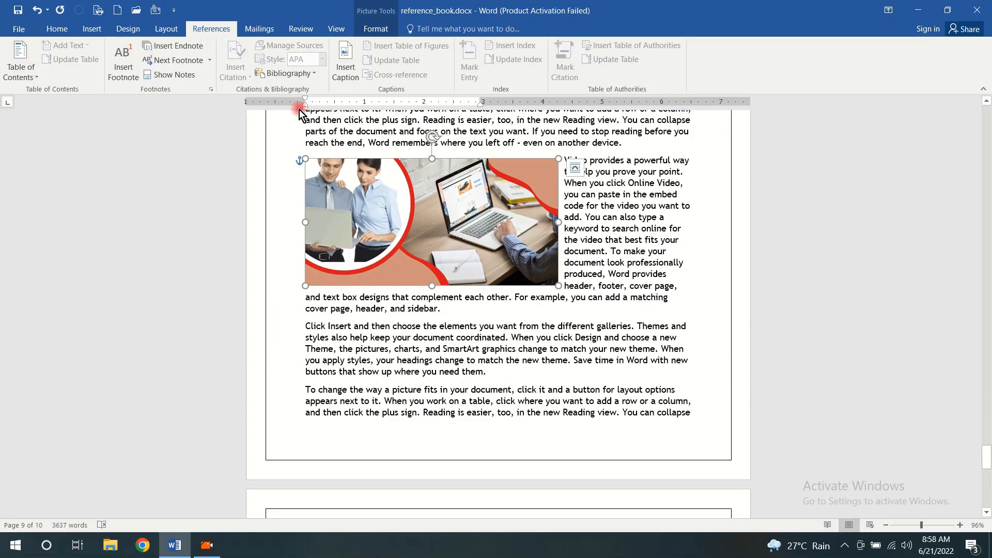
left_click(354, 73)
left_click(572, 209)
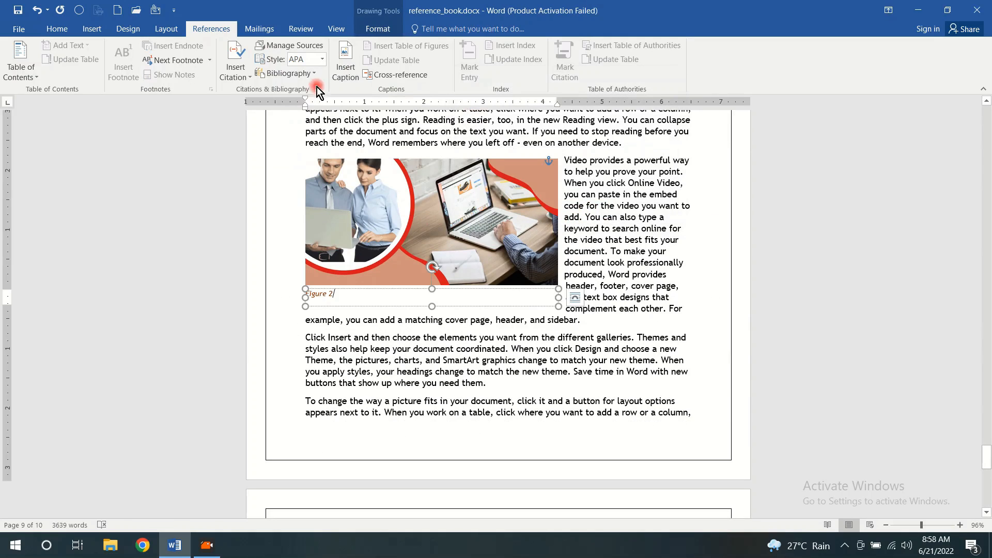
scroll(542, 245, "up", 3)
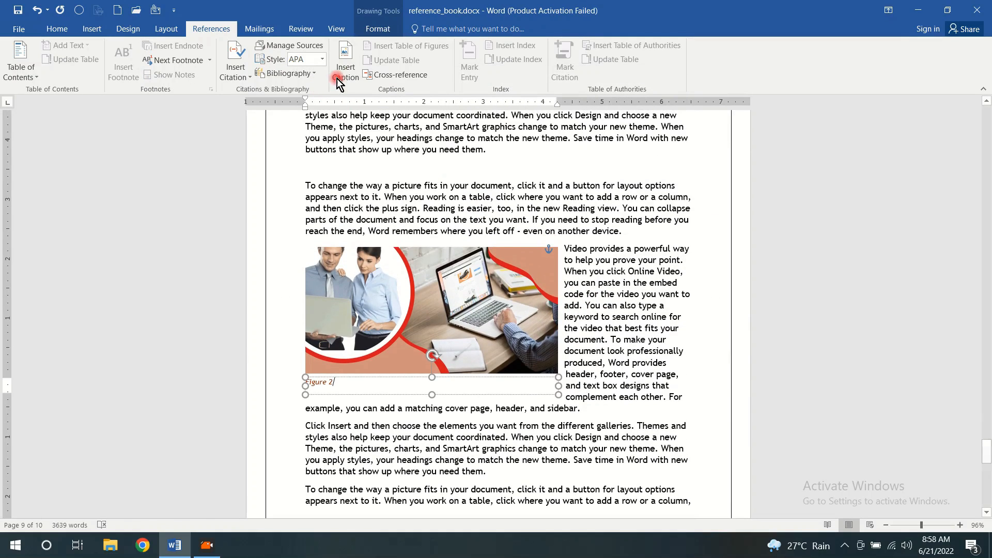
left_click(338, 83)
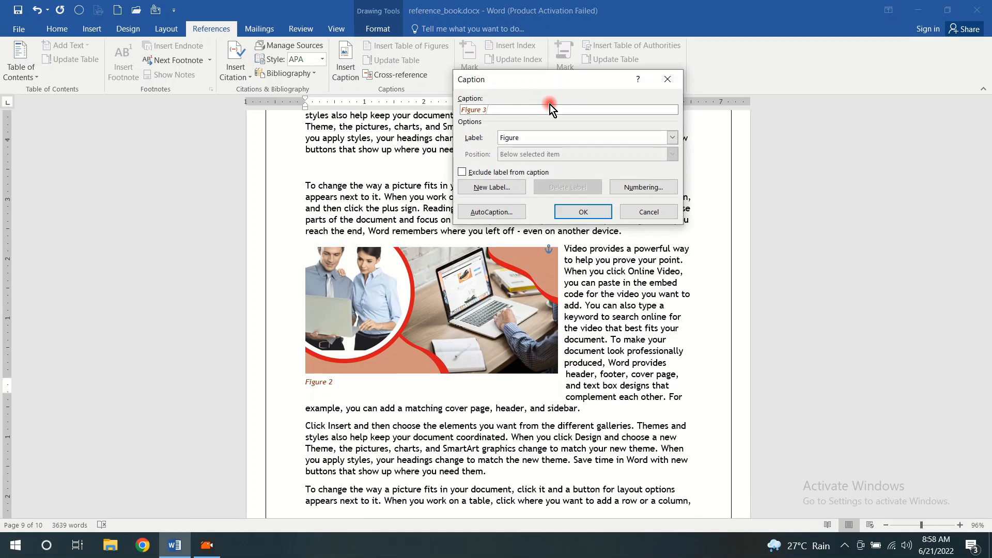
left_click(673, 138)
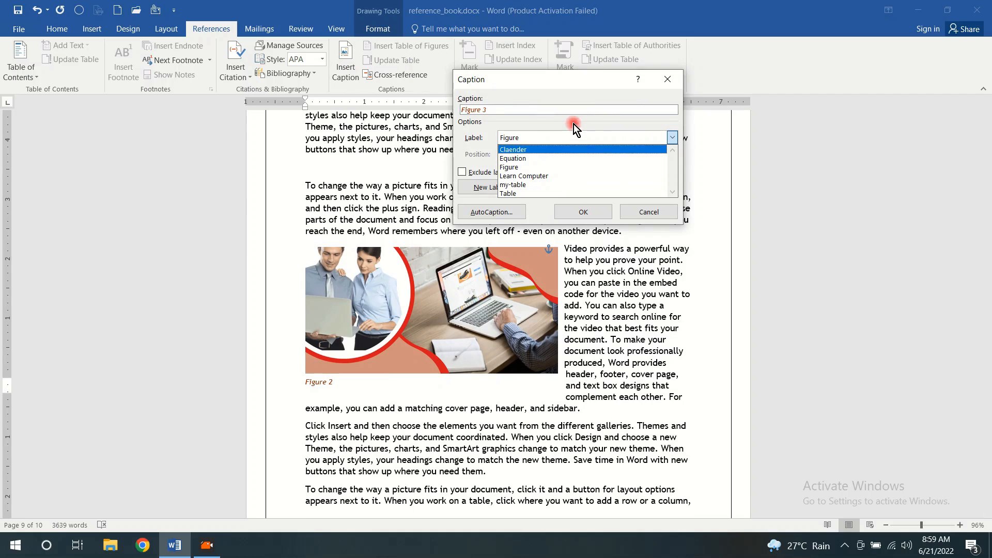
left_click(675, 79)
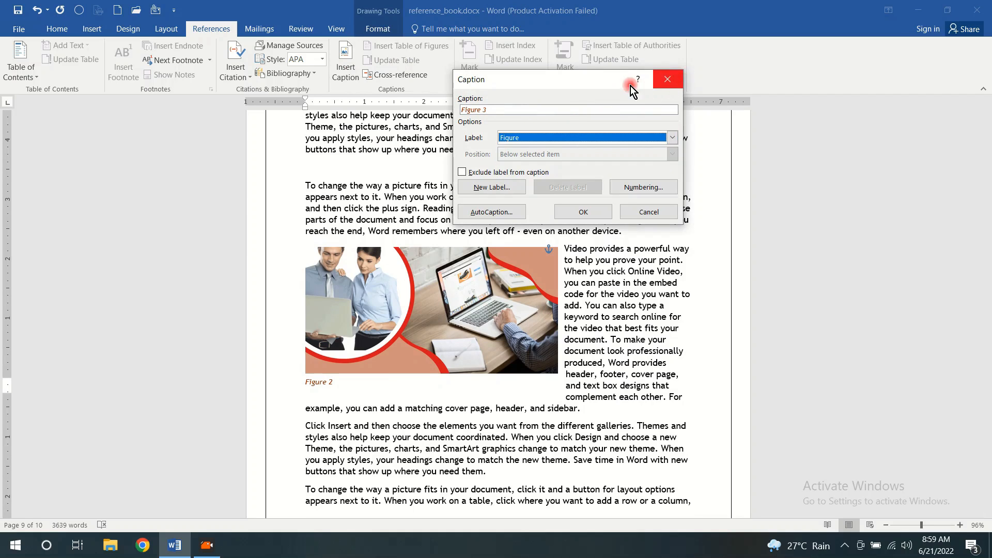
left_click(649, 212)
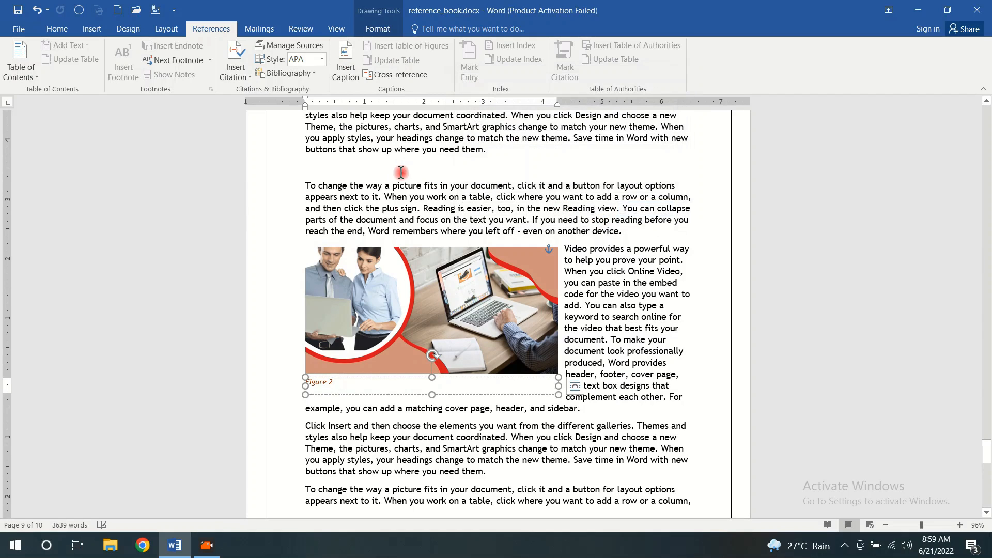
Insert a table of figures for the caption label "Figure" below the table of contents, and start a new line beneath it
scroll(424, 242, "up", 15)
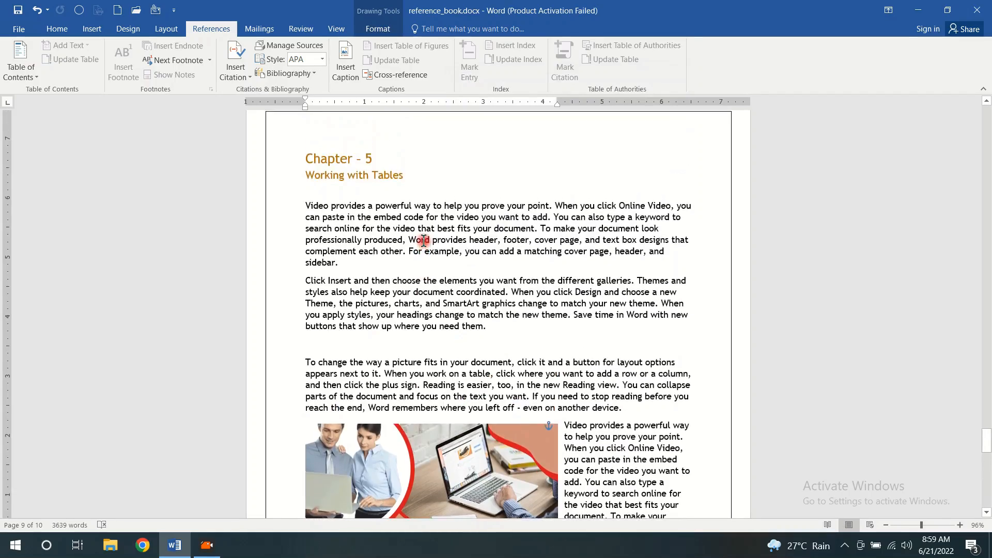
scroll(423, 241, "up", 15)
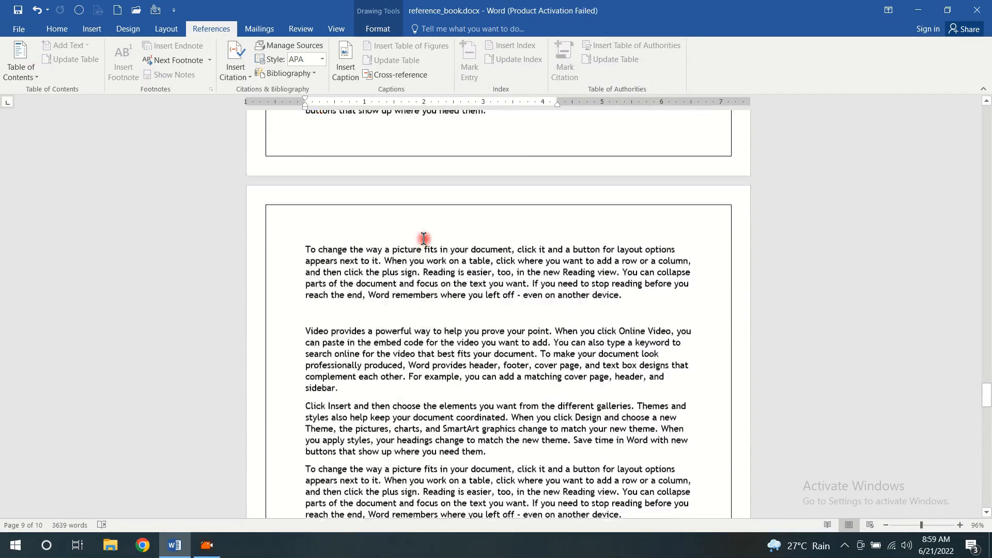
scroll(424, 239, "up", 15)
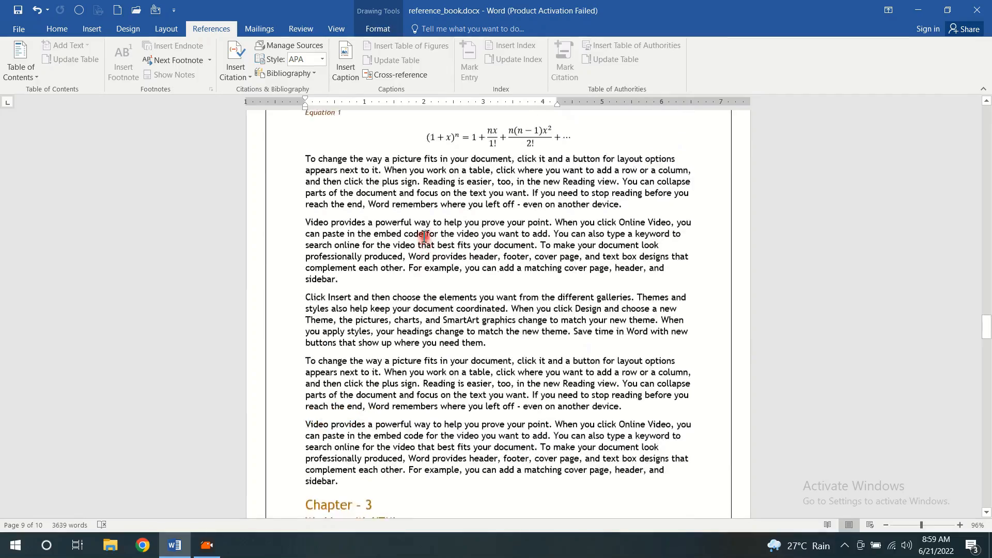
scroll(423, 236, "up", 15)
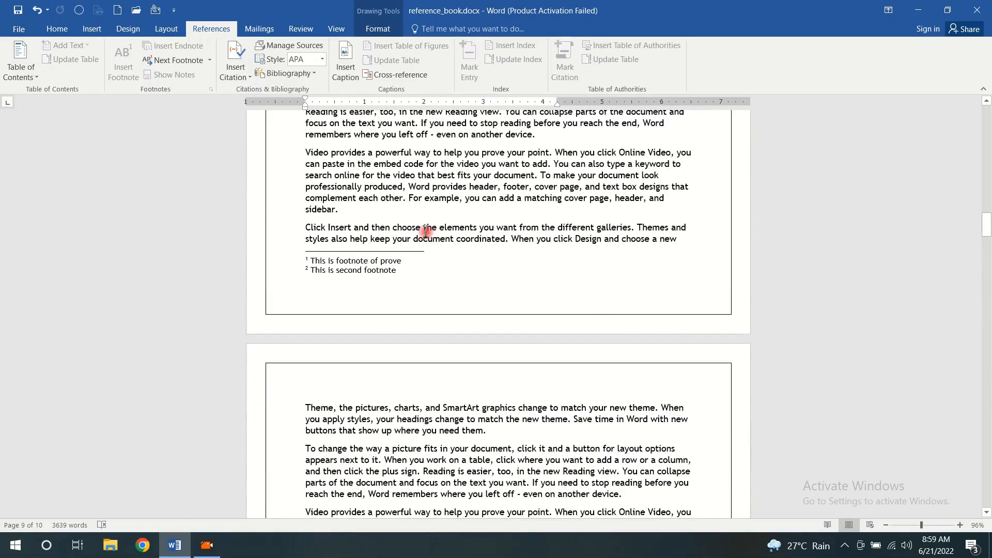
scroll(426, 231, "up", 4)
left_click_drag(987, 217, 989, 117)
scroll(474, 310, "down", 7)
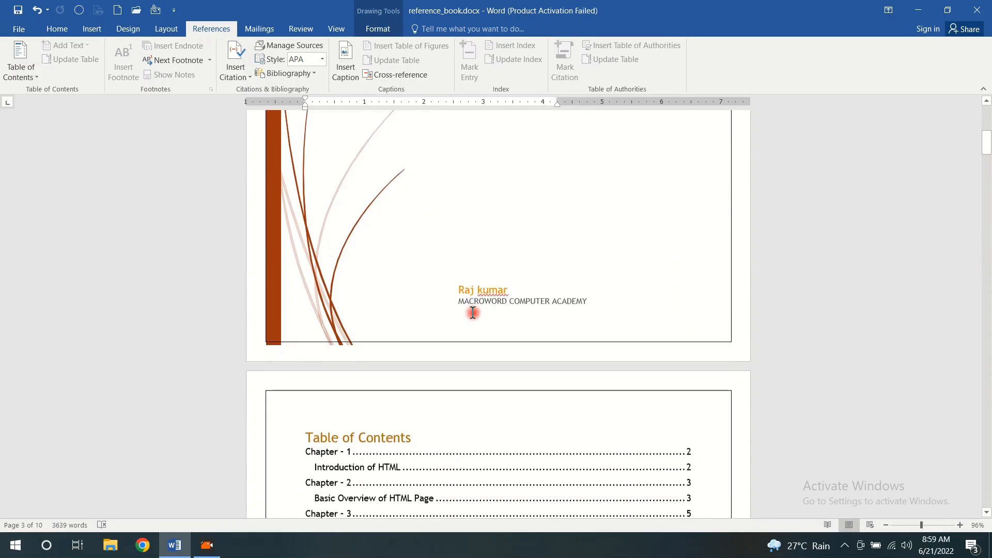
scroll(473, 312, "down", 10)
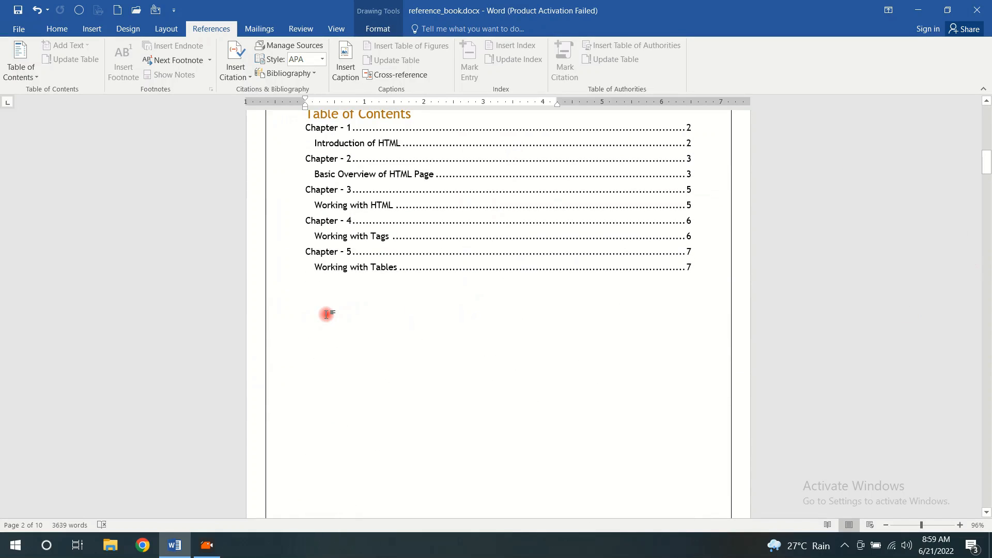
left_click(326, 313)
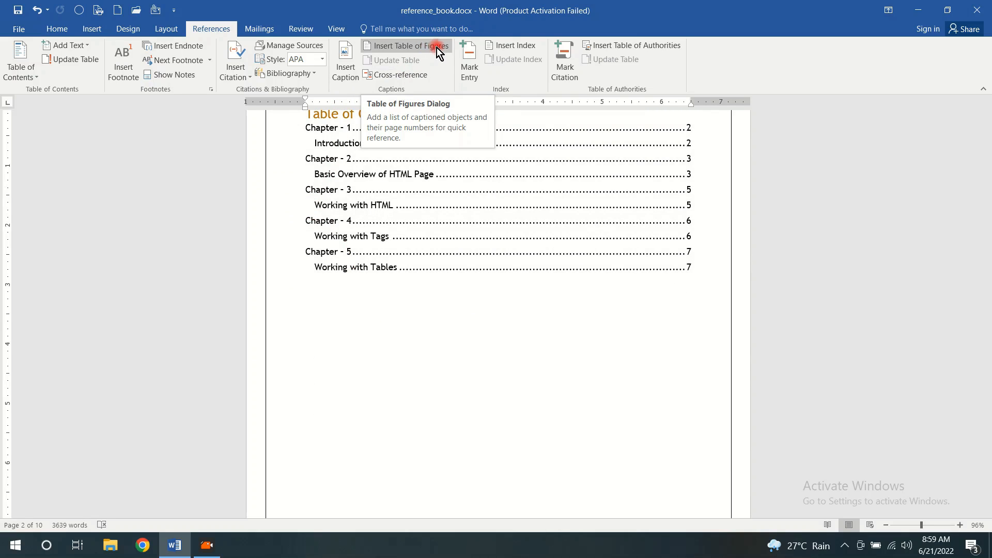
left_click(436, 48)
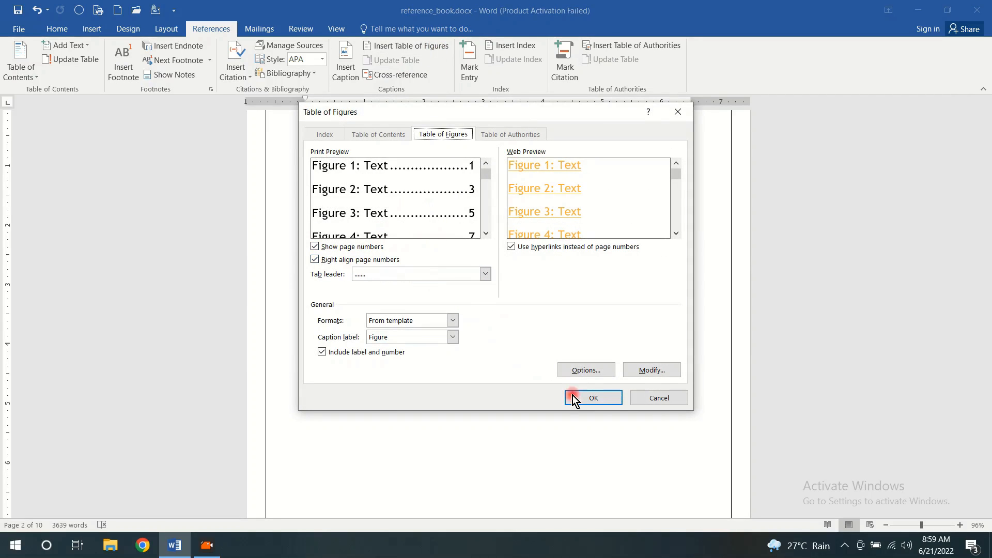
left_click(592, 398)
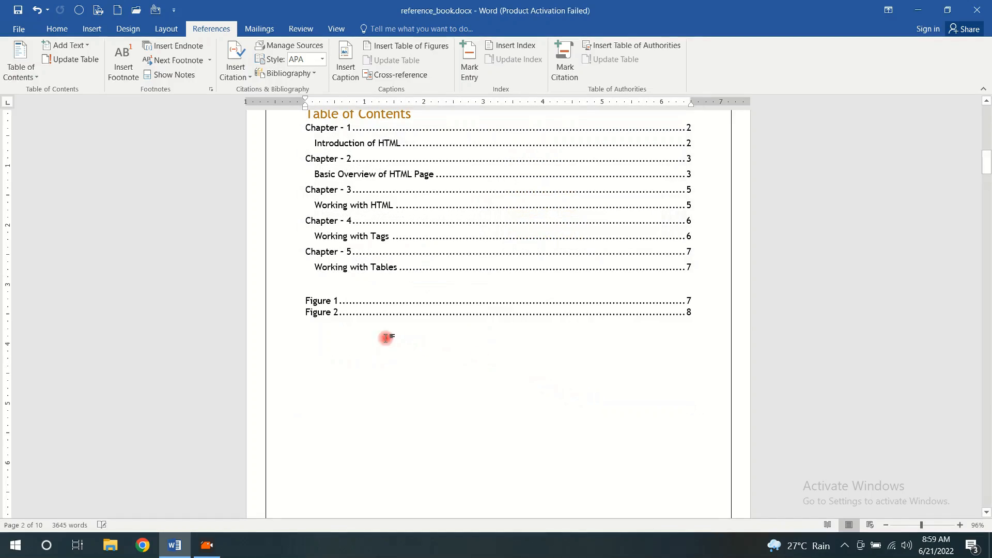
left_click(422, 357)
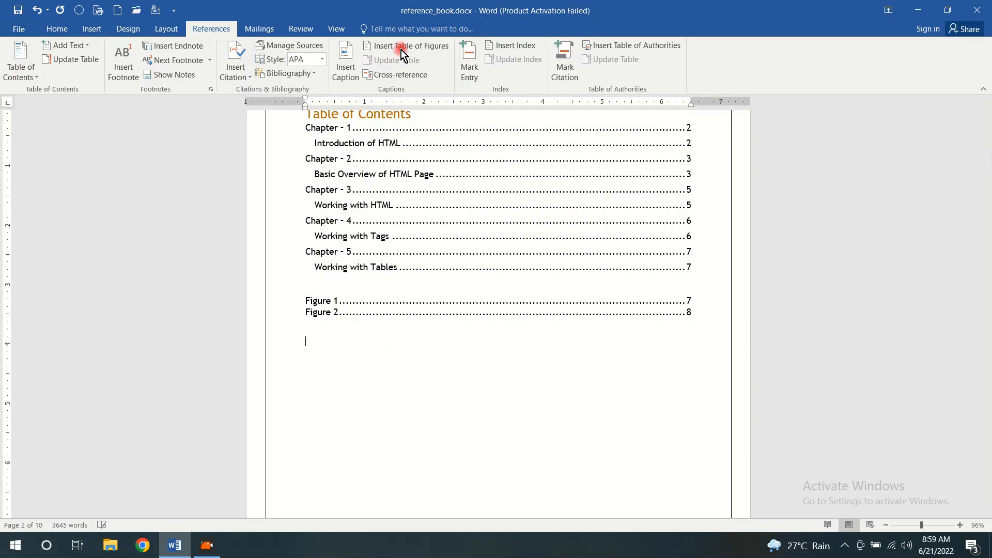
Insert a table of figures for the caption label "my-table" below the Figure list and start a new line beneath it
scroll(490, 197, "down", 10)
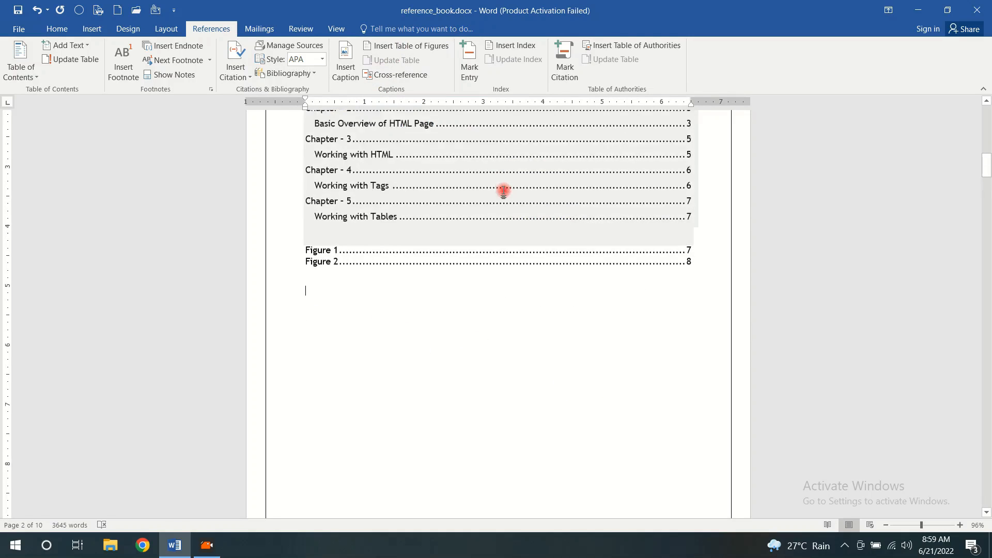
scroll(377, 229, "up", 8)
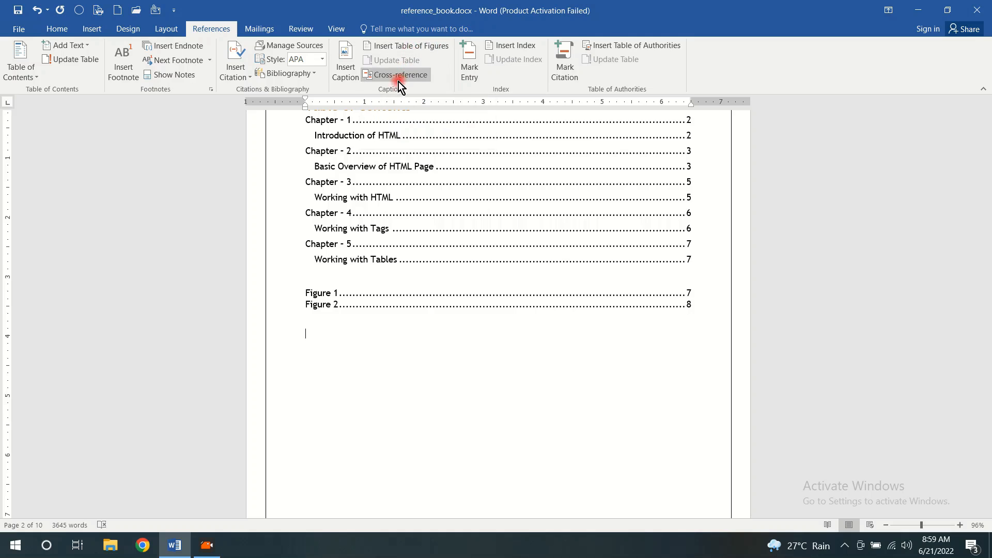
left_click(408, 46)
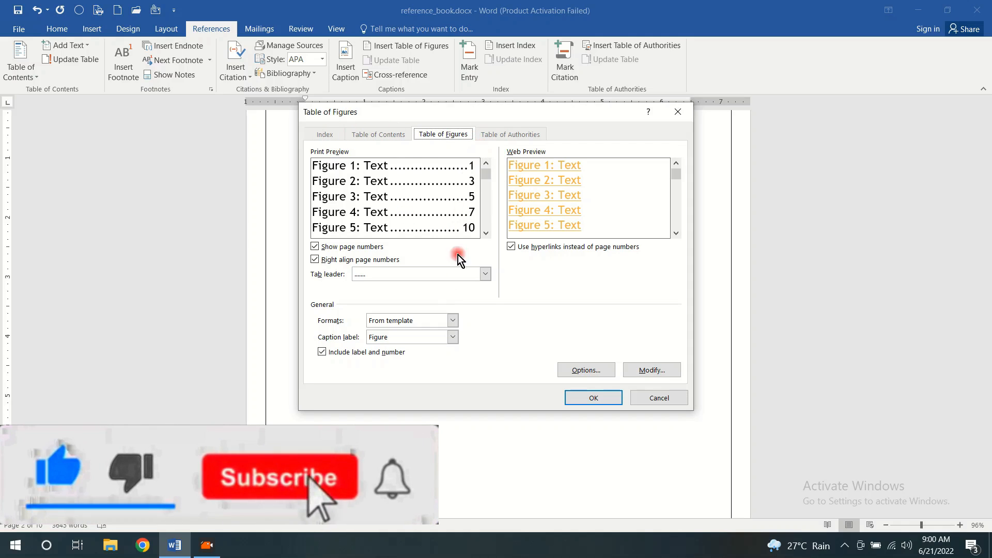
left_click(455, 337)
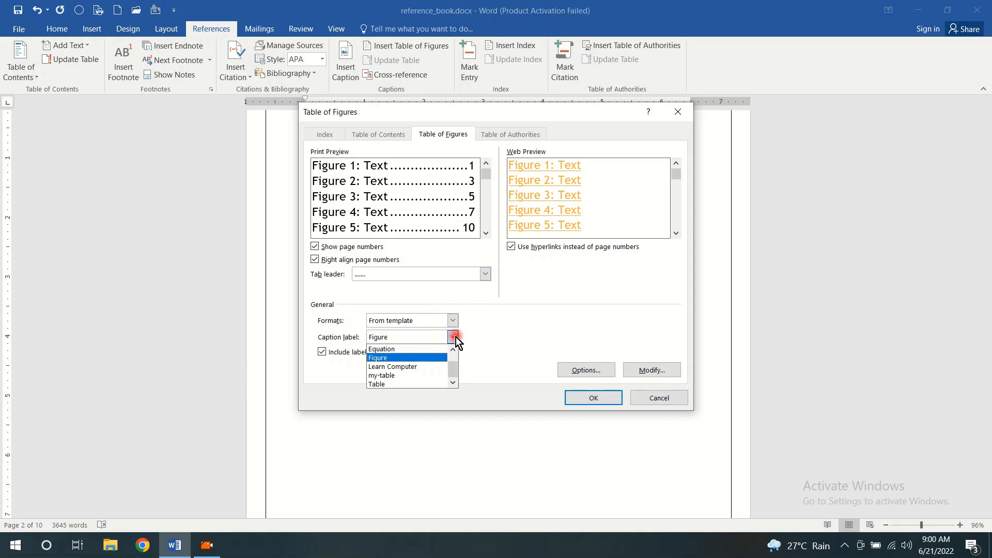
left_click(424, 374)
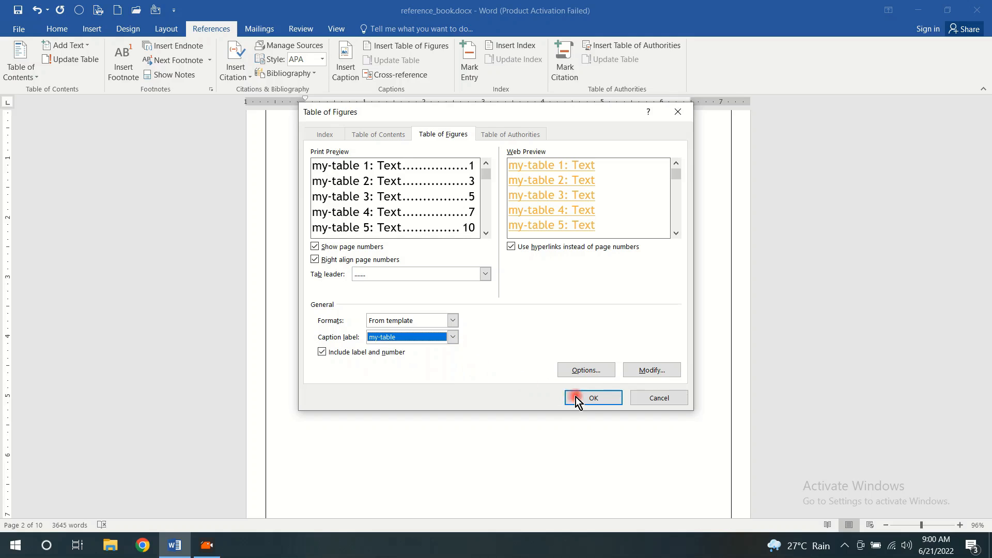
left_click(600, 402)
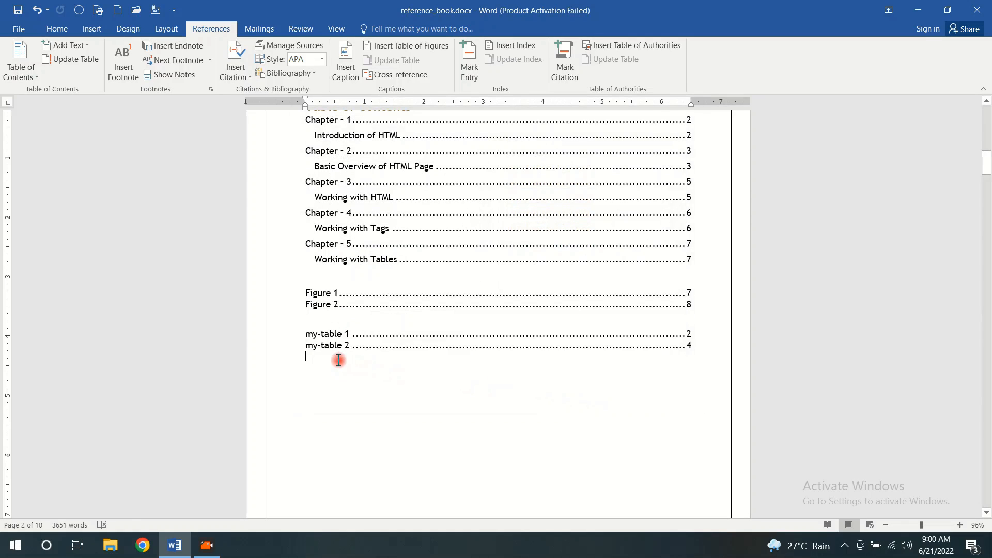
key("Return")
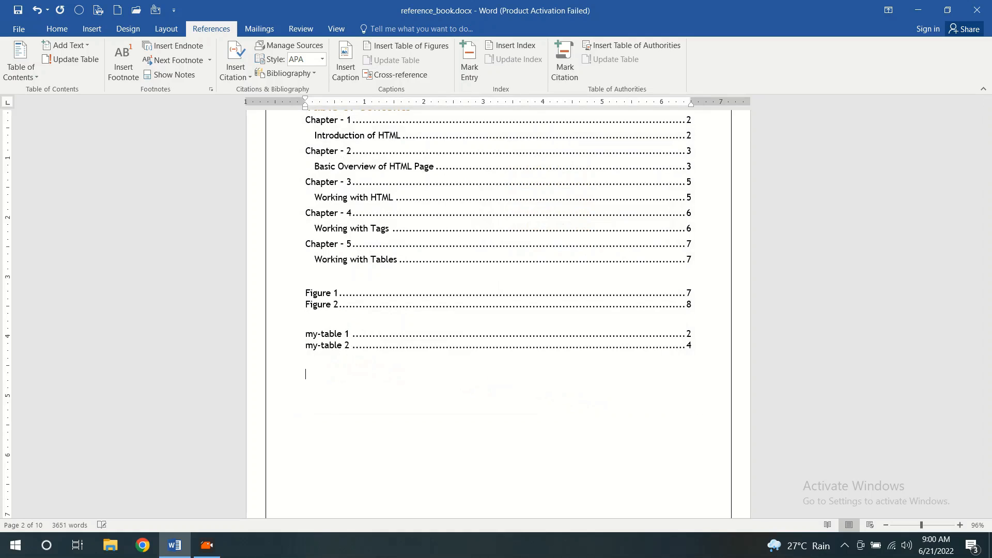
Insert a table of figures for the caption label "Equation" below the my-table list
left_click(411, 49)
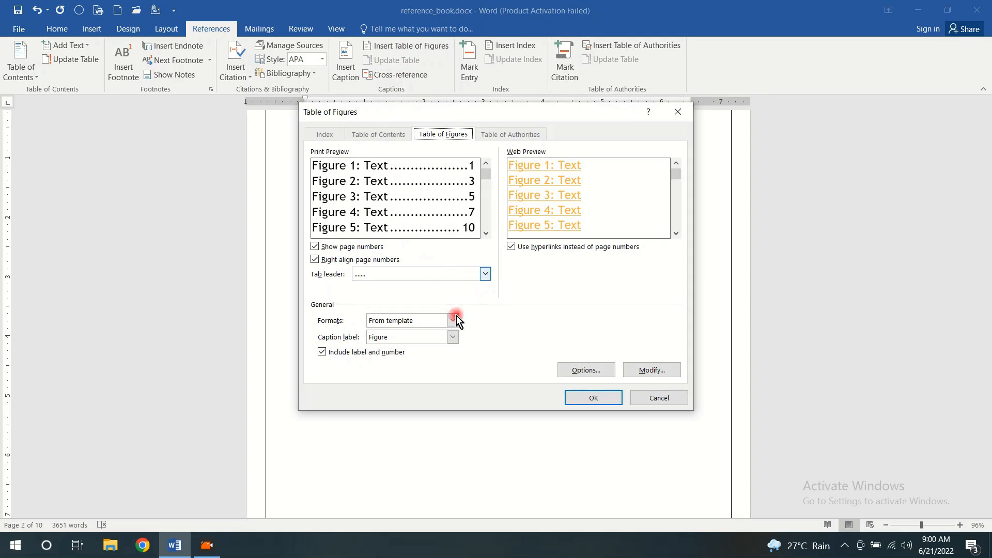
left_click(451, 337)
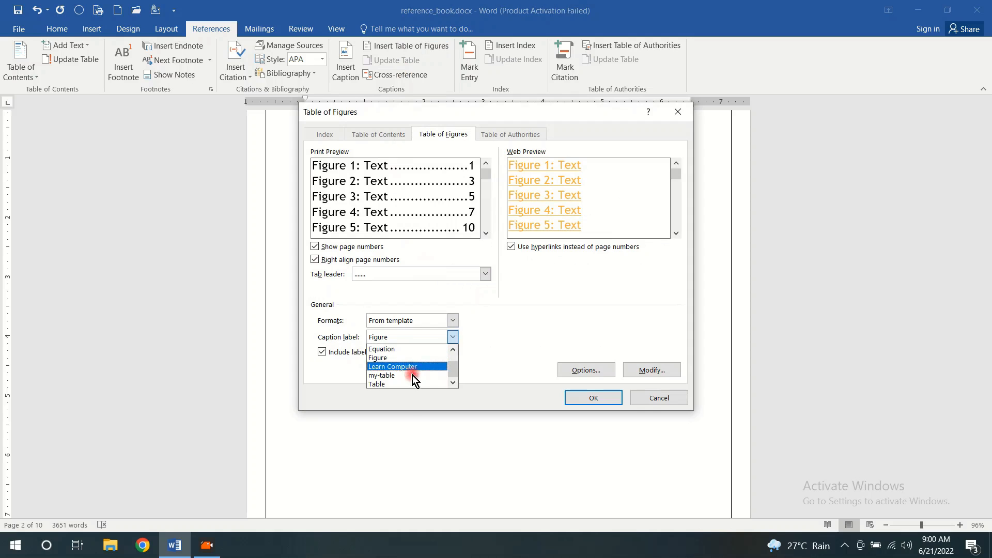
left_click(408, 347)
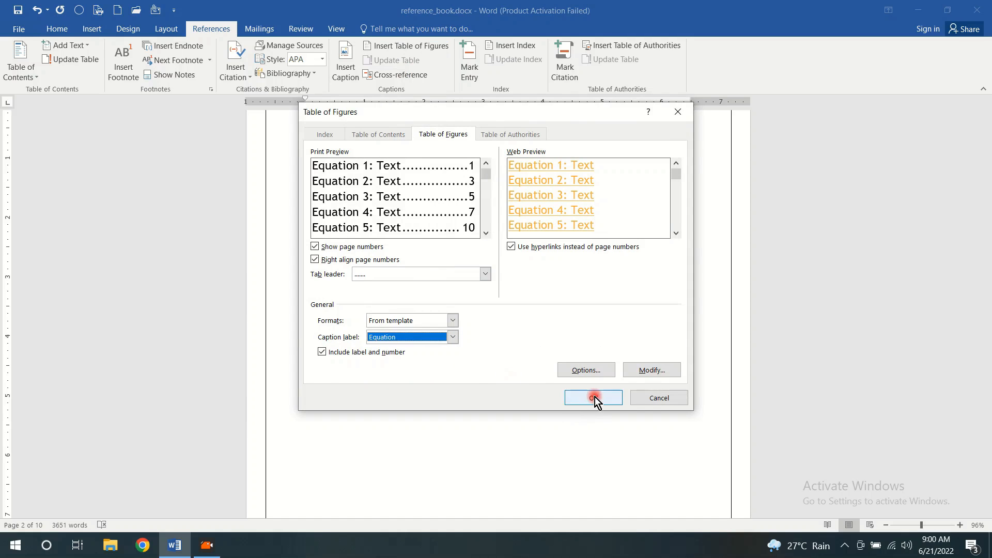
left_click(594, 398)
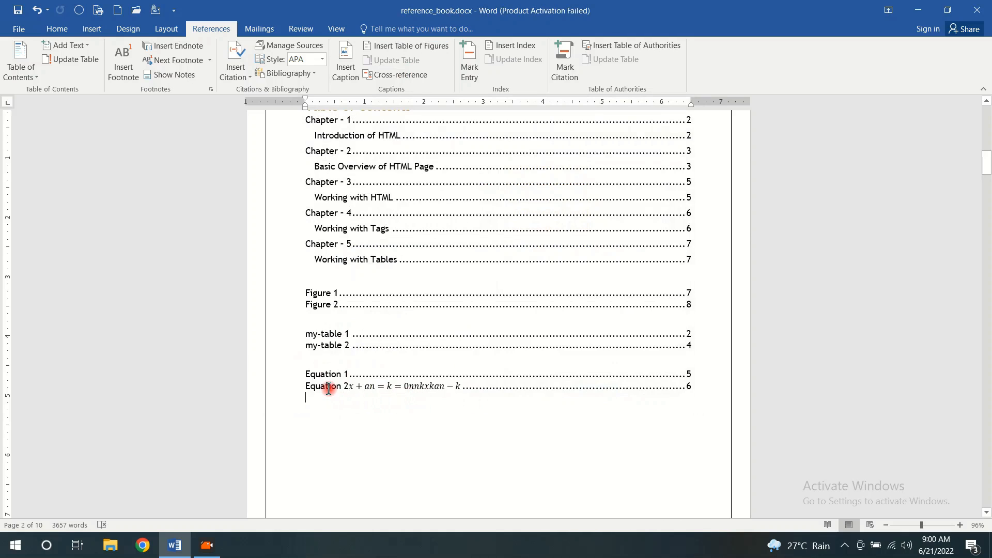
Follow the Figure 2 entry in the table of figures to its caption and examine the surrounding Chapter 5 page
scroll(331, 323, "up", 1)
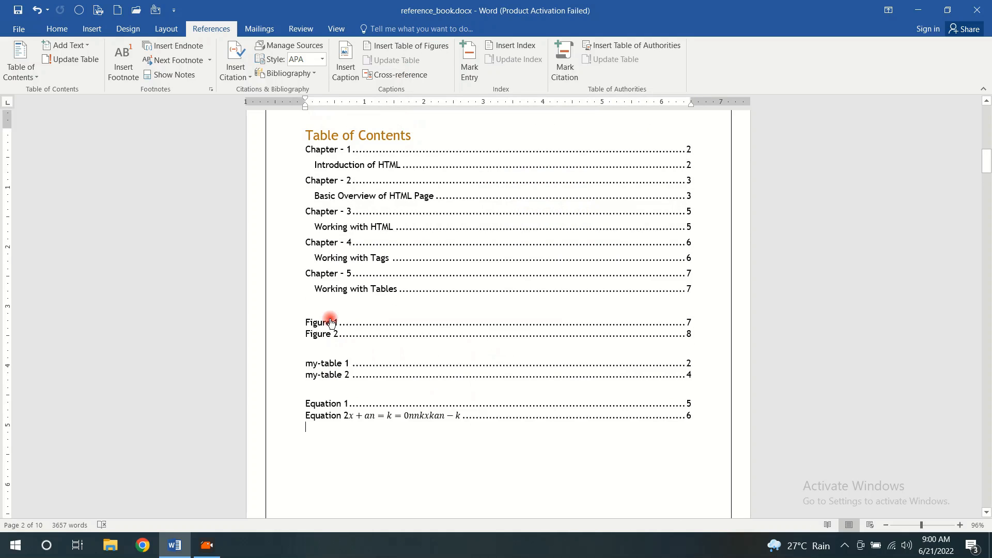
left_click(359, 313)
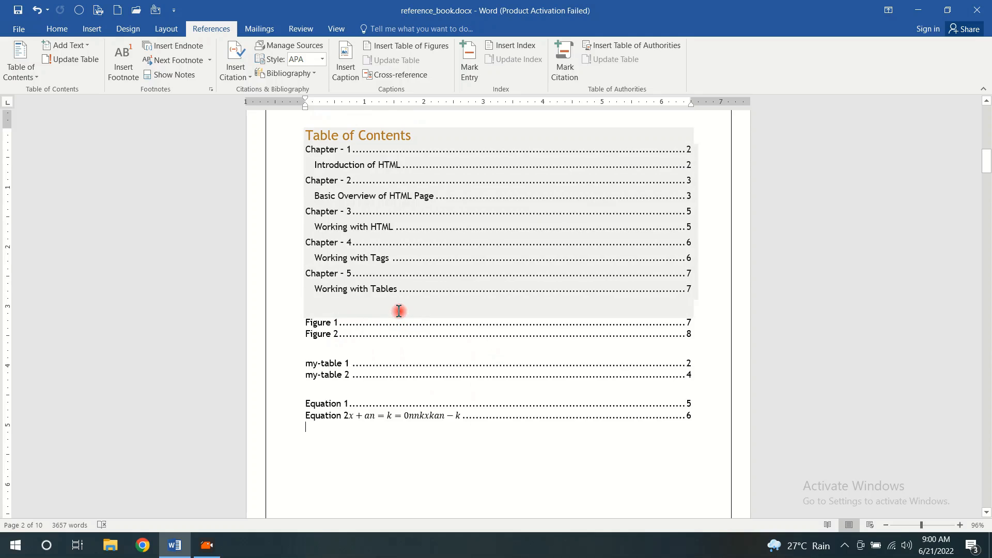
left_click(325, 335, "ctrl")
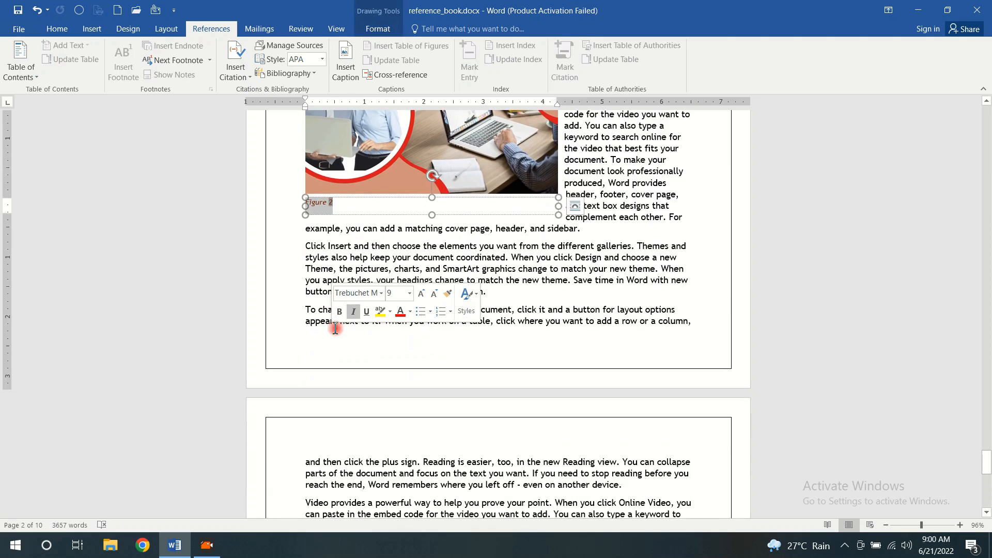
scroll(389, 279, "up", 2)
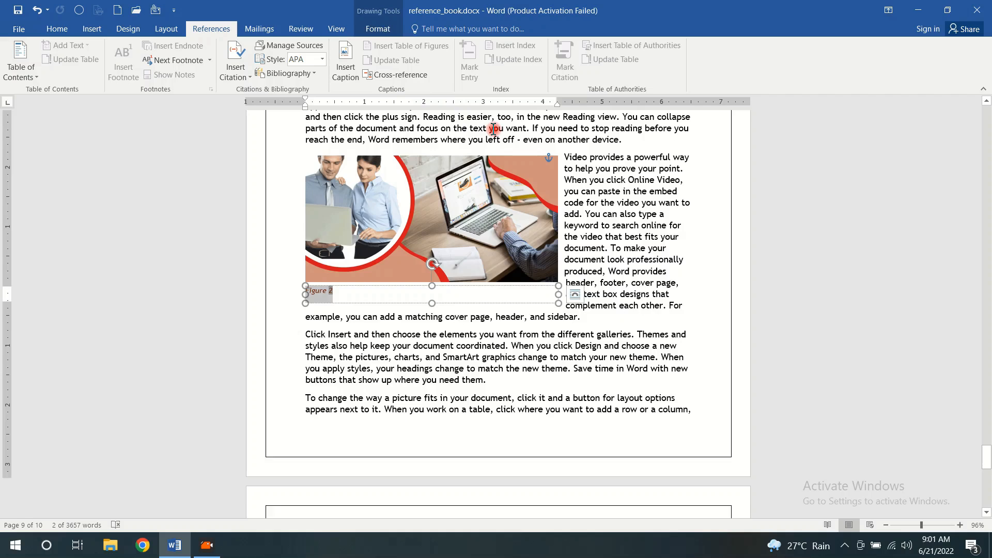
scroll(494, 129, "up", 5)
scroll(493, 129, "up", 1)
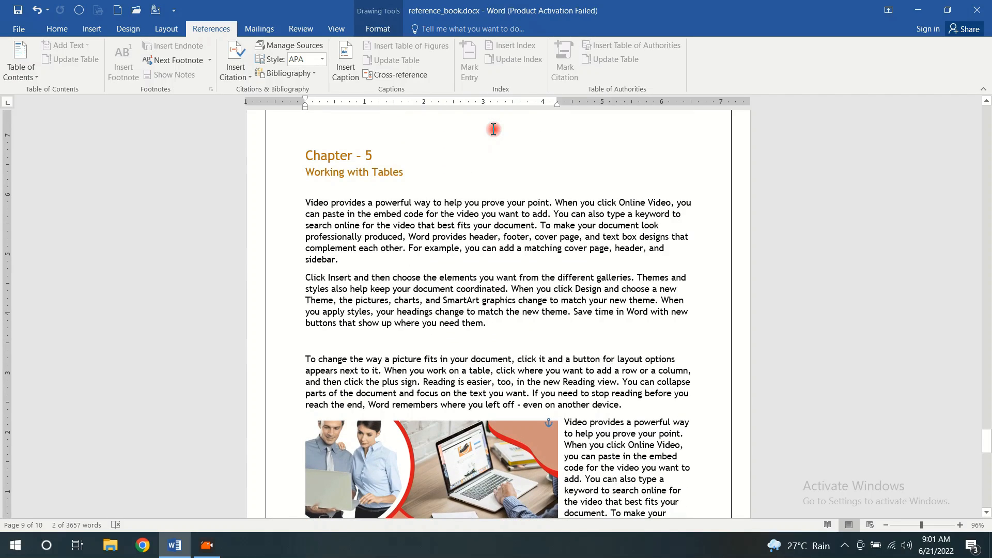
scroll(568, 356, "down", 4)
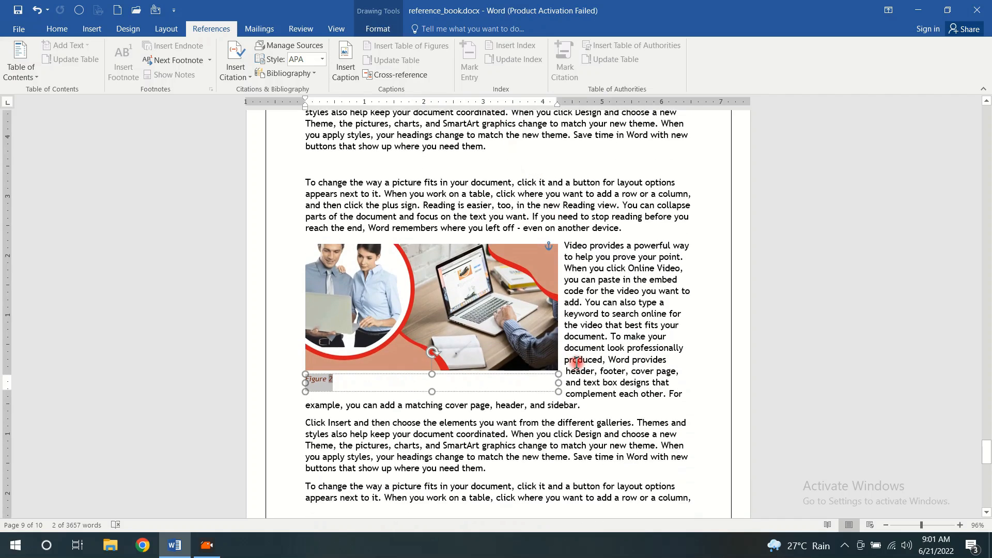
scroll(573, 356, "down", 1)
Break the paragraph beside the banner picture in Chapter 5 just before "and text box designs"
left_click(583, 324)
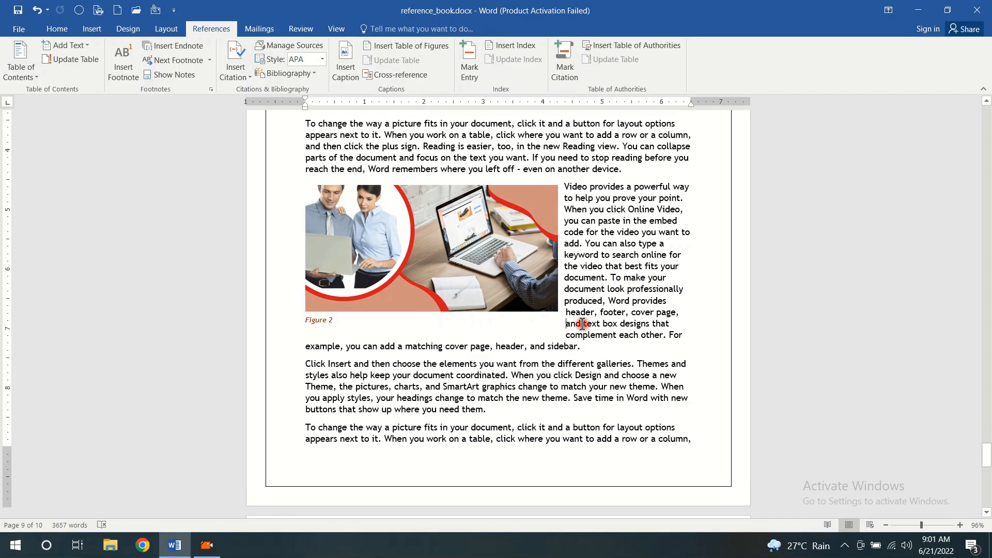
key("ctrl+z")
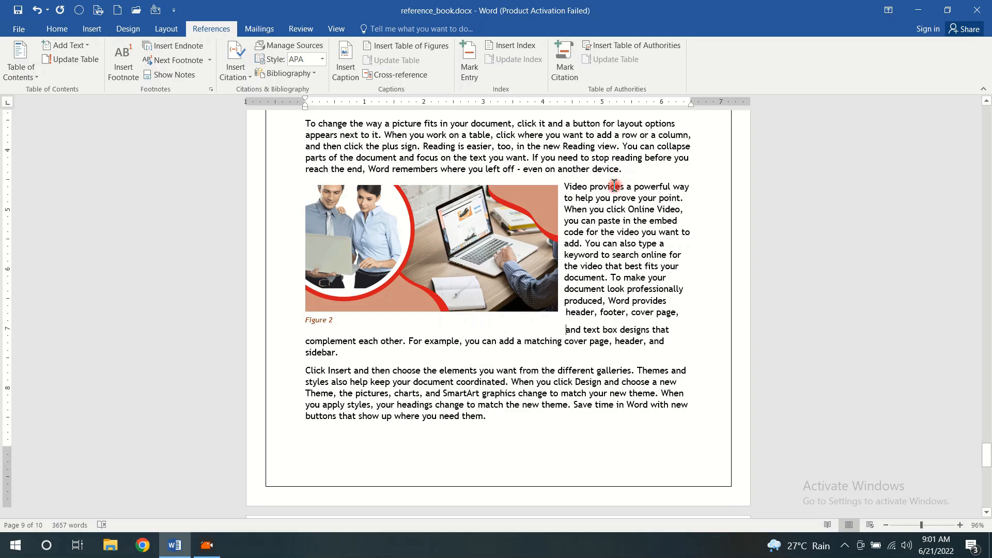
Try adding the line "View More About This Picture" above the text beside the banner picture and applying a font colour to it
left_click(623, 172)
key("Return")
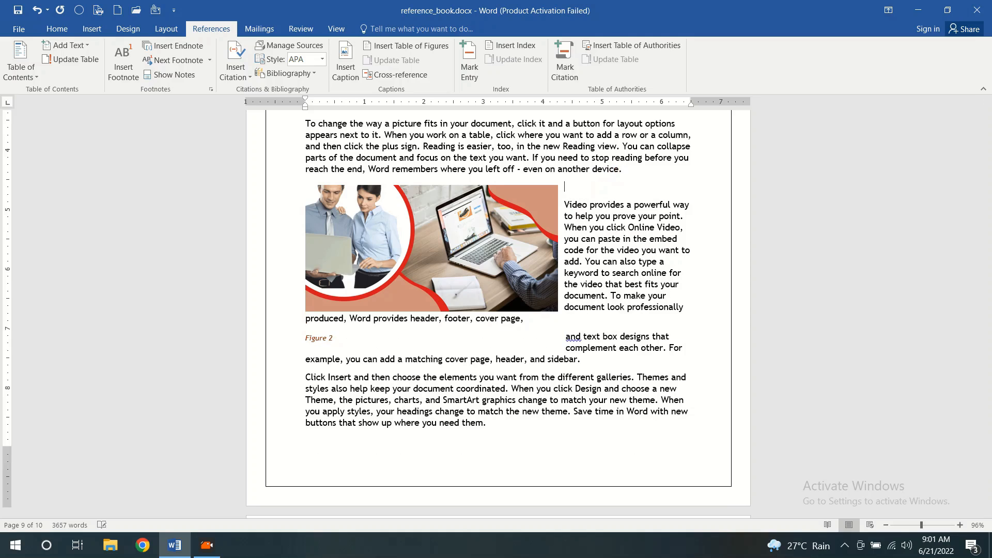
type("View More About This Picture")
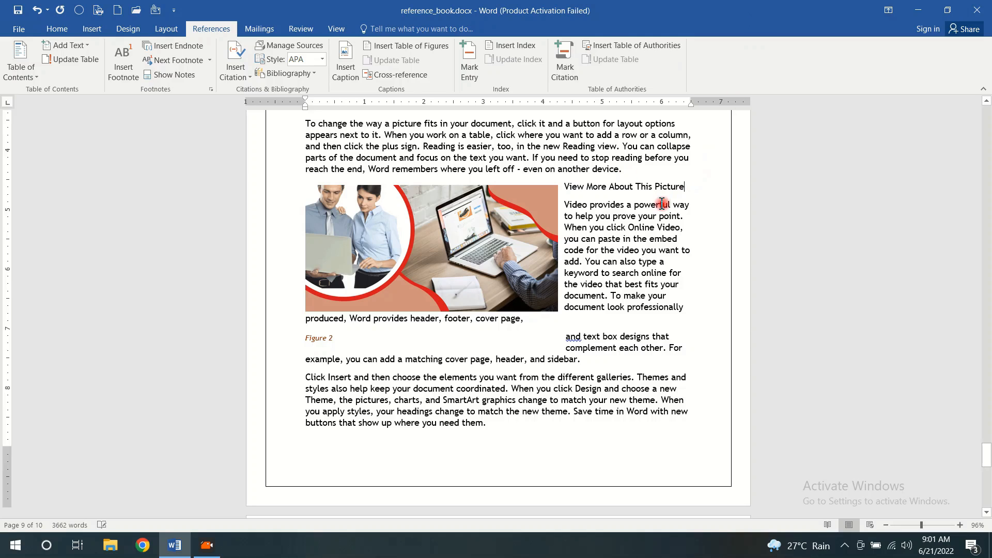
triple_click(625, 189)
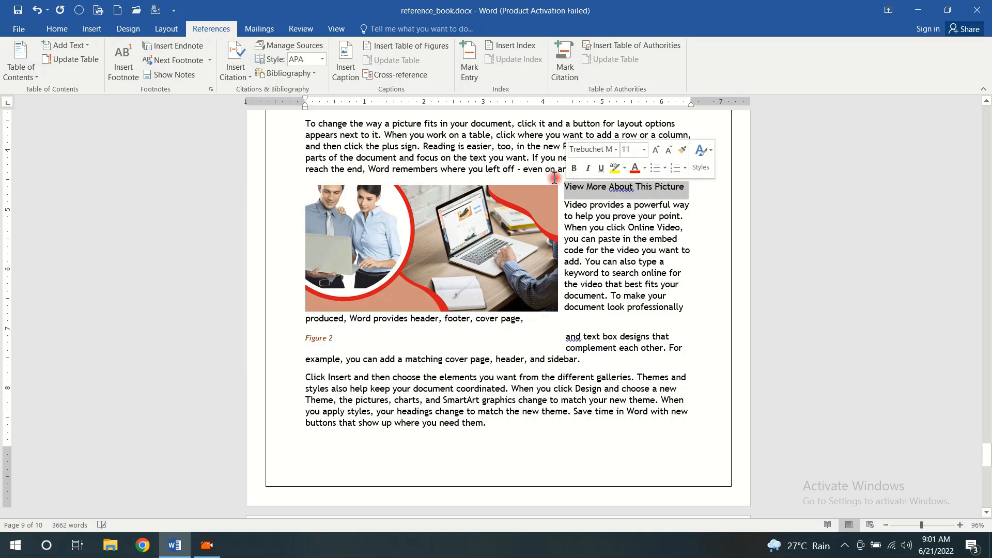
left_click(64, 29)
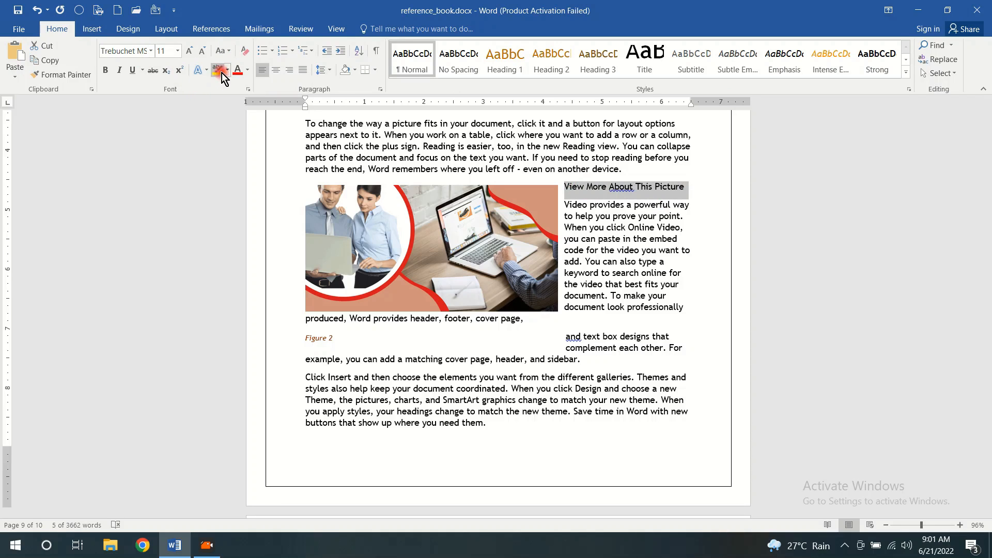
left_click(237, 72)
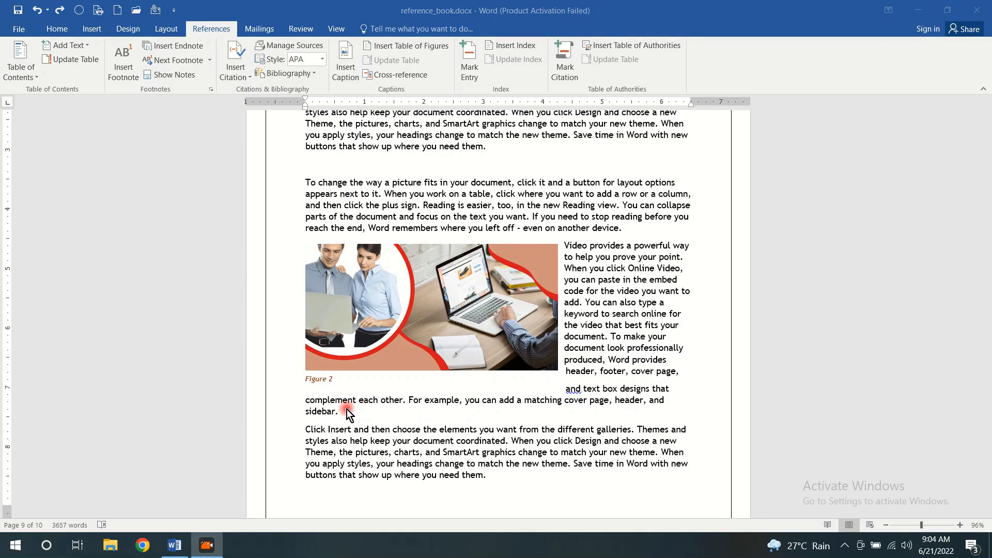
Generate sample paragraphs with =rand() below the last paragraph of Chapter 5, before the endnotes
left_click(323, 166)
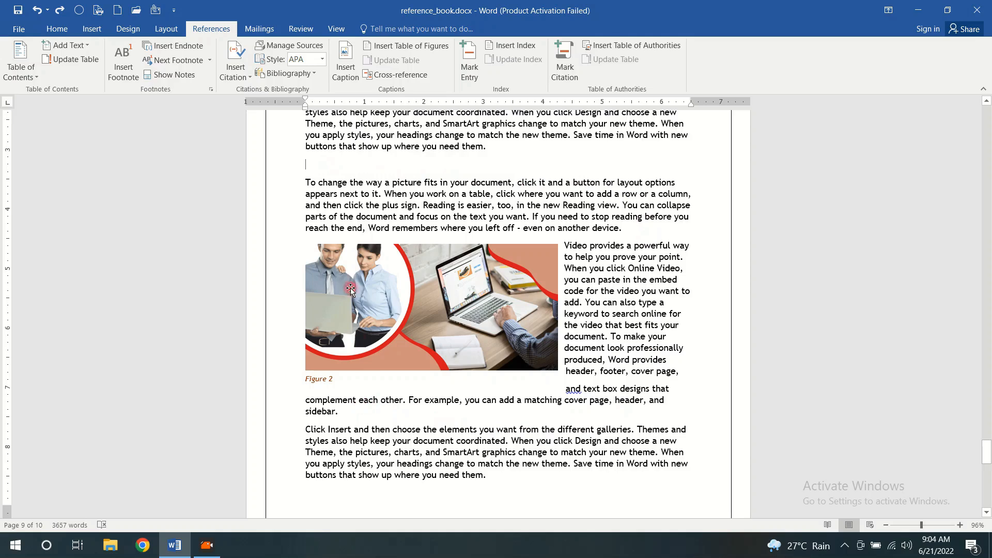
scroll(463, 269, "down", 20)
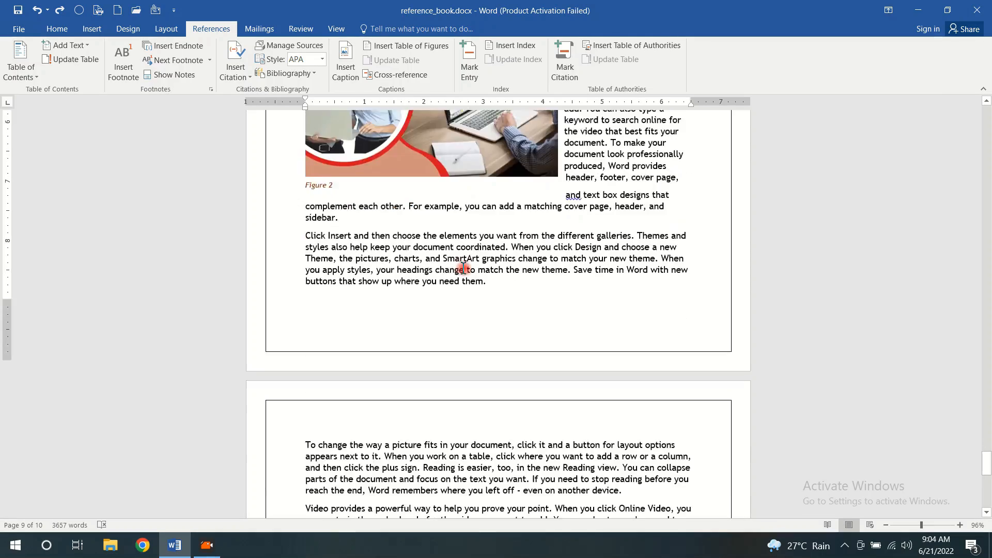
scroll(463, 270, "down", 1)
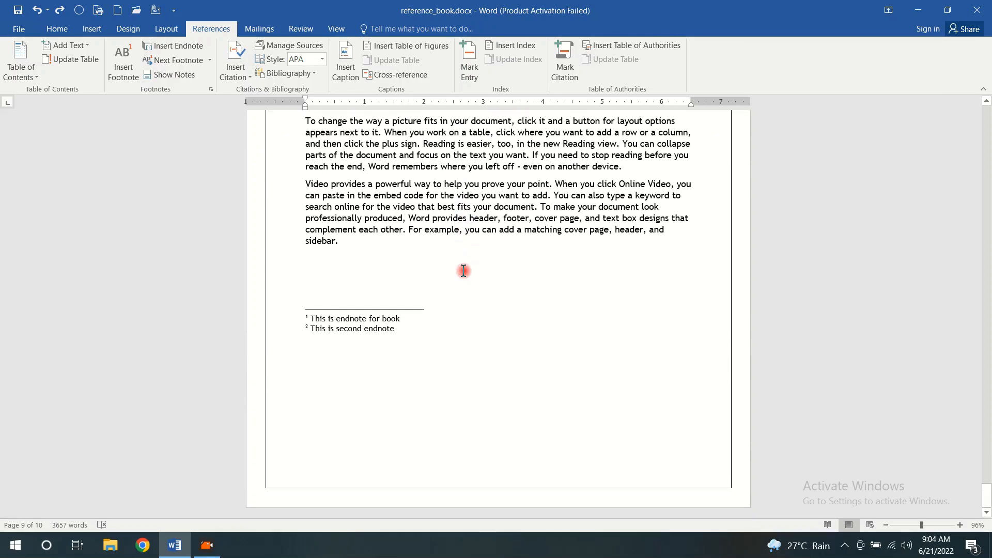
scroll(464, 270, "up", 3)
left_click(342, 360)
key("Return")
key("Return")
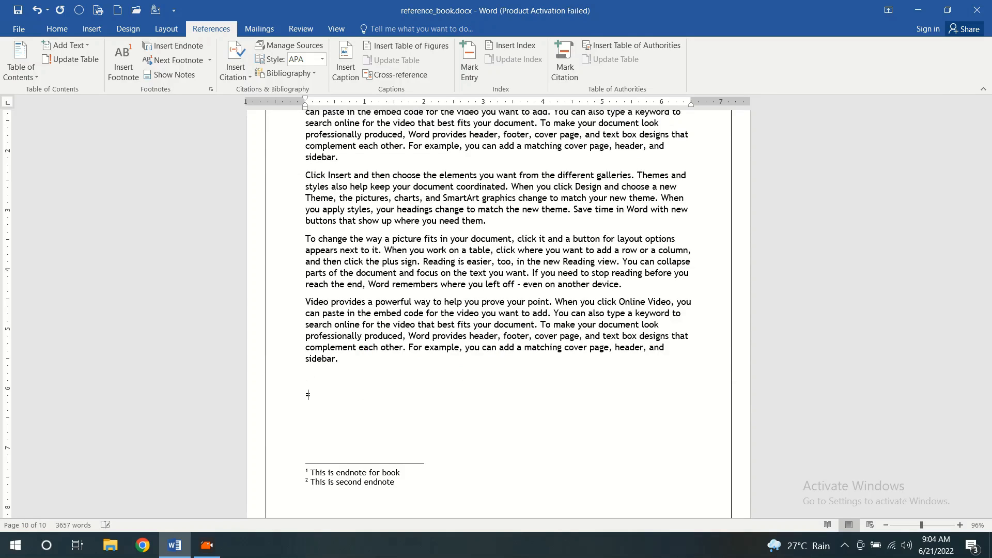
type("=rand()")
key("Return")
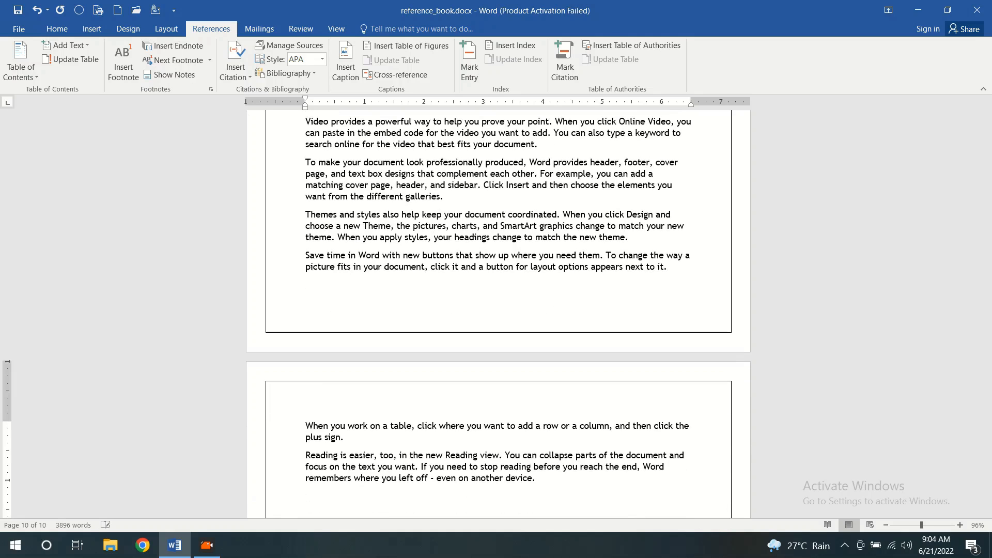
Enter the heading line "Detail View Of Picture" on the empty line above the newly generated sample paragraphs
scroll(317, 255, "up", 5)
left_click(316, 255)
type("Deta")
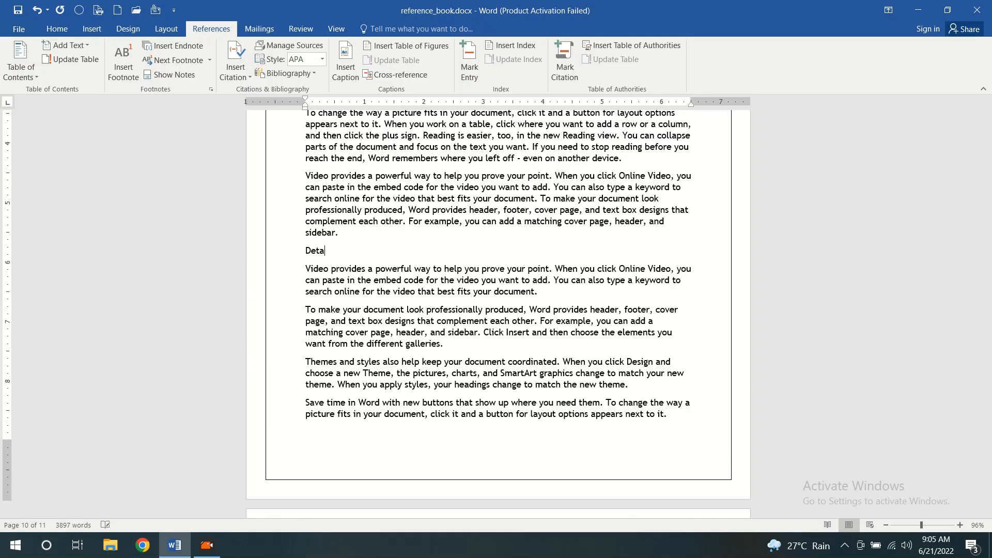
type("il View Of Picture")
Make the "Detail View Of Picture" line bold
left_click_drag(396, 251, 312, 254)
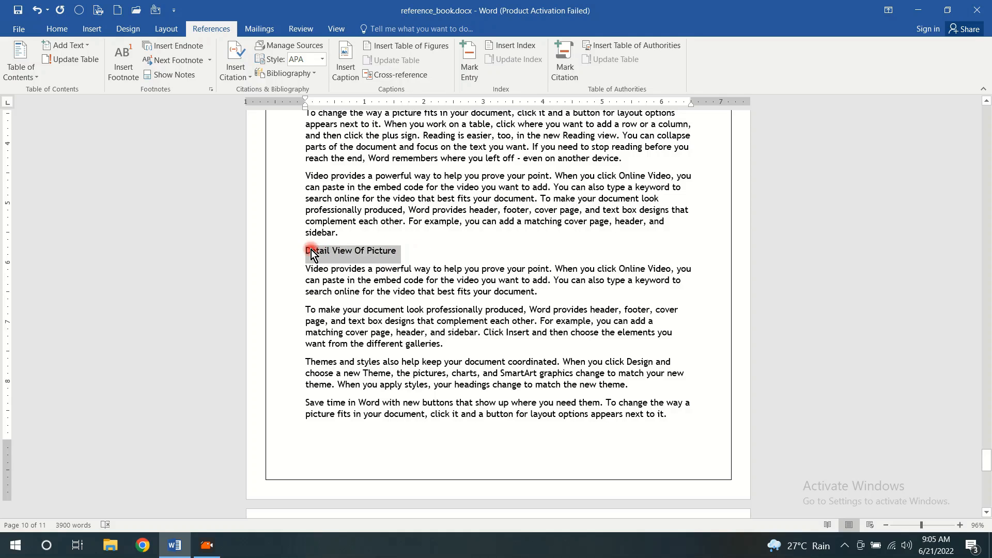
left_click(64, 27)
left_click(130, 70)
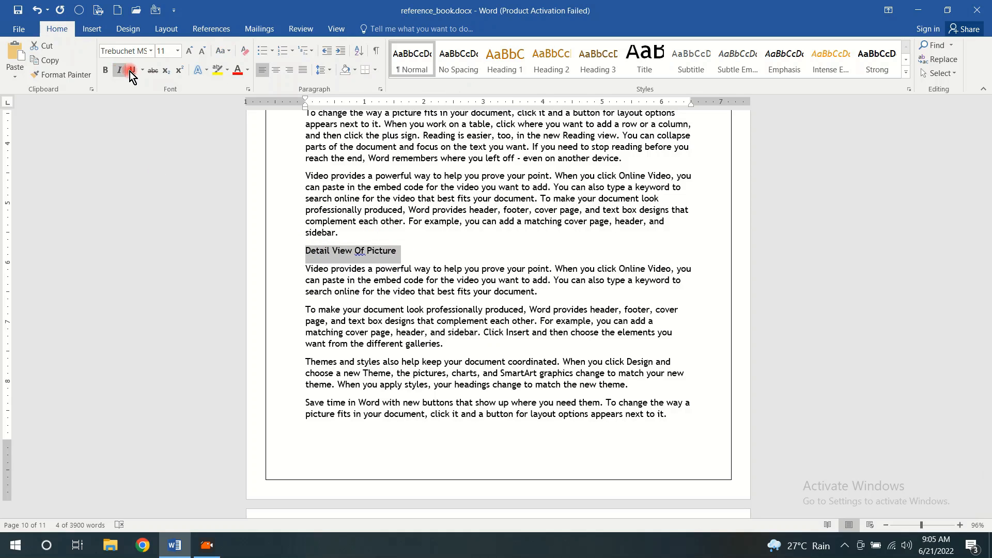
left_click(104, 70)
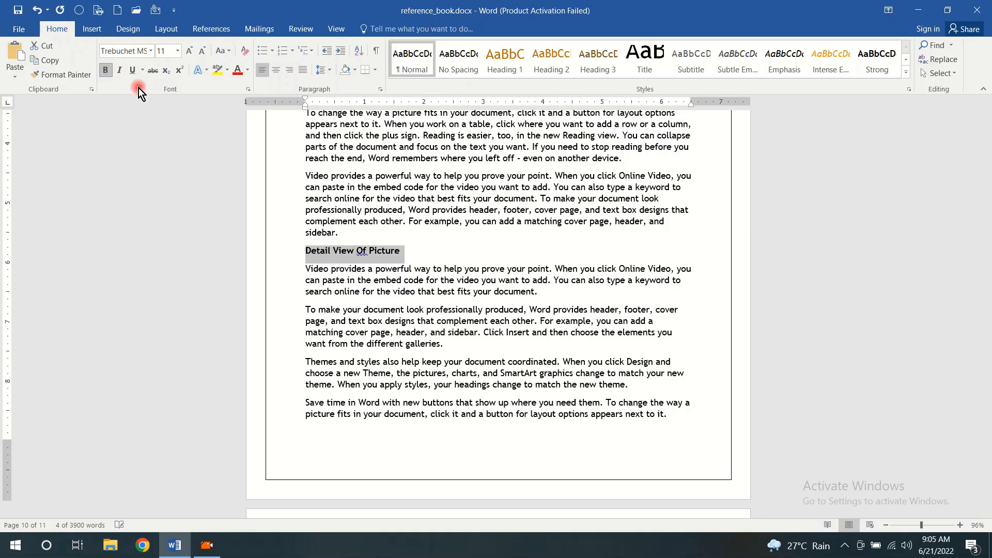
left_click(420, 250)
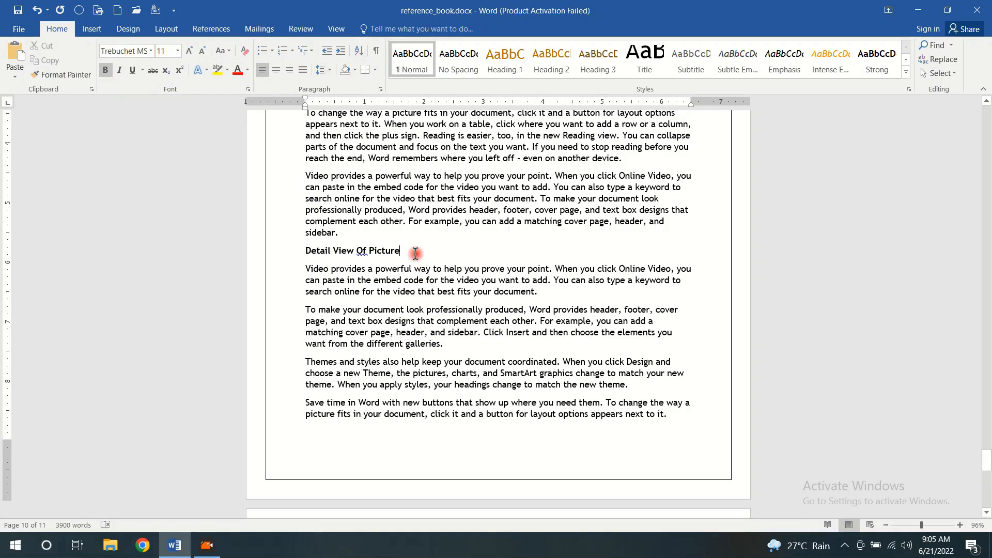
scroll(415, 253, "up", 10)
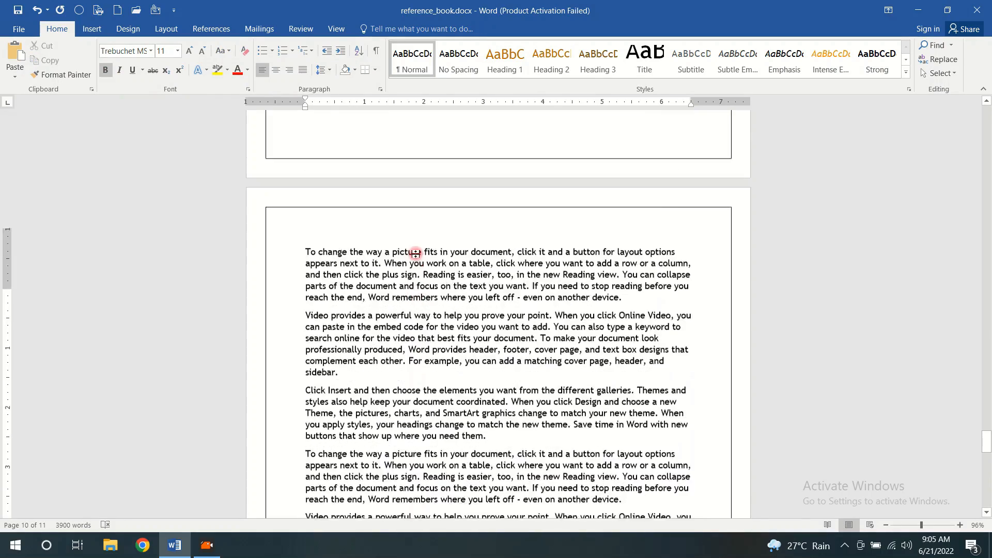
Apply the Heading 3 style to the "Detail View Of Picture" line above the generated sample paragraphs
scroll(415, 253, "up", 5)
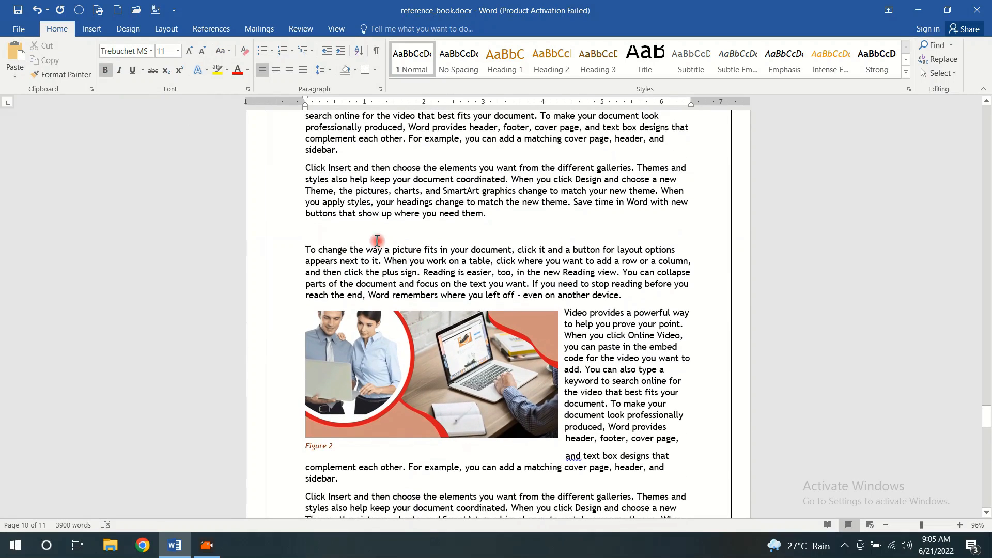
left_click(321, 236)
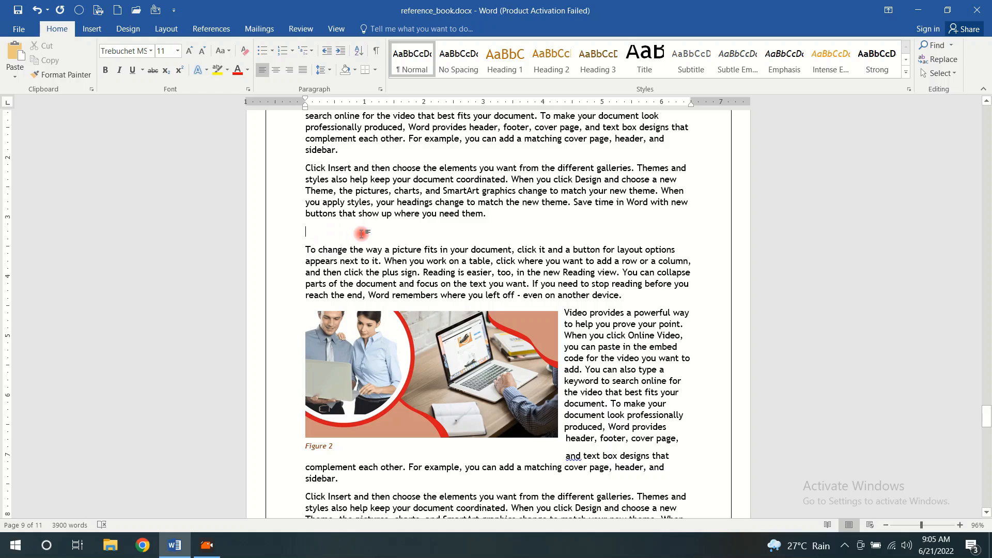
scroll(361, 234, "down", 12)
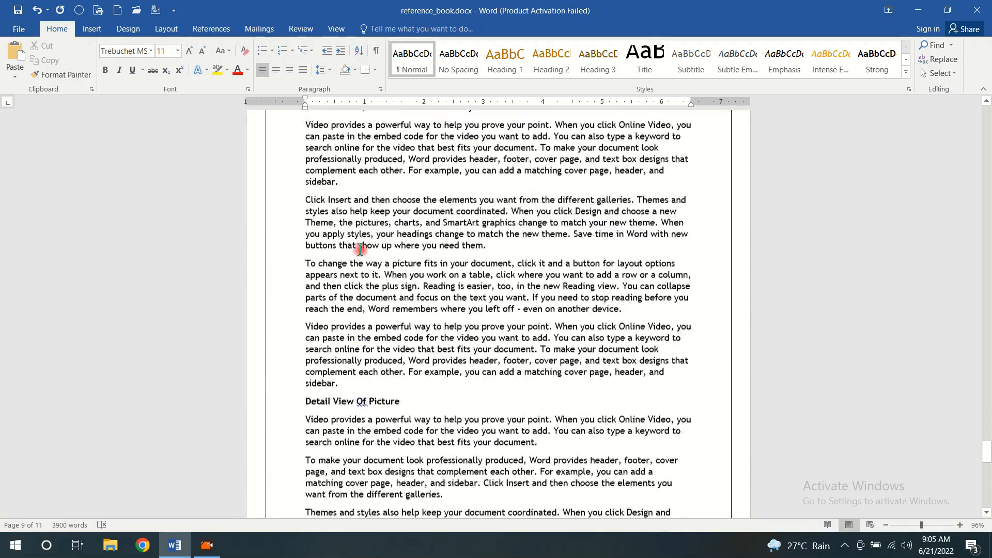
scroll(360, 249, "down", 3)
left_click_drag(396, 309, 304, 312)
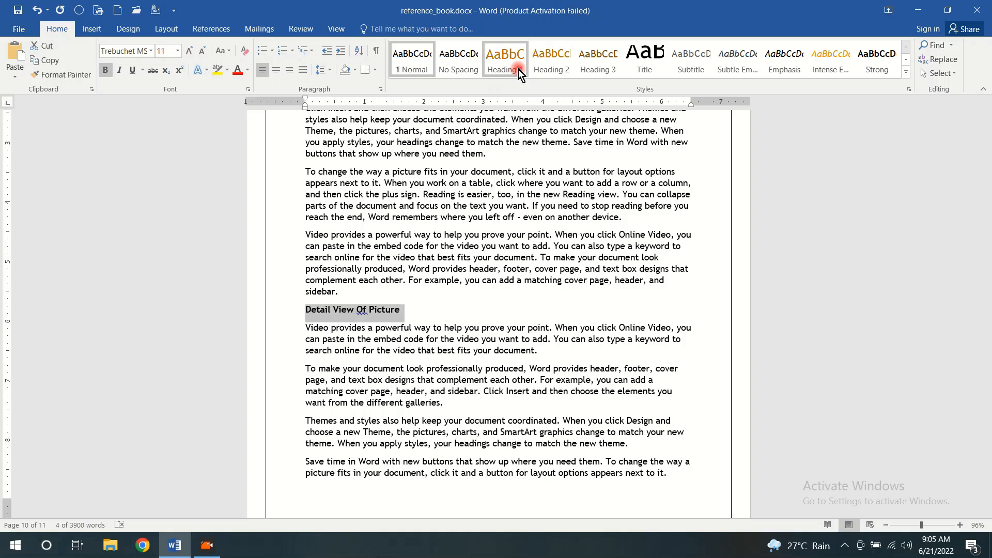
left_click(596, 69)
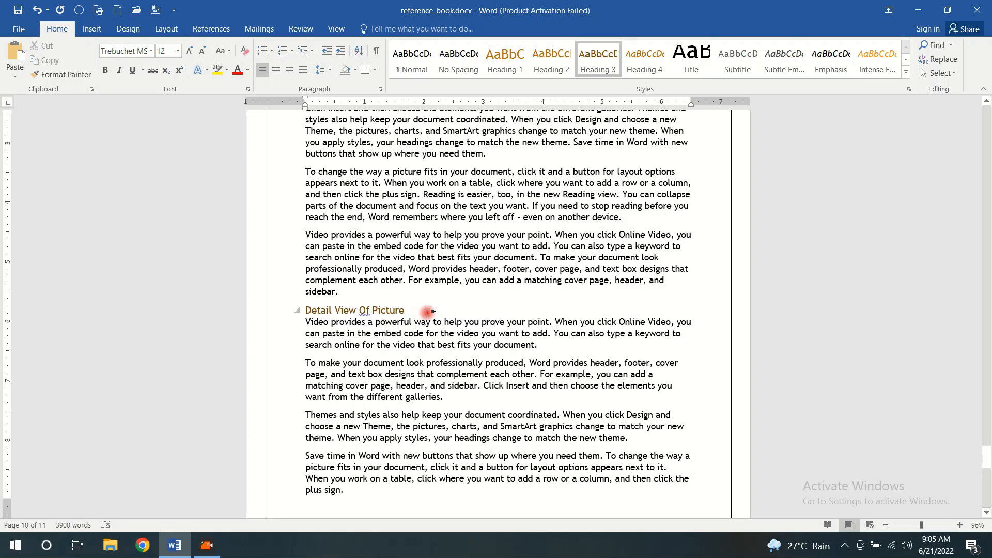
Enter "More Info Click Here" on the empty line above the paragraph preceding the Figure 2 picture in Chapter 5
scroll(427, 312, "up", 10)
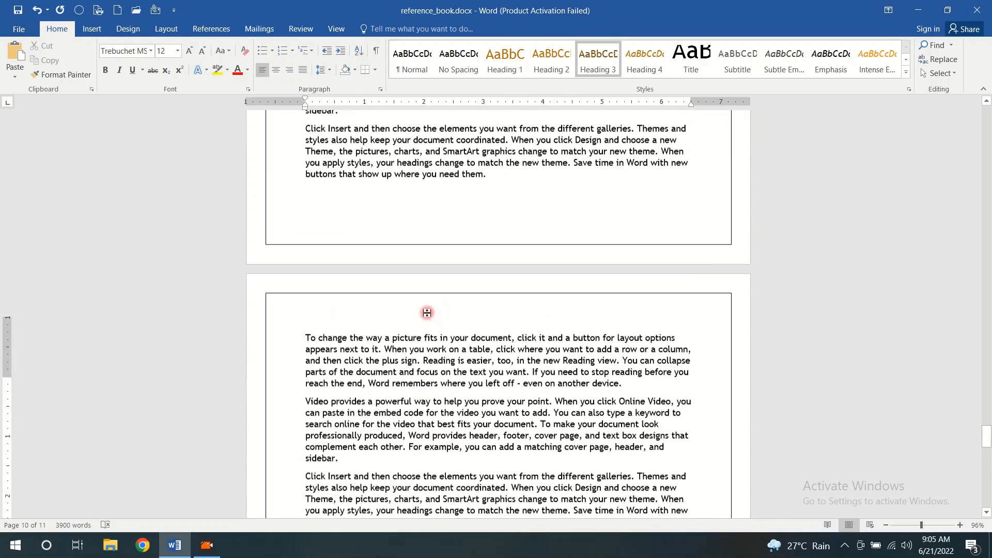
scroll(426, 313, "up", 12)
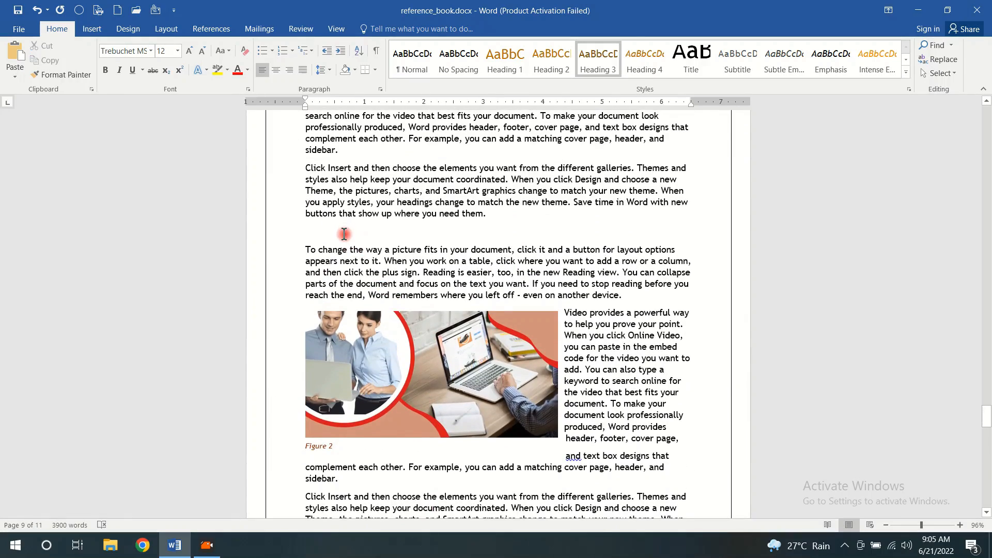
left_click(344, 234)
type("Mo")
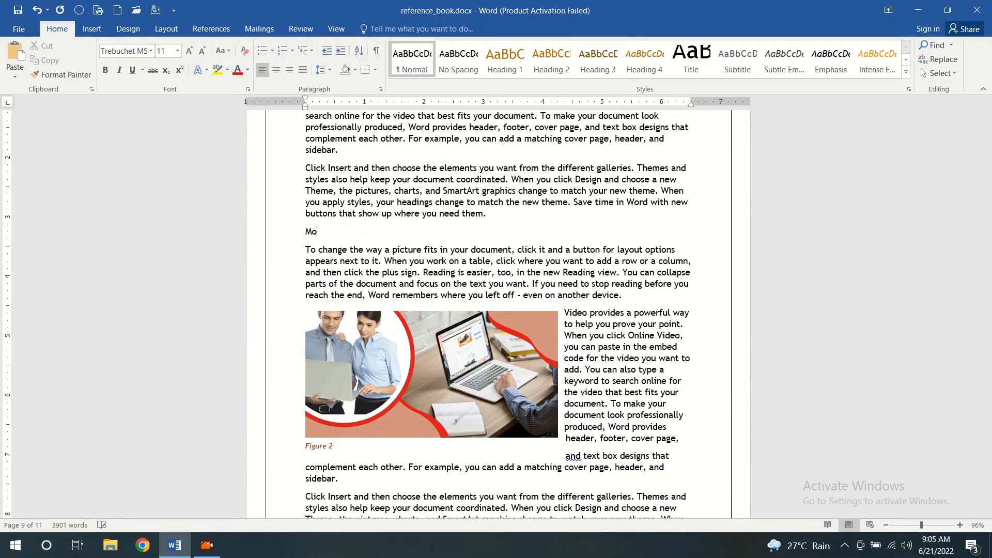
type("re In")
Replace the "More Info Click Here" line with a hyperlinked cross-reference to the heading text of "Detail View Of Picture"
left_click_drag(391, 231, 310, 234)
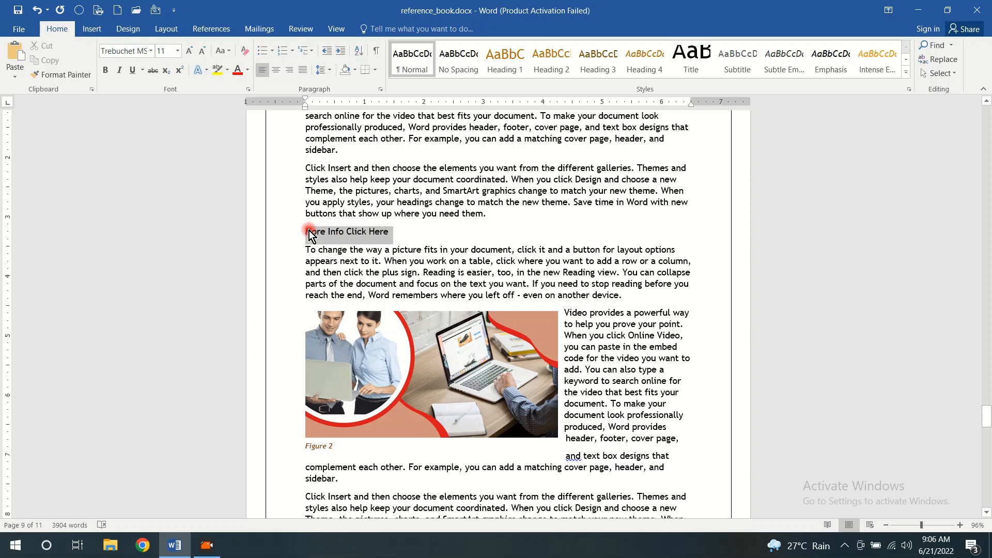
left_click(209, 28)
left_click(412, 77)
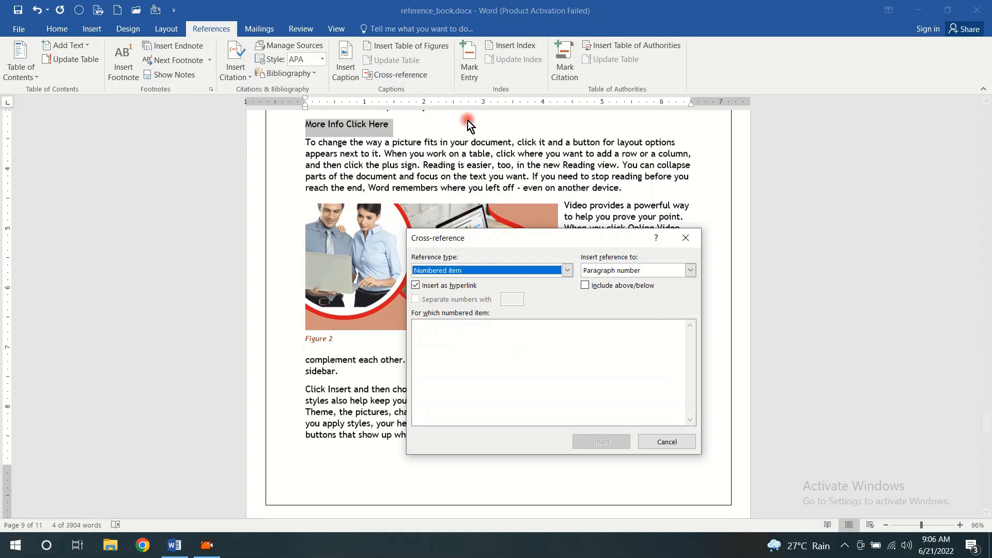
left_click_drag(548, 235, 616, 94)
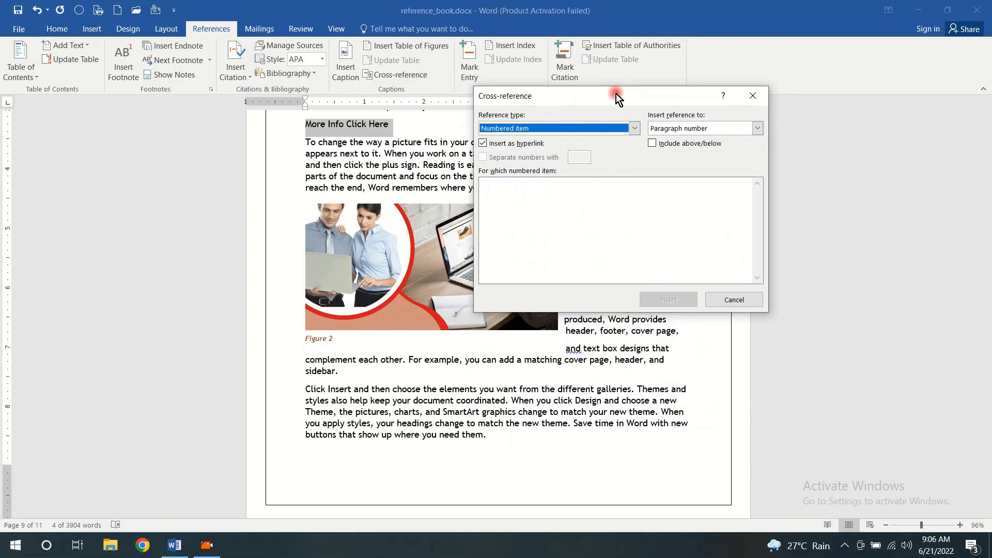
left_click(635, 128)
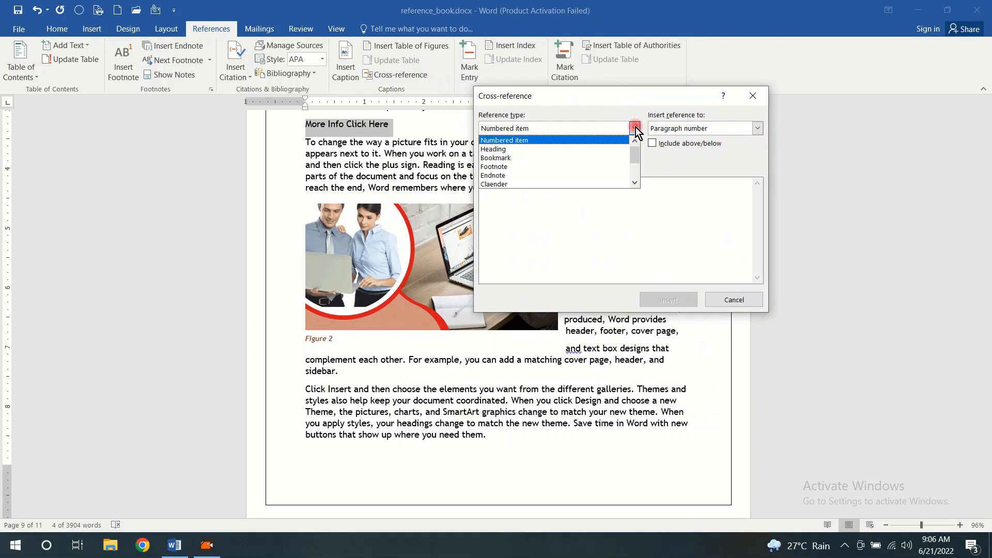
left_click(599, 149)
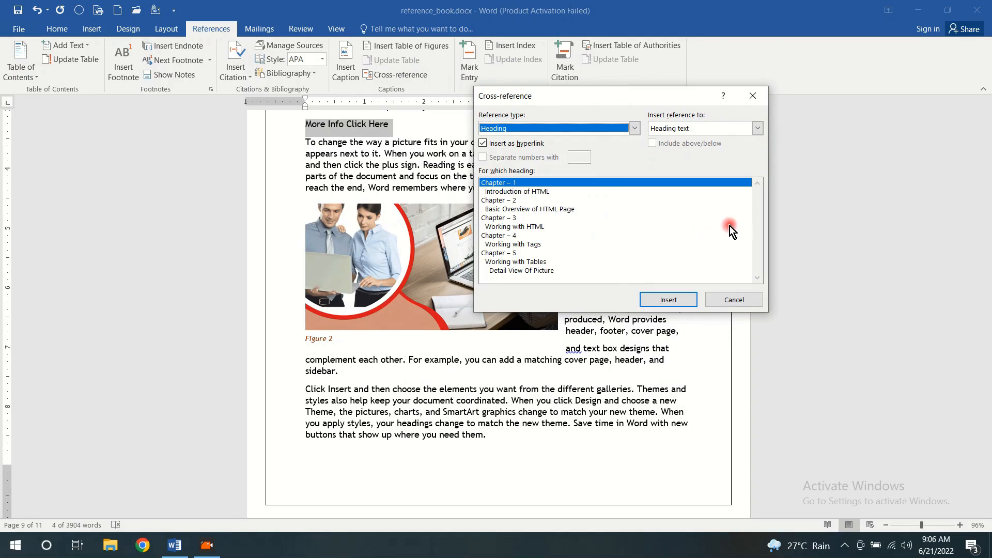
left_click(535, 271)
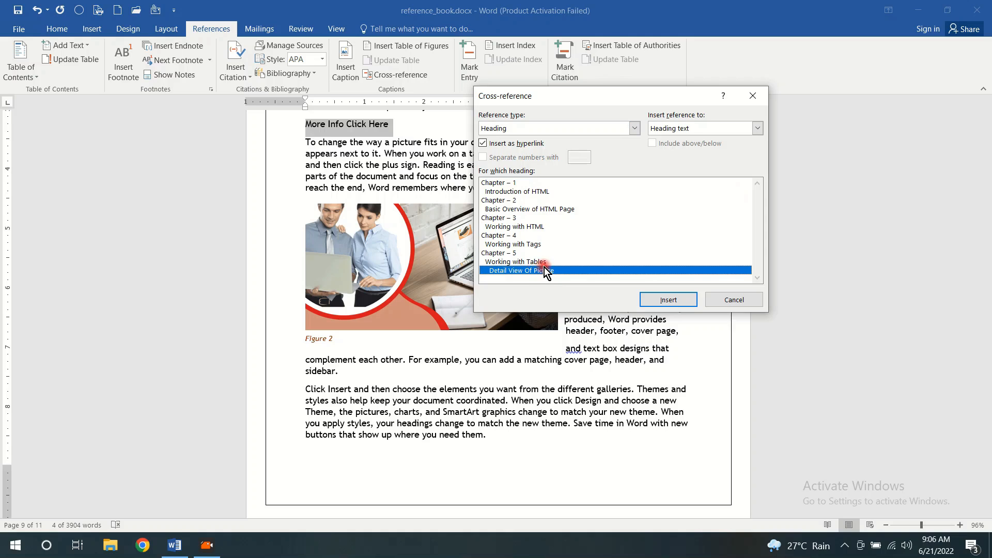
left_click(668, 300)
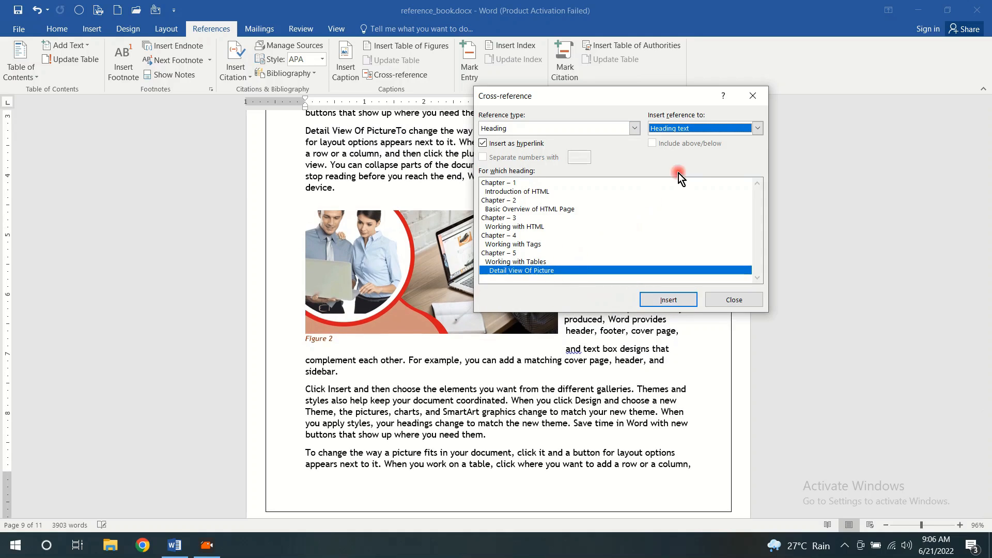
left_click(753, 96)
Compare the inserted cross-reference above the Figure 2 picture with the "Detail View Of Picture" heading it refers to
scroll(475, 194, "up", 5)
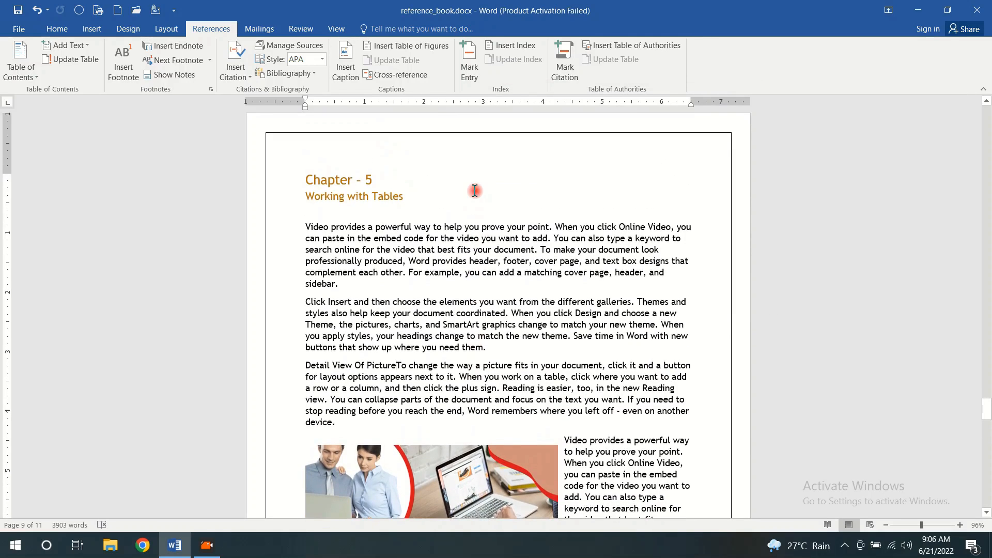
scroll(467, 202, "down", 12)
scroll(463, 210, "up", 4)
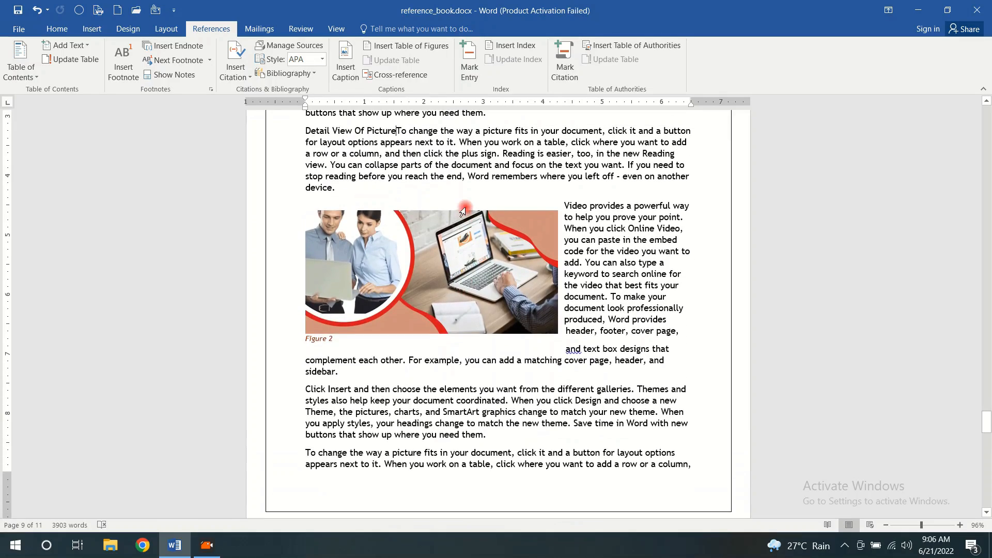
scroll(464, 210, "up", 2)
scroll(465, 207, "up", 4)
scroll(465, 207, "down", 4)
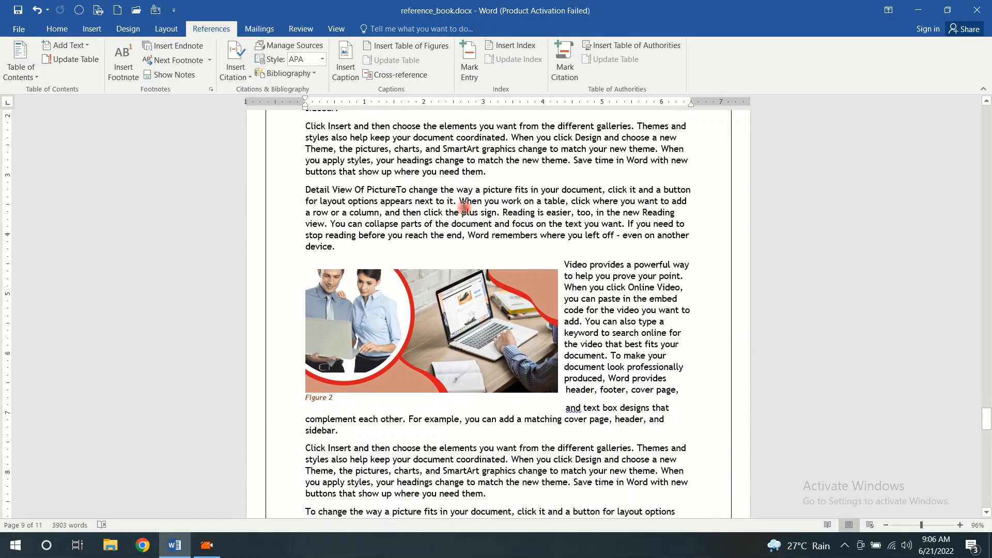
scroll(463, 207, "down", 12)
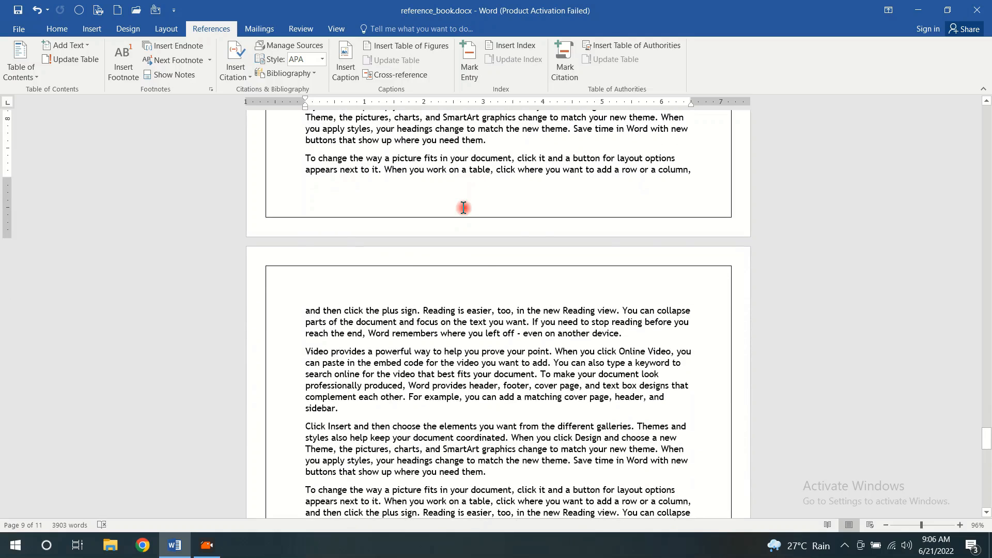
scroll(464, 207, "down", 12)
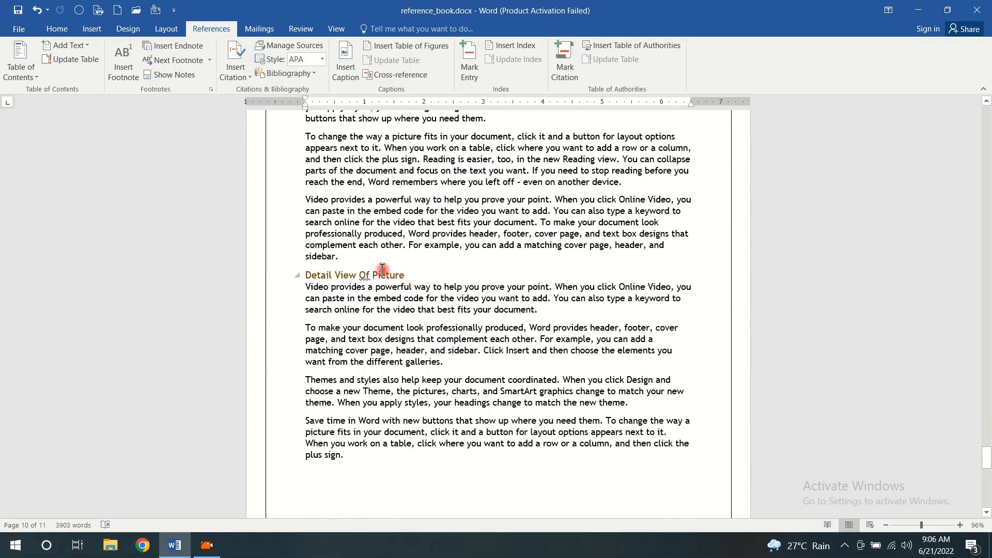
scroll(443, 242, "up", 4)
scroll(444, 243, "up", 15)
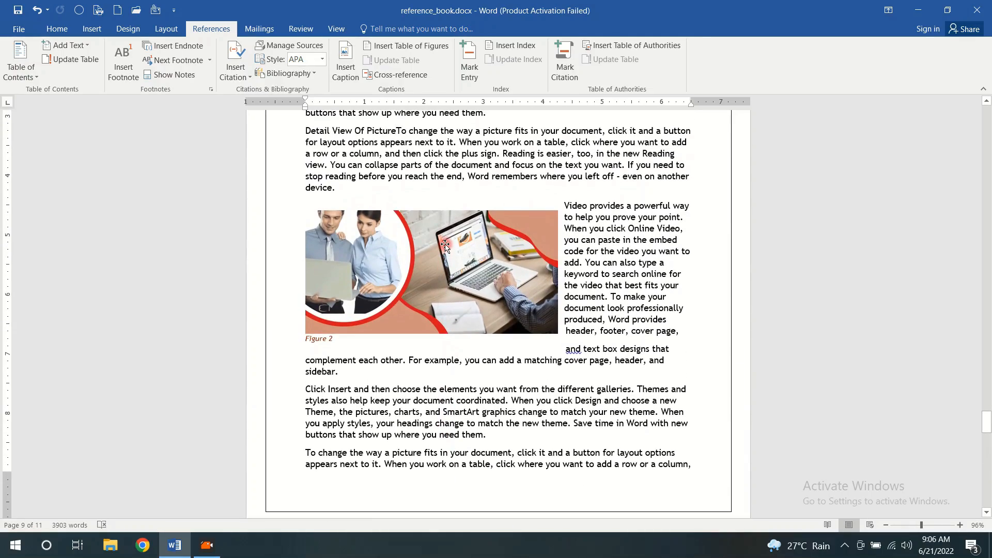
scroll(446, 245, "up", 2)
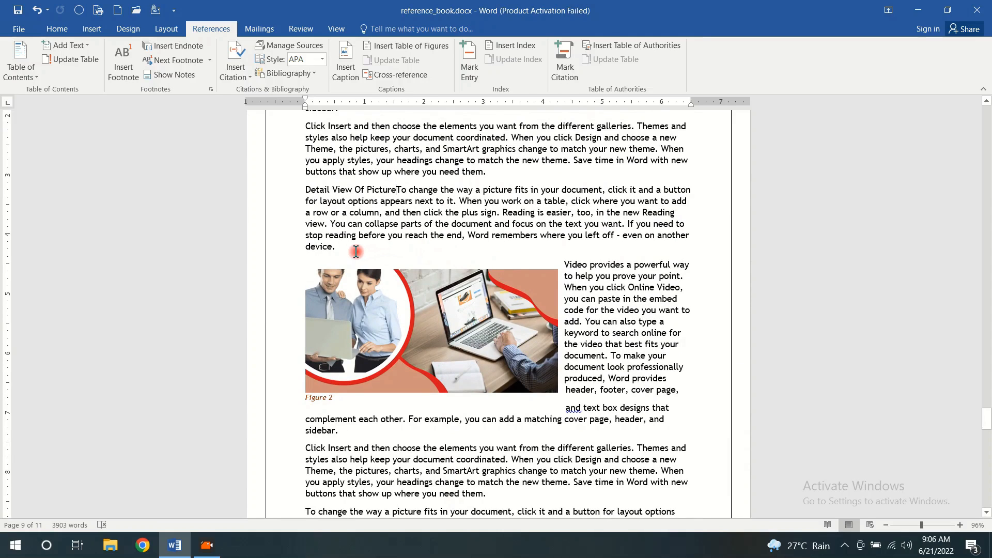
scroll(356, 251, "up", 4)
scroll(356, 251, "down", 1)
scroll(354, 255, "up", 1)
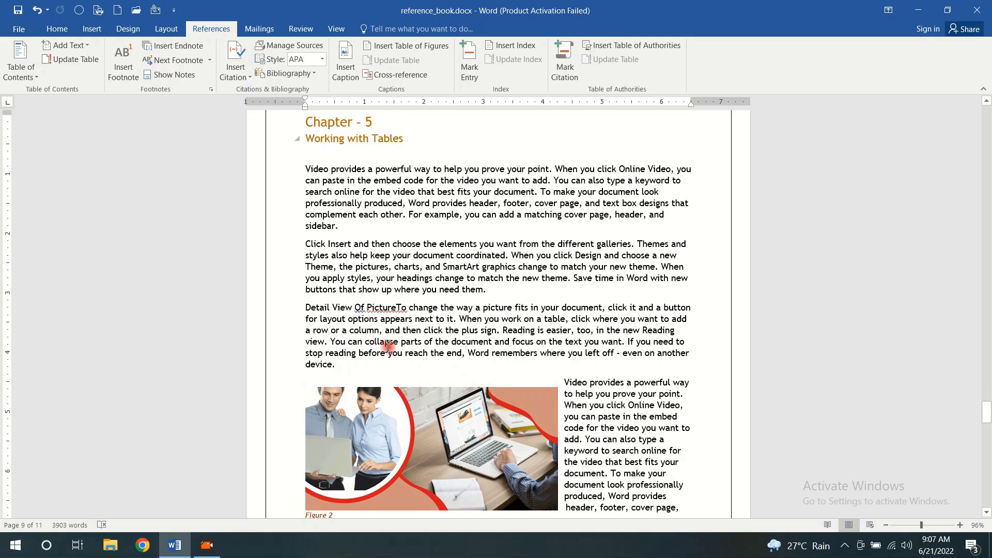
Separate the cross-reference from the paragraph text after it, leaving an empty line between them
left_click(401, 307)
key("Return")
key("Return")
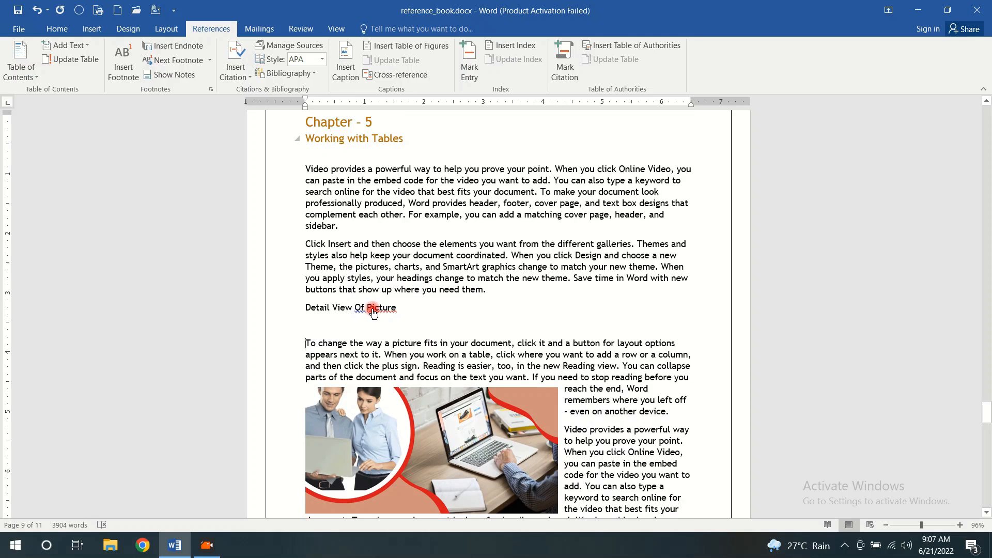
Follow the cross-reference to the "Detail View Of Picture" heading and examine both ends of the link
scroll(372, 309, "down", 10)
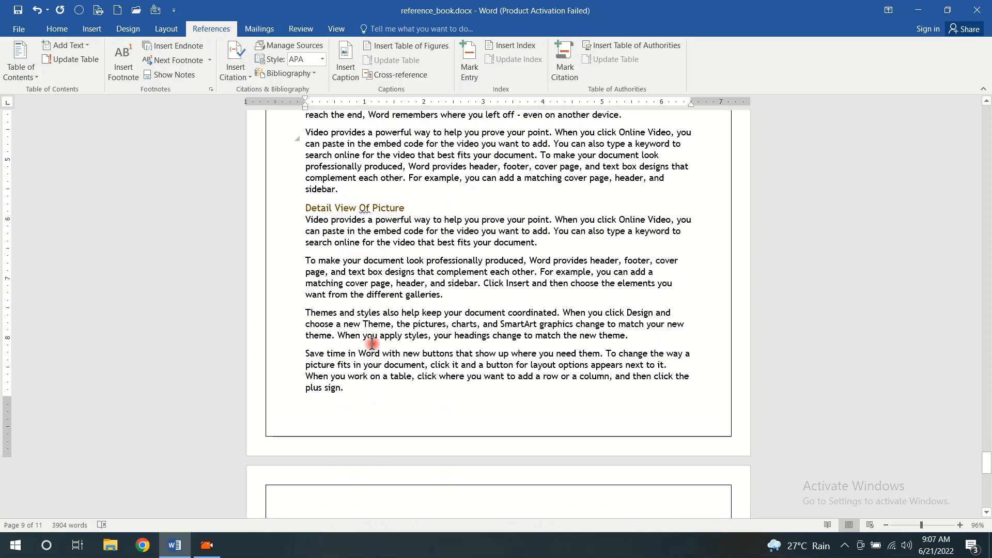
scroll(372, 344, "up", 5)
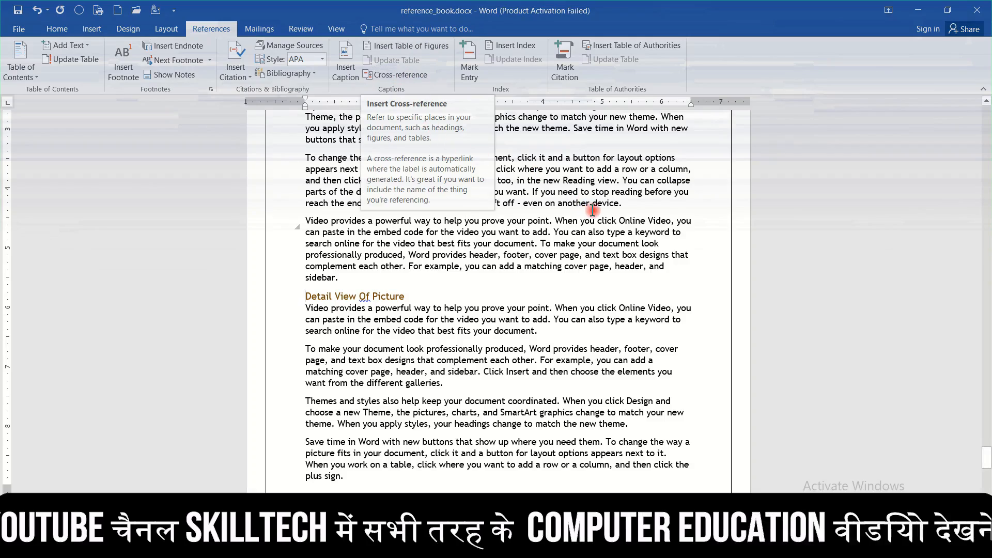
scroll(593, 209, "down", 15)
scroll(339, 298, "up", 5)
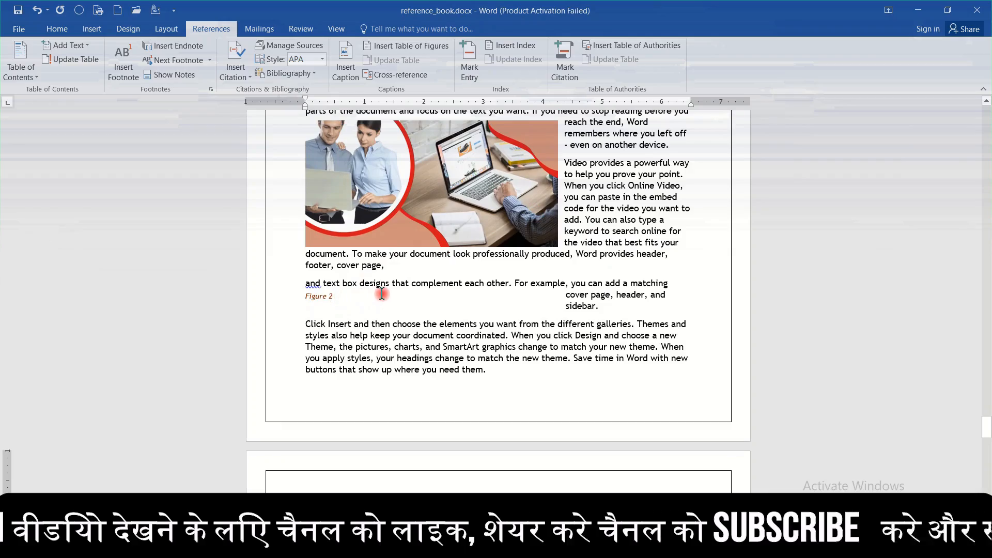
scroll(473, 238, "down", 10)
scroll(475, 237, "down", 20)
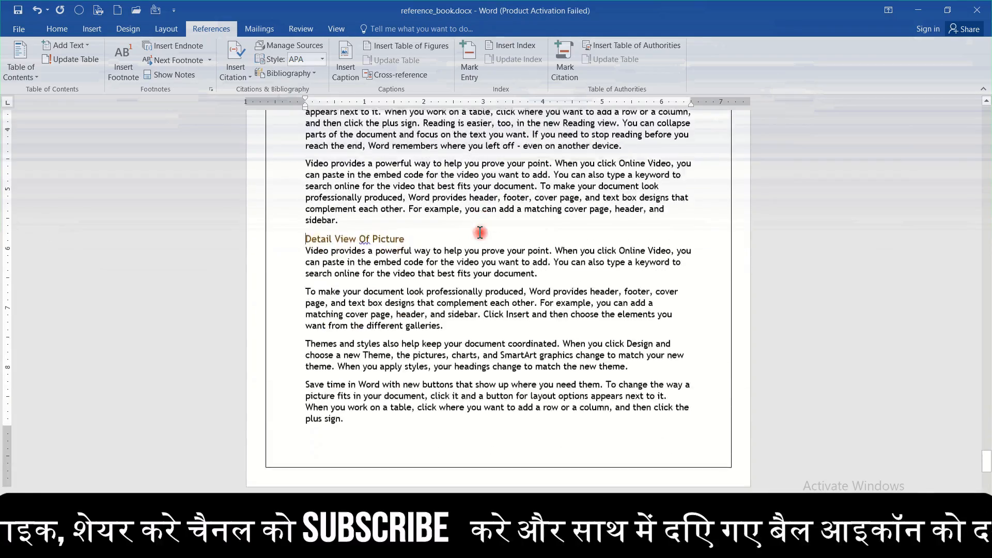
scroll(480, 232, "up", 5)
scroll(480, 232, "up", 3)
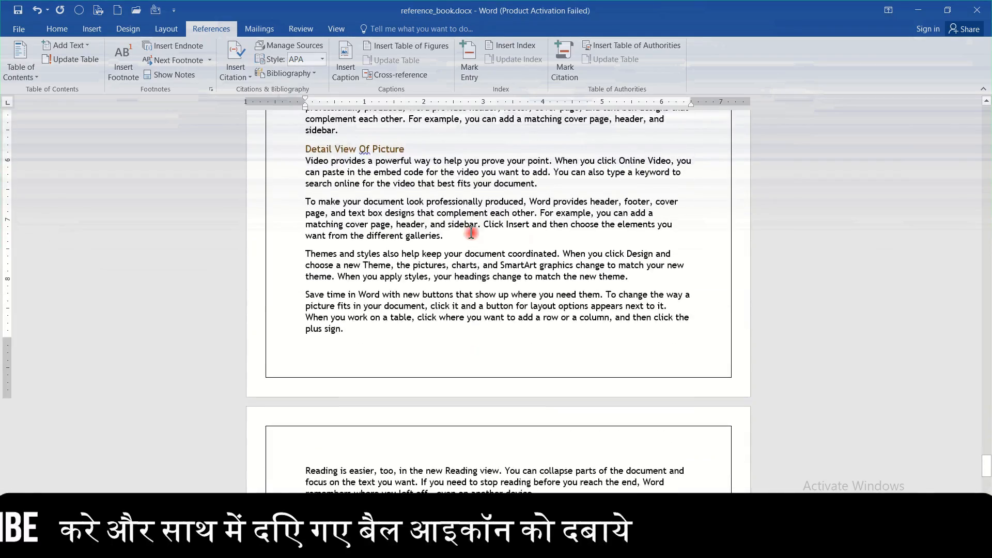
Insert a "Learn Computer 1" caption below the second paragraph of the "Detail View Of Picture" section
left_click_drag(444, 235, 298, 206)
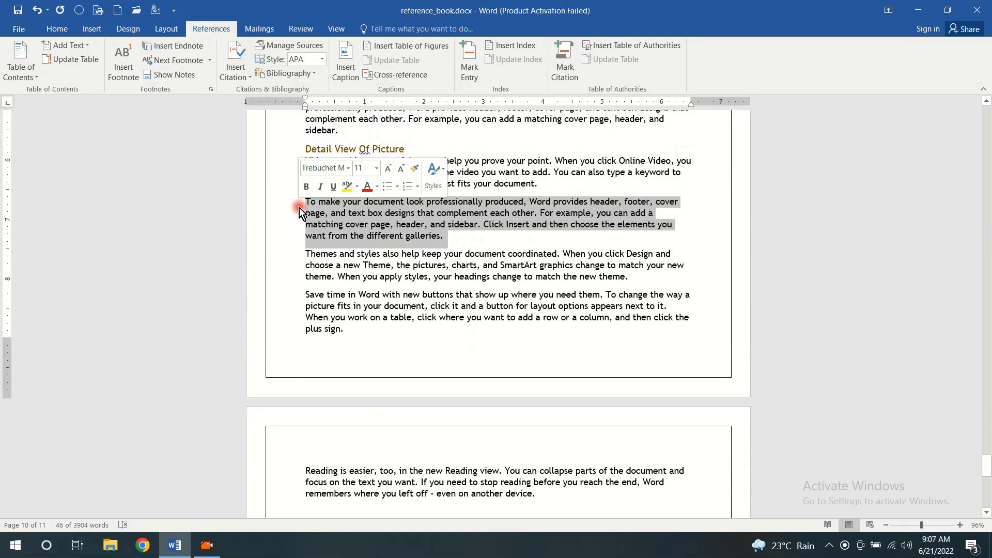
left_click(345, 66)
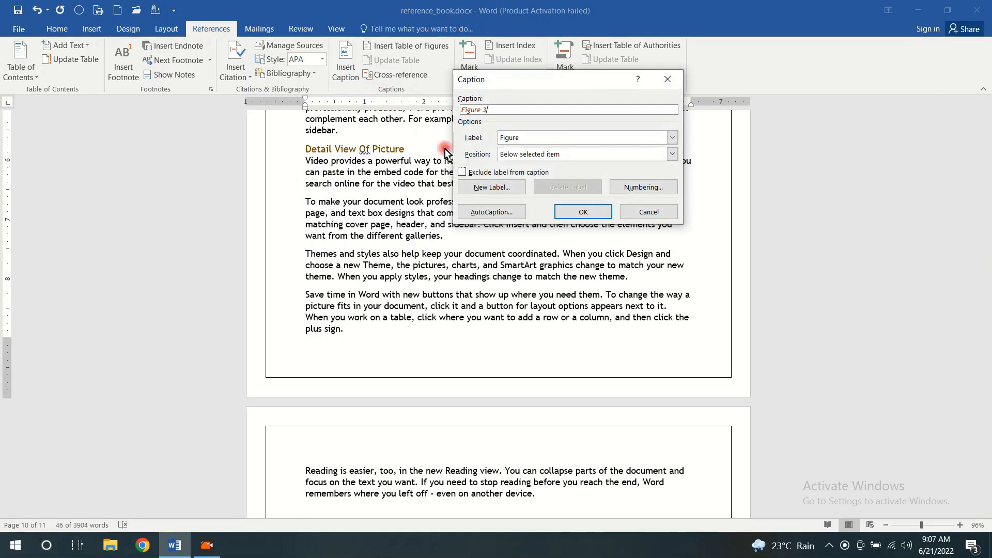
left_click(673, 138)
left_click(580, 174)
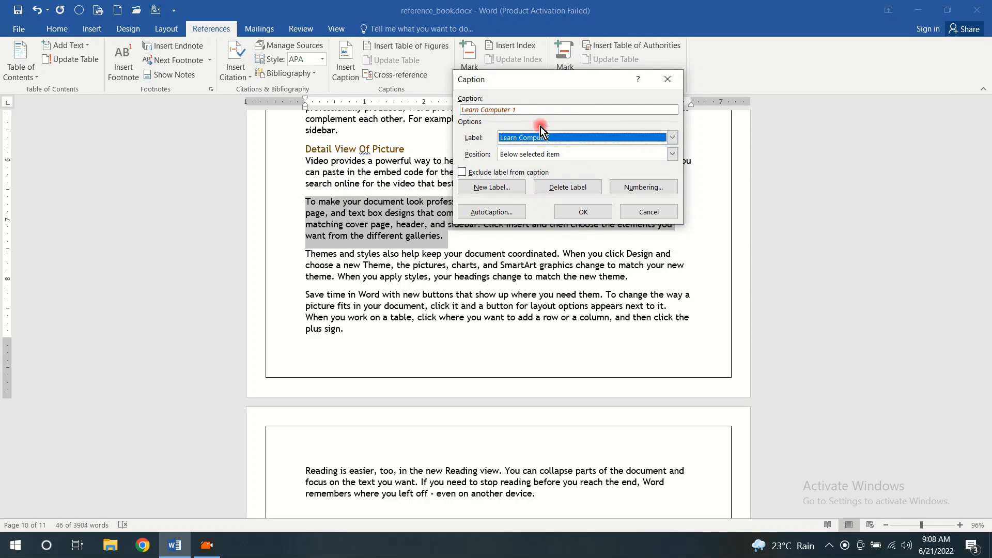
left_click(590, 215)
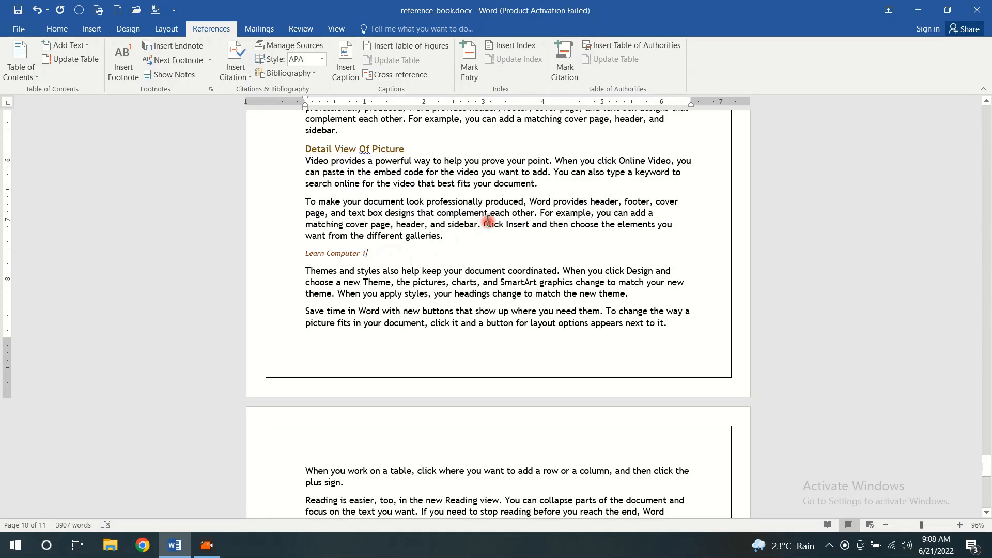
Insert a table of figures for the "Learn Computer" caption label below the equations list on the contents page
scroll(487, 221, "up", 5)
scroll(487, 221, "up", 20)
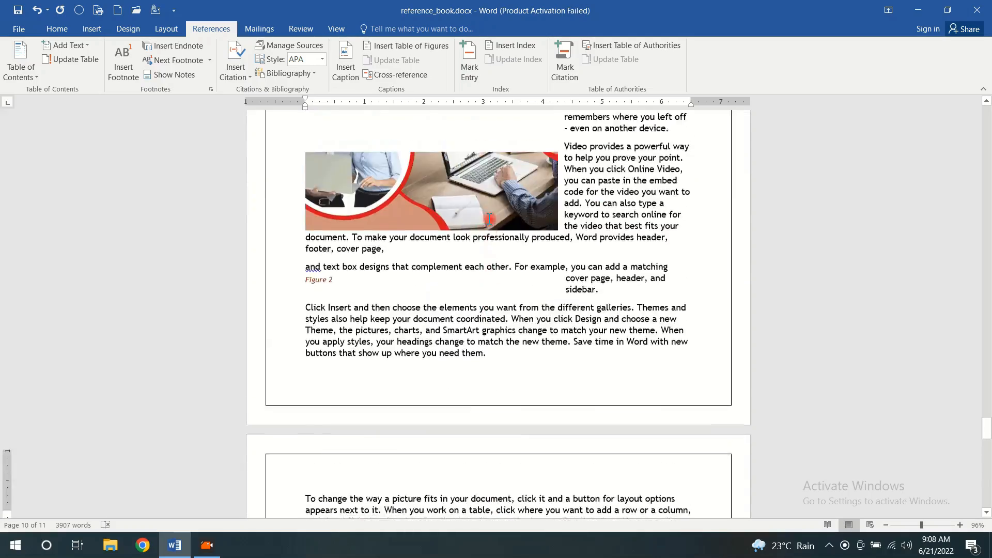
scroll(489, 219, "up", 20)
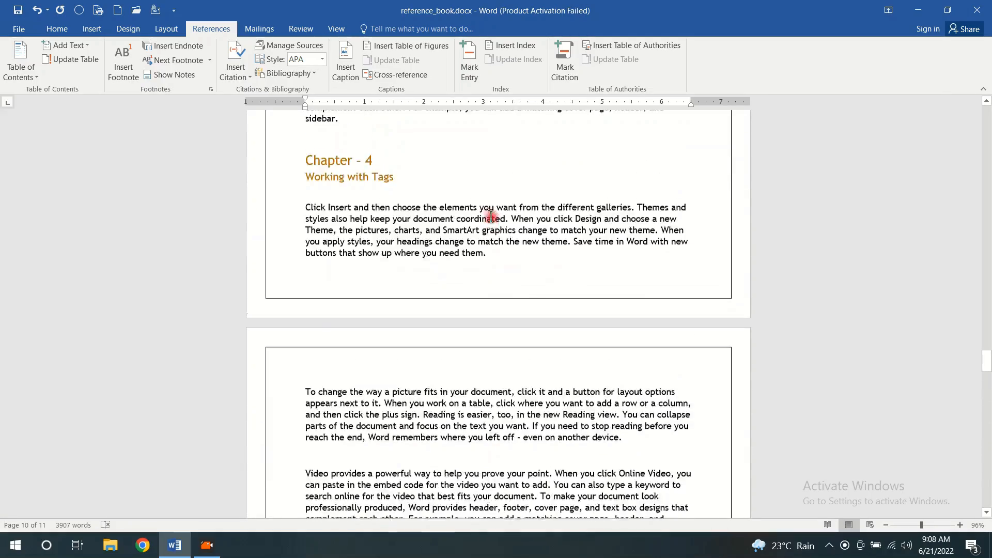
scroll(490, 215, "up", 1)
left_click_drag(987, 342, 983, 181)
scroll(487, 206, "up", 2)
scroll(487, 207, "up", 1)
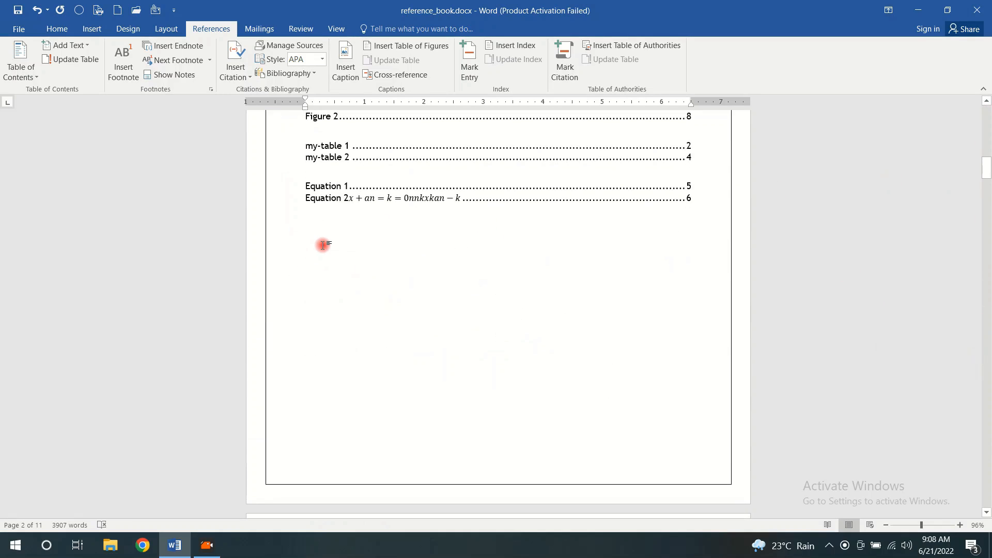
left_click(323, 245)
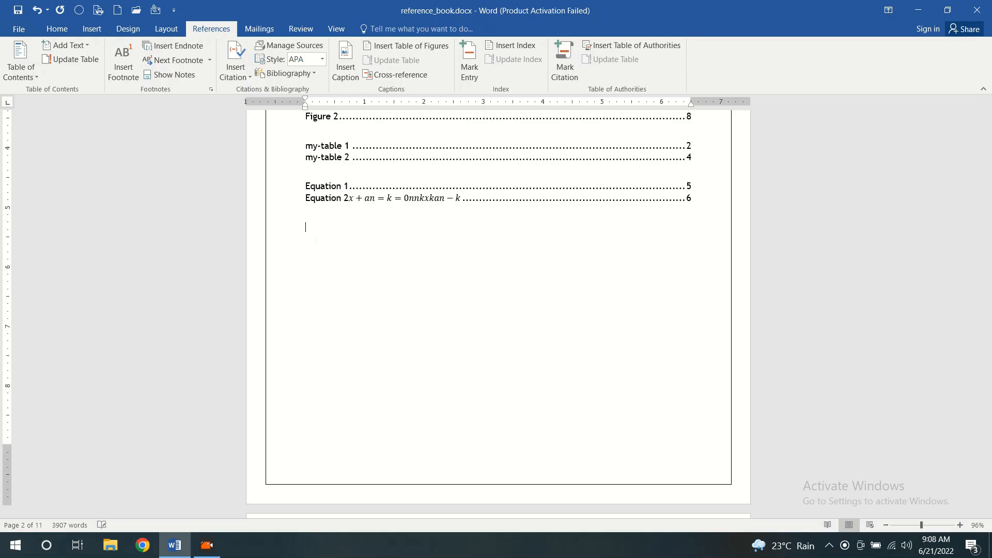
left_click(402, 48)
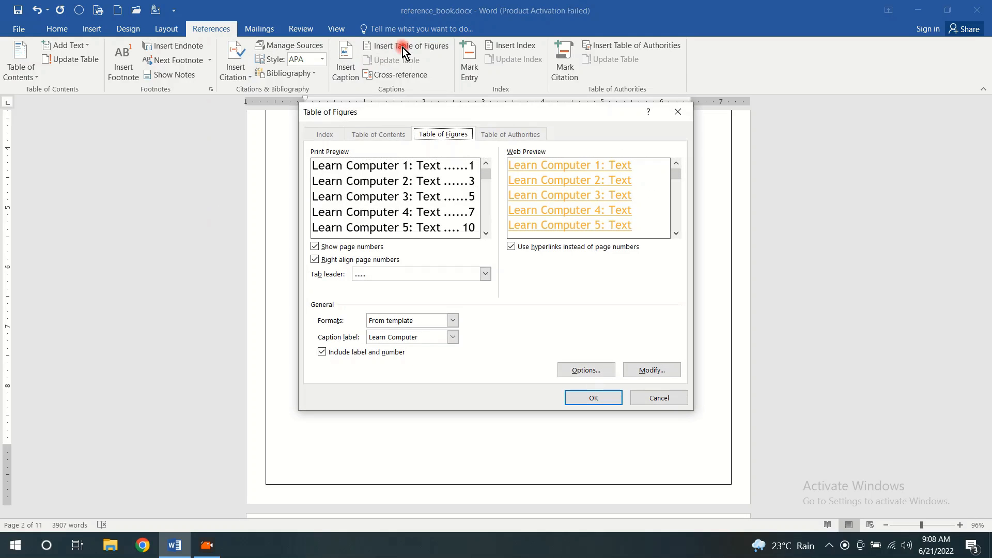
left_click(452, 338)
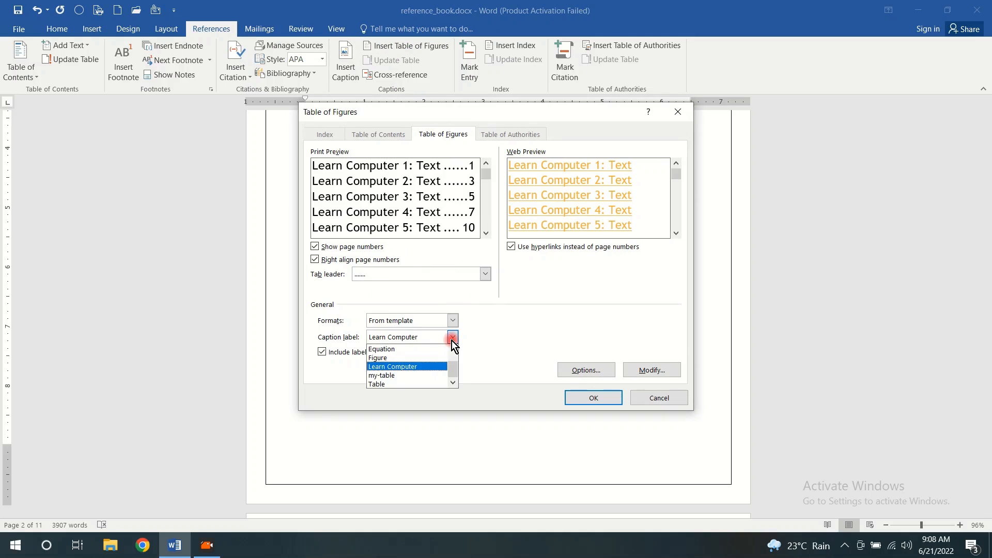
left_click(421, 367)
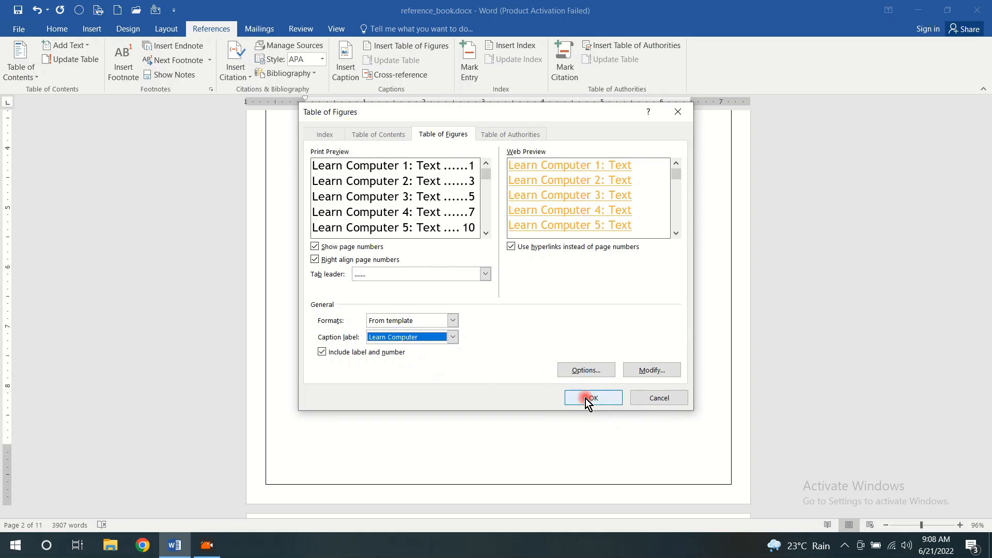
left_click(594, 398)
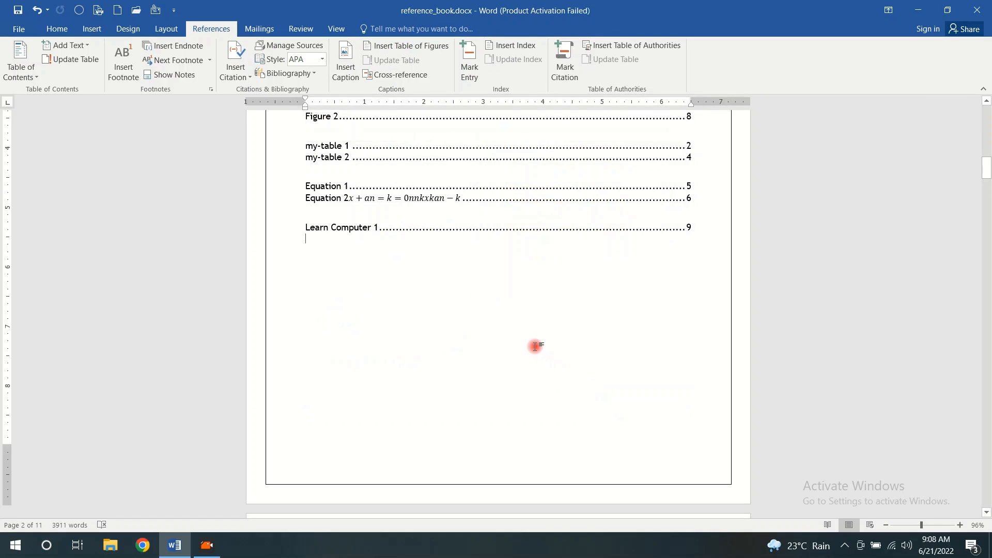
Update the "Learn Computer" table of figures on the contents page
scroll(534, 346, "down", 3)
scroll(535, 346, "up", 2)
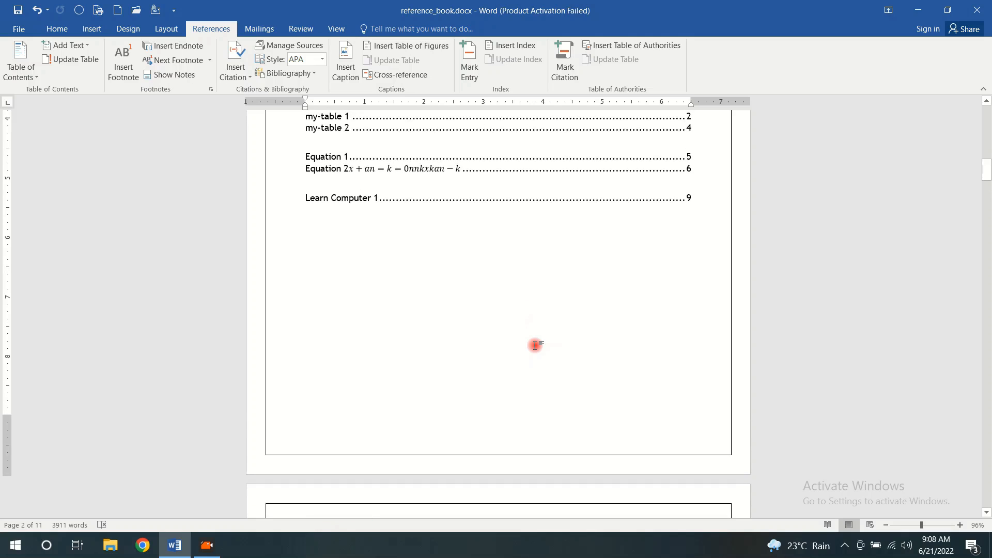
scroll(534, 346, "up", 4)
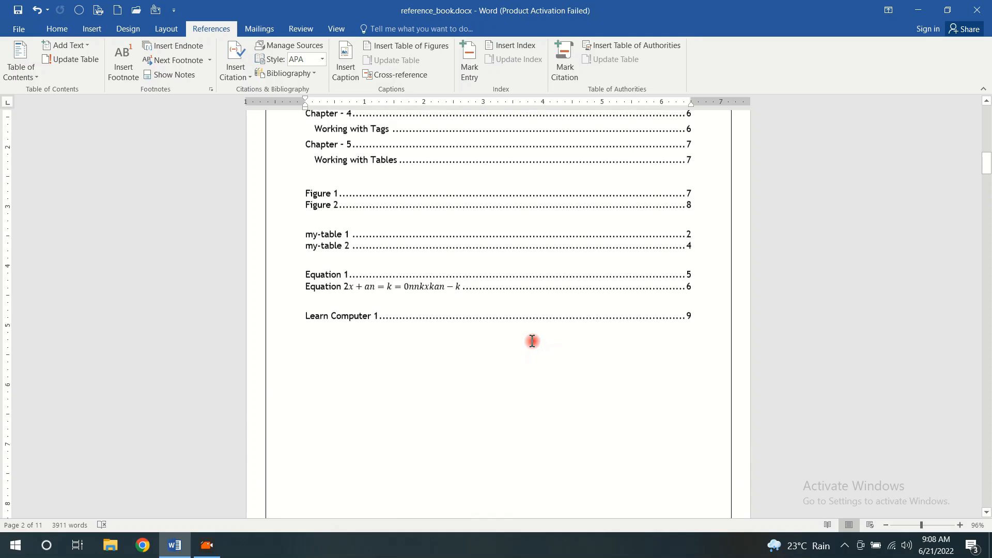
left_click(371, 403)
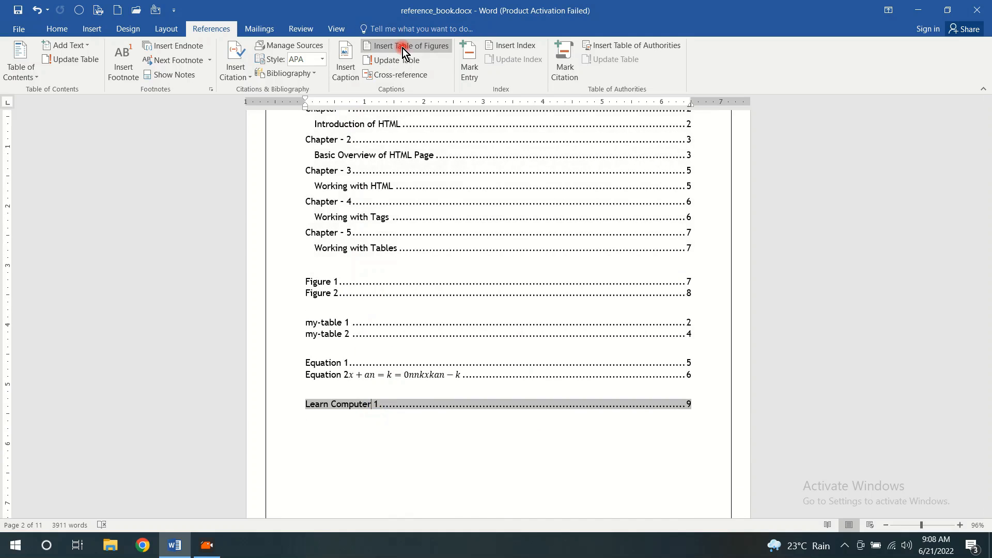
left_click(369, 46)
left_click(683, 112)
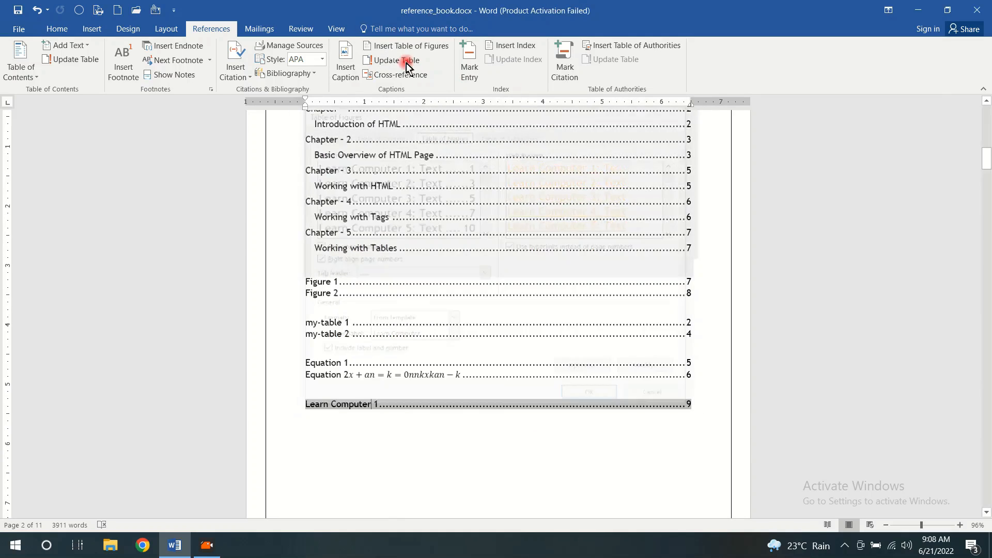
left_click(393, 60)
left_click(426, 275)
left_click(487, 290)
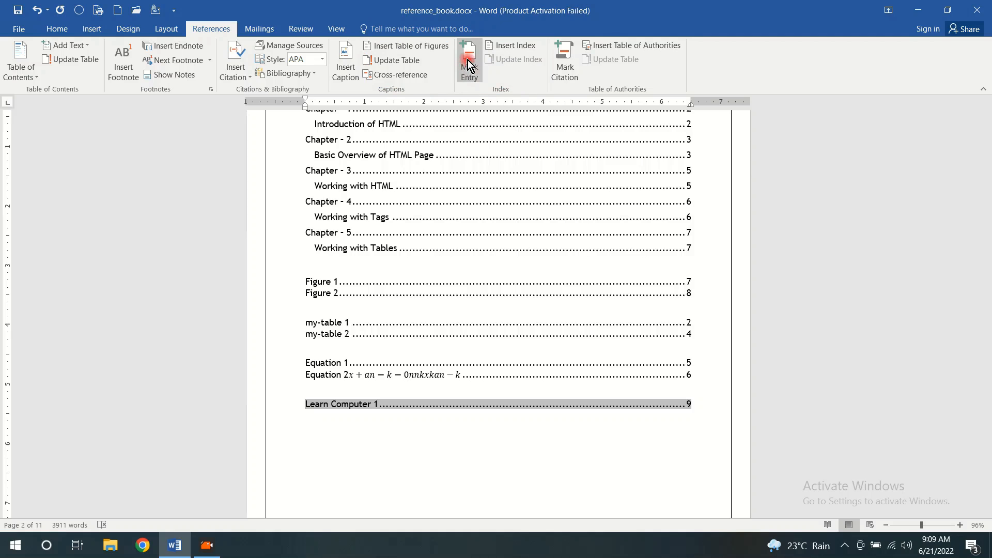
key("alt+w")
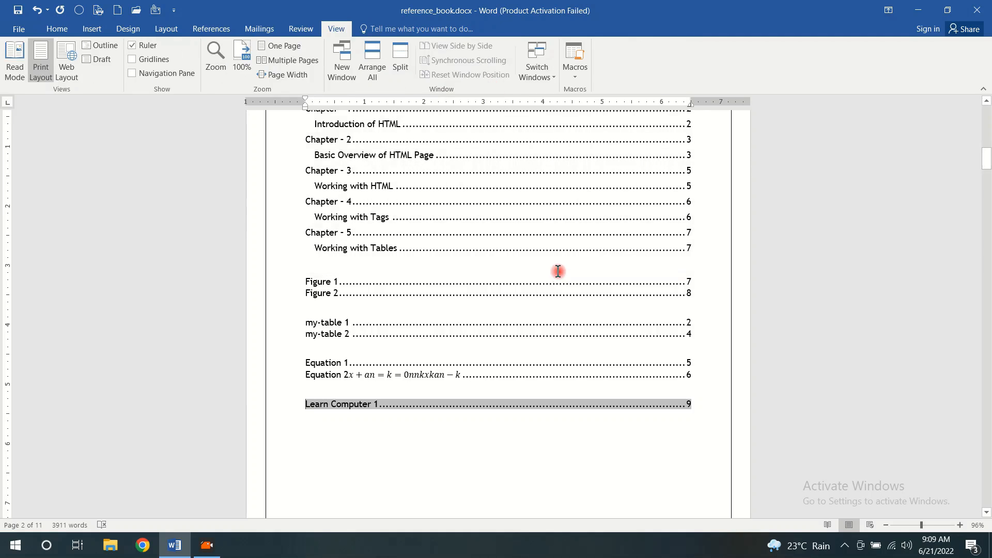
scroll(558, 263, "up", 5)
left_click(229, 30)
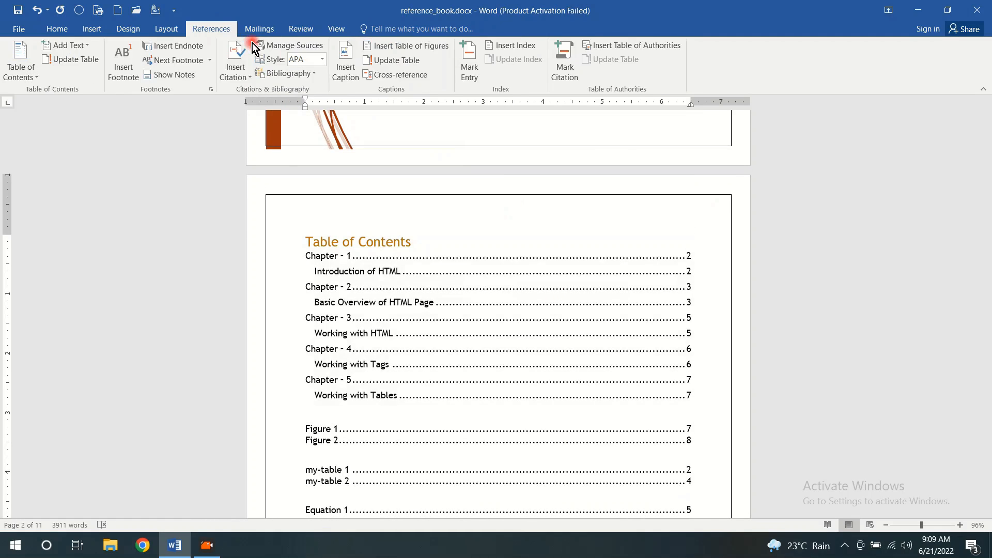
Add the line "Inrtoduction" below the "Introduction of HTML" heading in Chapter 1, with an empty line on each side
scroll(675, 222, "down", 15)
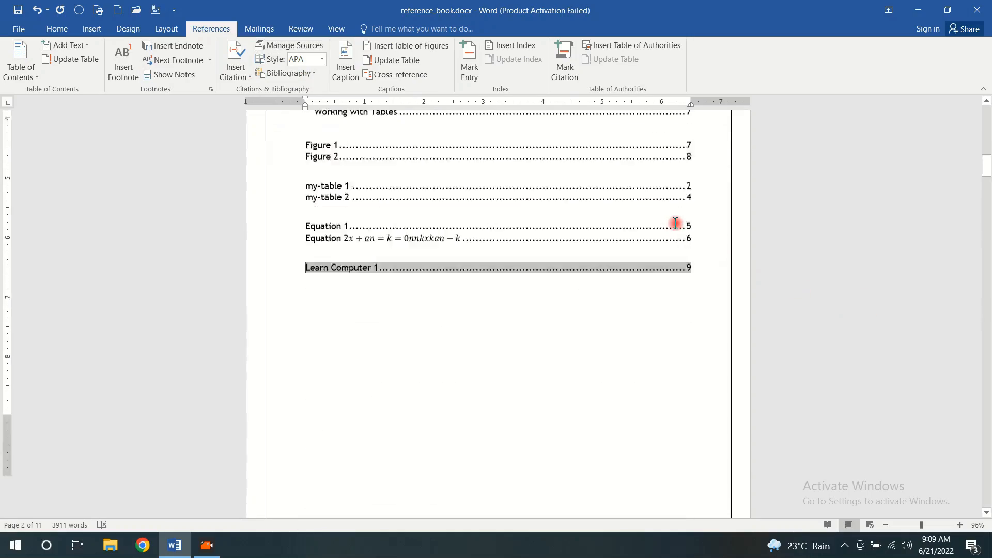
scroll(675, 223, "down", 20)
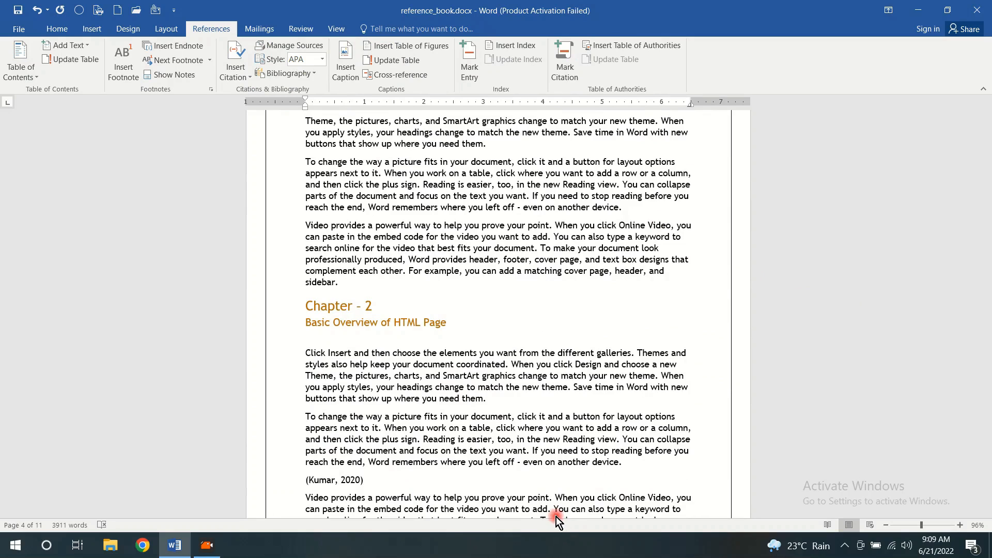
scroll(554, 389, "down", 10)
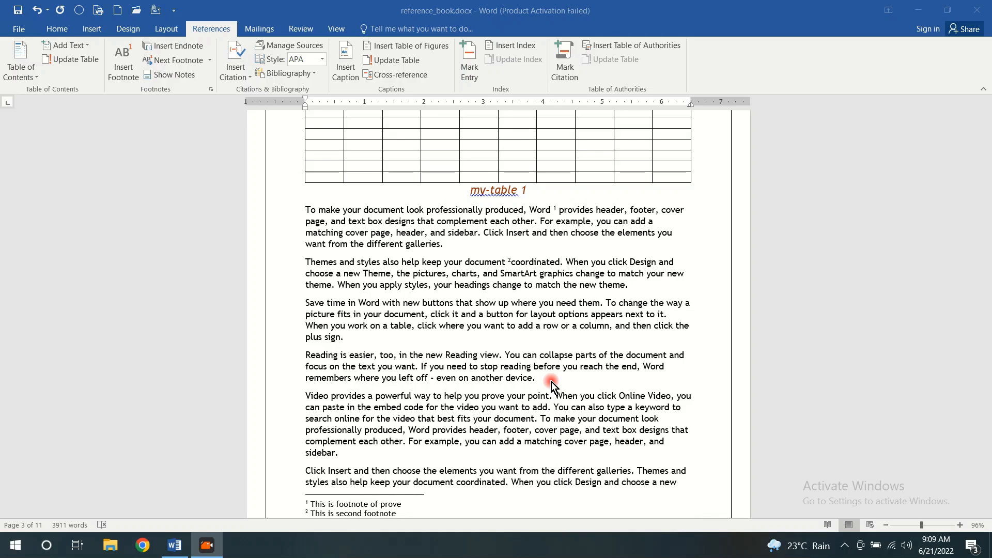
scroll(545, 378, "up", 7)
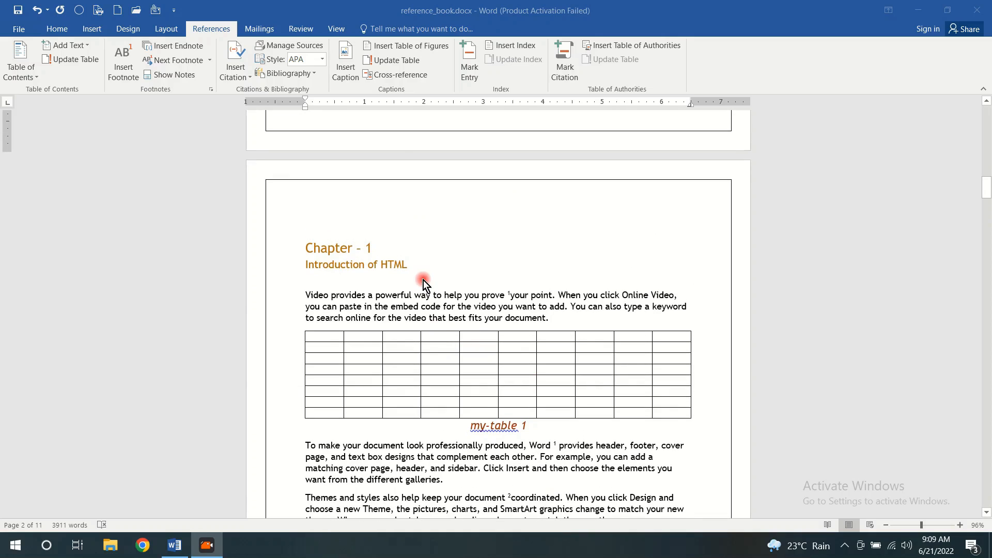
left_click(411, 264)
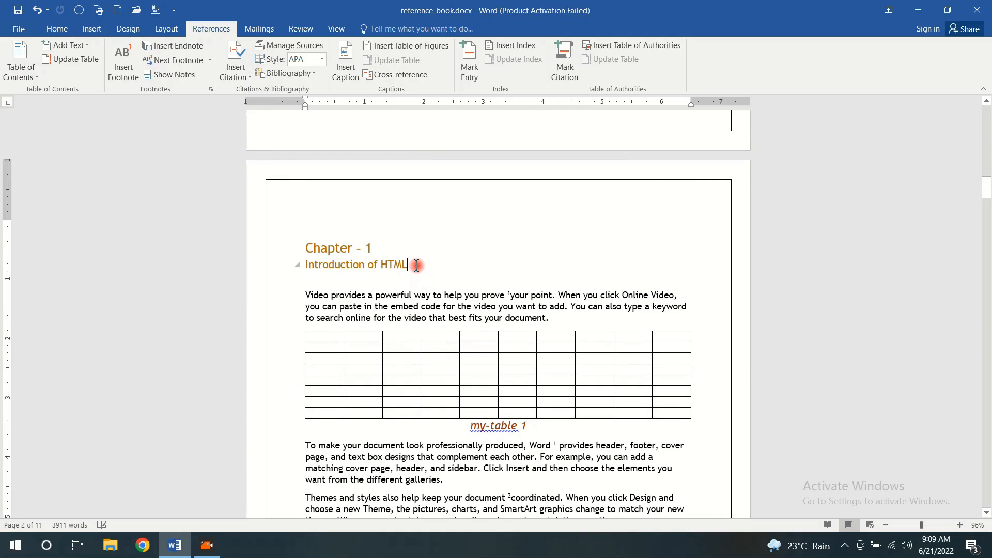
key("Return")
key("Return")
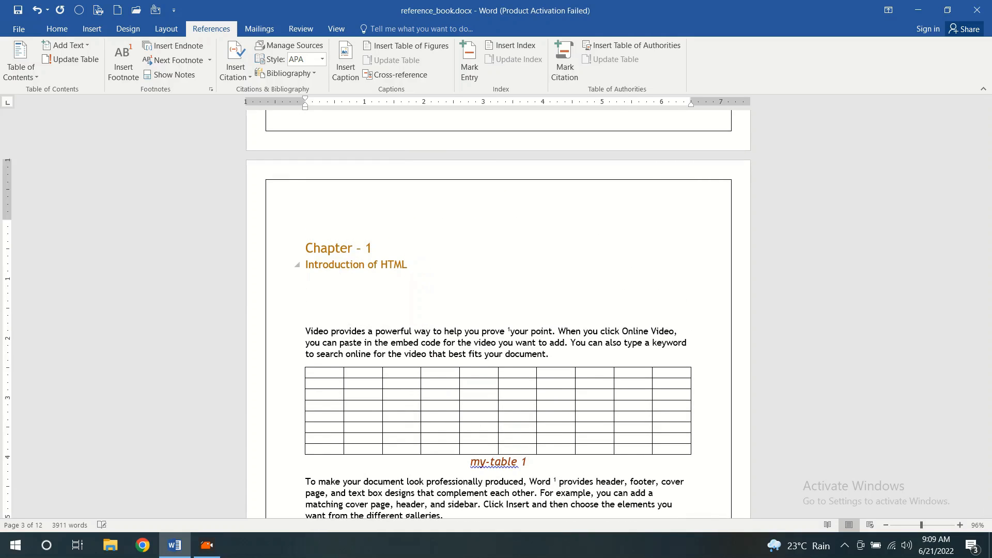
type("Inrtoduction")
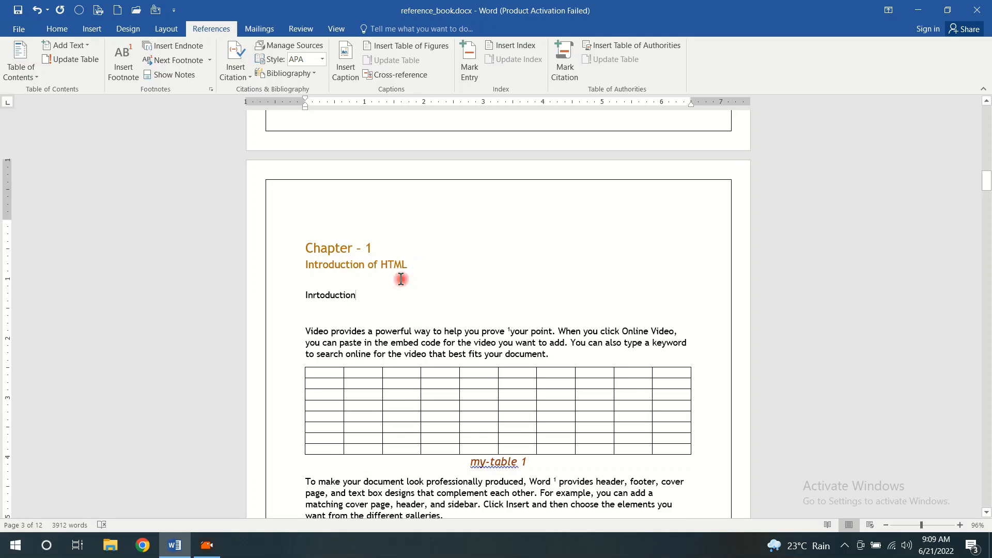
Mark the word "Inrtoduction" as a main index entry for the current page with a bold page number
left_click_drag(356, 296, 305, 299)
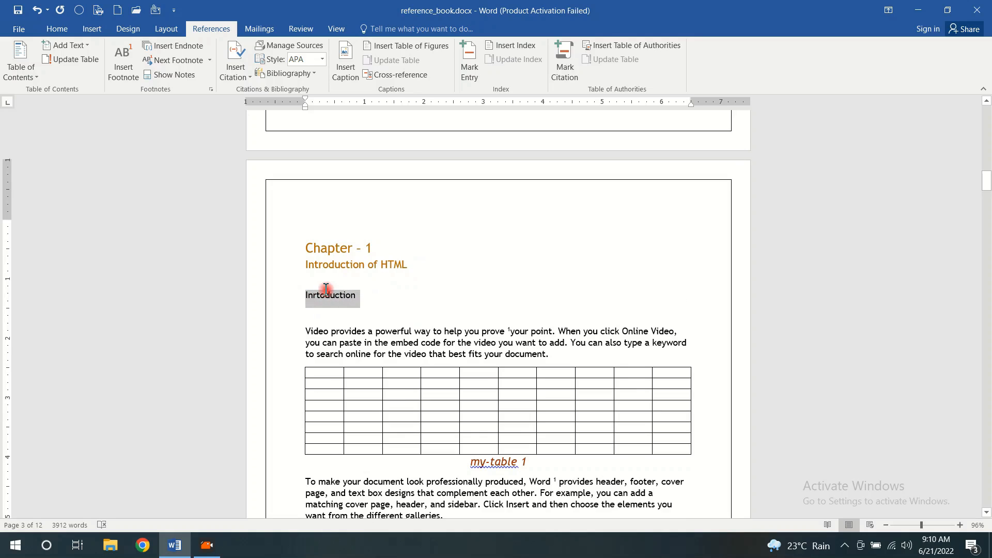
left_click(467, 70)
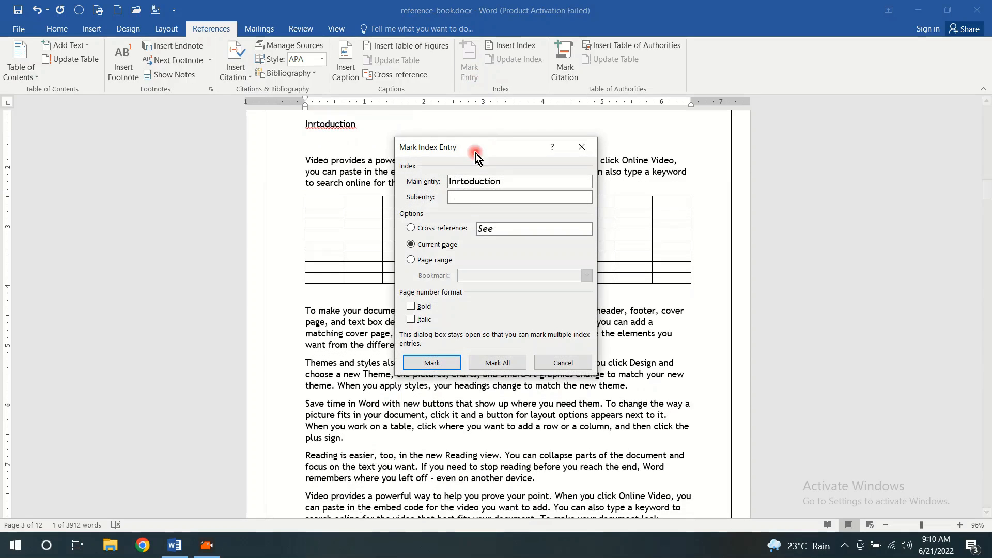
left_click_drag(507, 144, 627, 112)
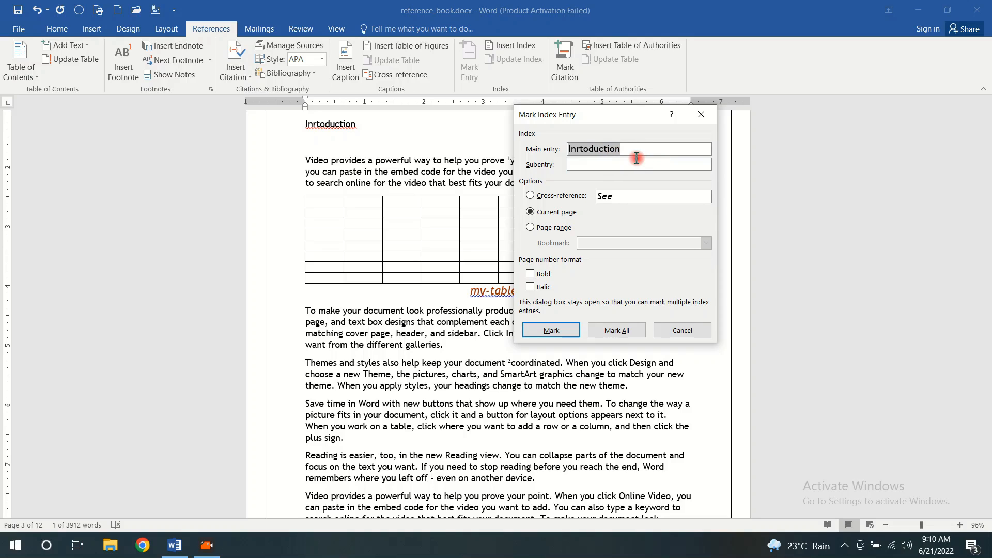
left_click(530, 196)
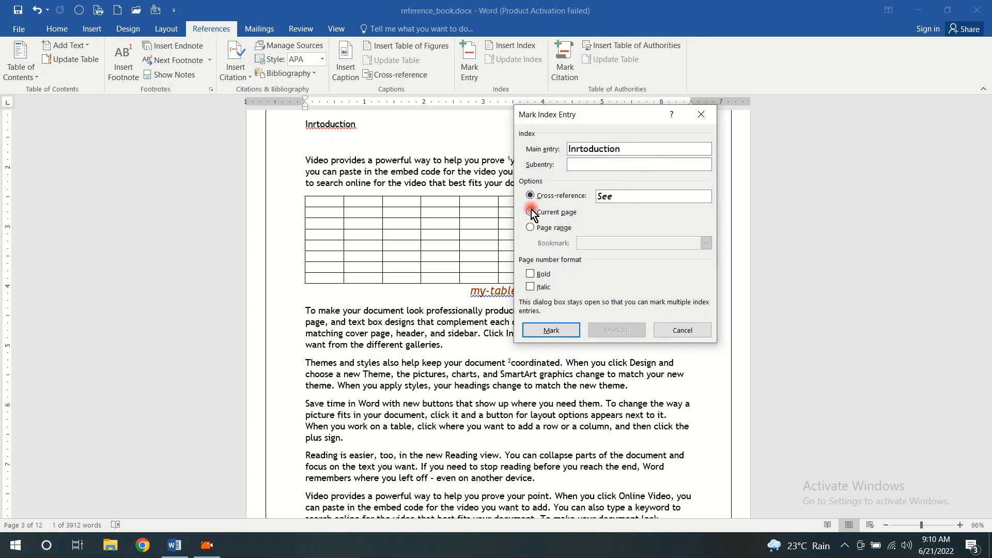
left_click(531, 212)
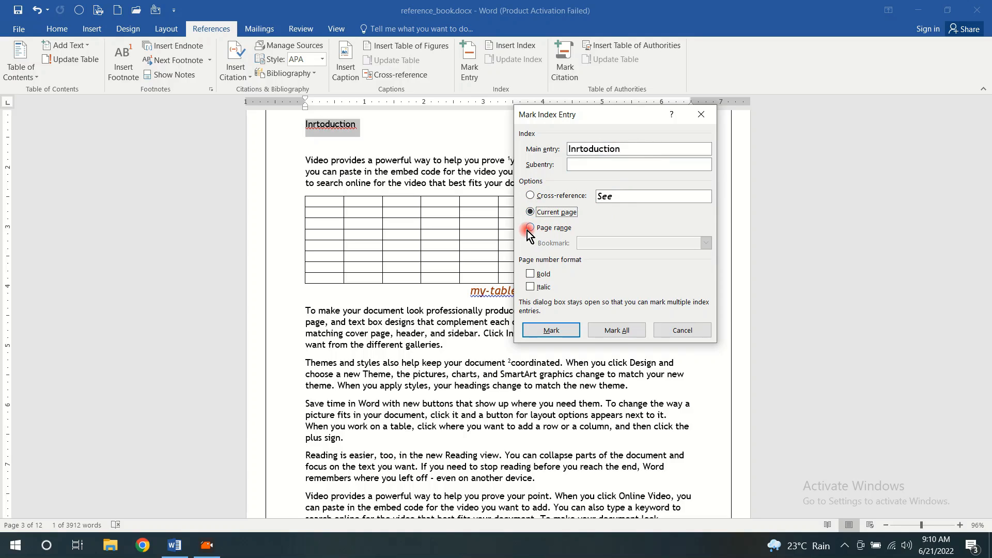
left_click(528, 227)
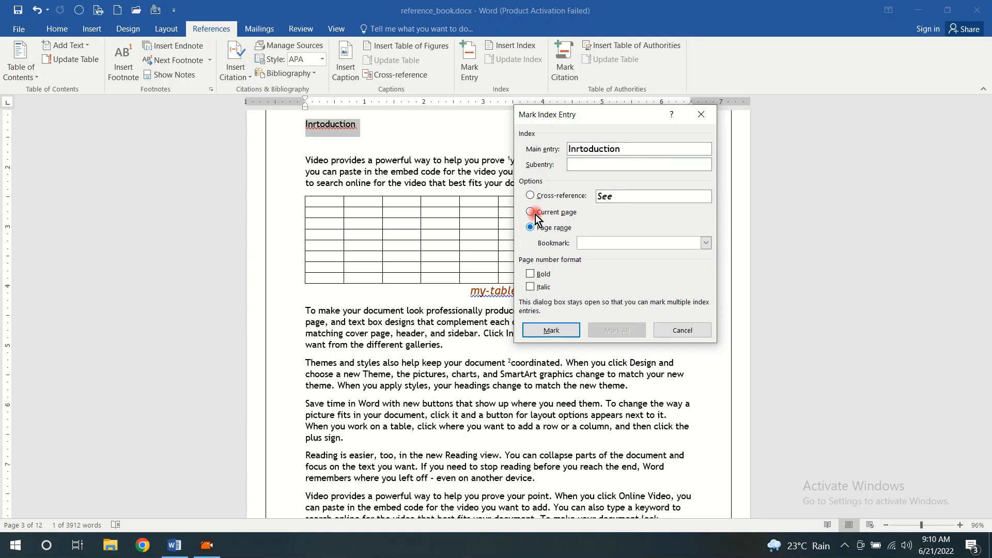
left_click(532, 213)
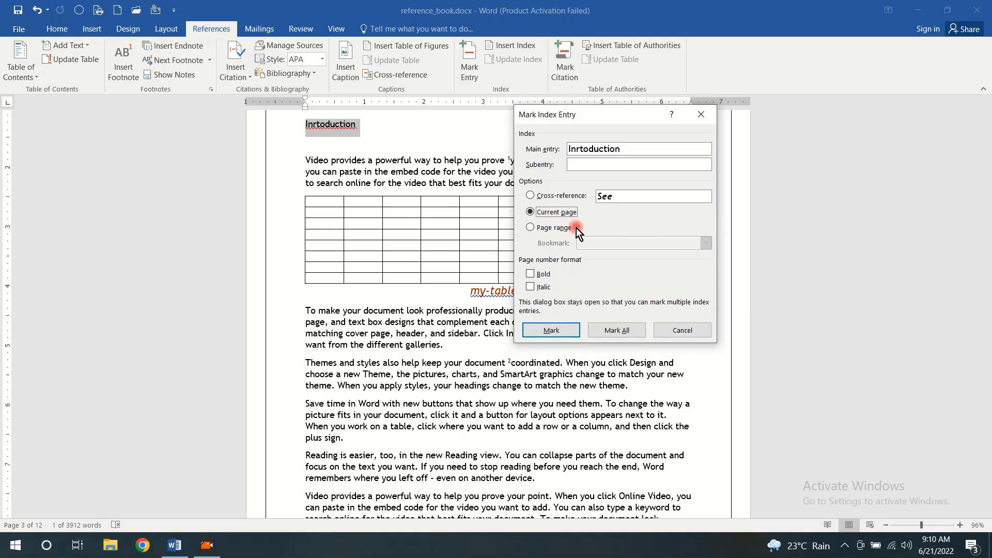
left_click(531, 272)
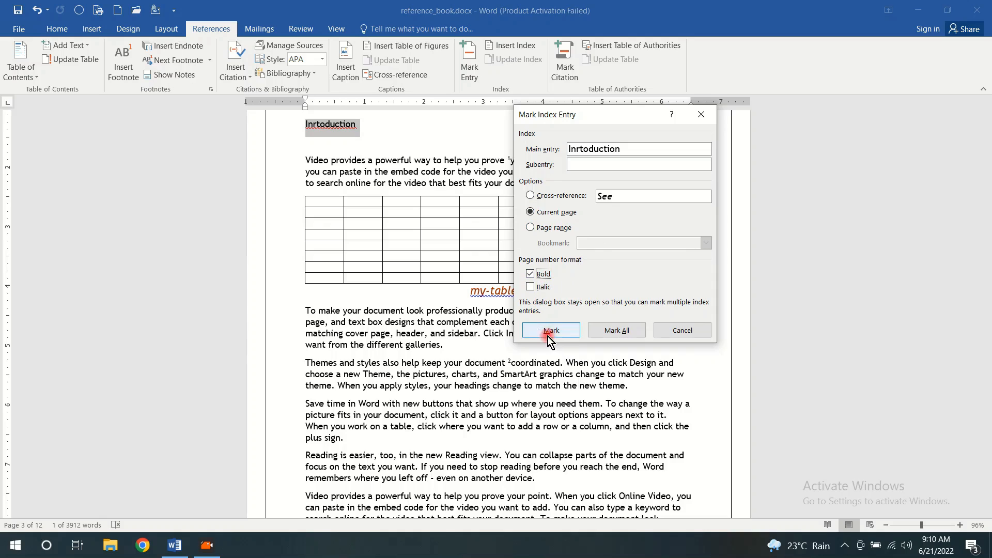
left_click(567, 331)
left_click(482, 257)
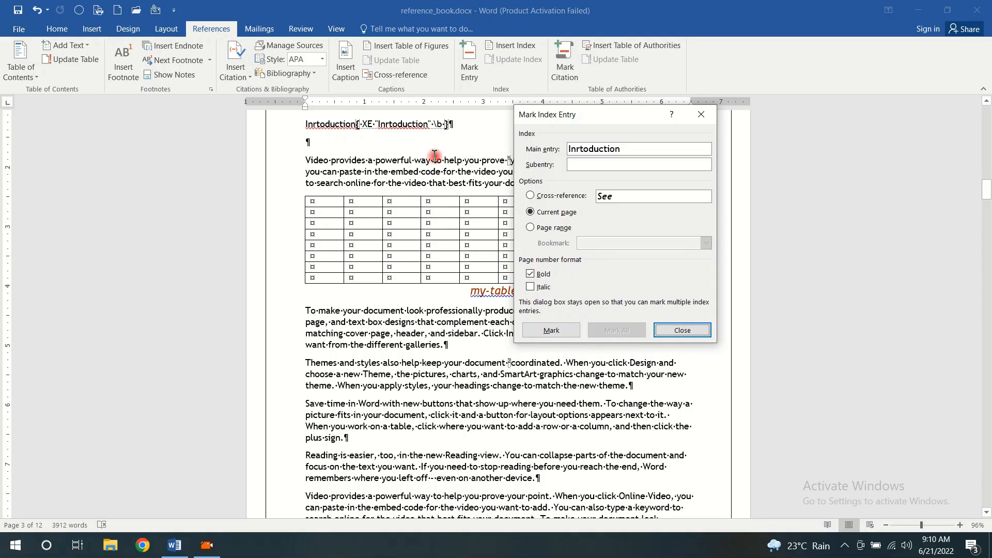
left_click(702, 114)
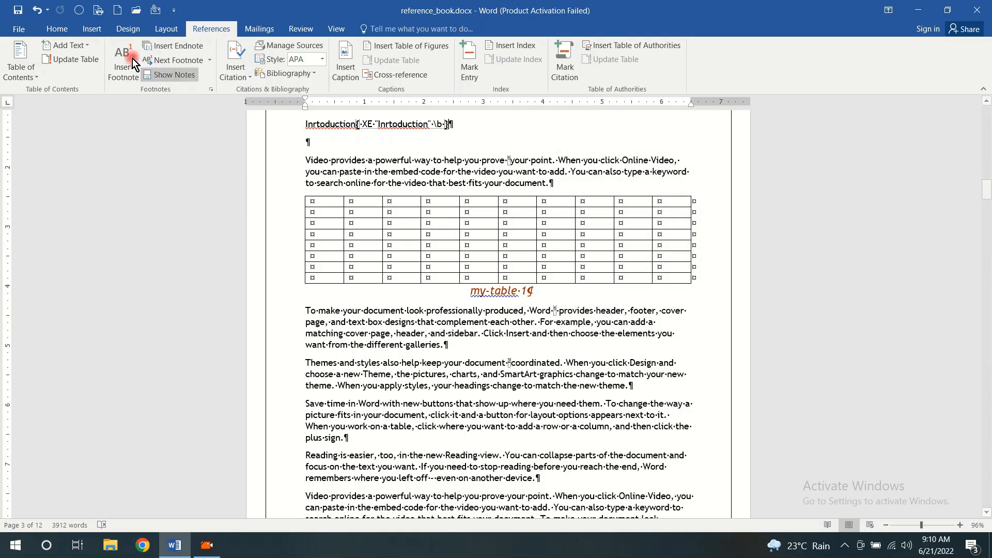
Hide the formatting marks and the index field code around the "Inrtoduction" line in Chapter 1
left_click(55, 29)
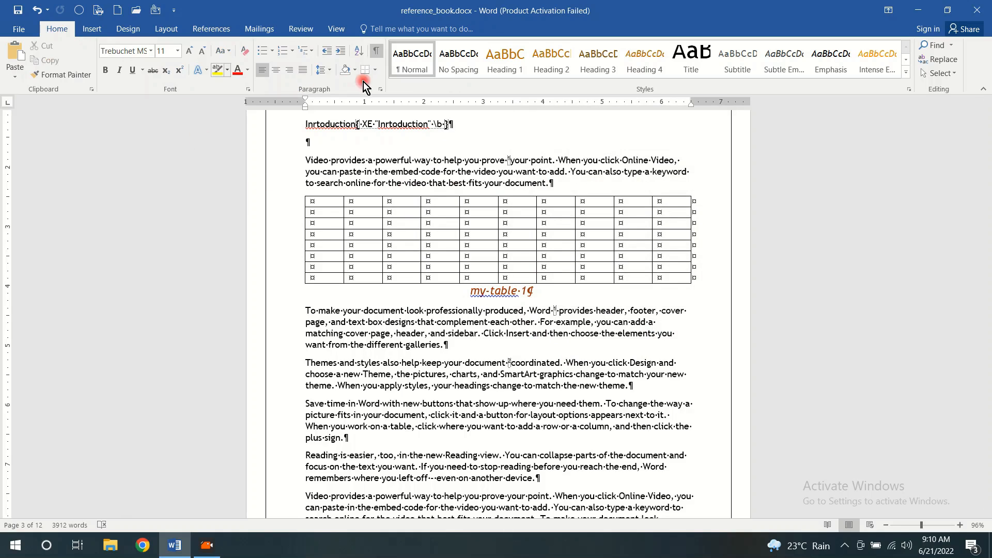
left_click(376, 51)
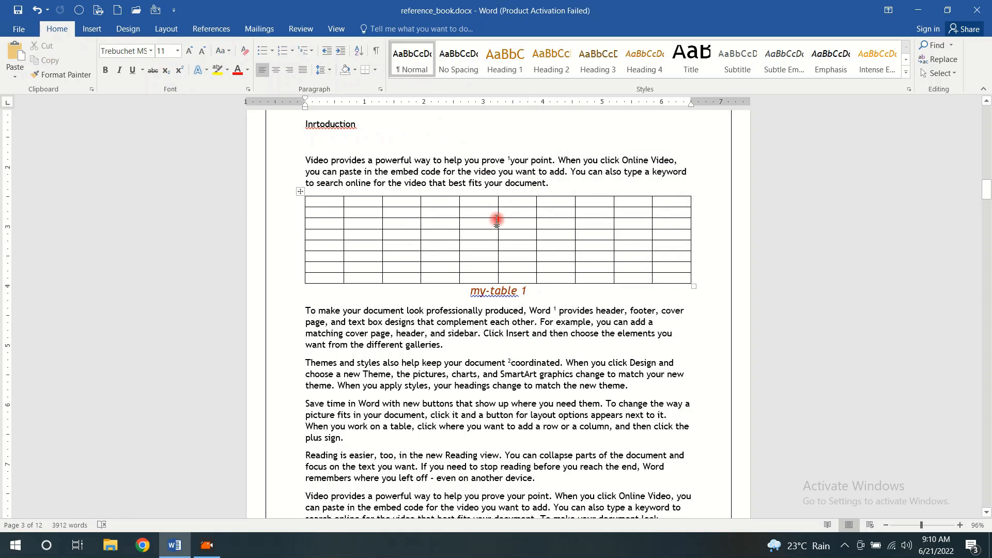
scroll(374, 219, "up", 3)
left_click_drag(357, 209, 303, 210)
left_click(391, 225)
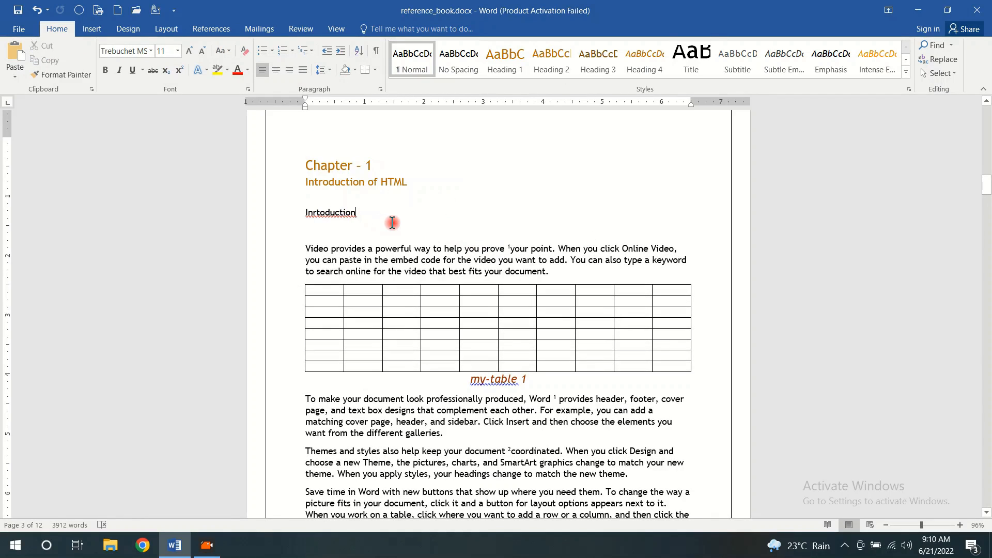
Add the line "Overview" below the "Working with HTML" heading in Chapter 3, with an empty line above it
scroll(394, 220, "down", 13)
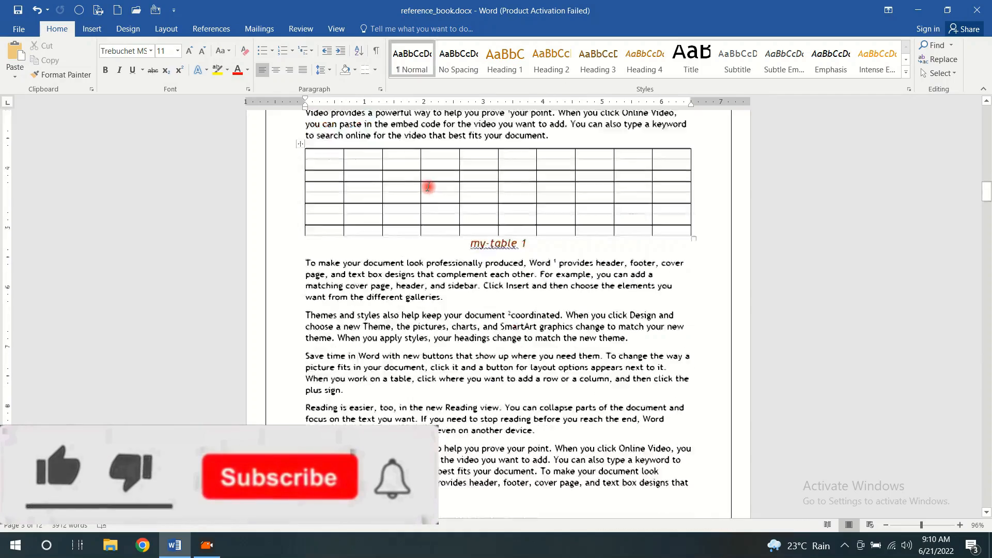
scroll(428, 186, "down", 20)
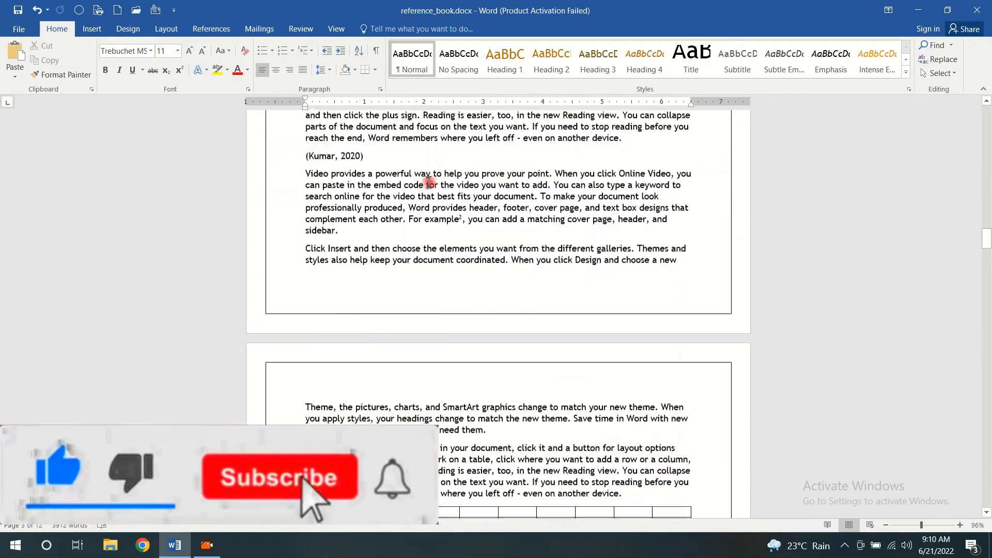
scroll(428, 182, "down", 15)
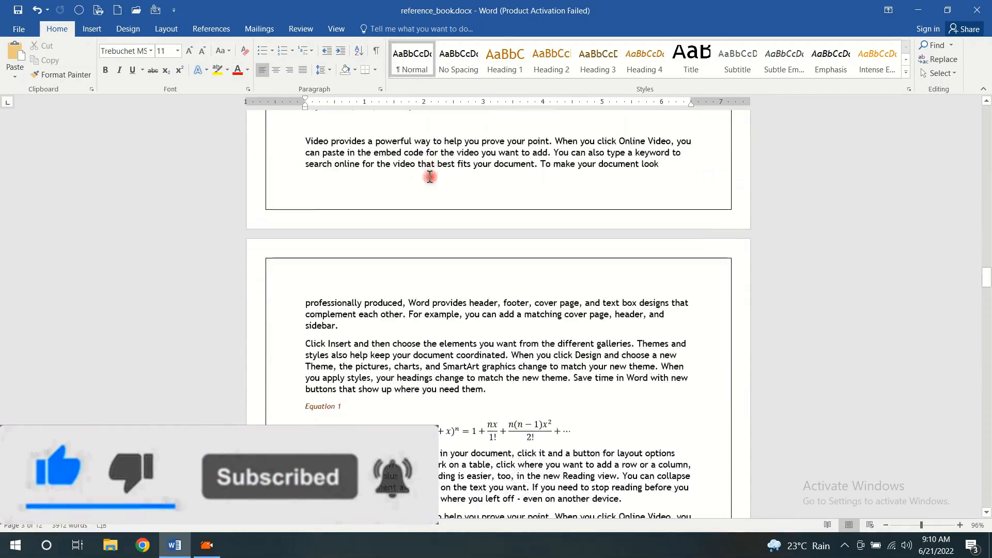
scroll(343, 284, "down", 5)
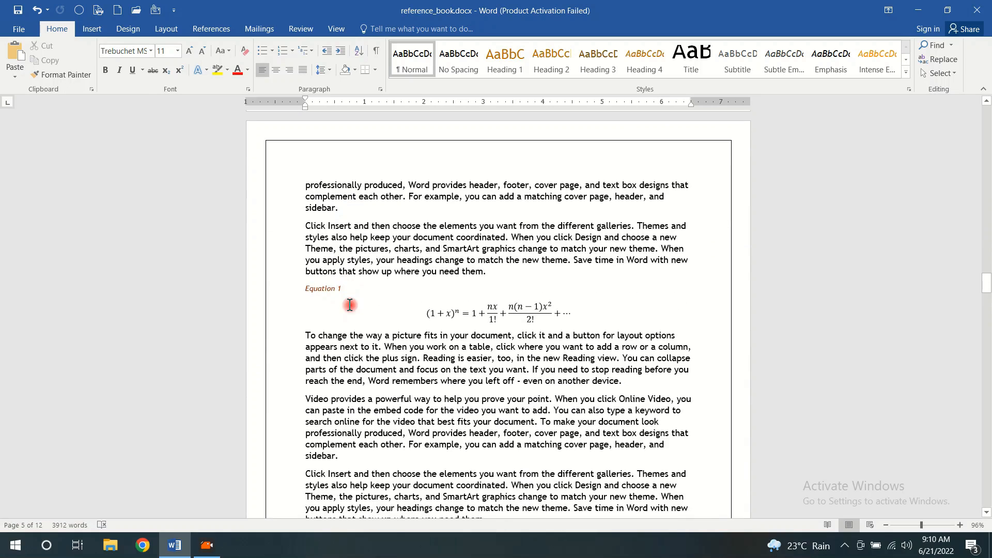
scroll(356, 312, "down", 12)
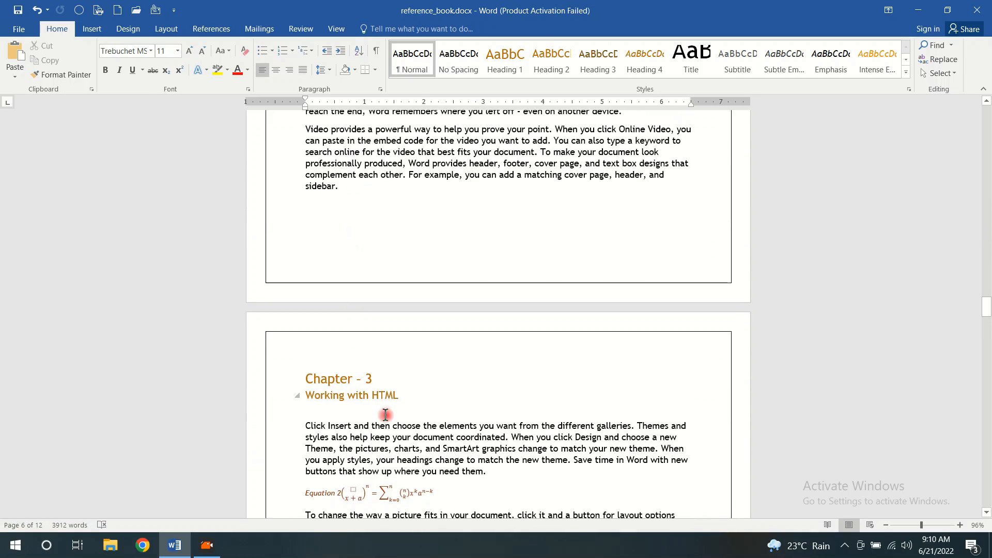
left_click(409, 394)
key("Return")
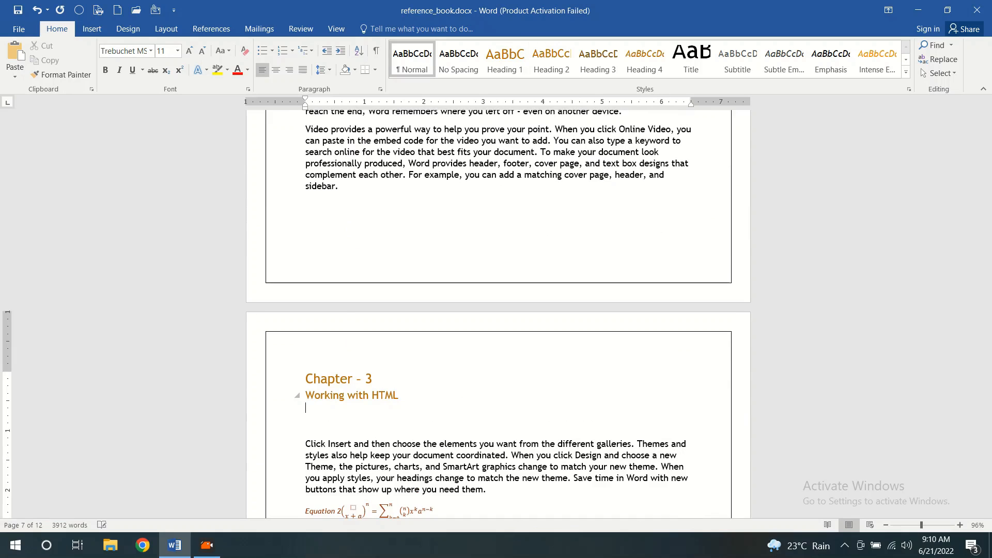
key("Return")
type("Ov")
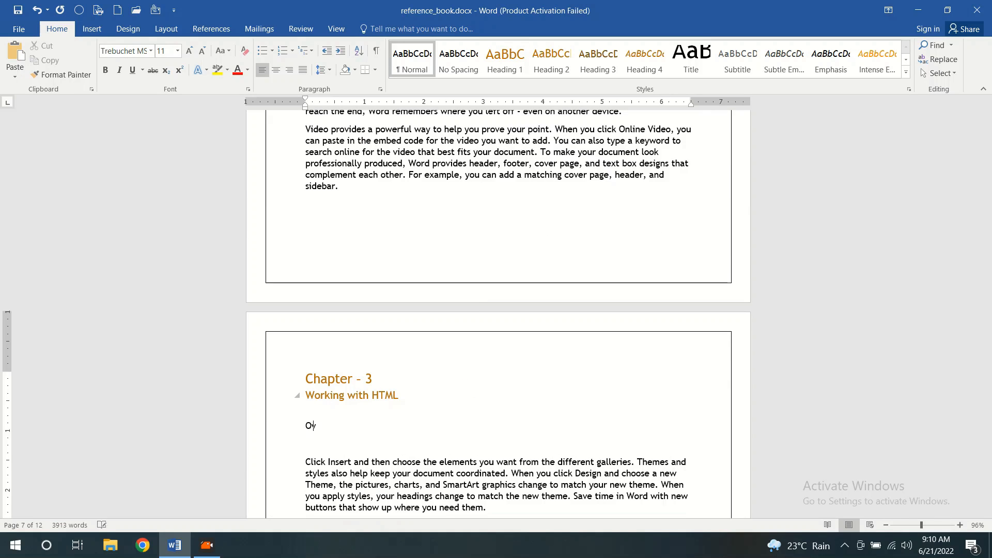
type("erview")
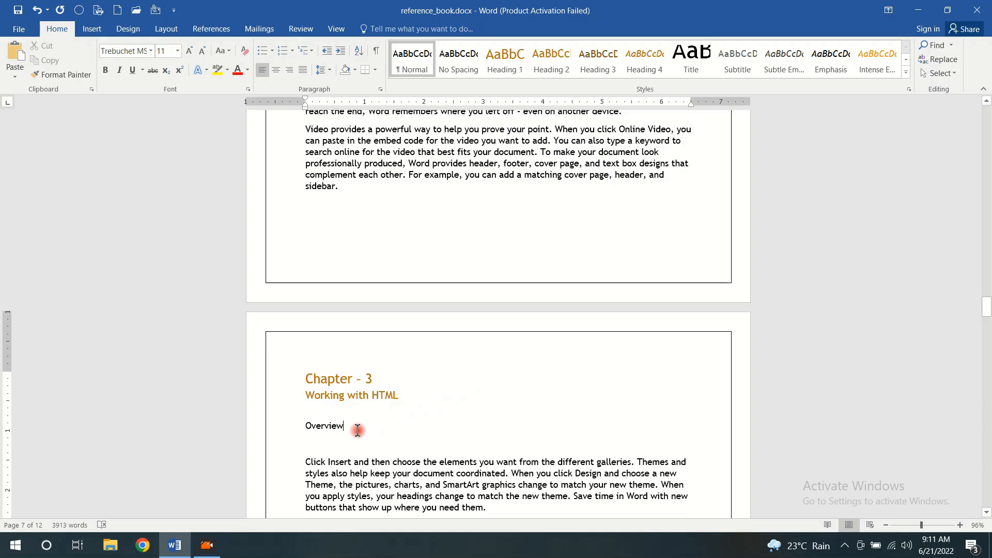
Mark the word "Overview" as a main index entry for the current page and hide the formatting marks
left_click_drag(342, 427, 296, 432)
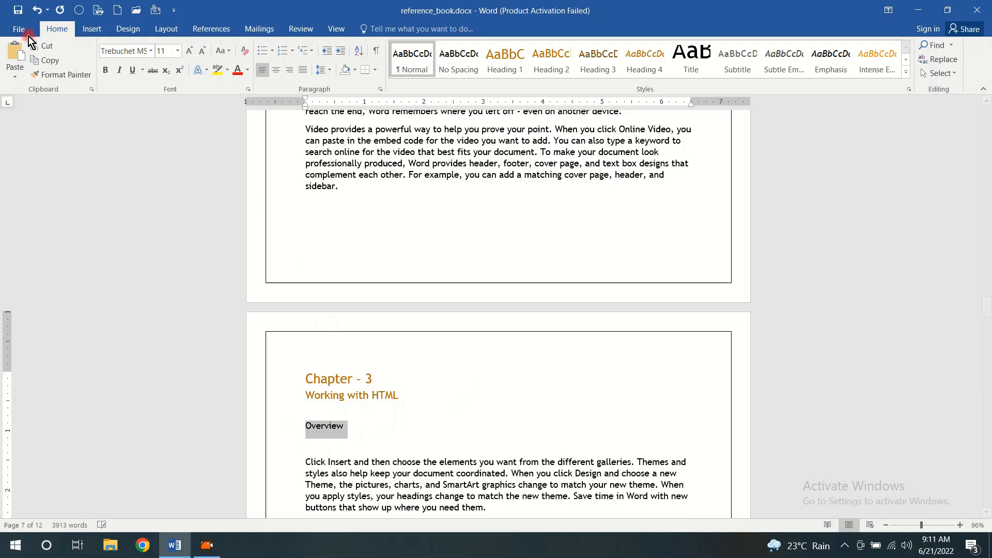
left_click(209, 29)
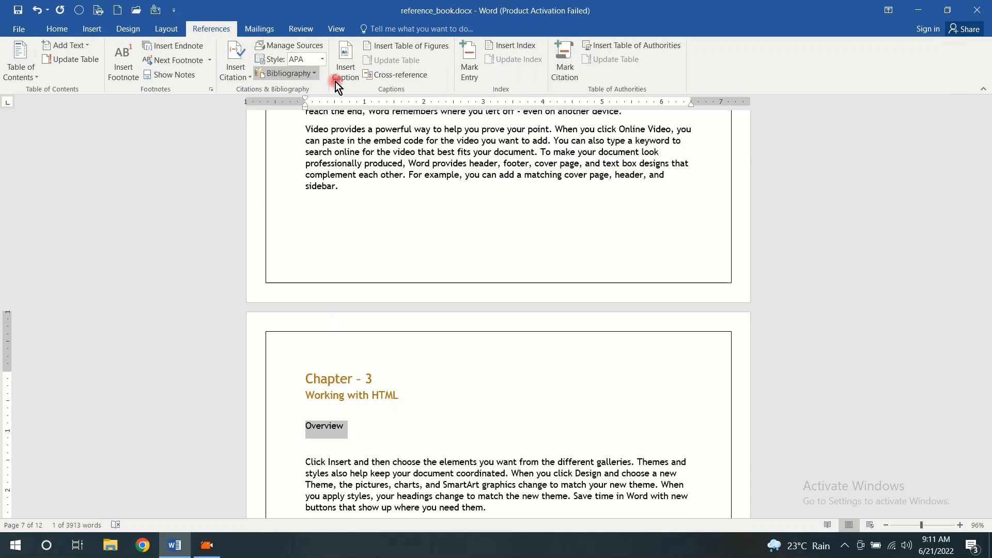
left_click(466, 61)
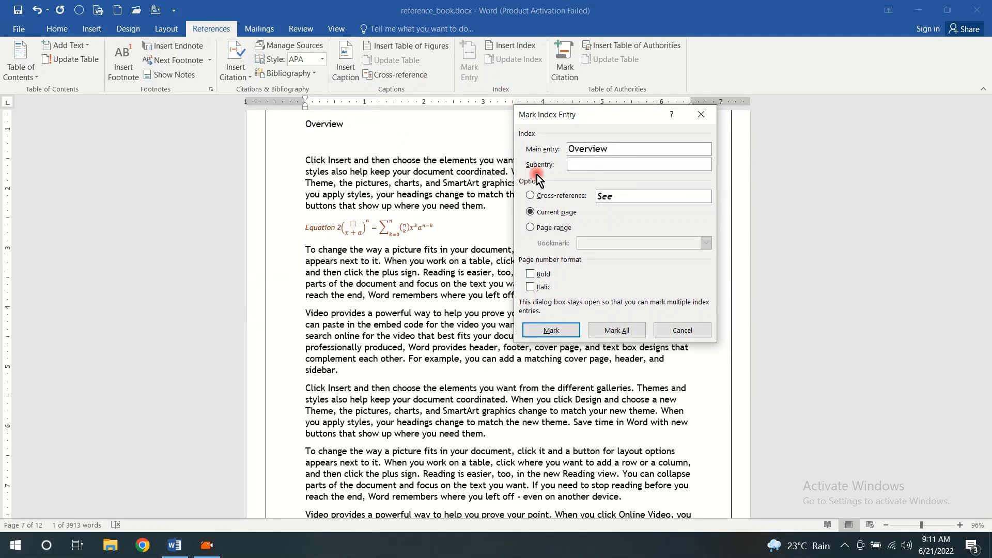
left_click(559, 331)
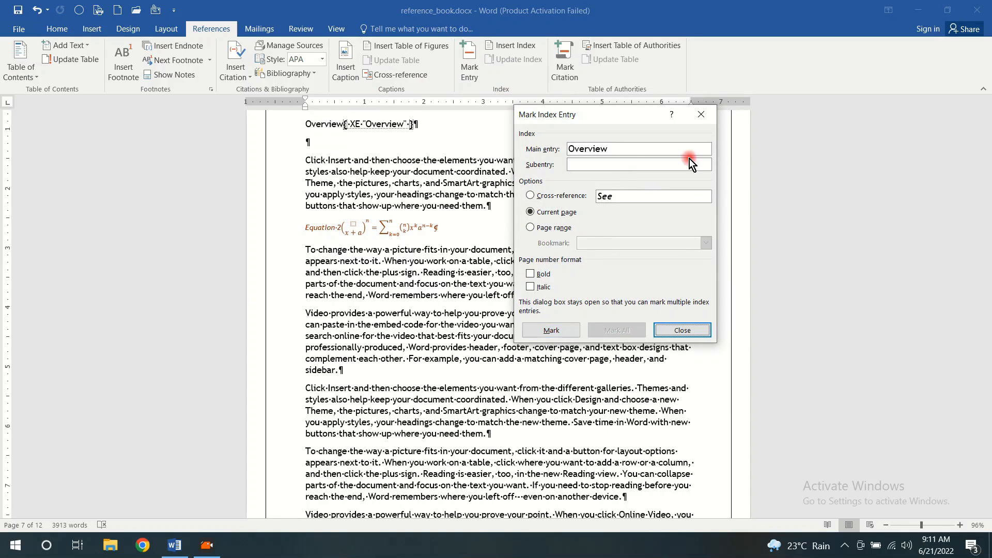
left_click(701, 114)
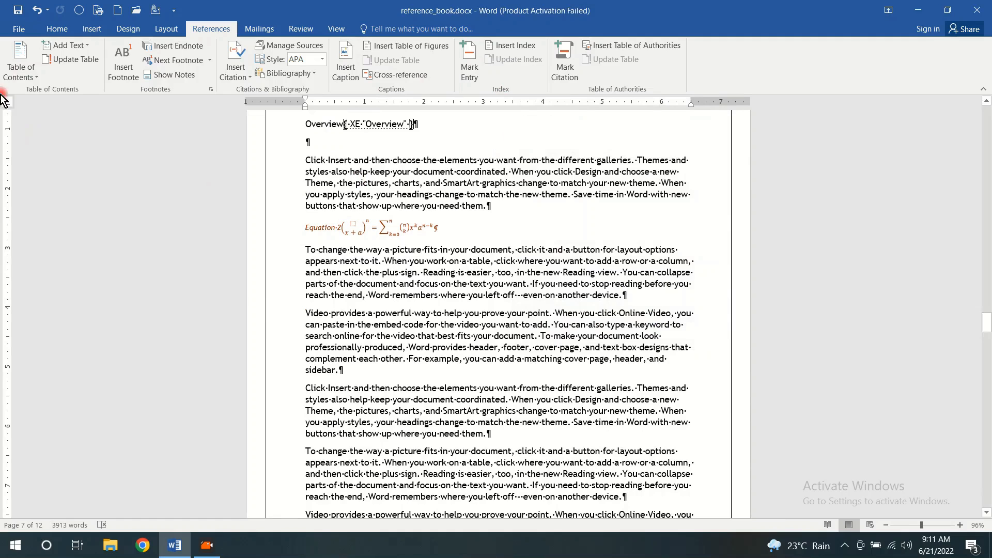
left_click(57, 28)
left_click(376, 50)
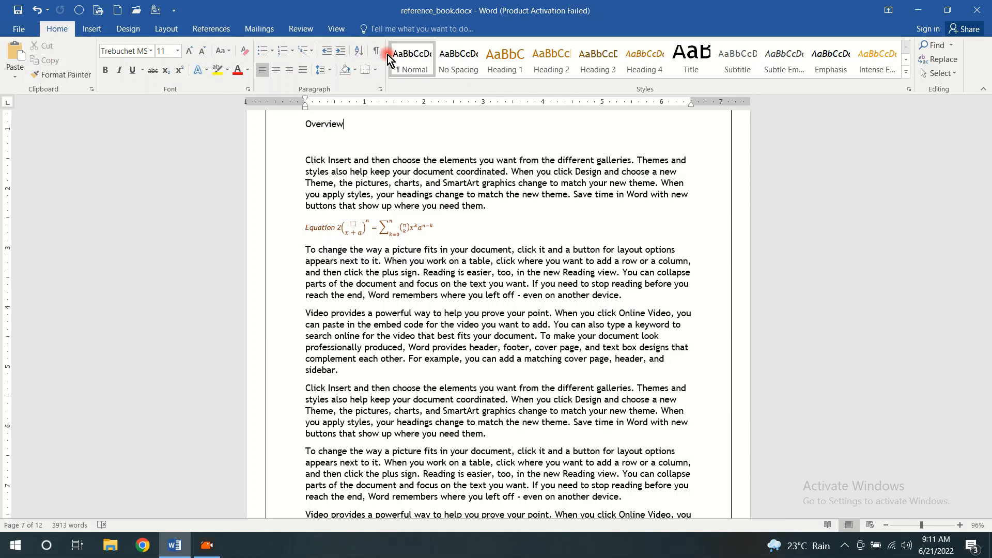
Start a new empty line below the "Learn Computer" table of figures on the contents page
scroll(483, 218, "up", 4)
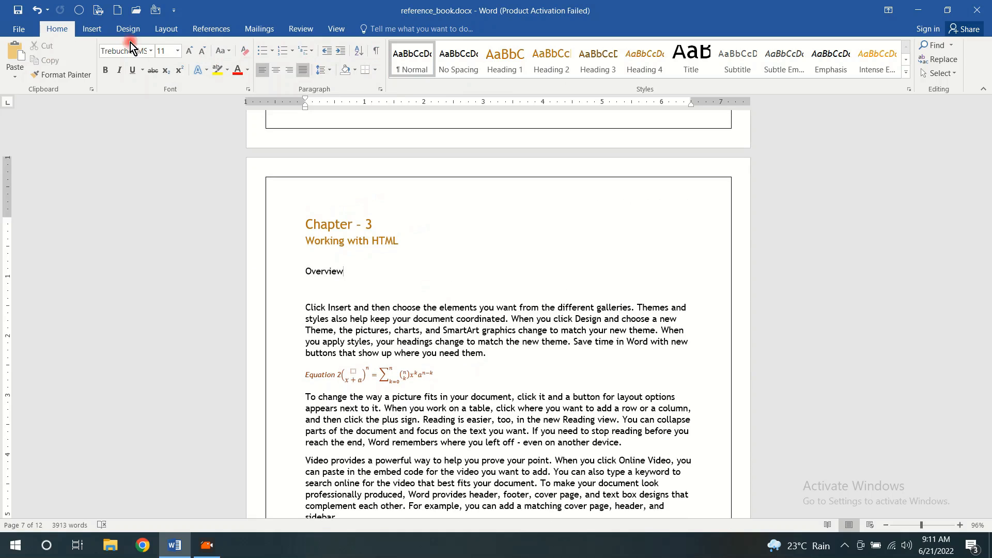
left_click(211, 29)
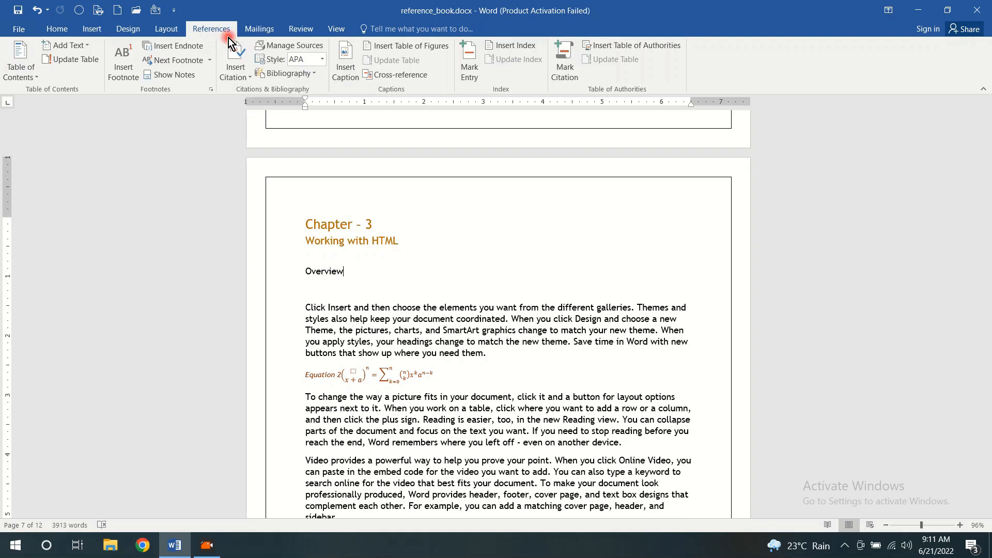
scroll(615, 186, "up", 10)
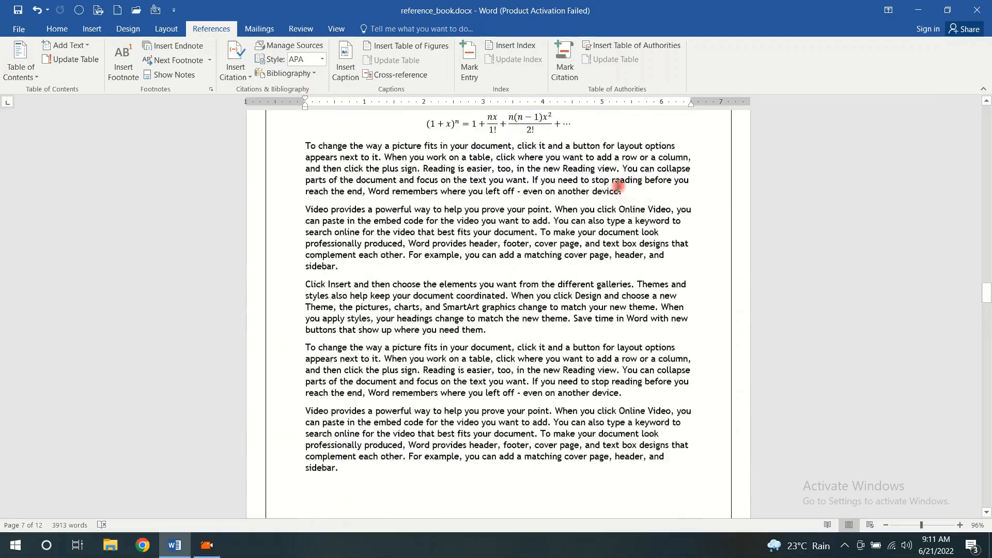
scroll(620, 184, "up", 20)
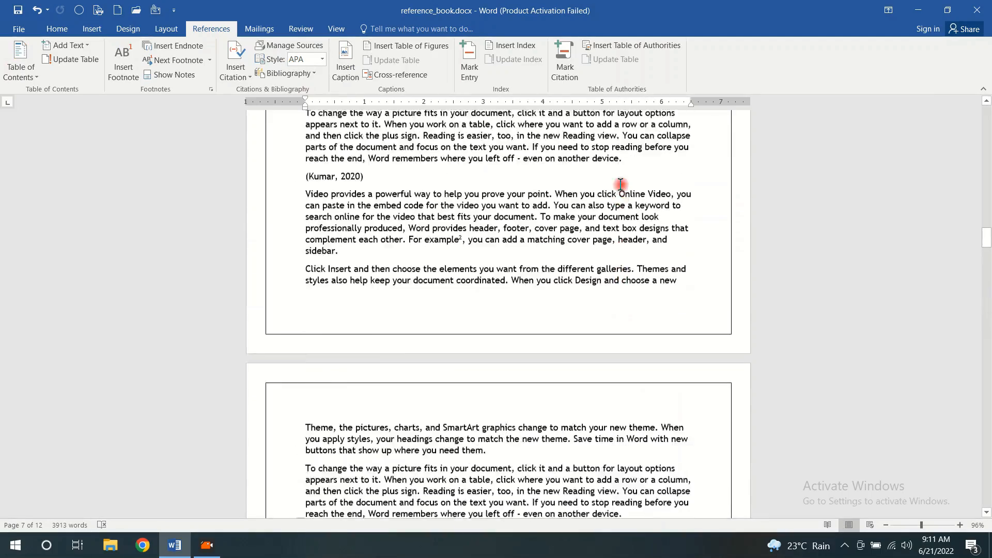
scroll(622, 184, "up", 20)
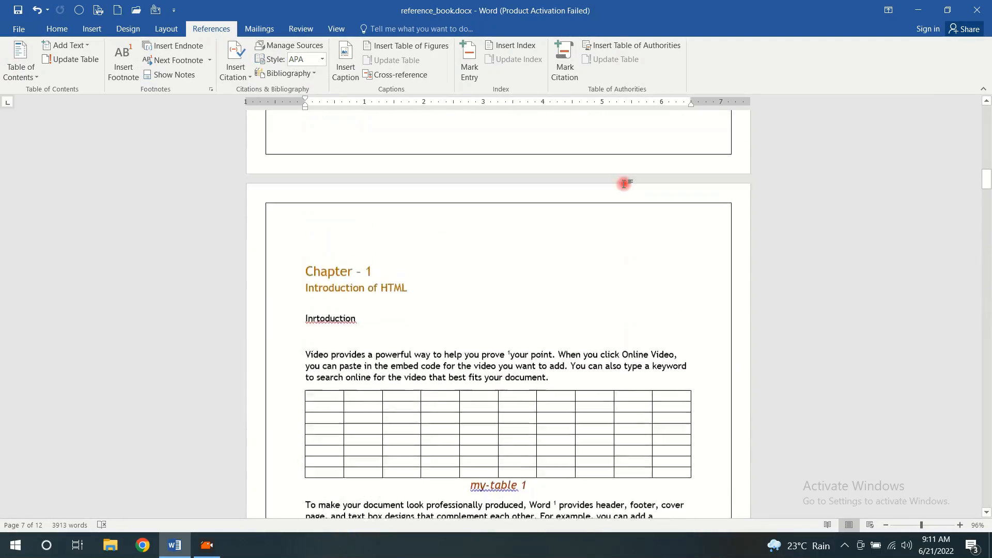
scroll(625, 185, "down", 8)
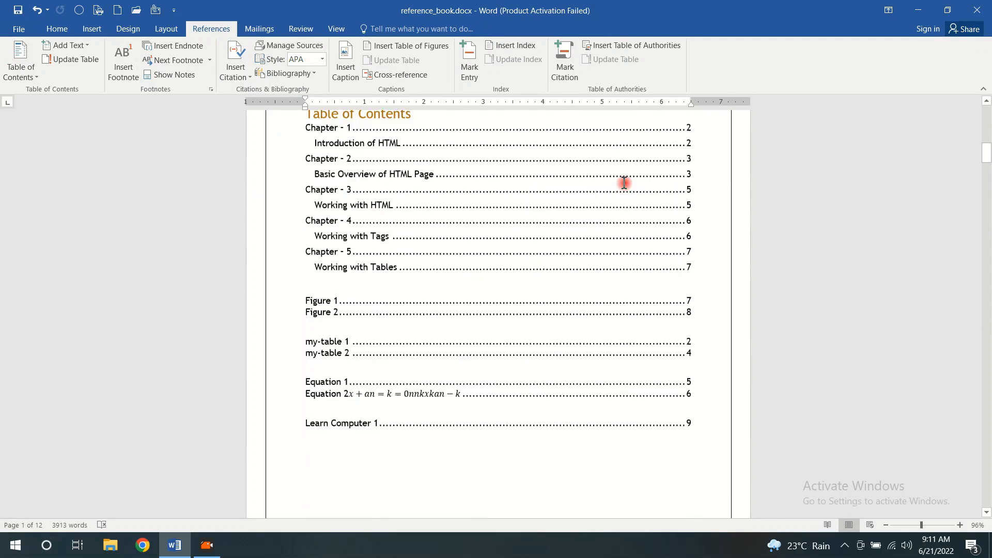
triple_click(695, 286)
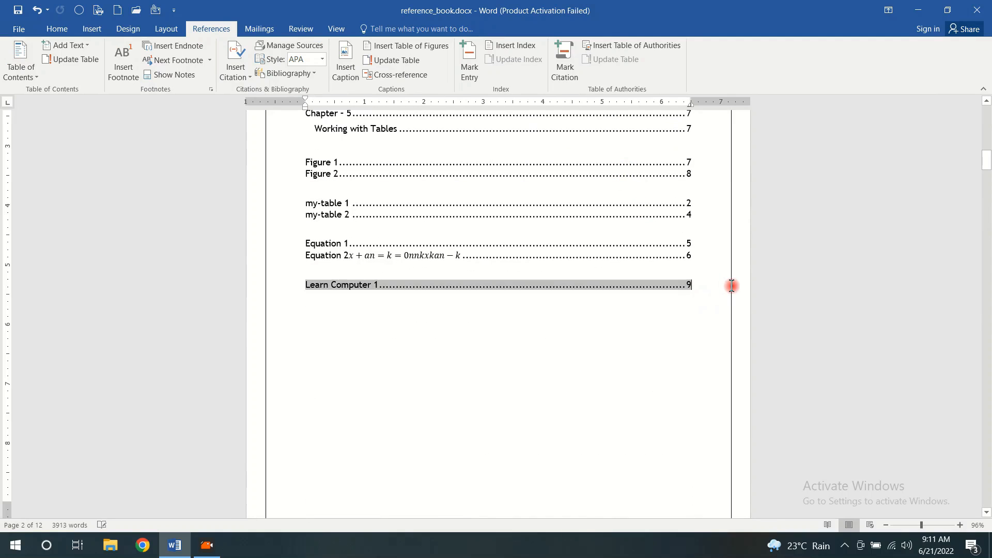
key("Return")
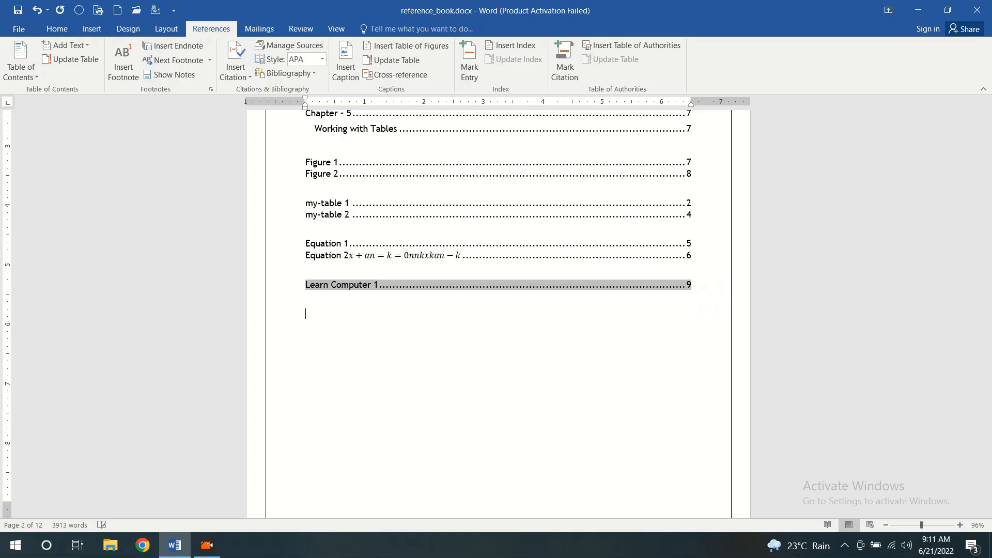
Replace the "Learn Computer" table of figures on the contents page, using the Learn Computer caption label
left_click(520, 46)
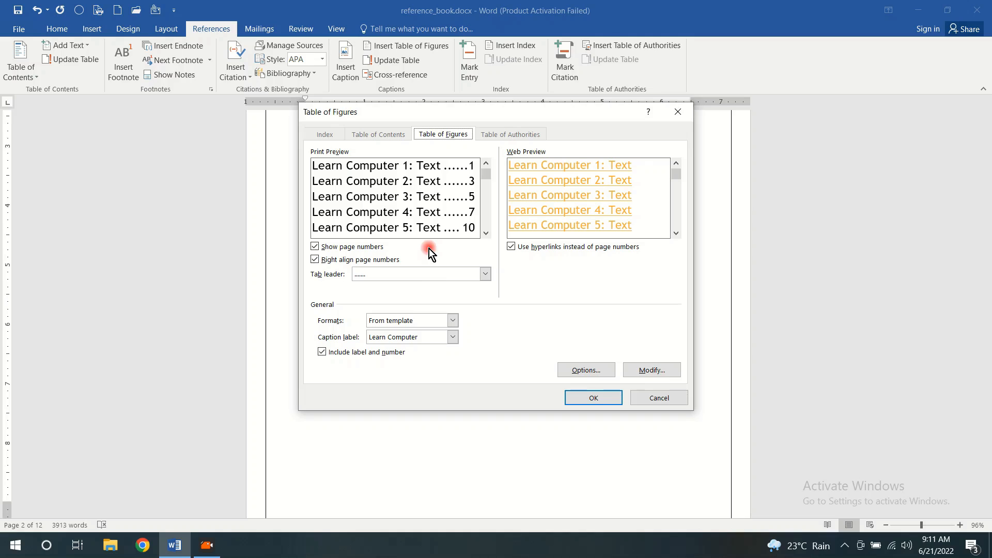
left_click(453, 338)
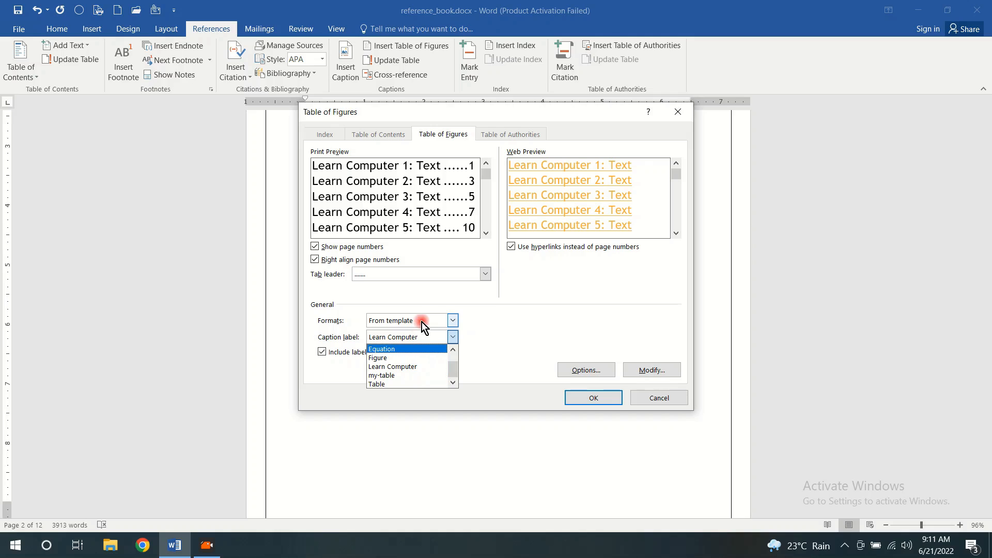
left_click(491, 300)
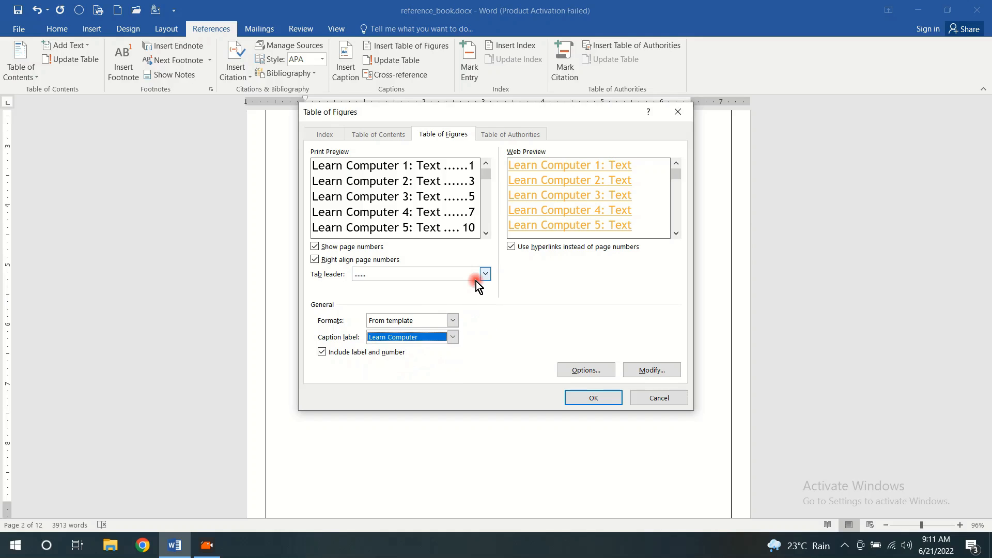
left_click(594, 398)
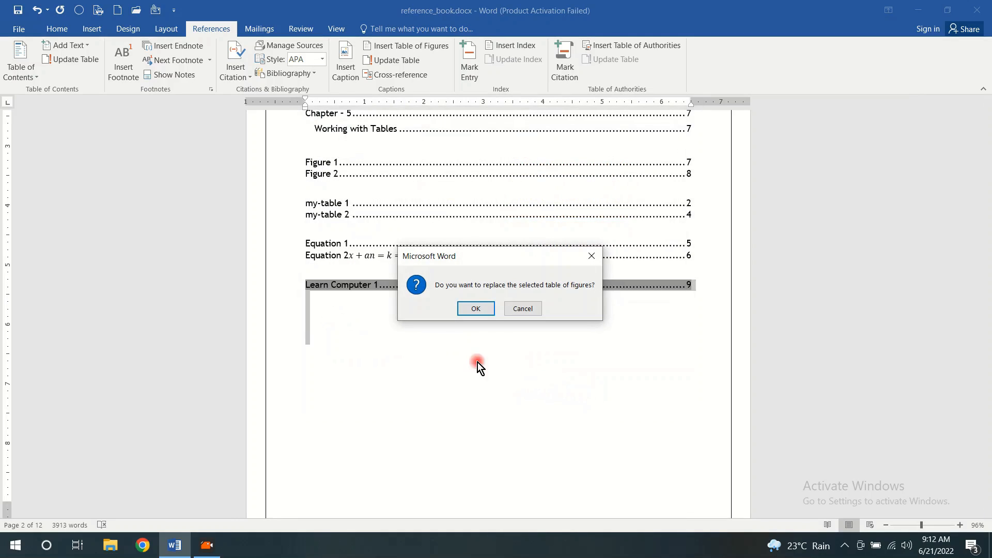
left_click(474, 307)
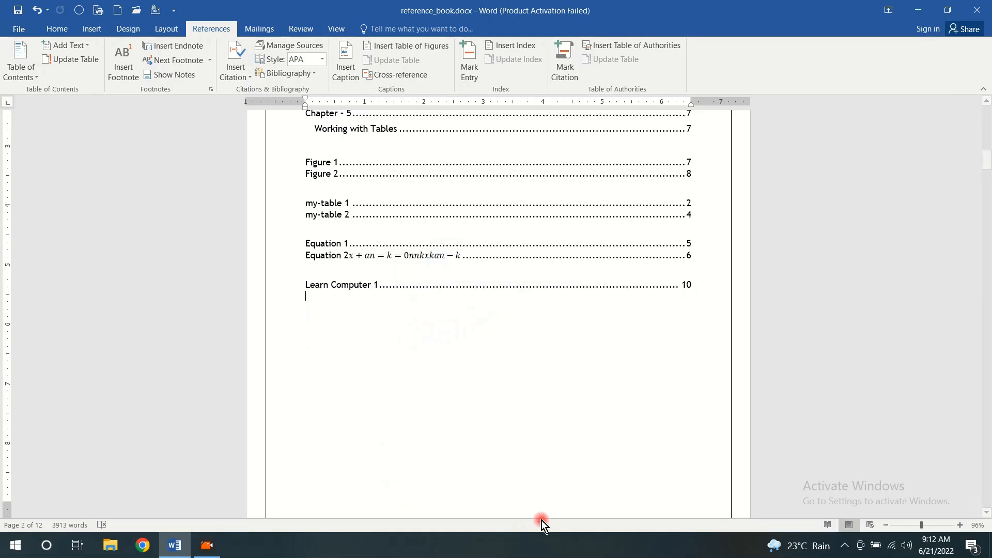
key("Escape")
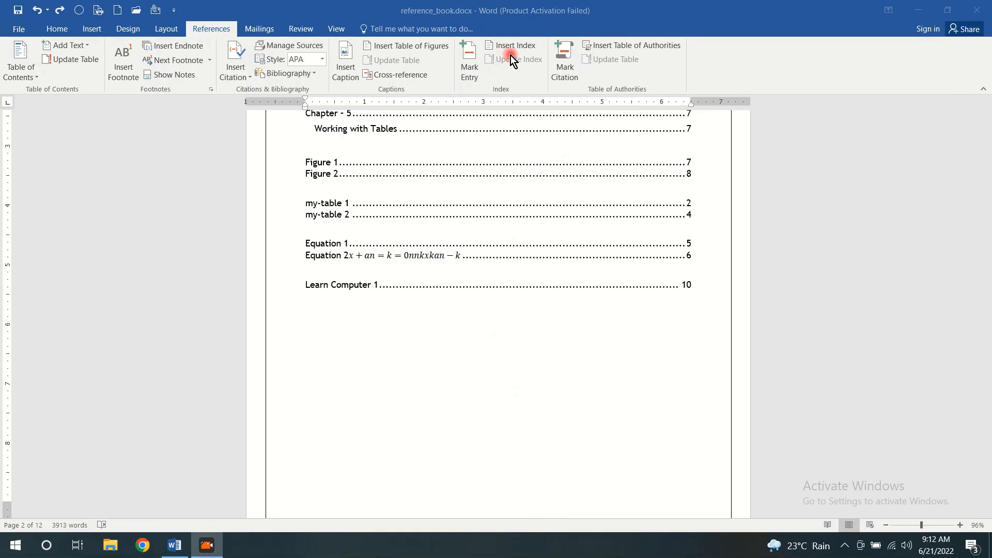
Insert an indented index with one column below the "Learn Computer" table of figures
left_click(517, 46)
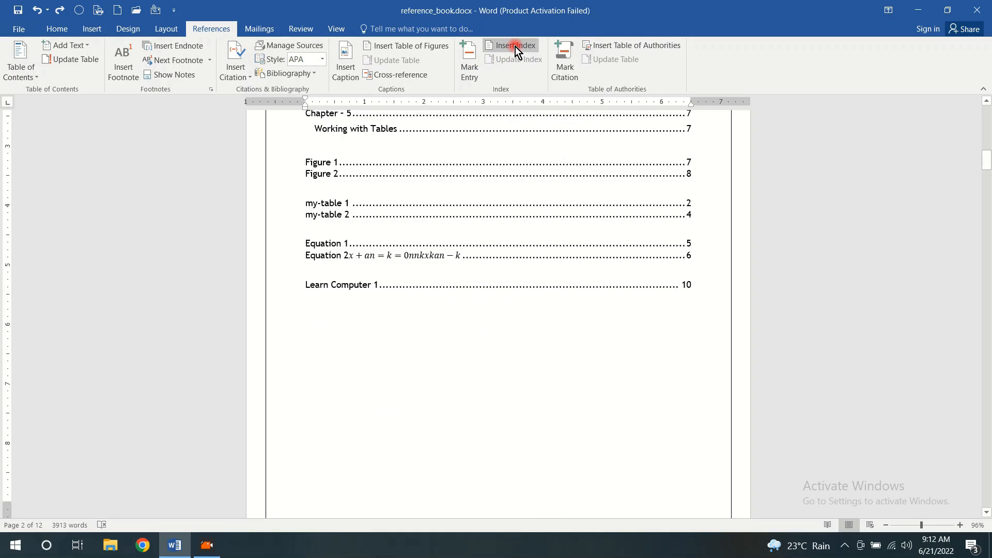
left_click(515, 46)
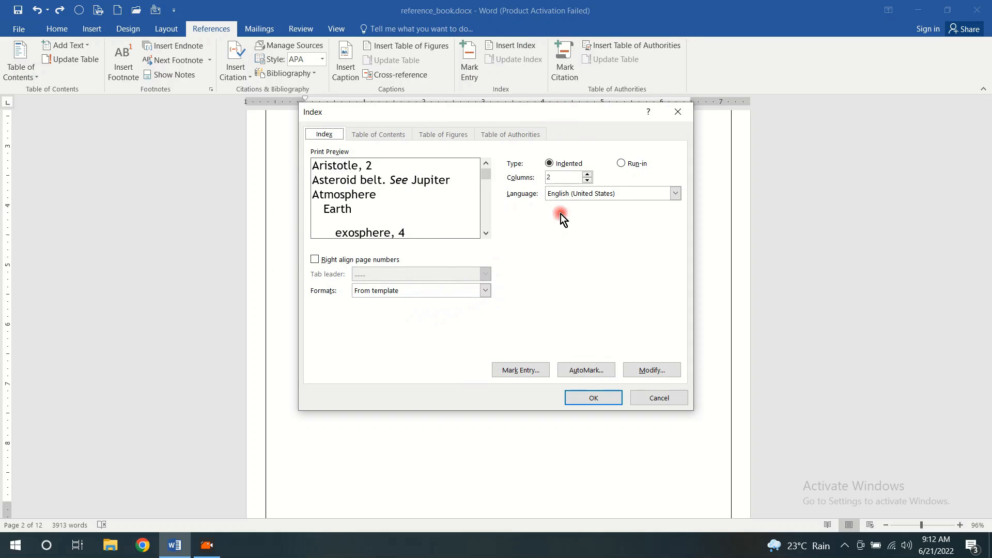
left_click(587, 180)
left_click(593, 399)
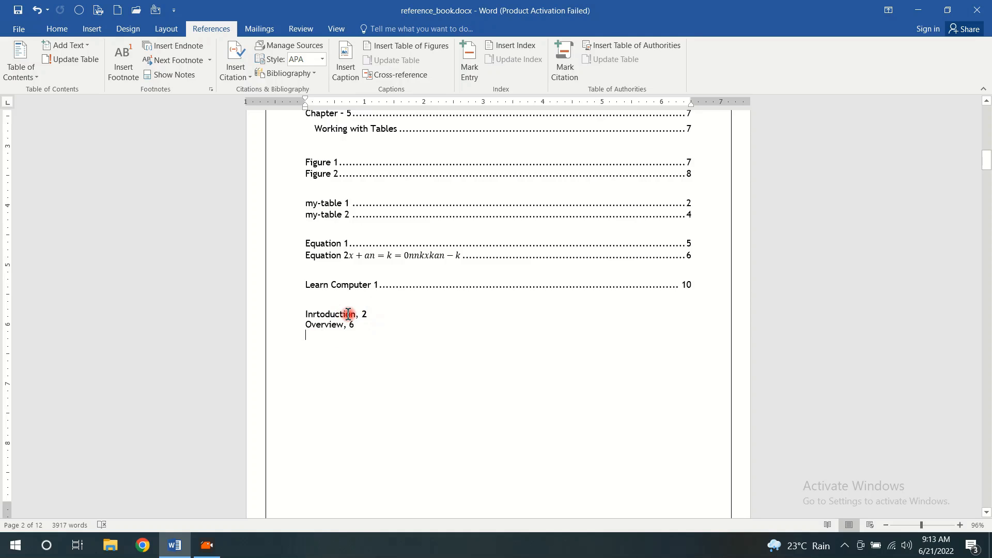
left_click(349, 315)
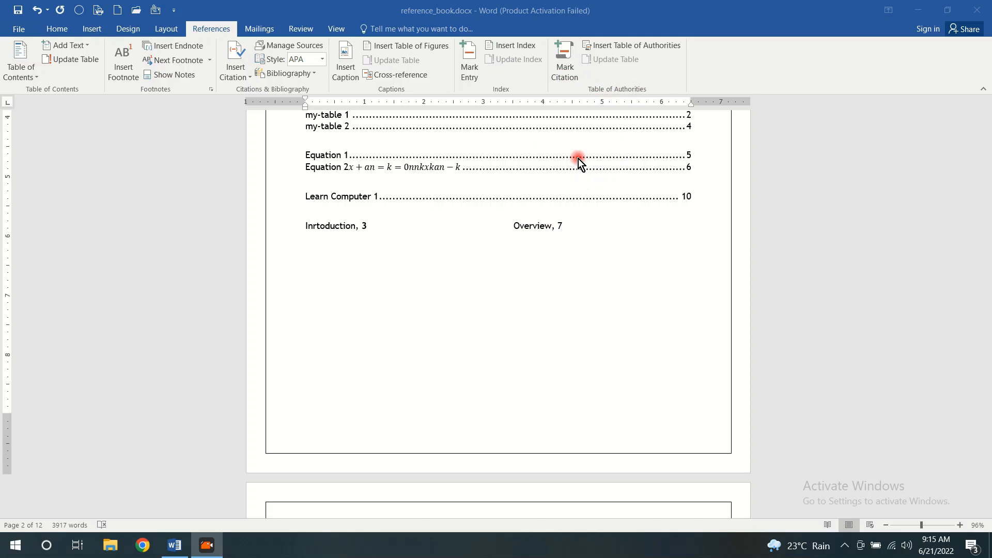
Add the line "Computer" in Chapter 1 after the paragraph ending in "different galleries", with an empty line above it
scroll(578, 159, "down", 9)
scroll(578, 159, "down", 4)
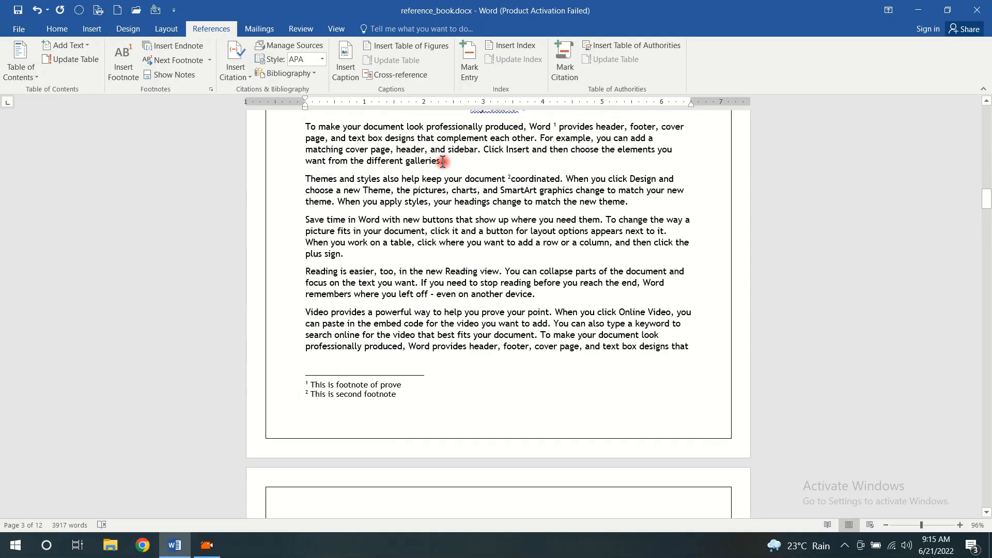
left_click(522, 164)
key("Return")
key("Return")
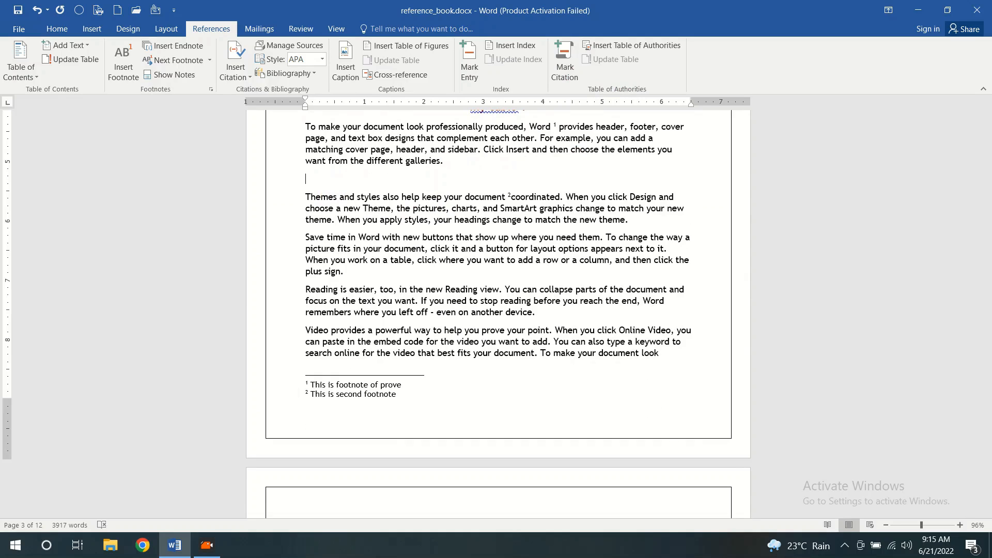
type("Computer")
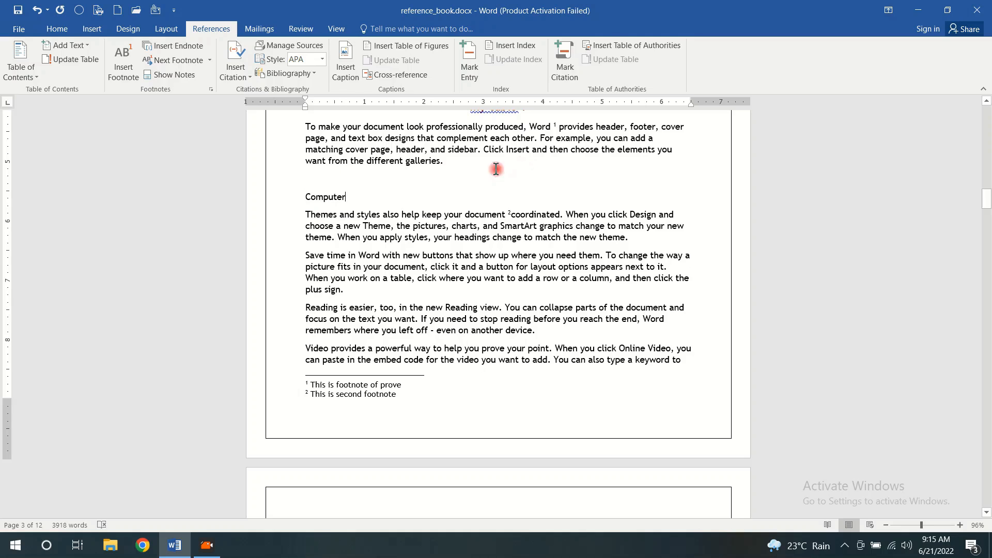
Choose category 8 for a citation of the word "Computer" in Chapter 1, closing the citation settings without marking it
double_click(329, 198)
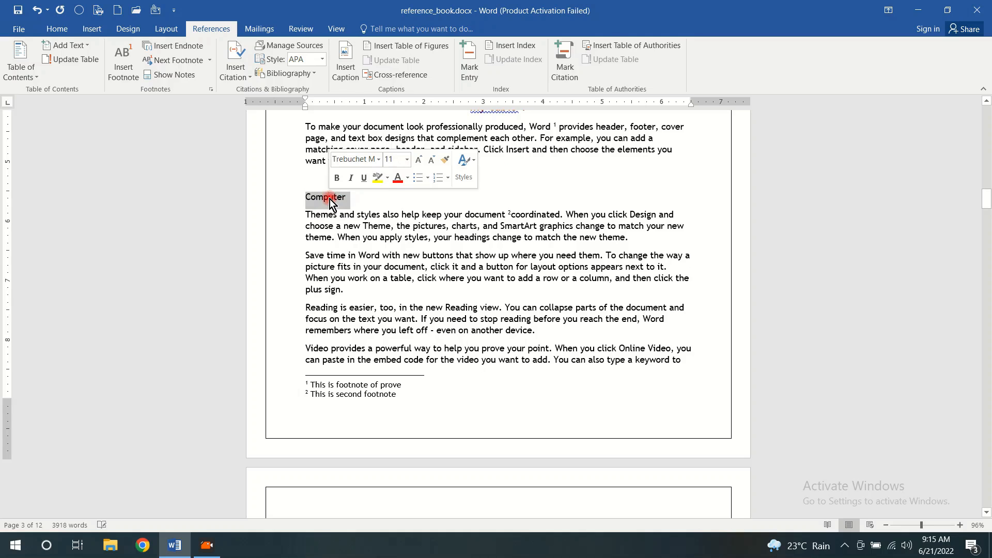
left_click(569, 57)
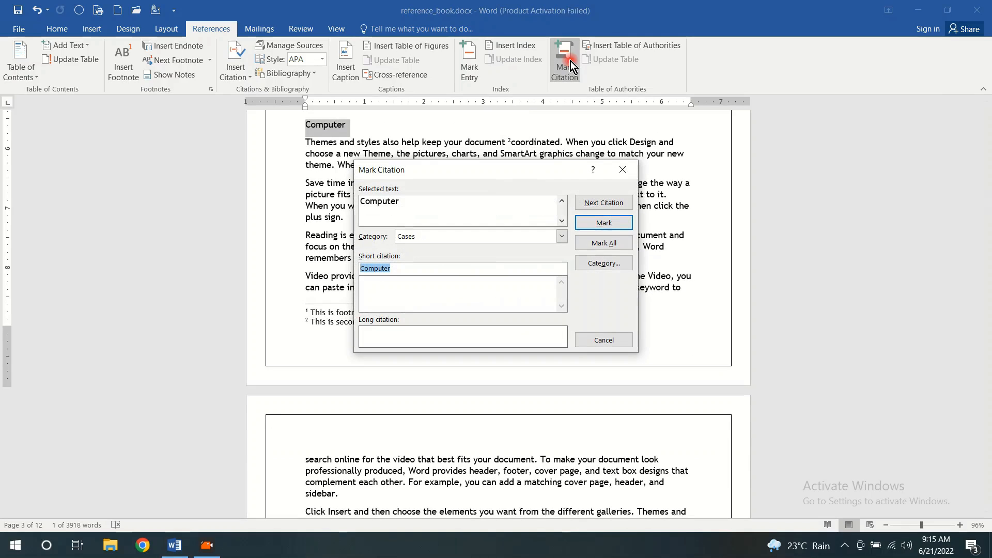
left_click_drag(498, 175, 574, 110)
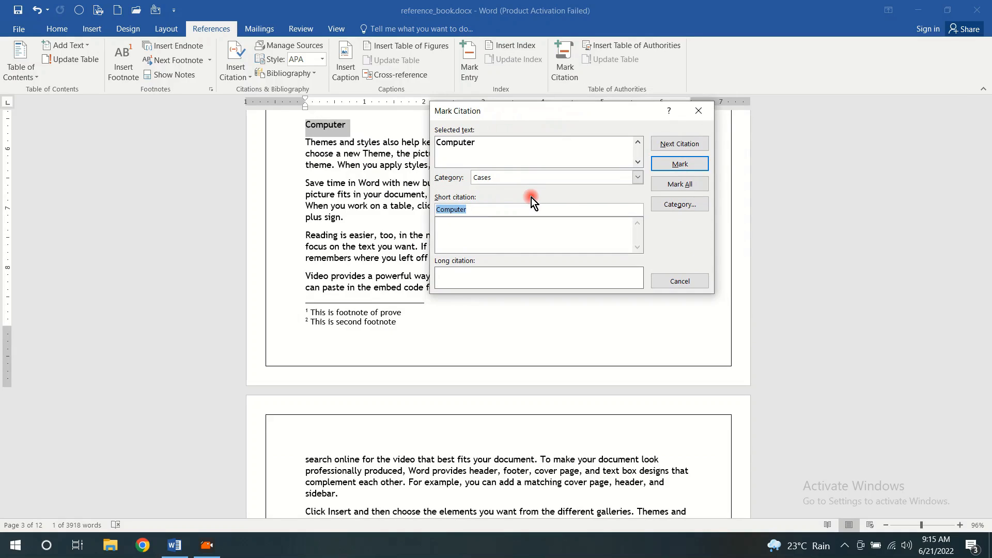
left_click(638, 177)
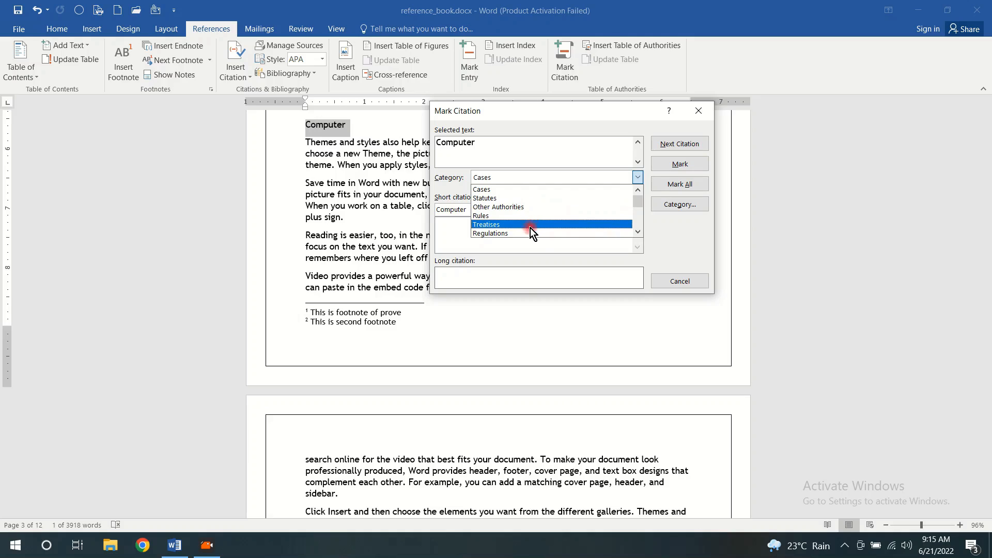
left_click(638, 232)
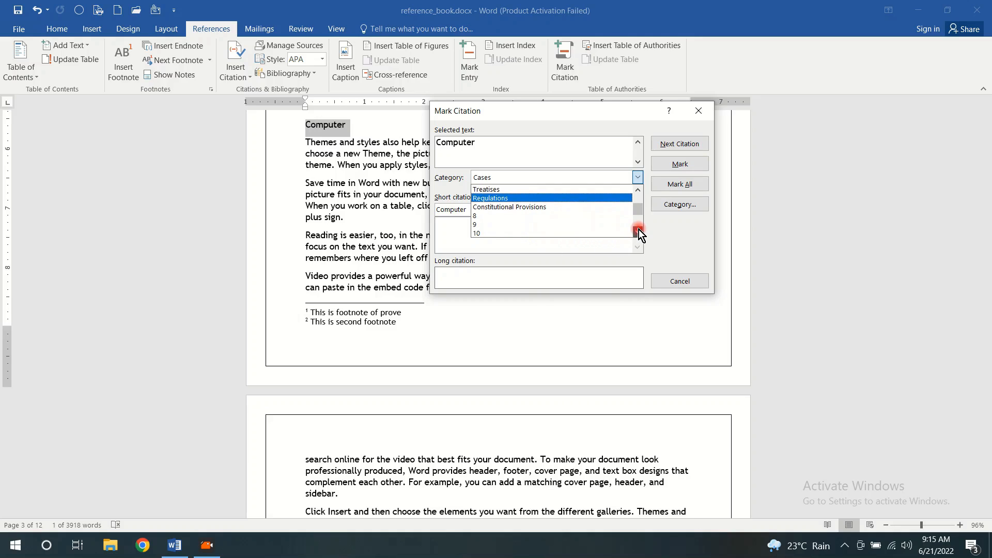
left_click(638, 232)
left_click(638, 232)
left_click_drag(640, 225, 636, 191)
left_click(638, 232)
left_click(642, 231)
left_click(642, 231)
left_click(643, 231)
left_click(642, 231)
left_click(642, 231)
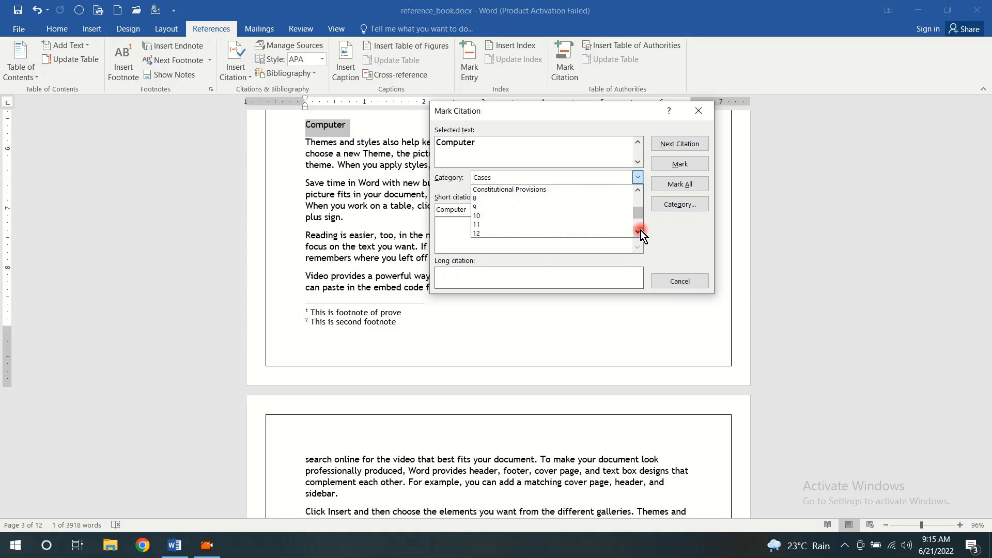
left_click(522, 207)
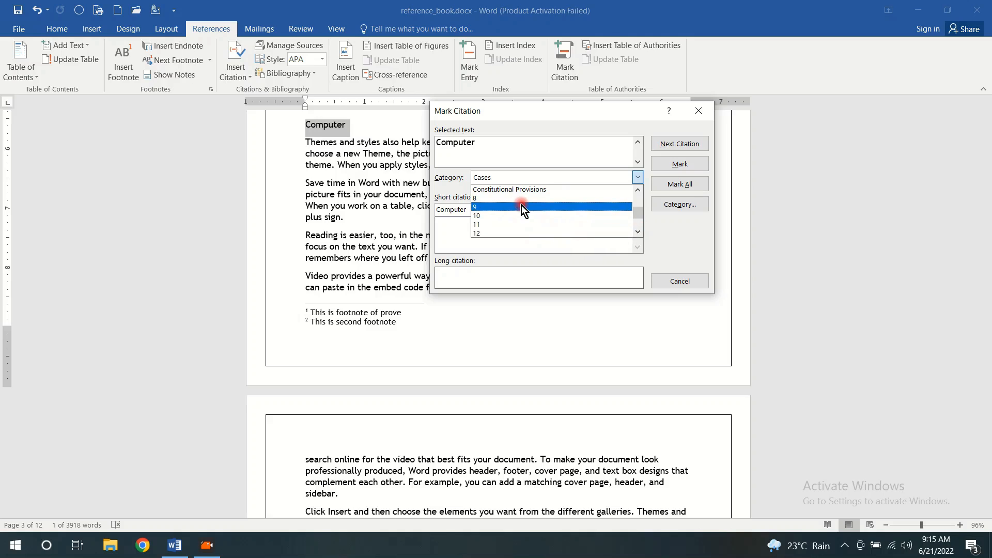
left_click(483, 200)
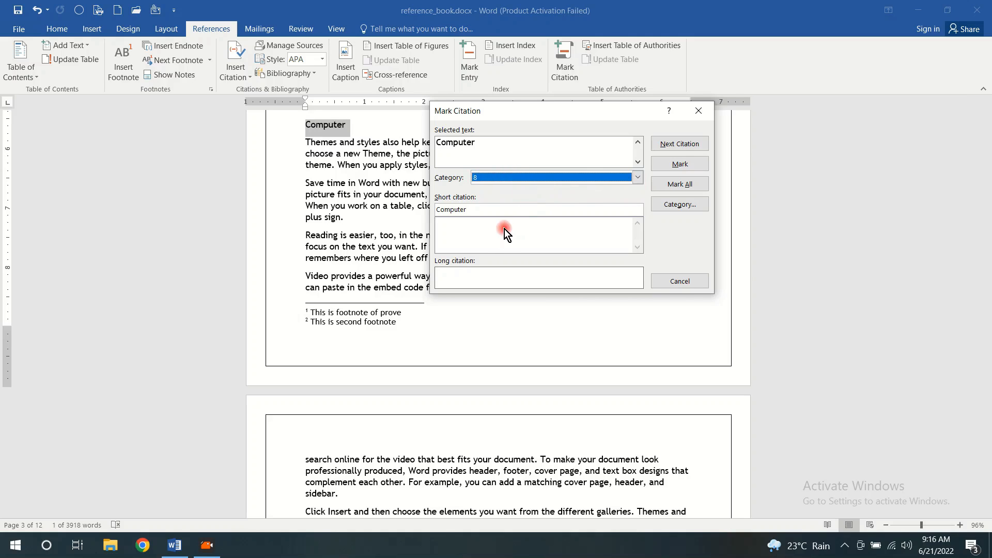
left_click(680, 279)
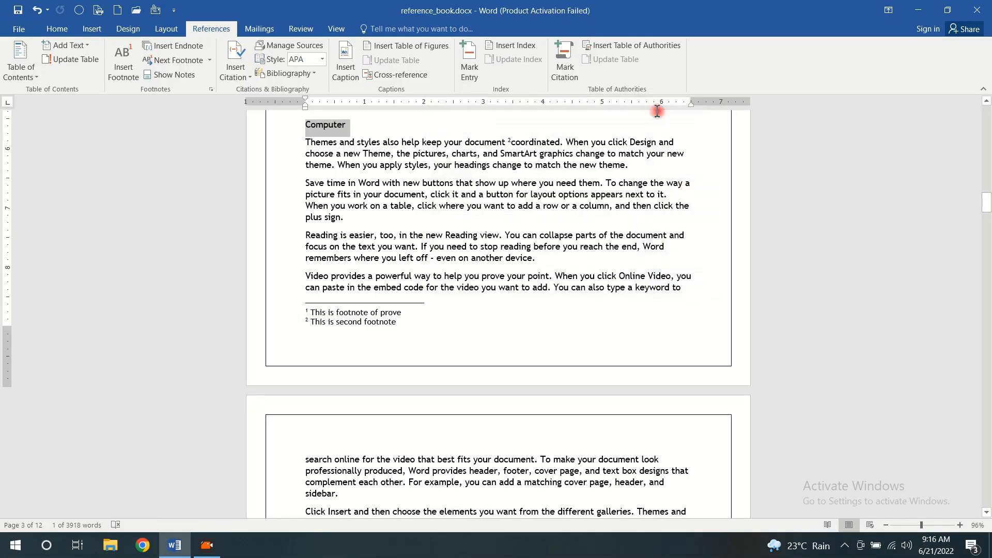
Reopen the citation settings for "Computer" and rename category 8 as "Information Technology"
left_click(564, 61)
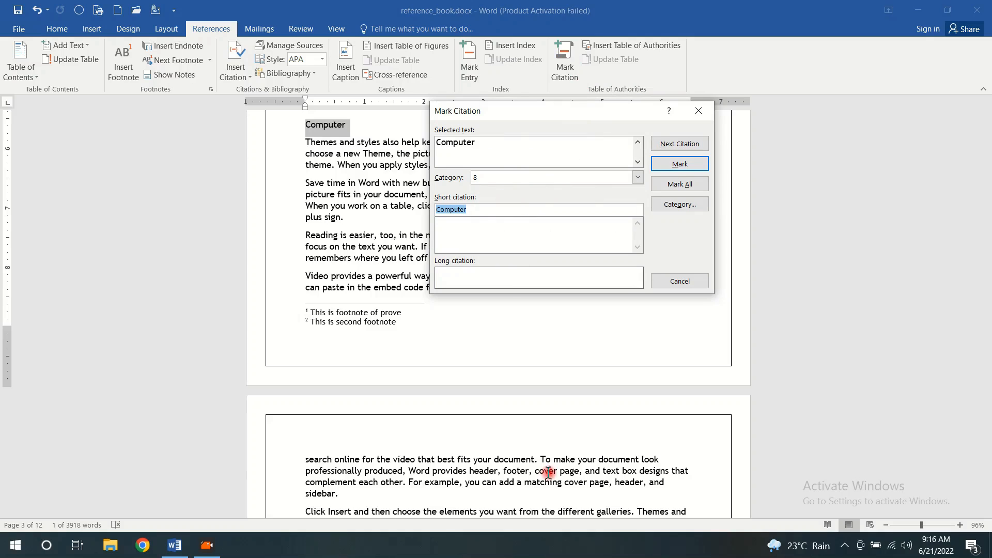
left_click(523, 313)
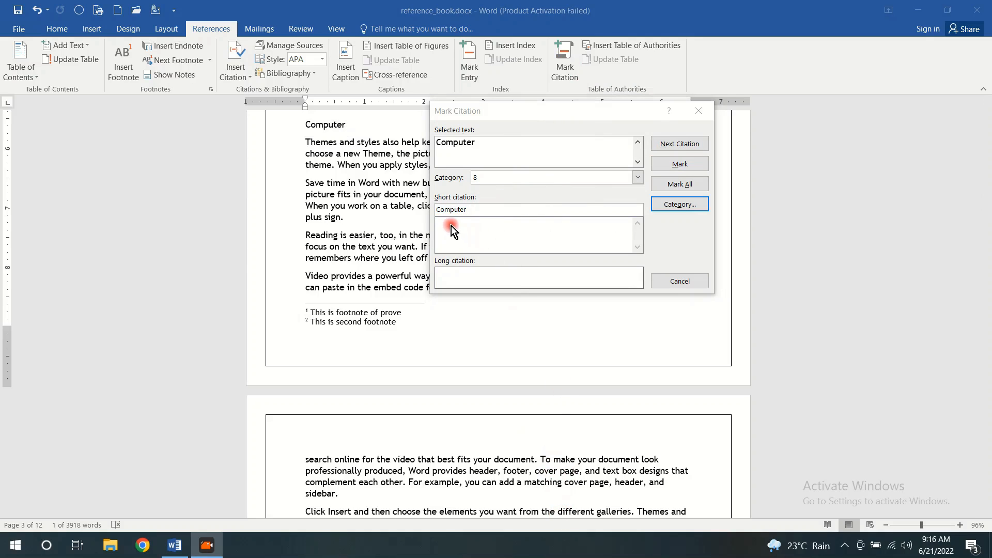
left_click(679, 205)
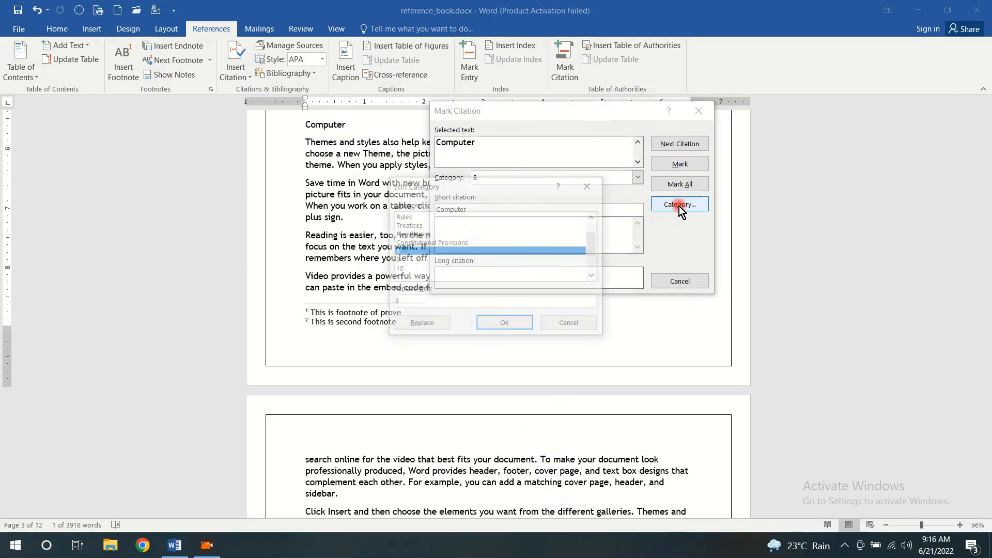
left_click_drag(469, 188, 563, 132)
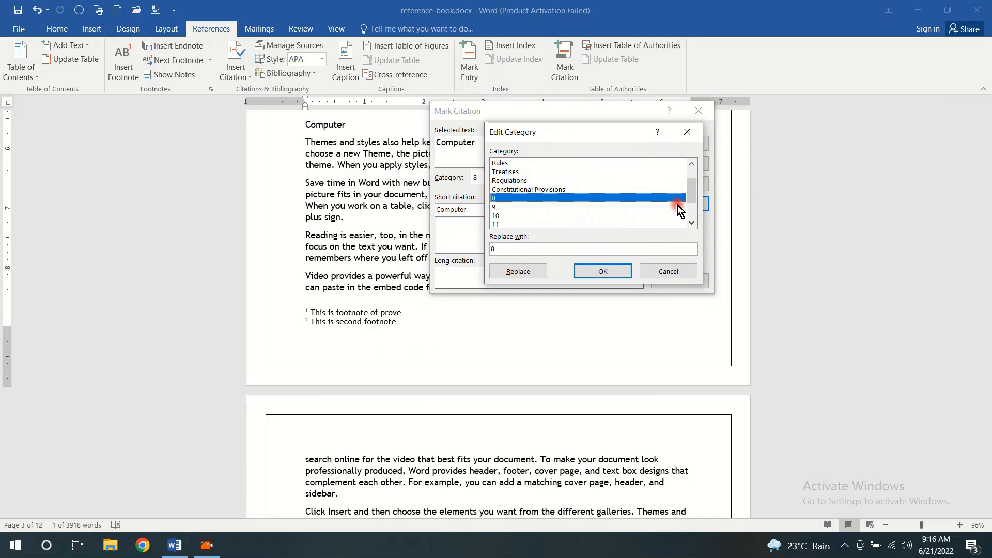
left_click(512, 248)
key("BackSpace")
key("BackSpace")
type("Information T")
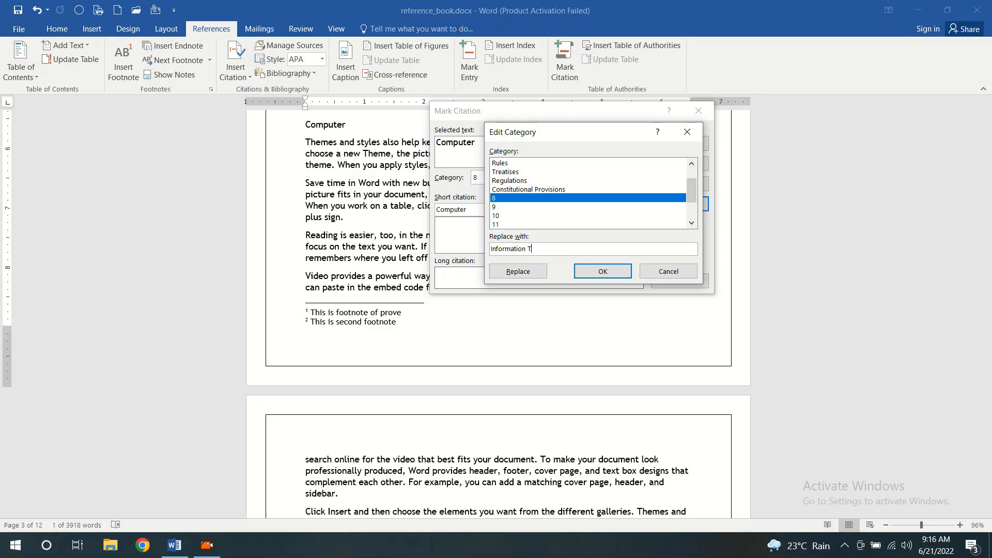
type("echnology")
left_click(518, 272)
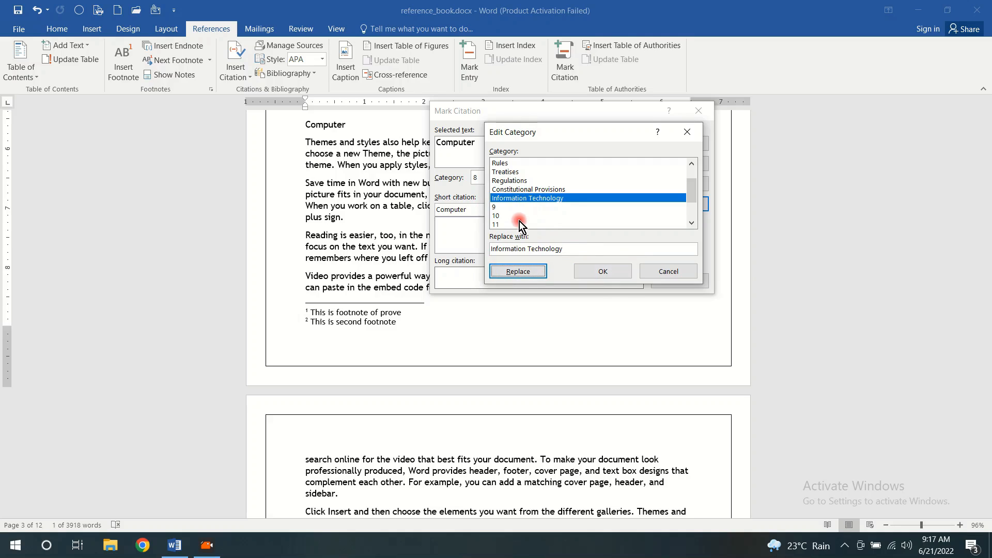
left_click(602, 271)
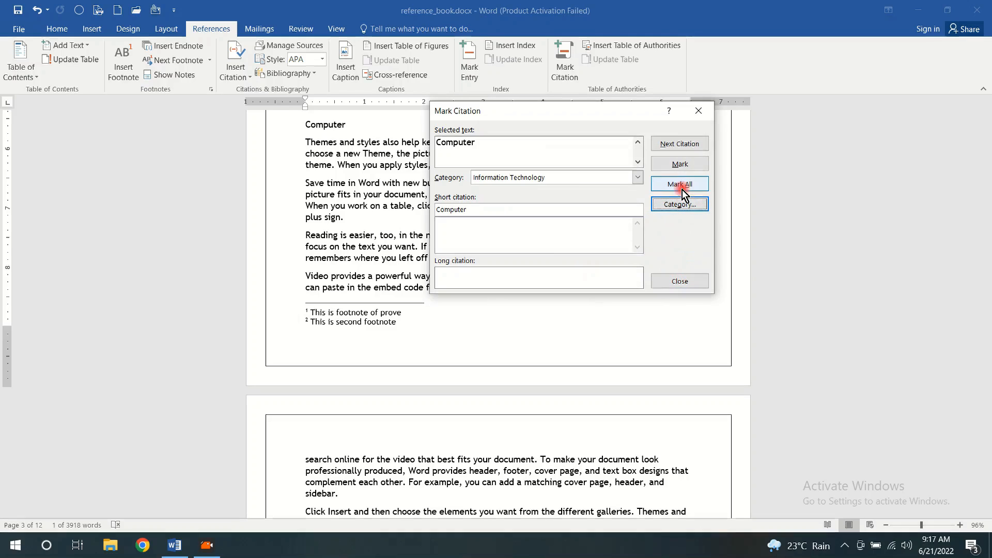
Mark the "Computer" citation in the Information Technology category and hide the formatting marks
left_click(681, 164)
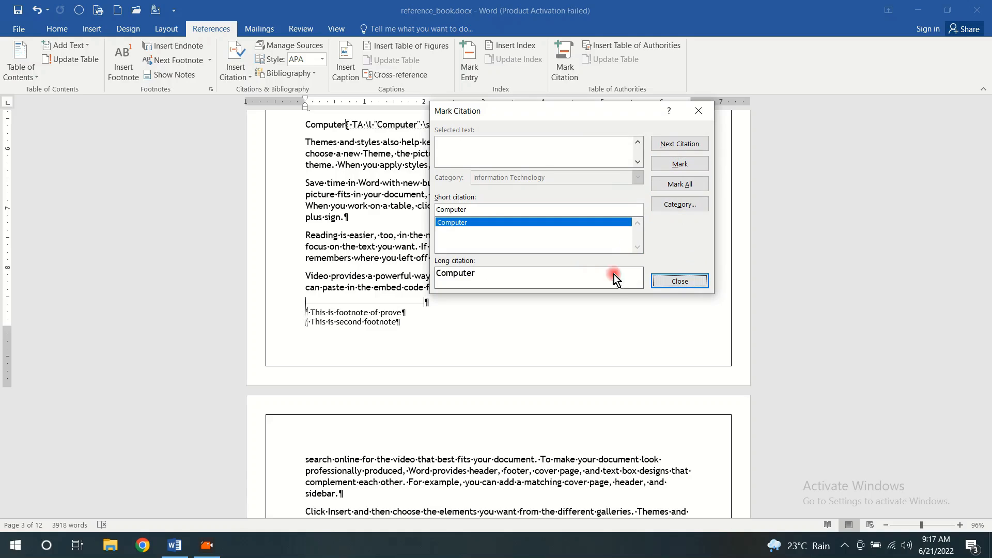
left_click(678, 282)
left_click(52, 29)
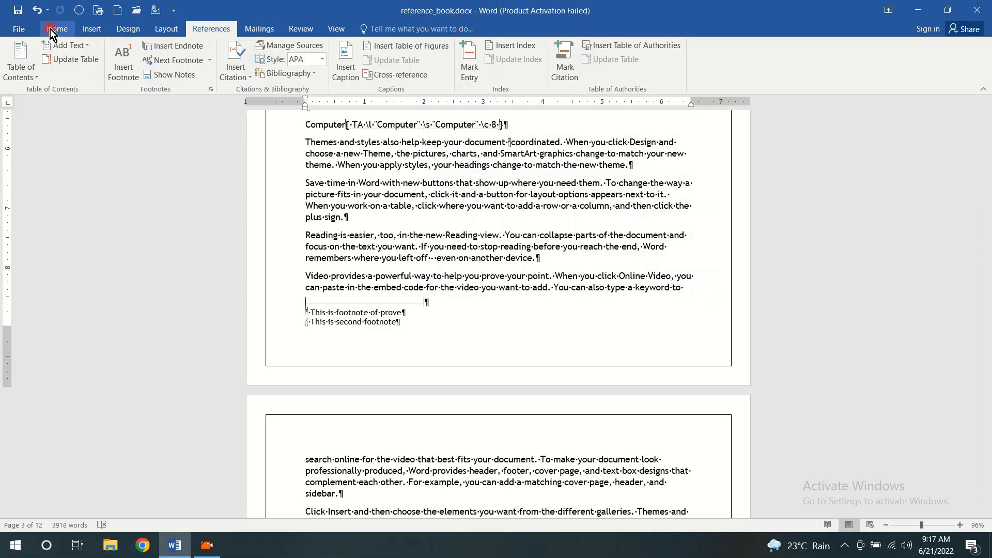
left_click(375, 51)
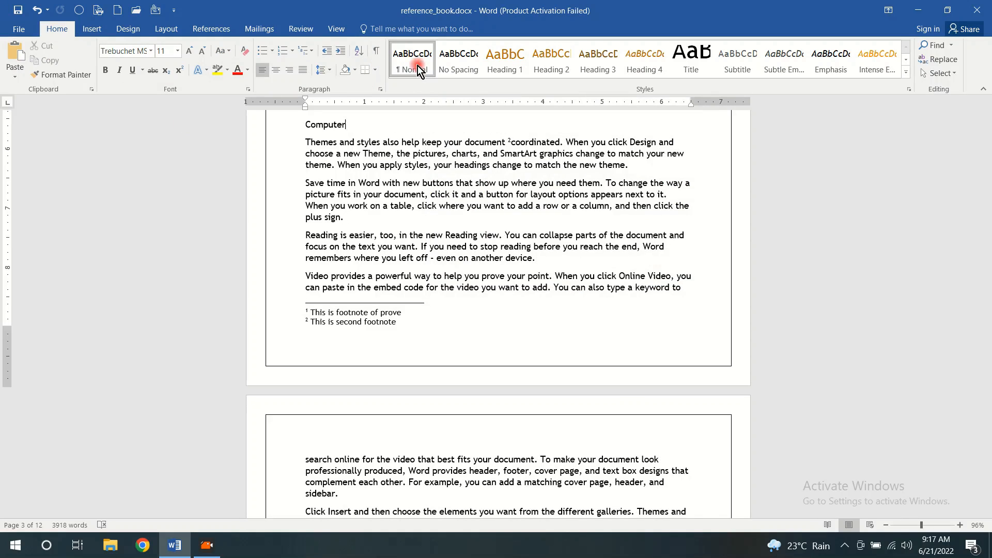
Insert a table of authorities for the Information Technology category below the index on the contents page
scroll(522, 238, "up", 3)
scroll(522, 238, "up", 1)
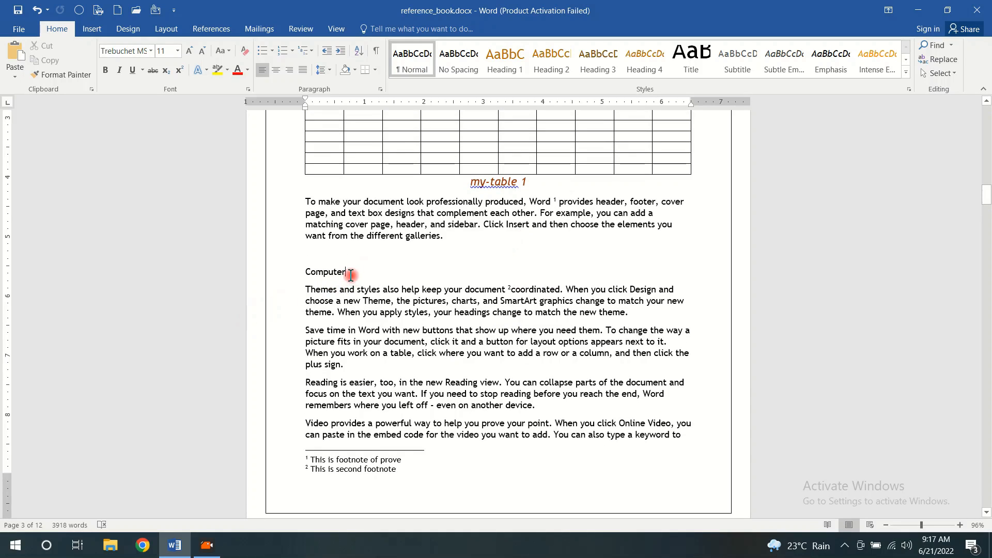
left_click_drag(351, 275, 305, 273)
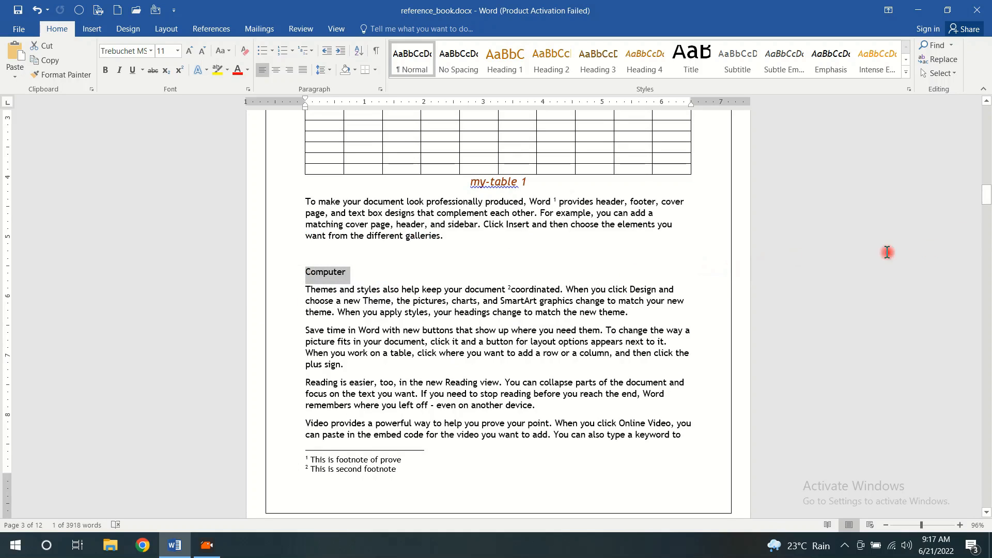
left_click_drag(987, 204, 988, 178)
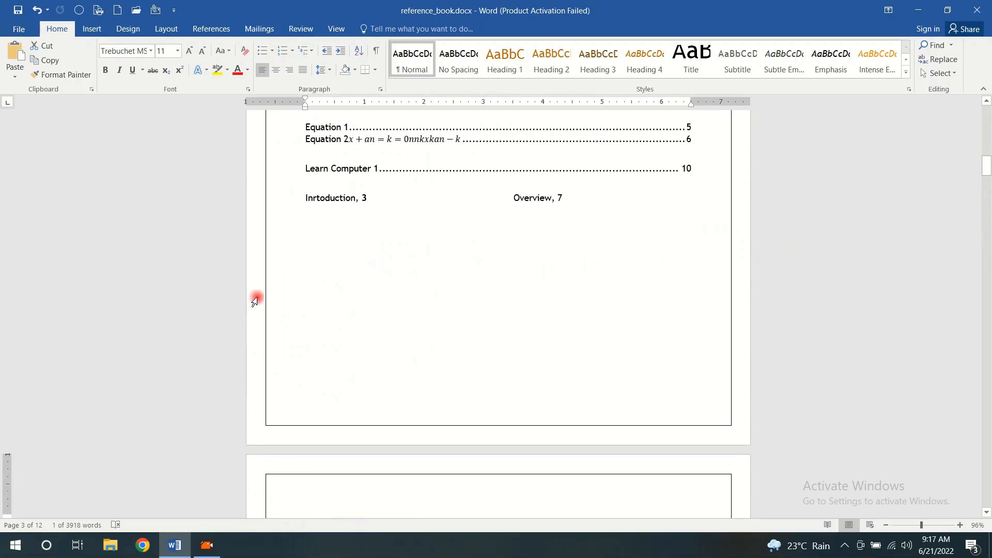
left_click(317, 288)
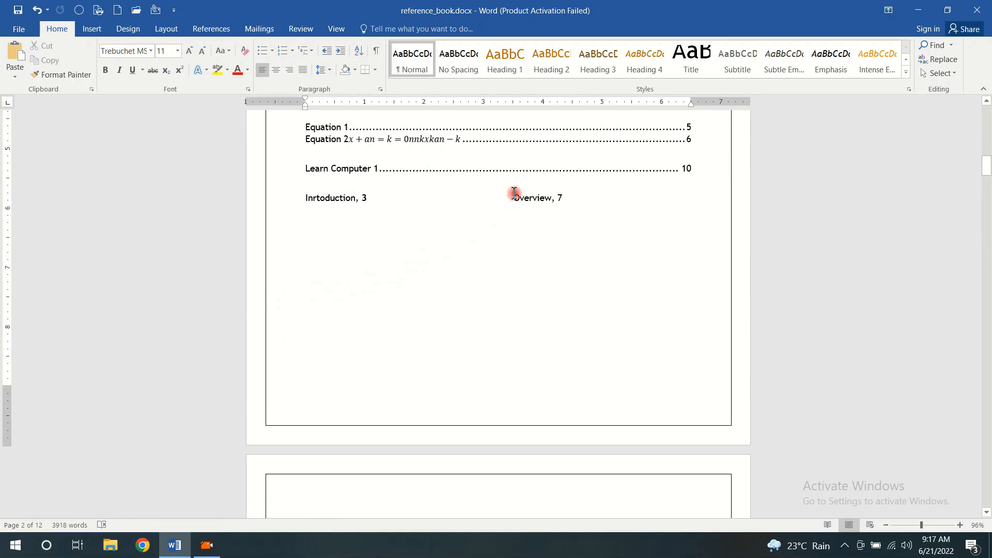
left_click(216, 34)
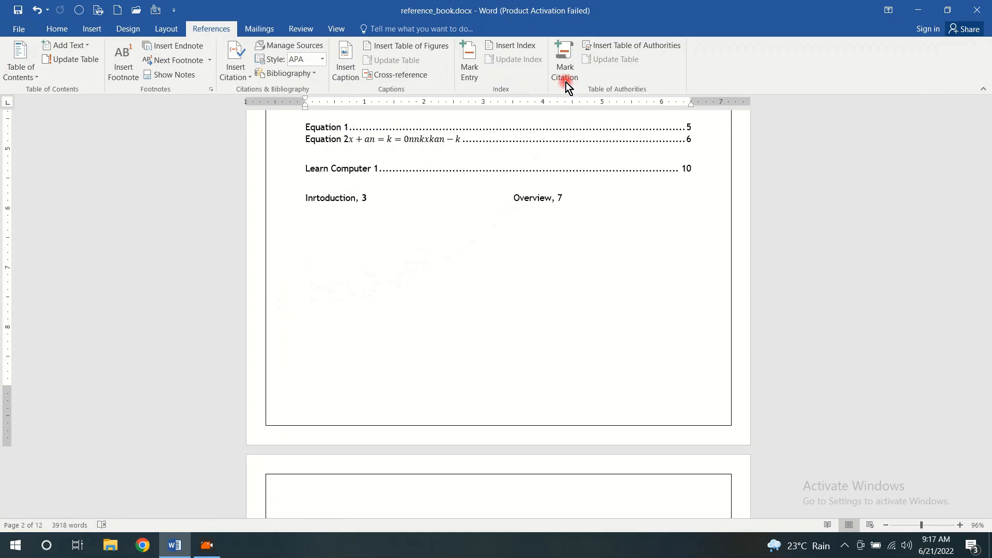
left_click(625, 43)
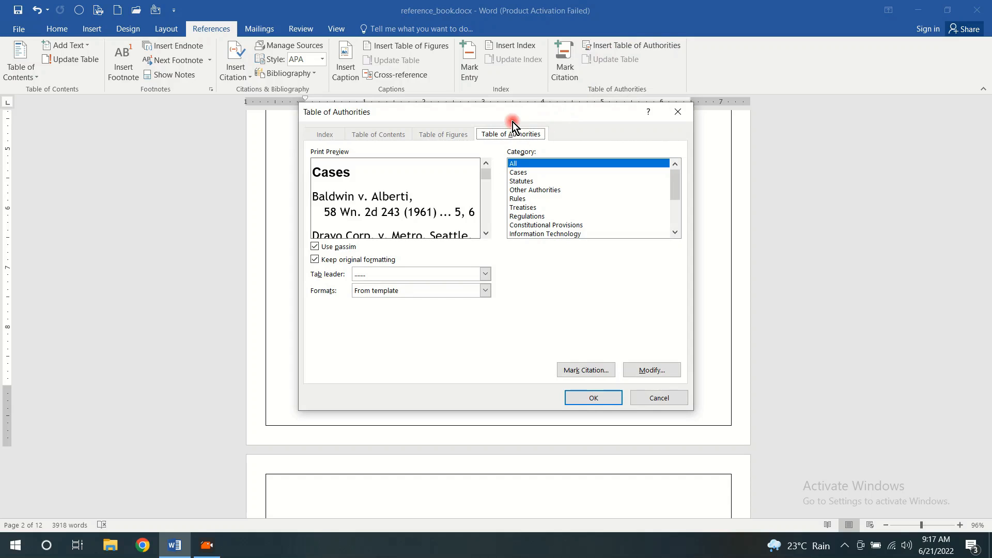
left_click_drag(521, 107, 712, 53)
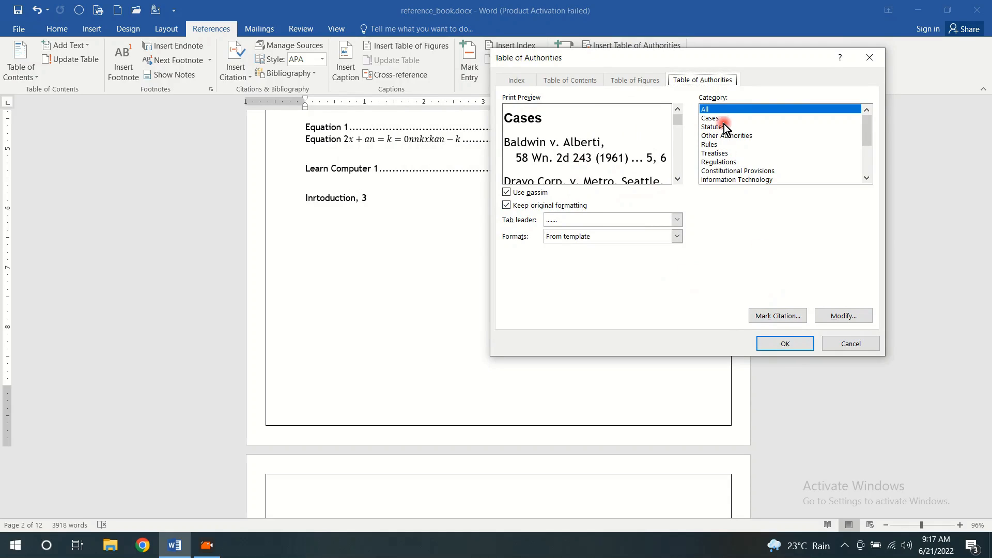
left_click(867, 179)
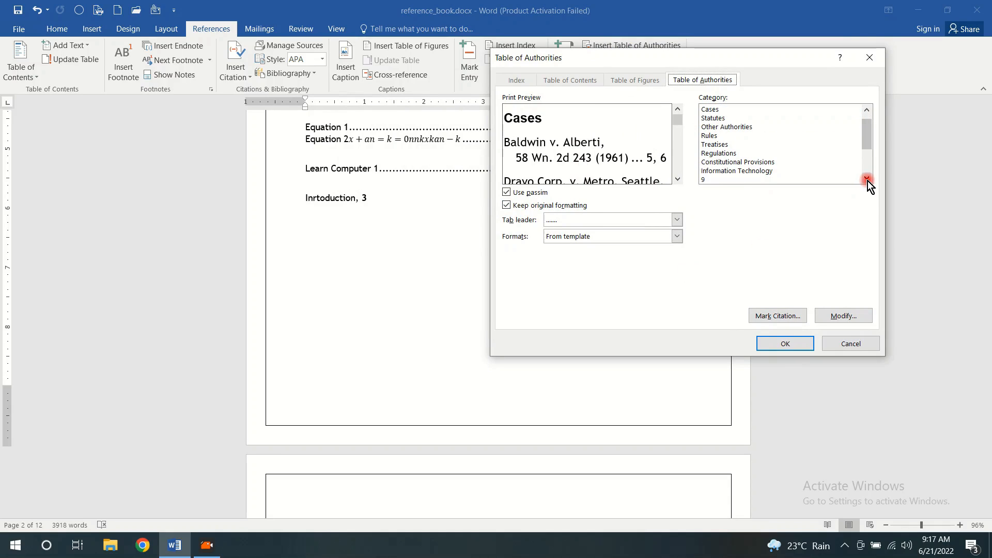
left_click(755, 171)
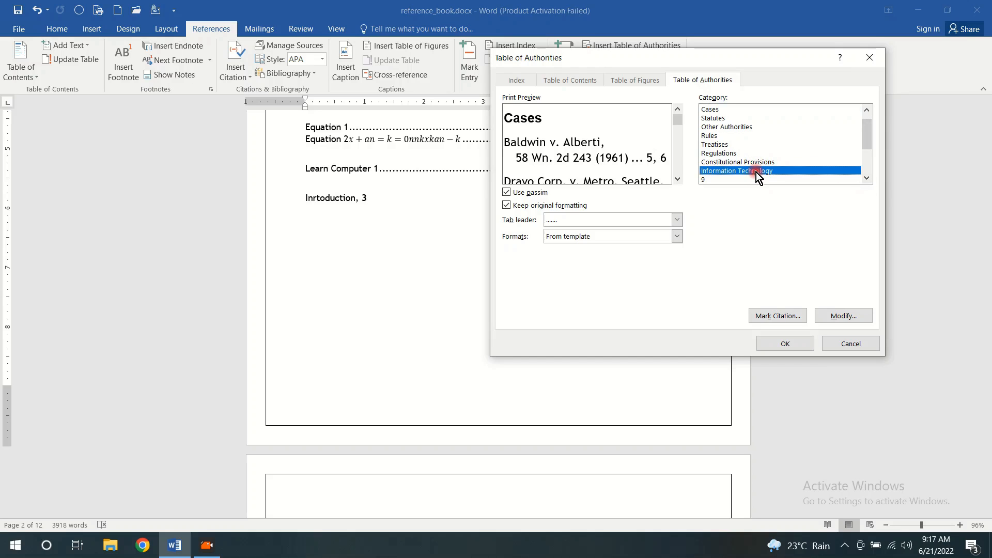
left_click(783, 345)
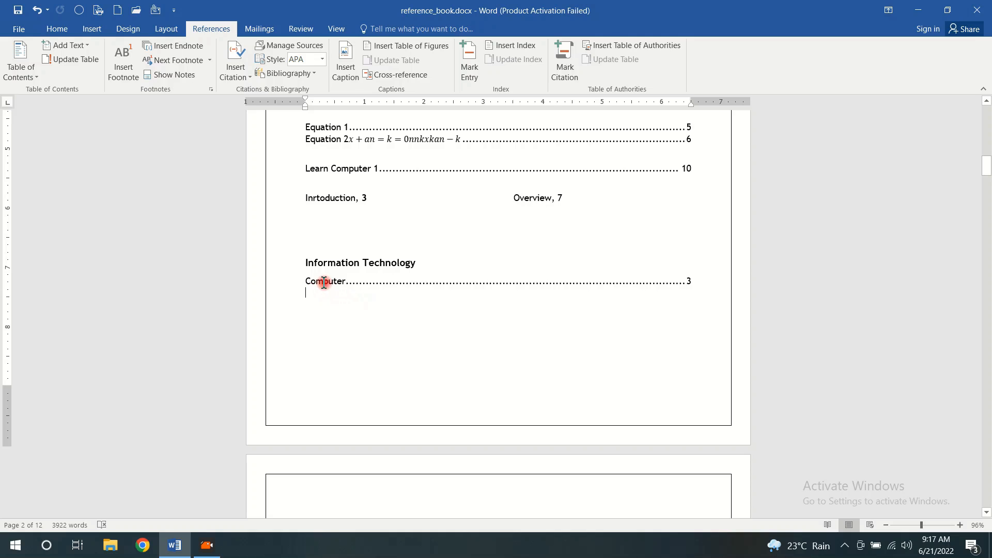
Review the table of authorities on the contents page, and look through the book from the cover page to Chapter 1
left_click(367, 281)
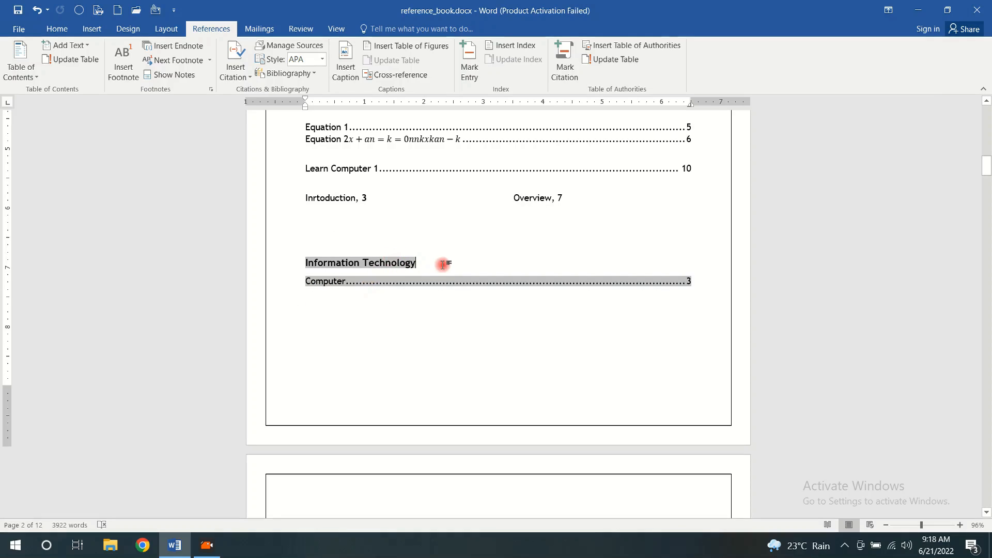
left_click(452, 338)
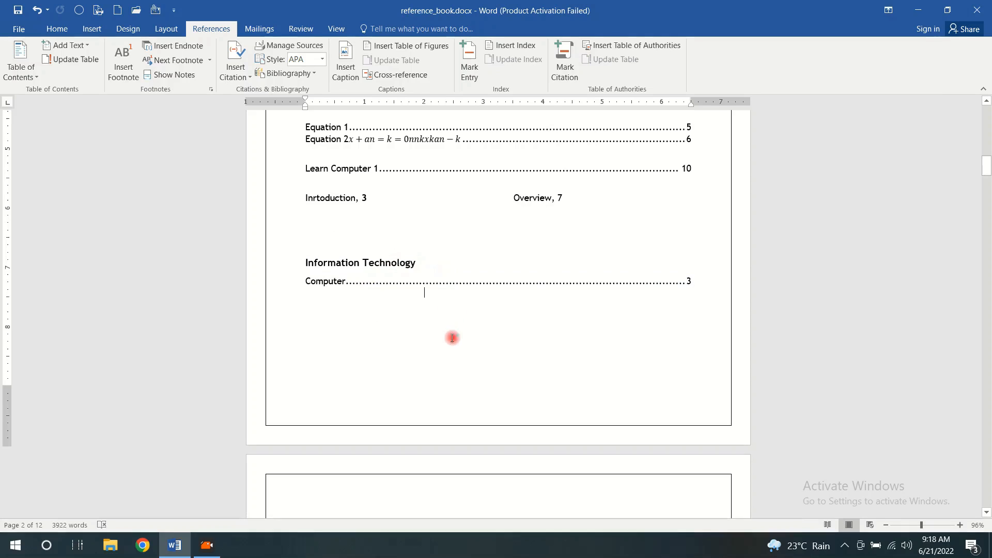
triple_click(343, 262)
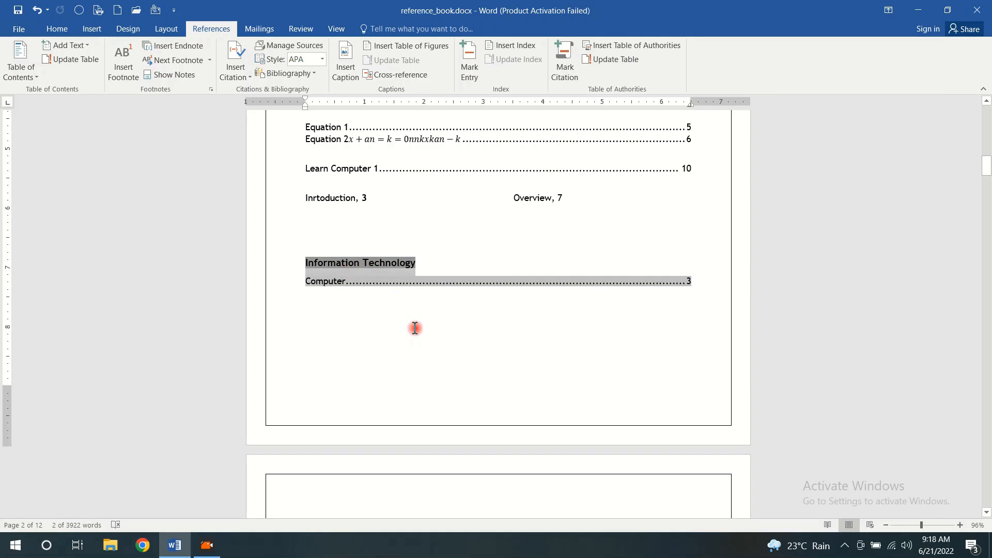
left_click(475, 324)
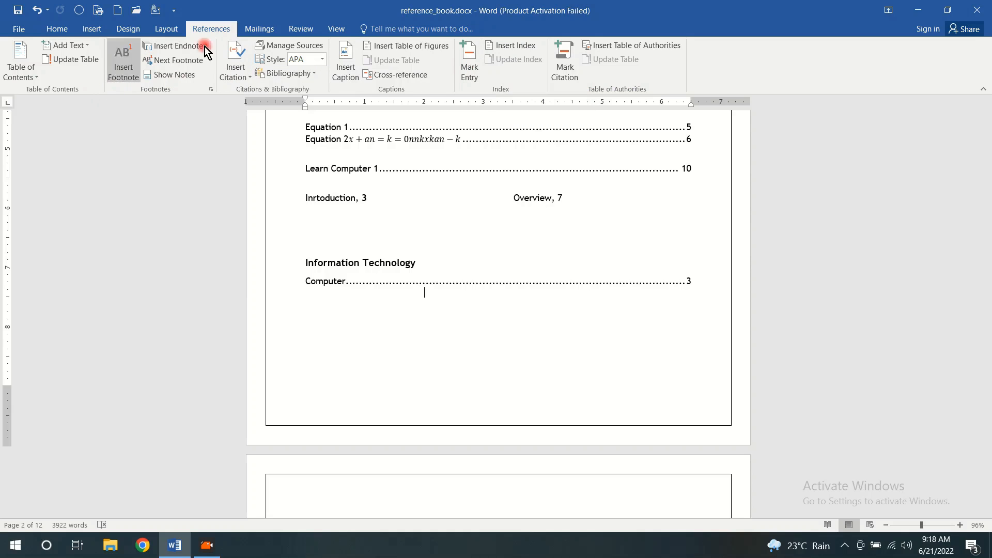
scroll(575, 186, "up", 8)
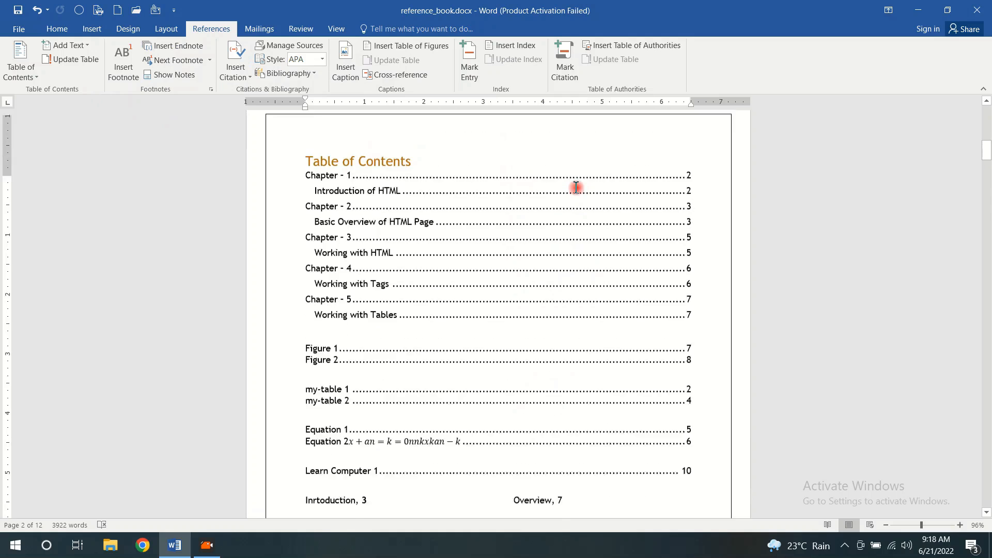
scroll(576, 188, "up", 10)
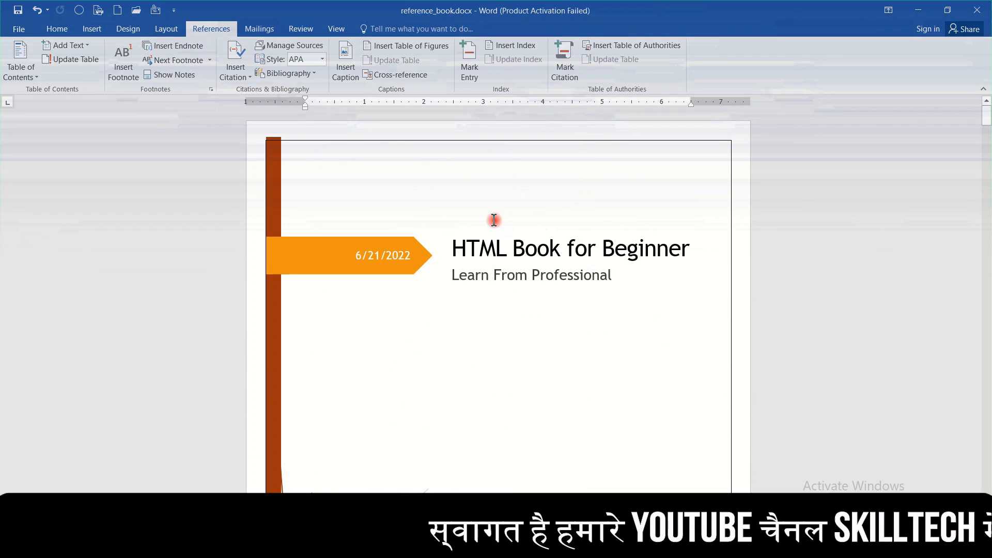
scroll(488, 223, "down", 3)
scroll(481, 236, "down", 10)
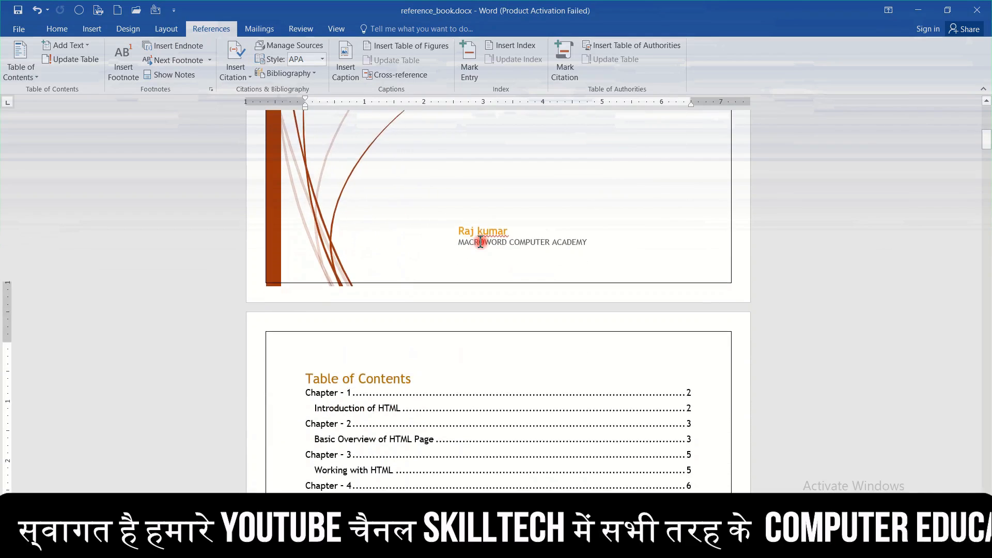
scroll(576, 286, "down", 10)
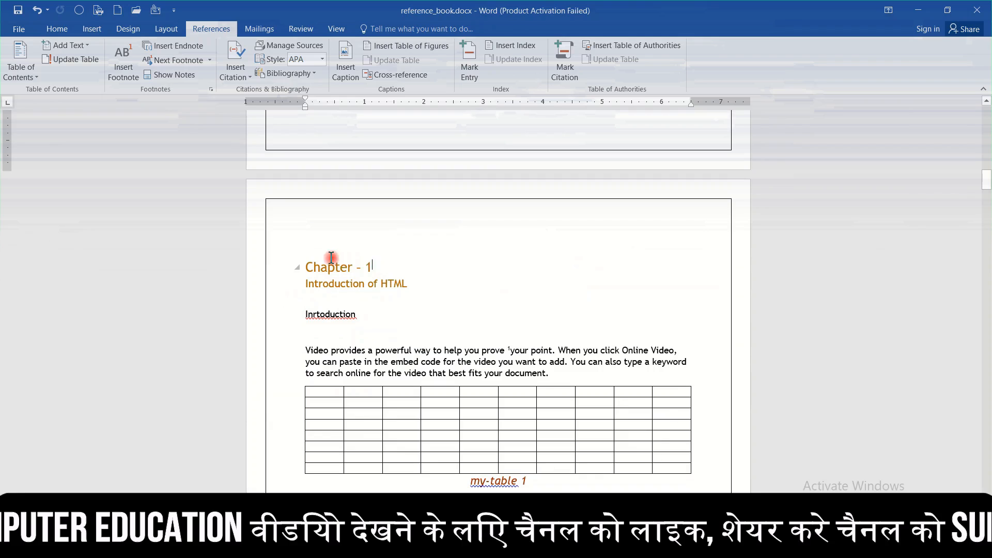
triple_click(314, 264)
left_click_drag(409, 283, 304, 287)
scroll(441, 336, "down", 3)
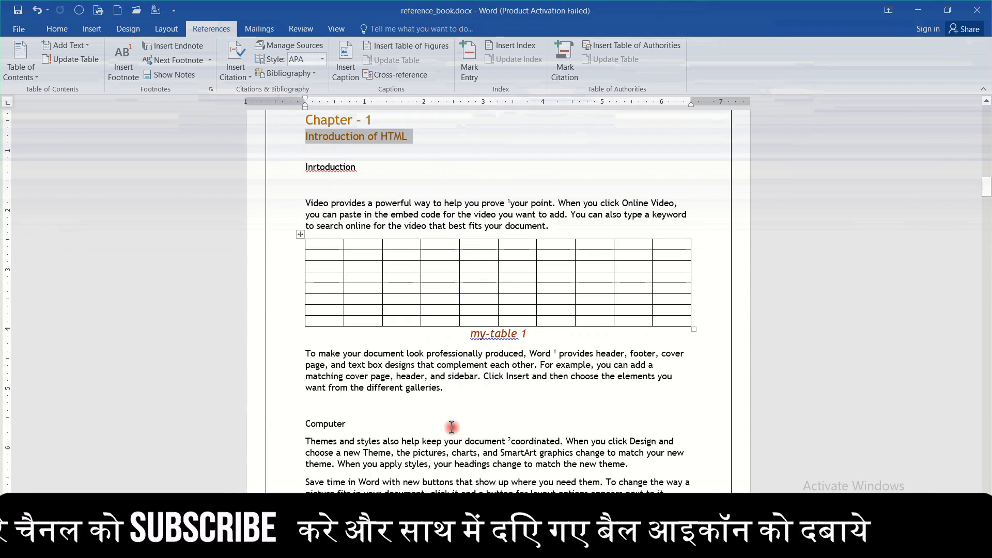